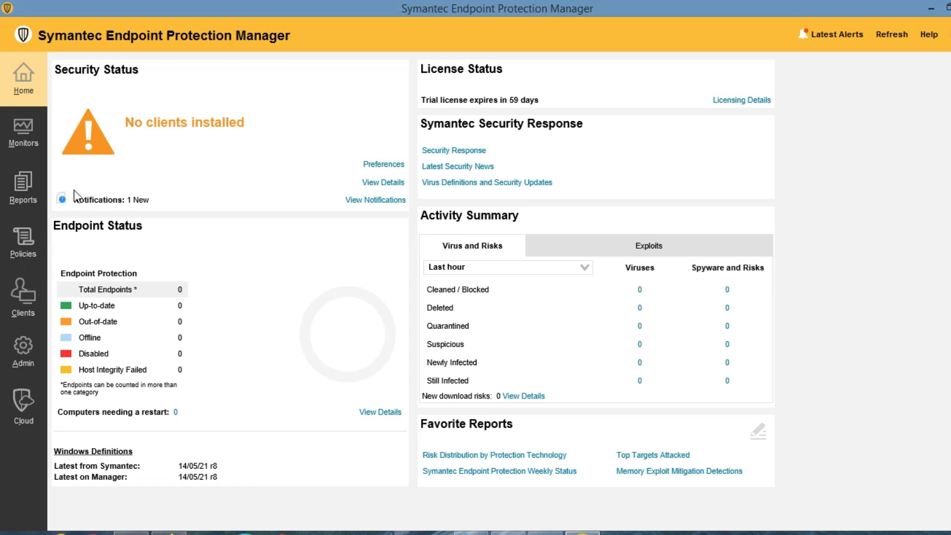
Highlight the Endpoint Status heading and its endpoint protection counts.
left_click_drag(54, 223, 144, 226)
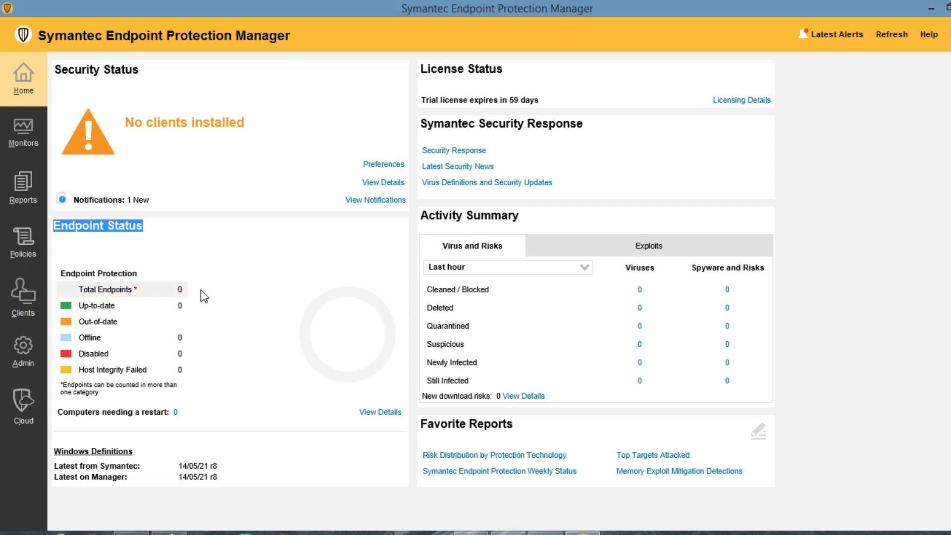
mouse_move(201, 290)
left_mouse_down()
mouse_move(151, 299)
mouse_move(210, 296)
left_mouse_up()
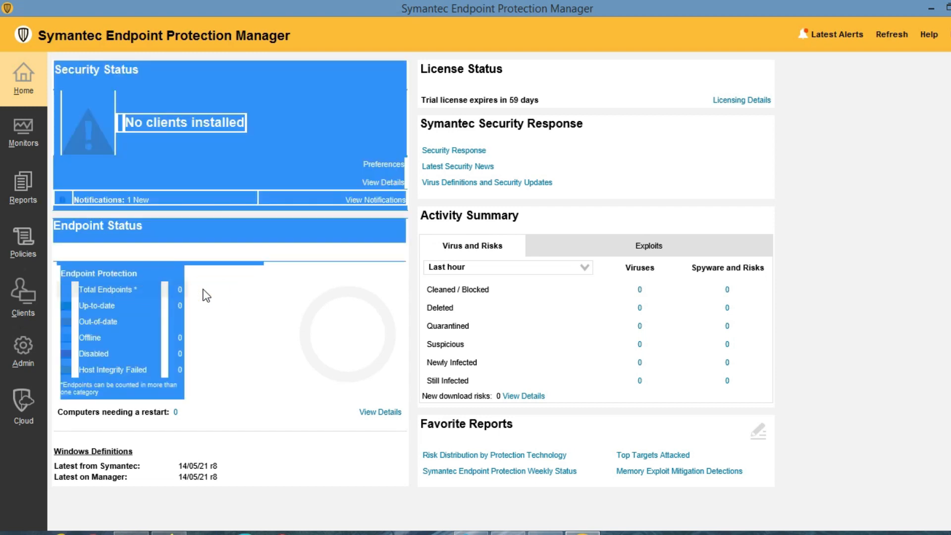
left_click(195, 248)
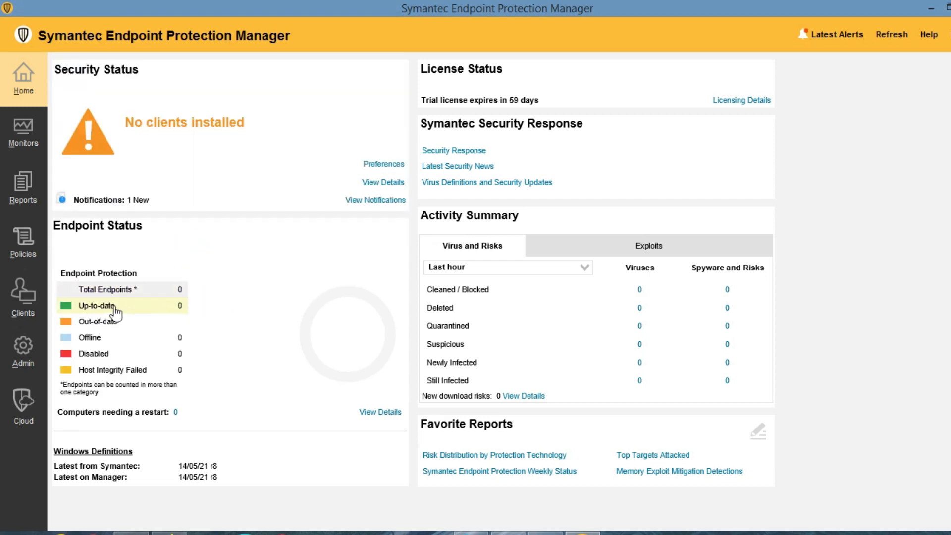
left_click_drag(202, 305, 124, 305)
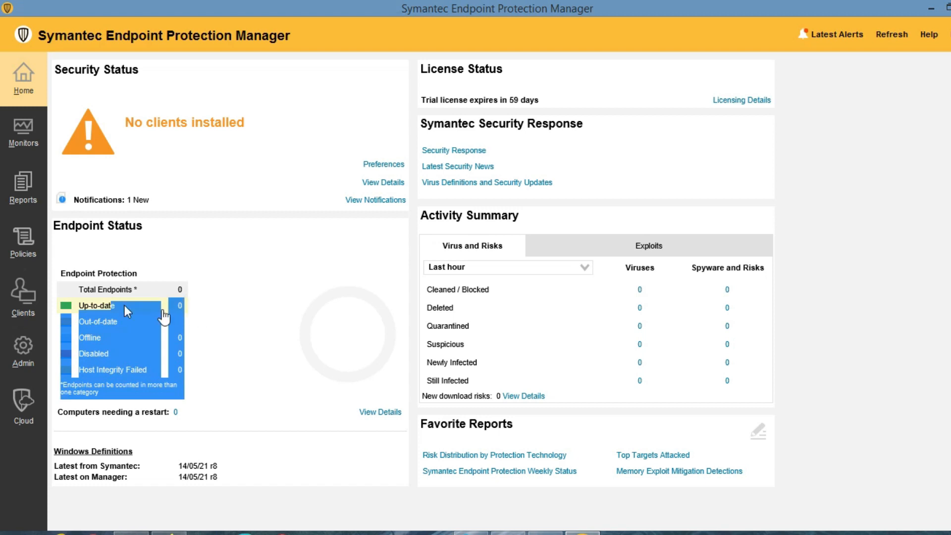
left_click(231, 308)
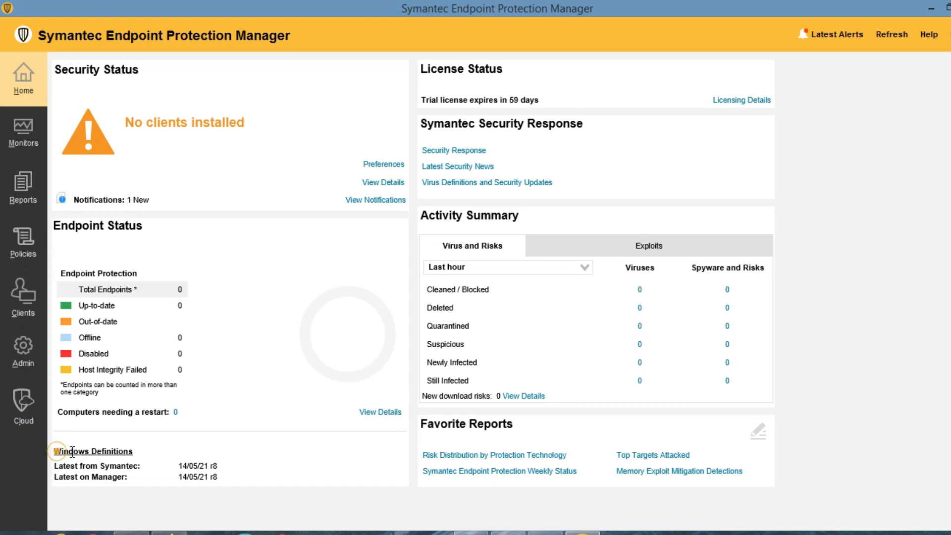
Highlight the Windows Definitions Latest from Symantec and Latest on Manager dates.
left_click_drag(54, 450, 133, 453)
left_click(139, 462)
left_click_drag(55, 465, 250, 463)
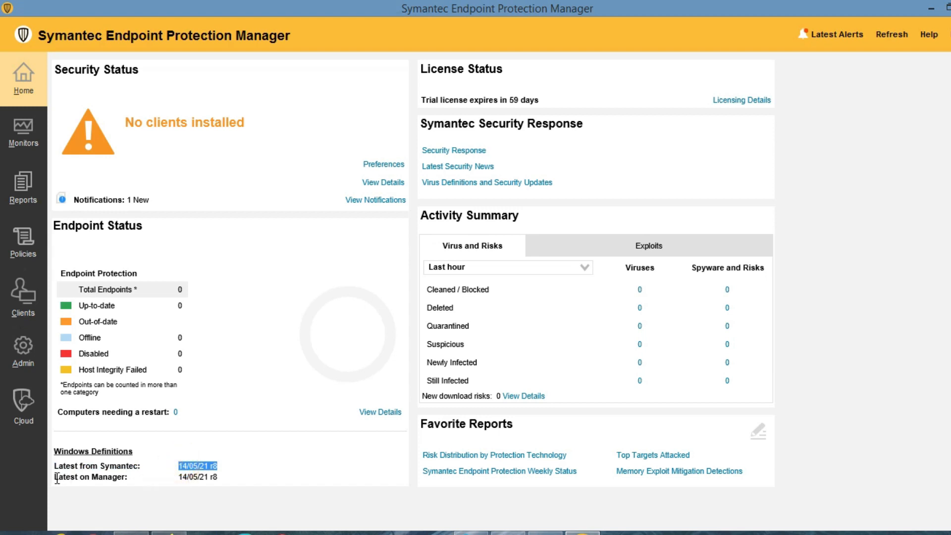
left_click_drag(53, 478, 128, 478)
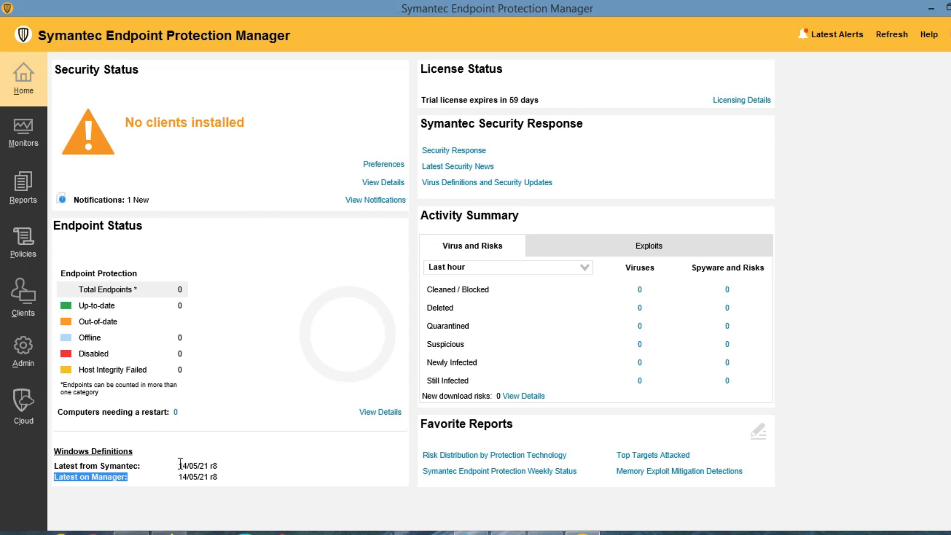
left_click_drag(179, 465, 225, 466)
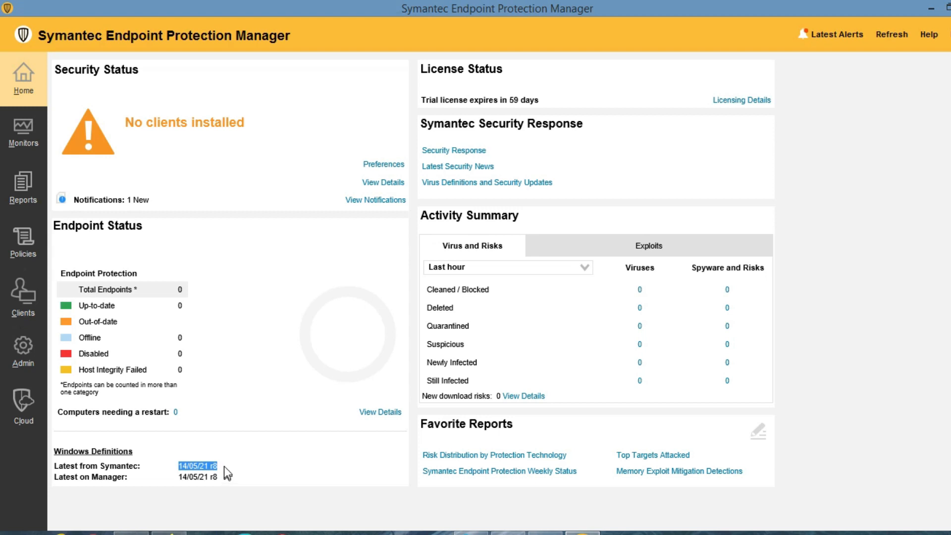
left_click(223, 465)
left_click_drag(56, 478, 221, 478)
left_click(179, 488)
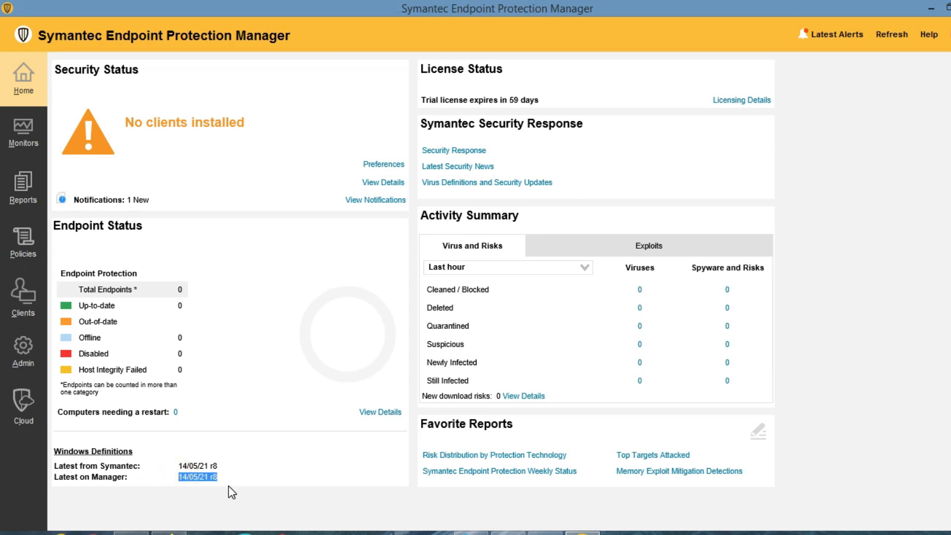
left_click(228, 498)
Highlight the License Status, Security Response and Activity Summary headings and Virus and Risks label.
left_click_drag(428, 66, 527, 80)
left_click_drag(422, 123, 491, 130)
left_click_drag(431, 220, 519, 217)
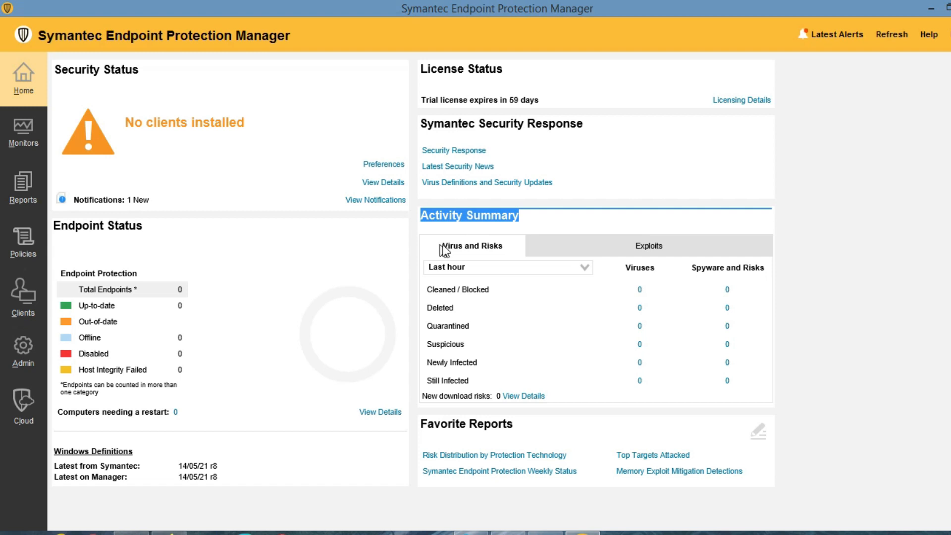
left_click_drag(440, 244, 515, 251)
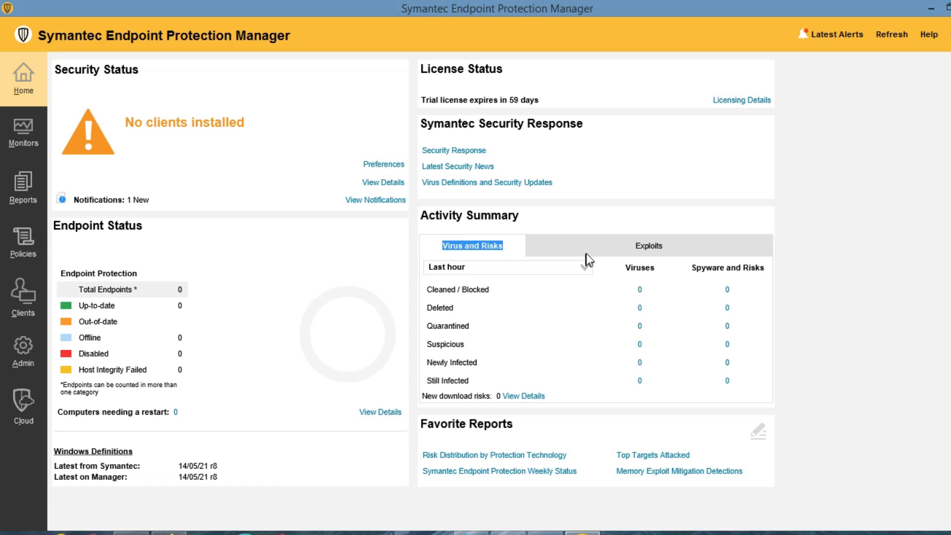
Switch the Activity Summary time range to Last 24 hours.
left_click(586, 270)
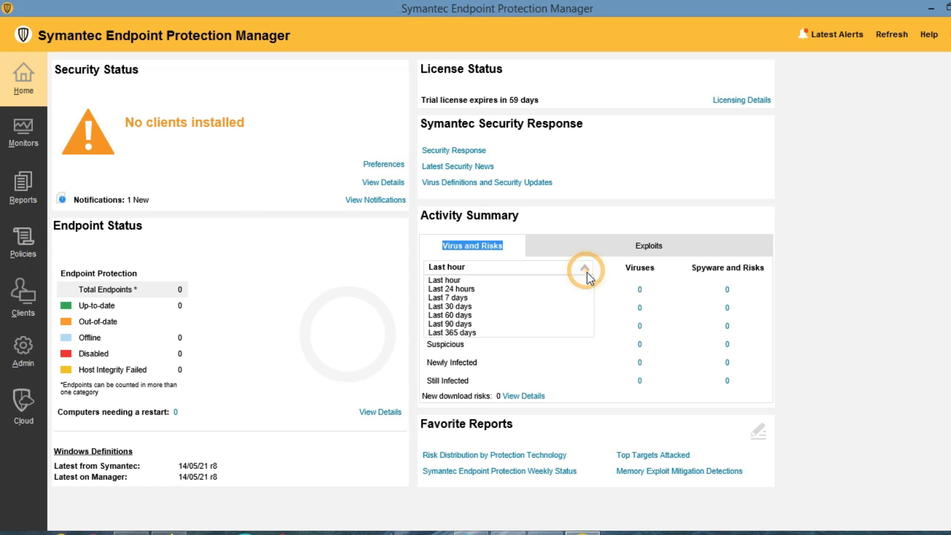
left_click(442, 281)
left_click(515, 266)
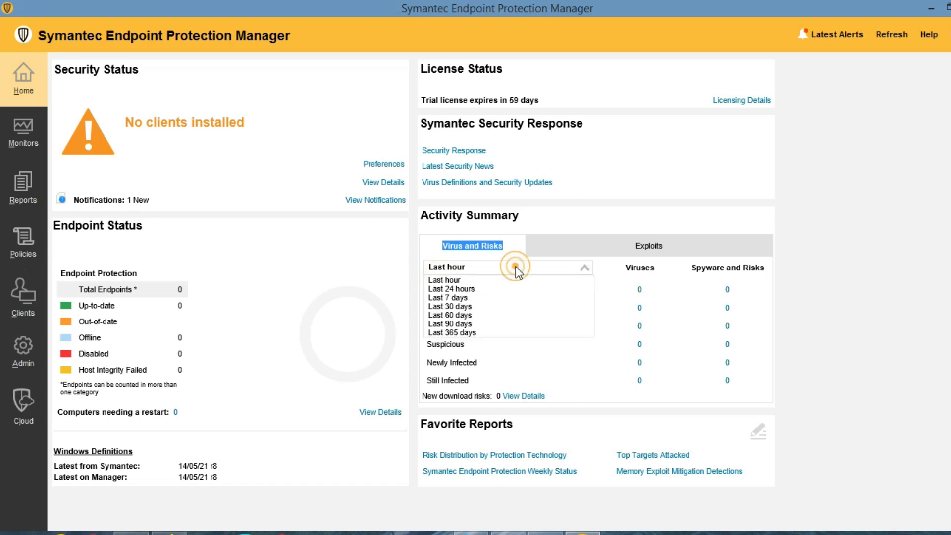
left_click(467, 288)
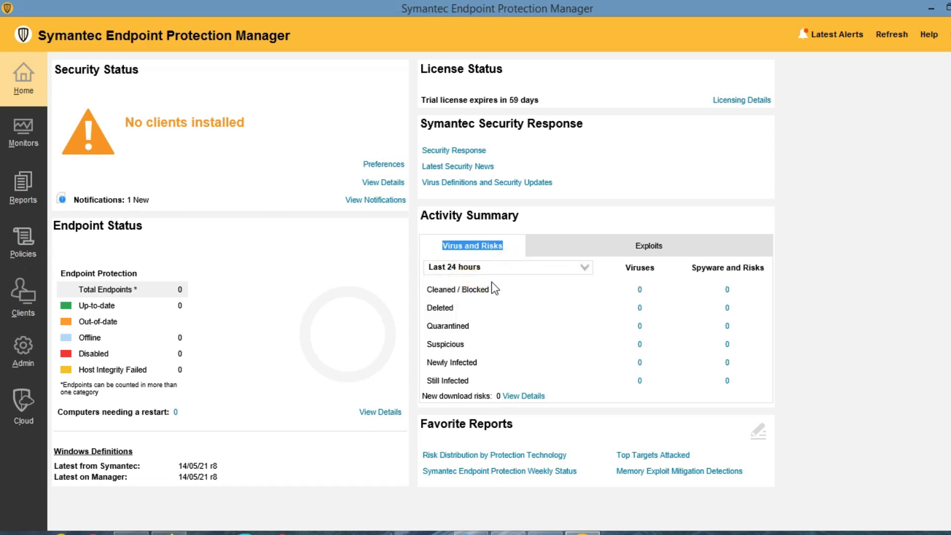
Highlight the Cleaned / Blocked, Deleted and Quarantined rows, leaving the time range unchanged.
left_click_drag(426, 289, 430, 289)
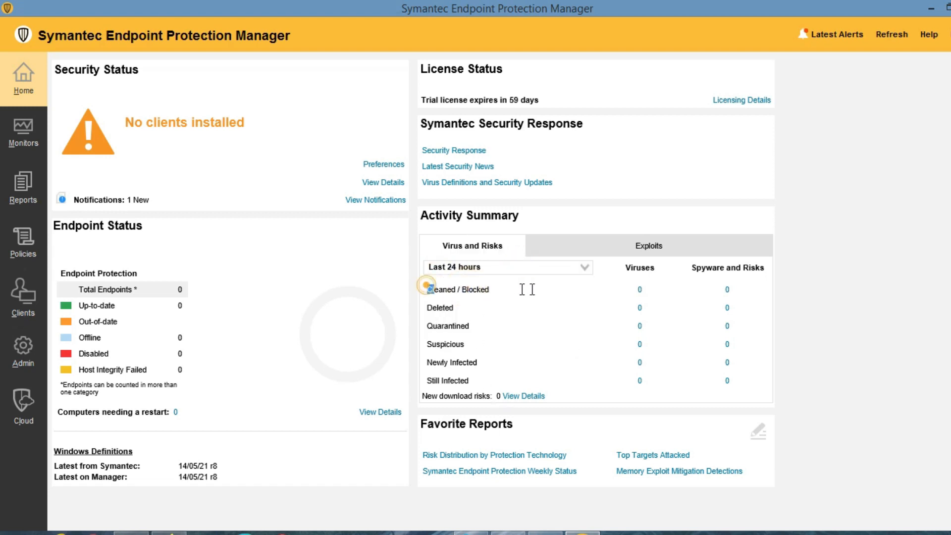
left_click_drag(527, 289, 531, 289)
left_click_drag(426, 307, 469, 382)
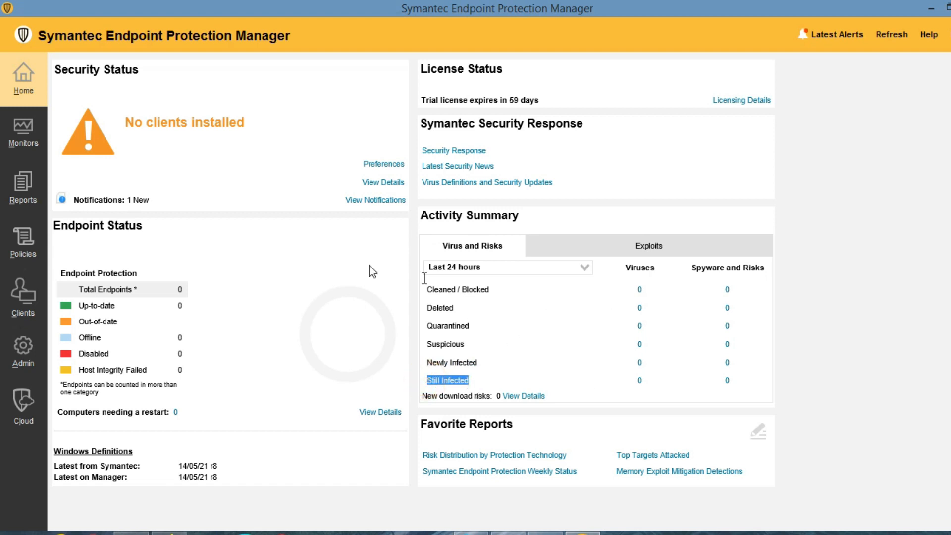
left_click(588, 269)
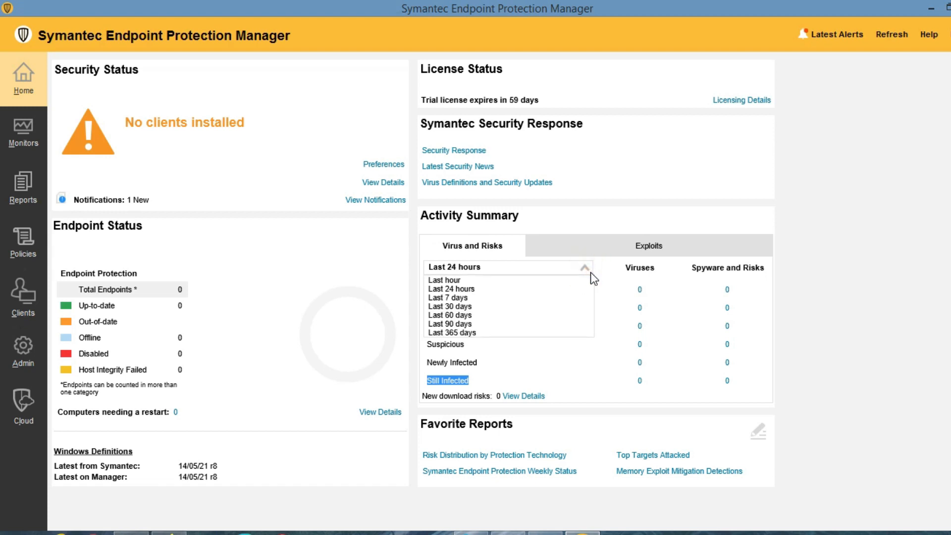
left_click(885, 239)
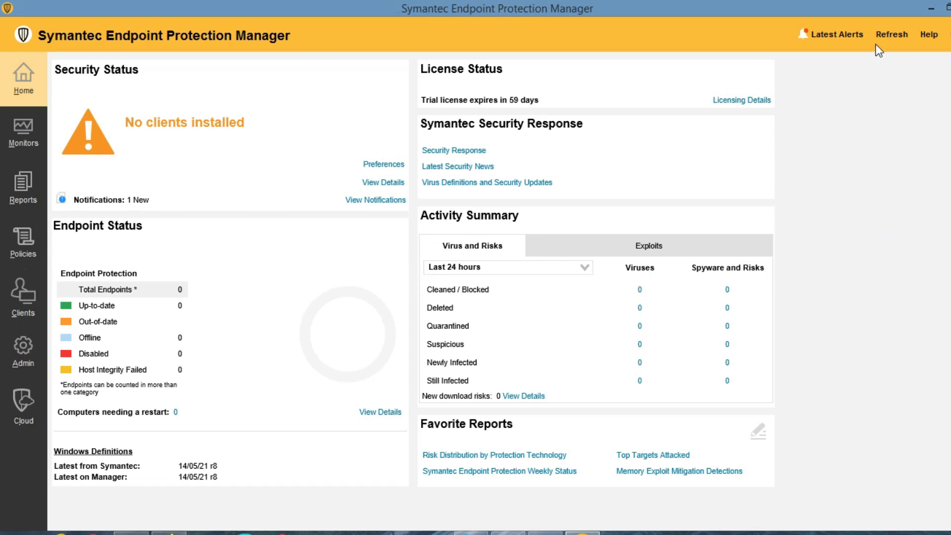
left_click(929, 42)
left_click(859, 123)
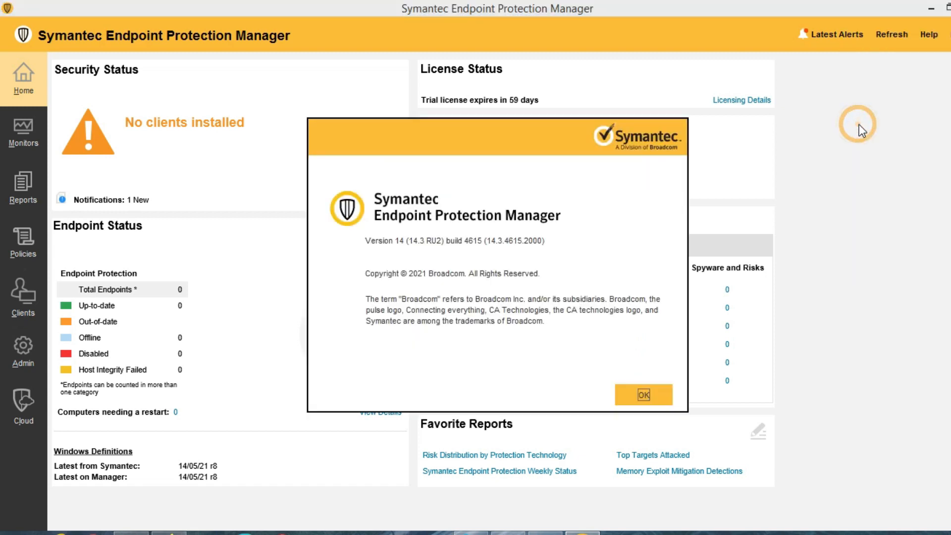
left_click(413, 238)
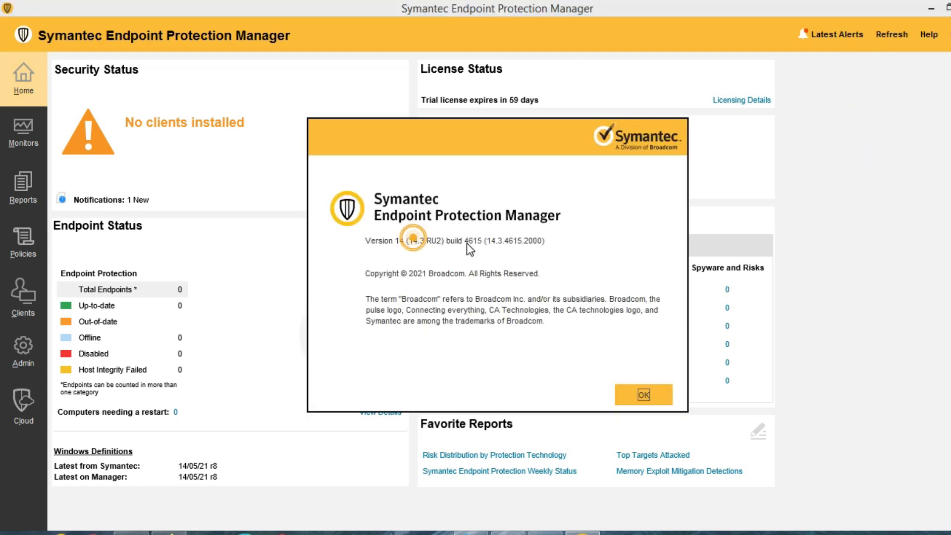
left_click(643, 394)
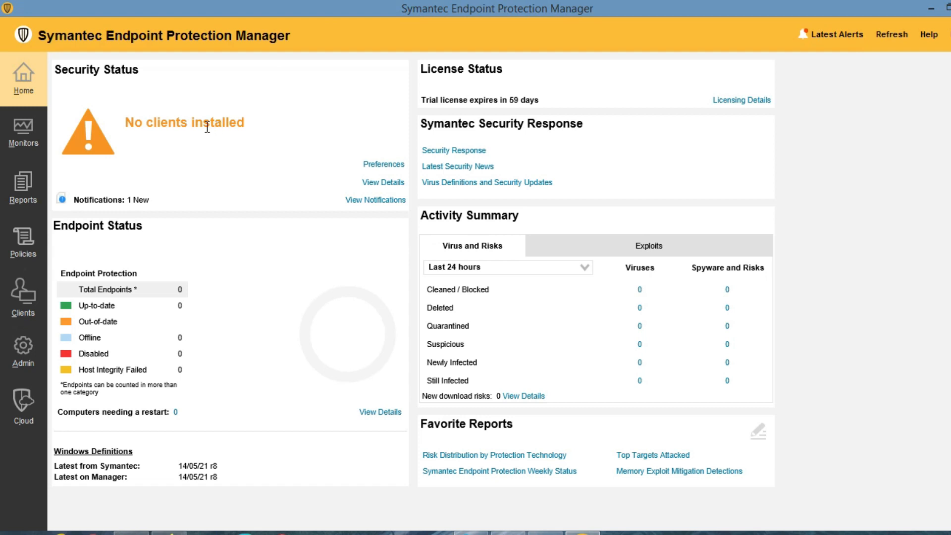
left_click(18, 132)
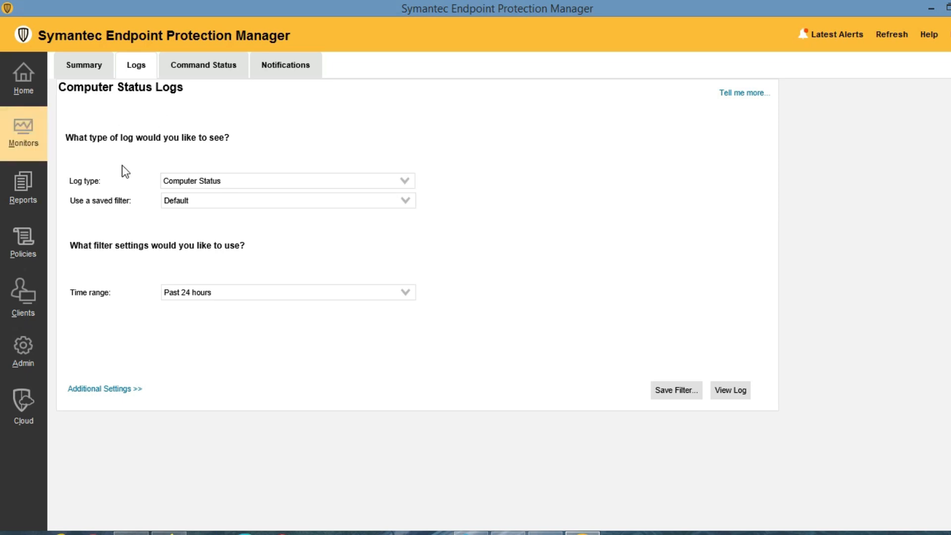
View the Risk log results for the Past 24 hours.
left_click(261, 182)
left_click(189, 221)
left_click(224, 295)
left_click(202, 306)
left_click(252, 182)
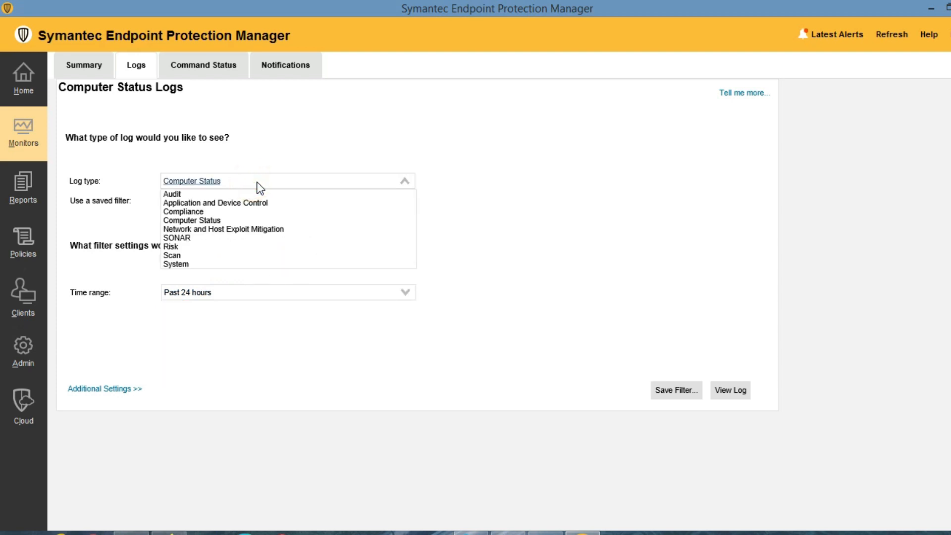
left_click(182, 184)
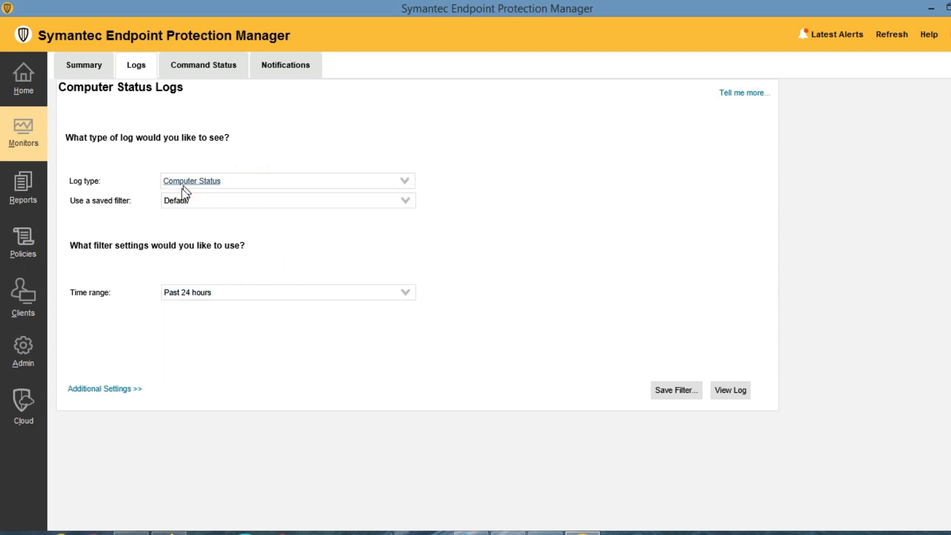
left_click(230, 186)
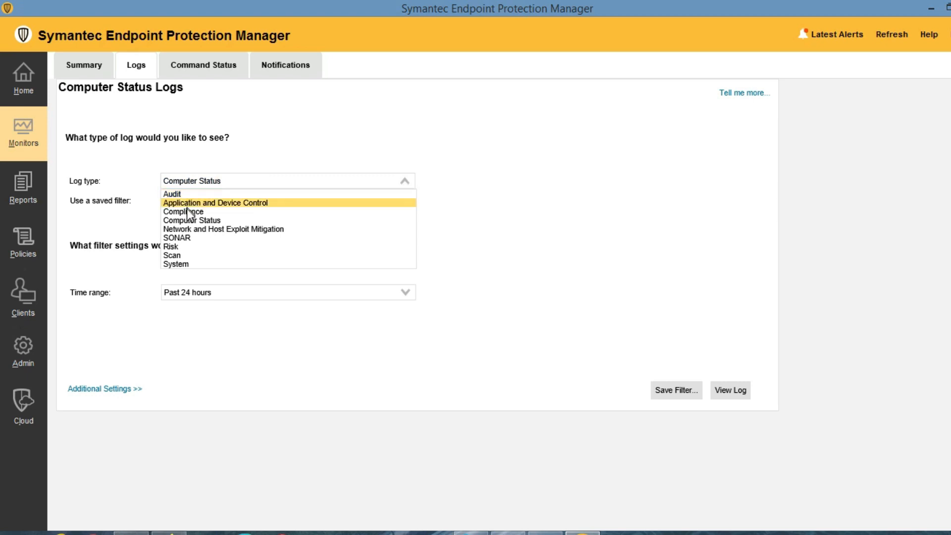
left_click(178, 246)
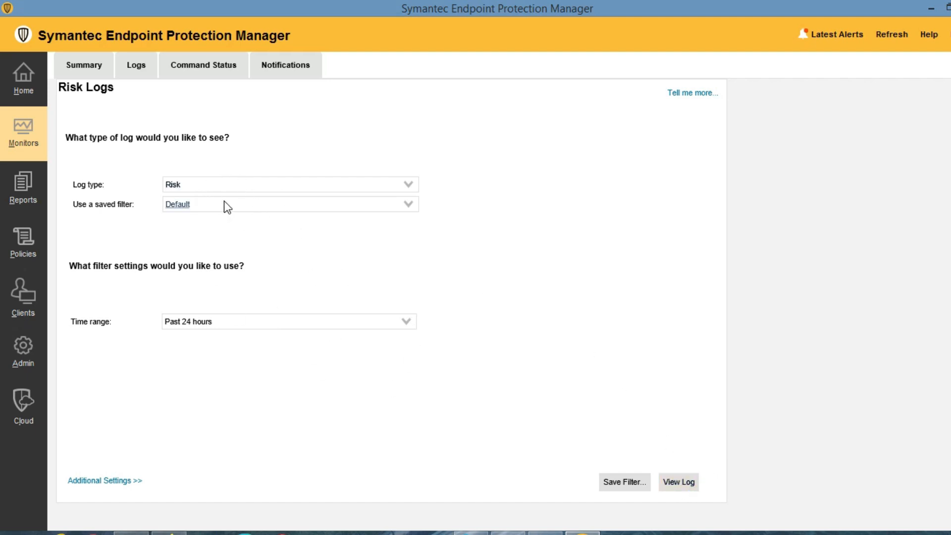
left_click(681, 488)
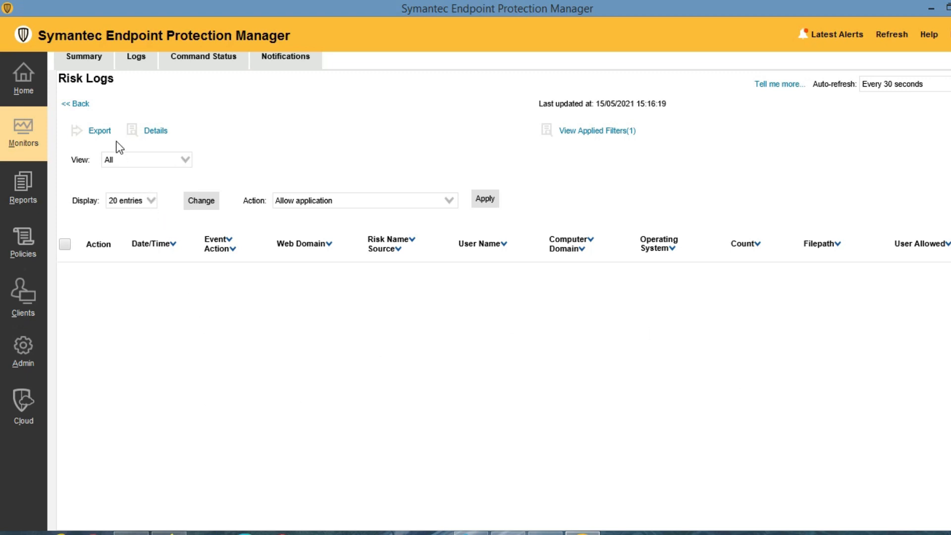
Cancel the risk log export, return to the filter keeping Risk, and reload the logs page.
left_click(95, 131)
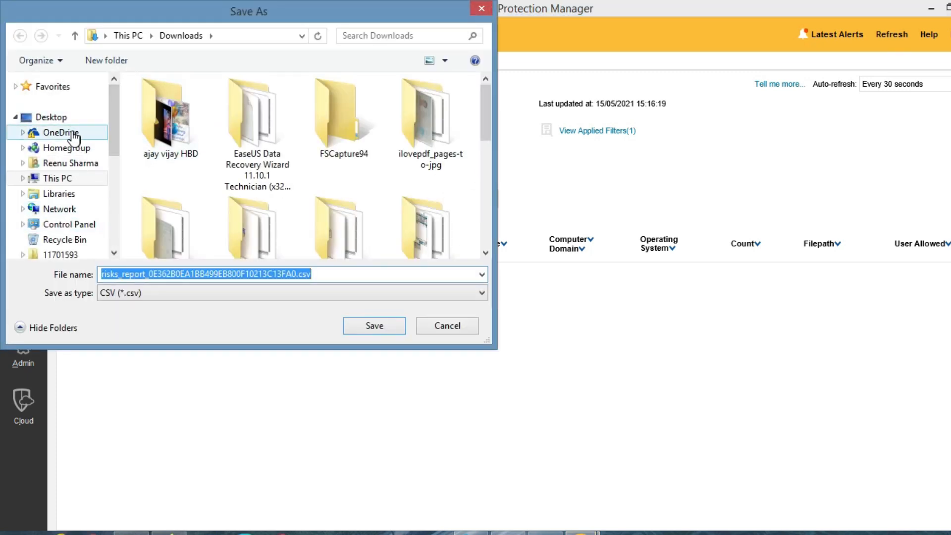
left_click(448, 326)
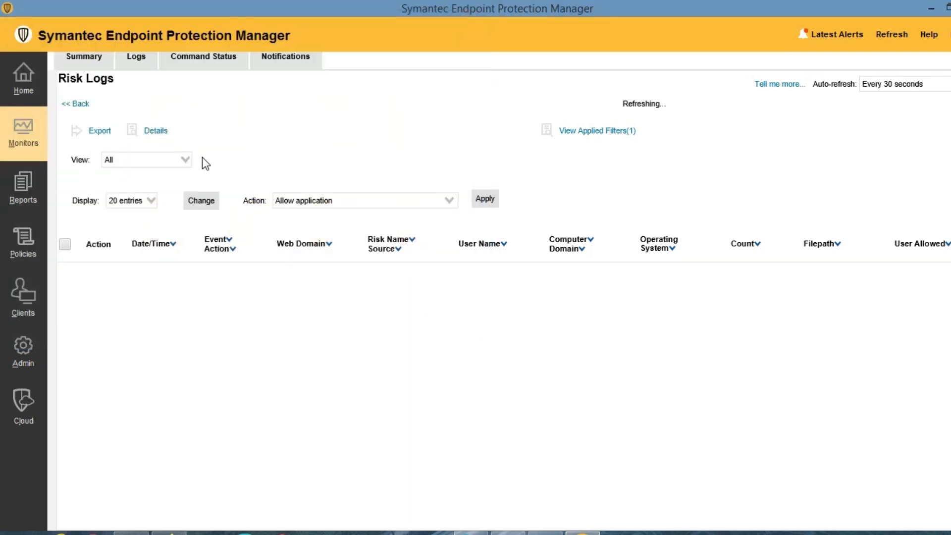
left_click(78, 105)
left_click(224, 186)
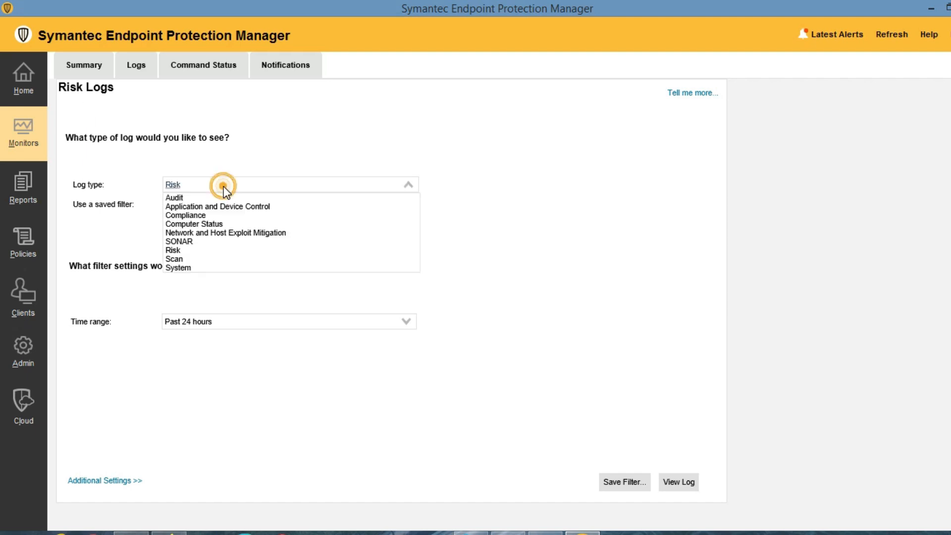
left_click(182, 272)
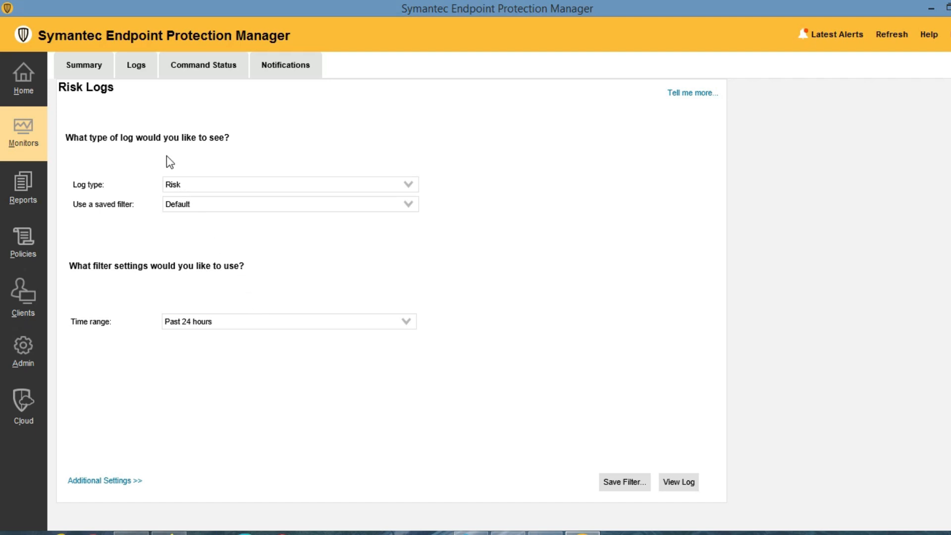
left_click(133, 77)
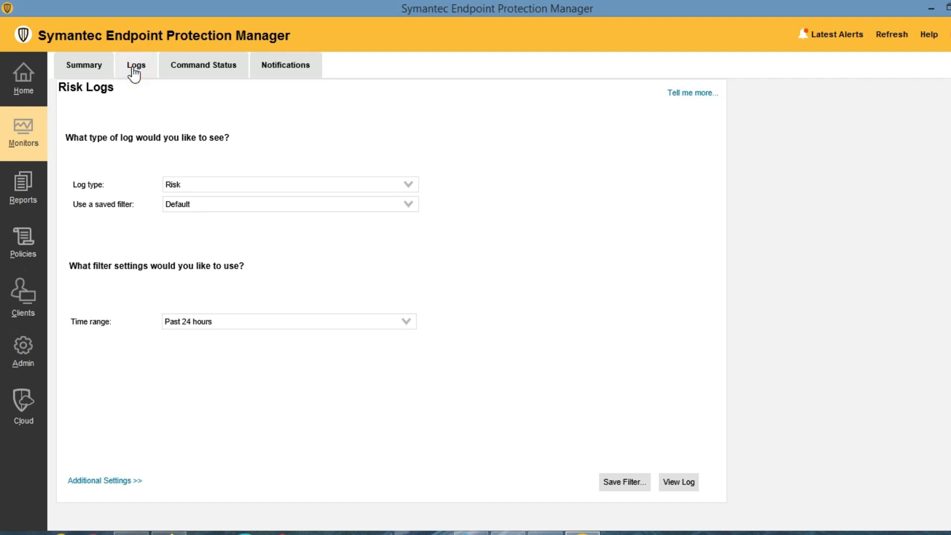
View Command Status, then expand the Notifications filter's additional settings.
left_click(199, 69)
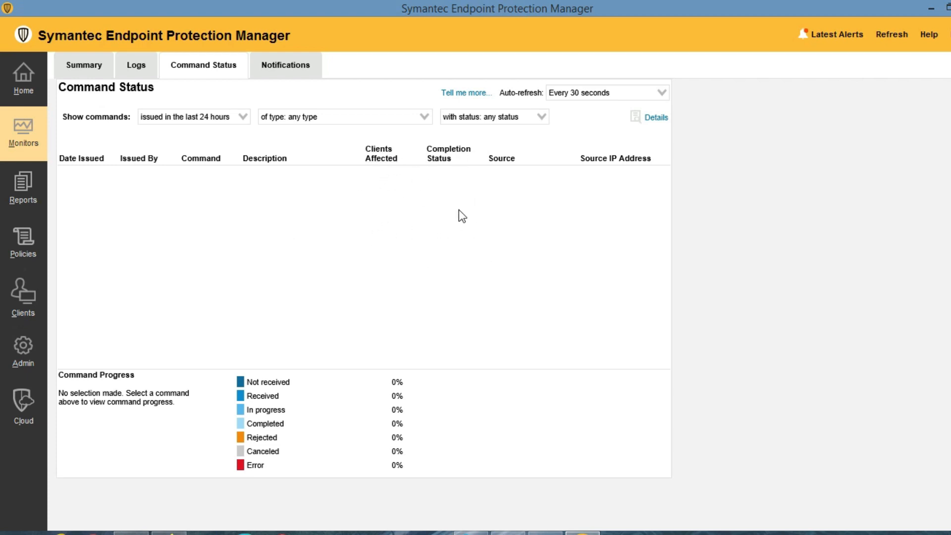
left_click(295, 73)
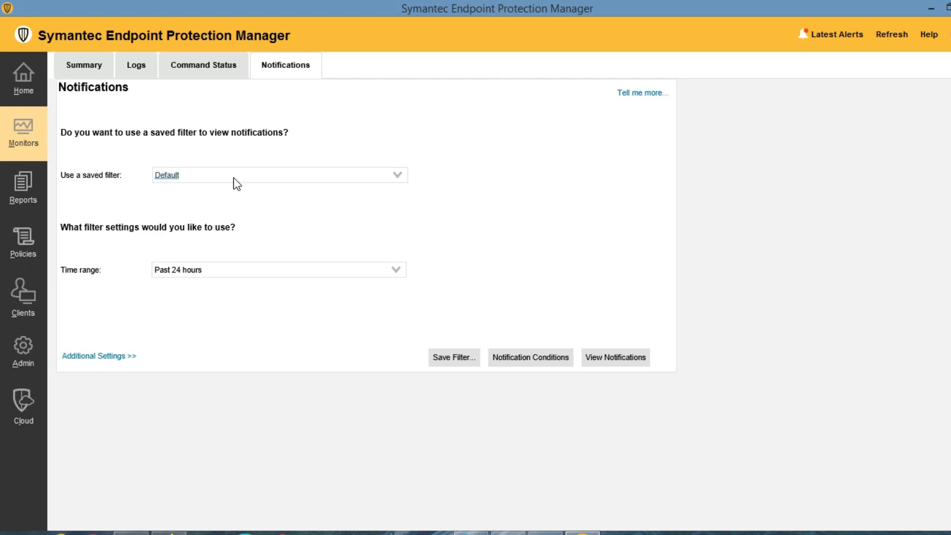
left_click(95, 356)
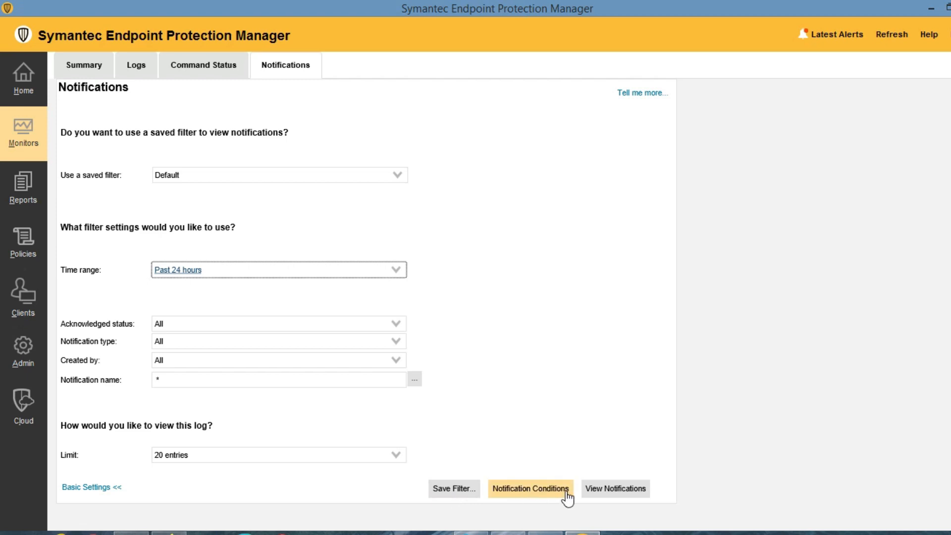
Show the Notification Conditions list and select the Server Health condition.
left_click(549, 496)
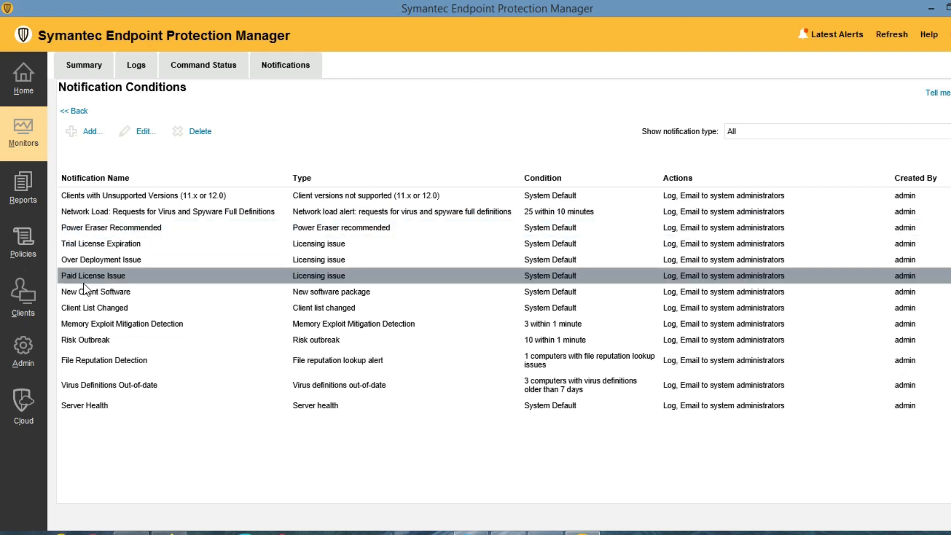
left_click_drag(79, 275, 379, 276)
left_click(157, 451)
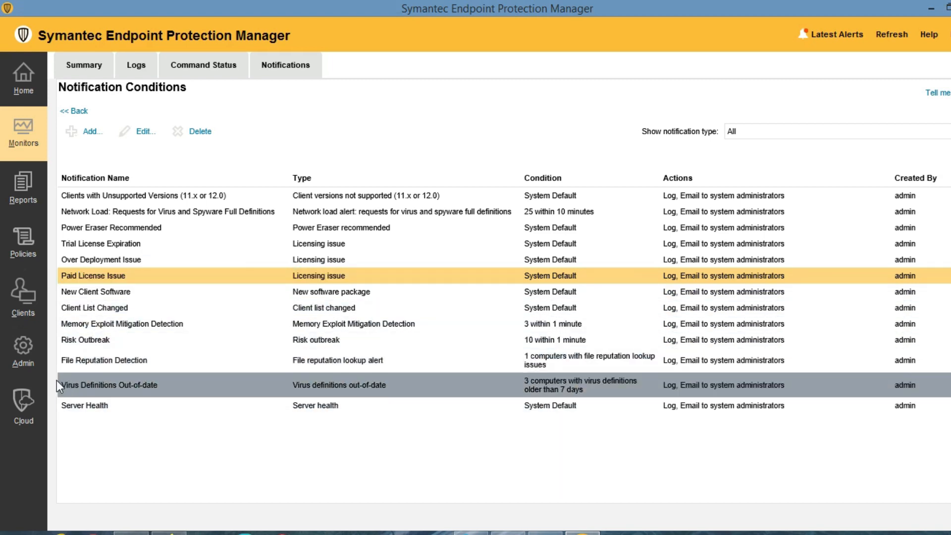
left_click_drag(55, 380, 164, 400)
left_click(164, 399)
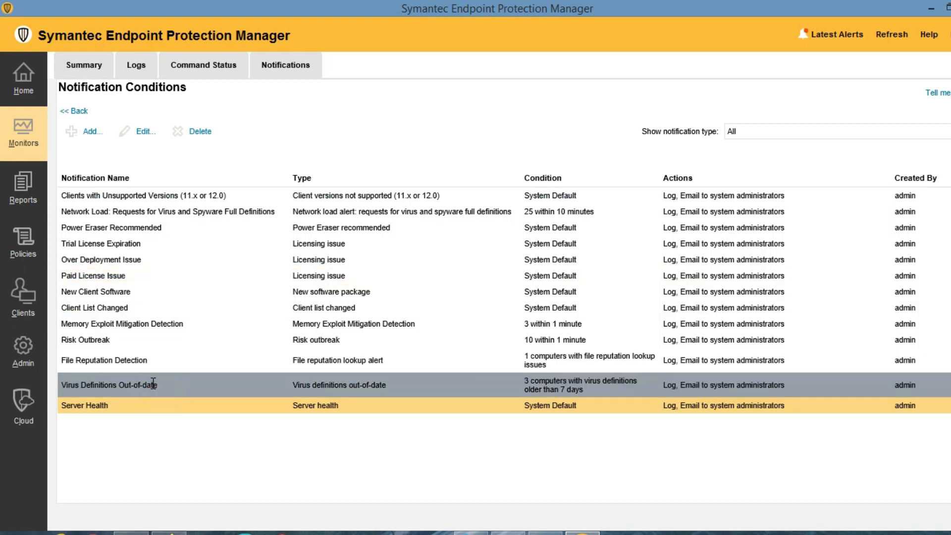
Add a Licensing issue notification condition named 'license expired'.
left_click(90, 131)
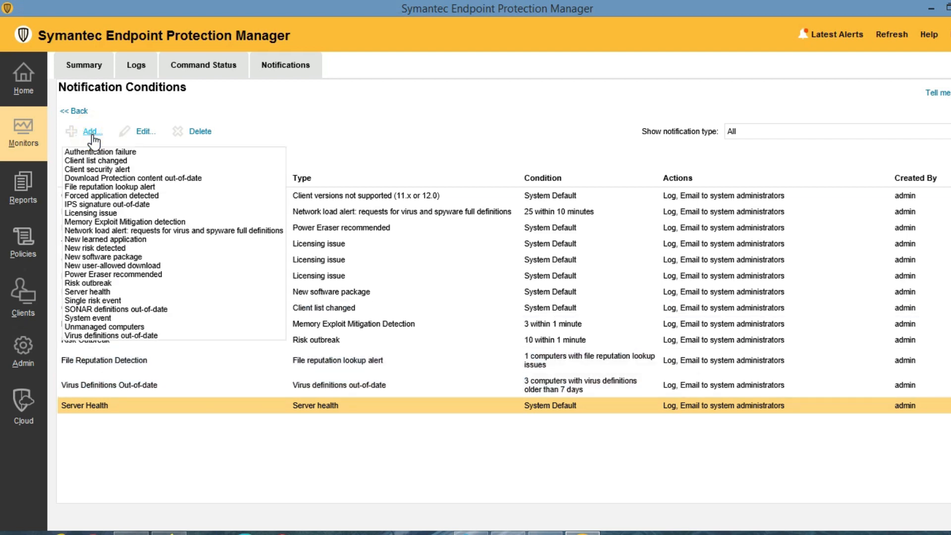
left_click(102, 213)
left_click(431, 74)
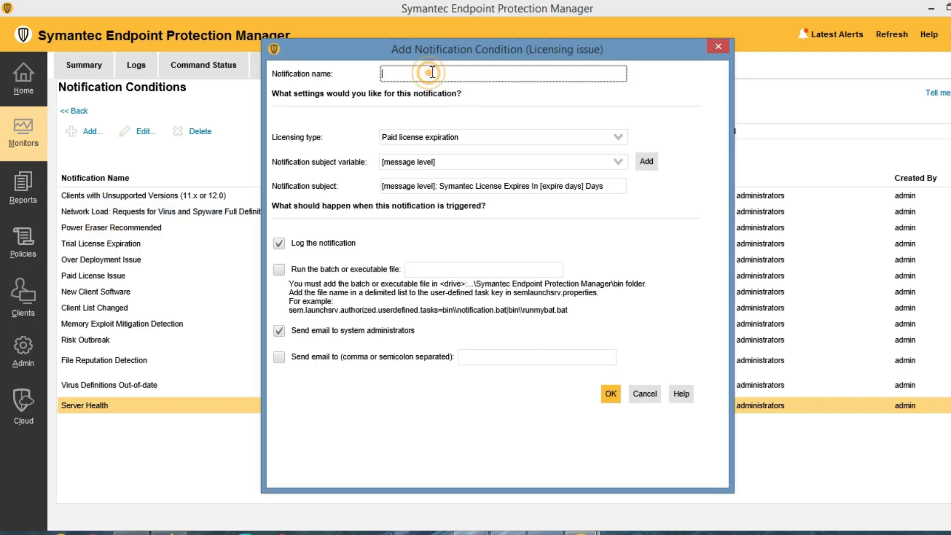
type("license expired")
left_click(615, 394)
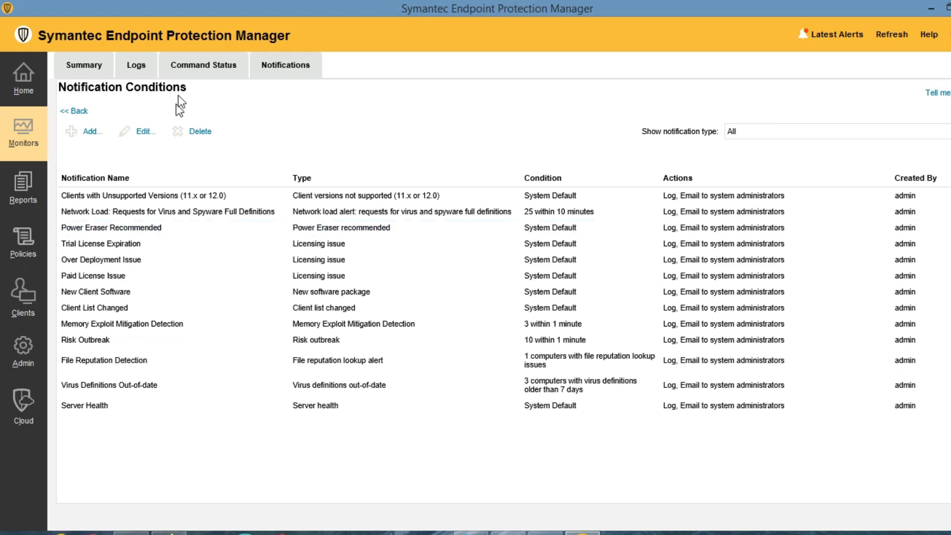
left_click(90, 133)
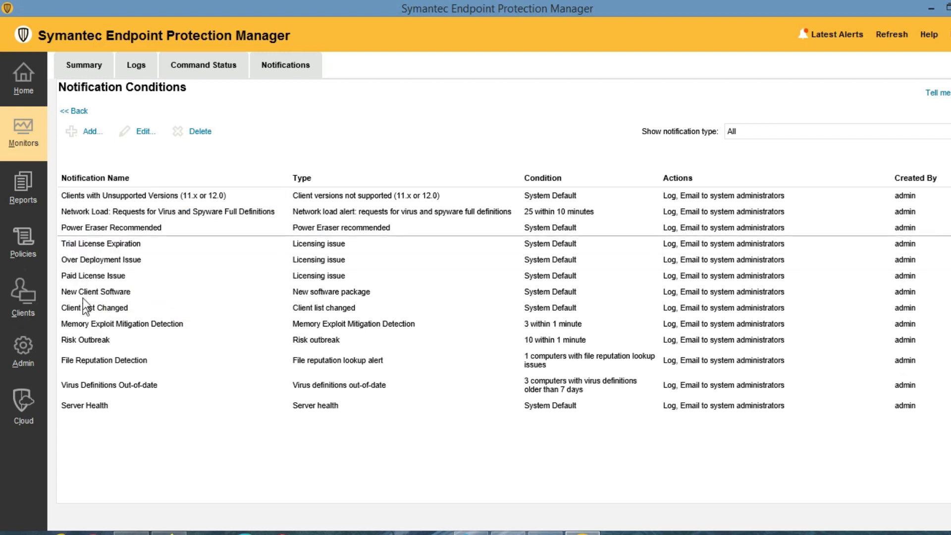
left_click(289, 122)
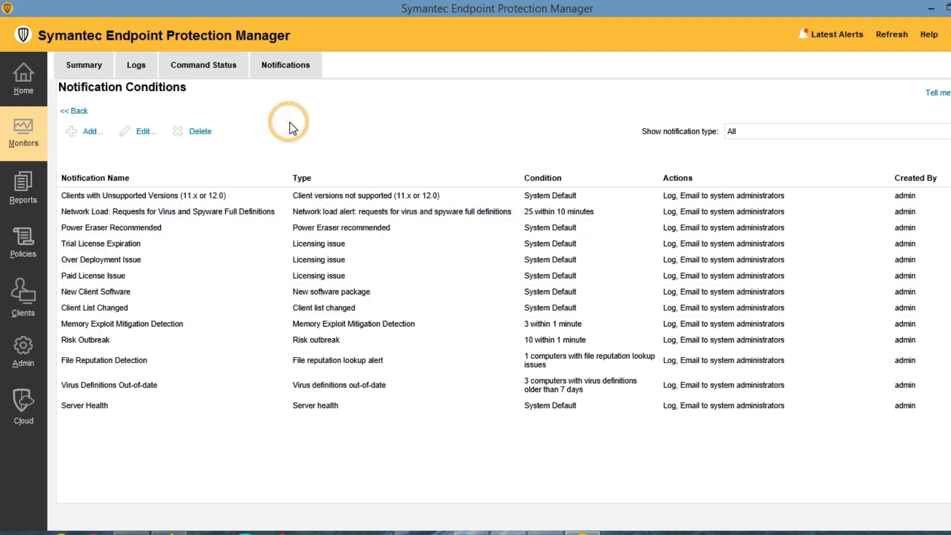
Create a Risk quick report of Infected and At Risk Computers for the Past 24 hours.
left_click(21, 194)
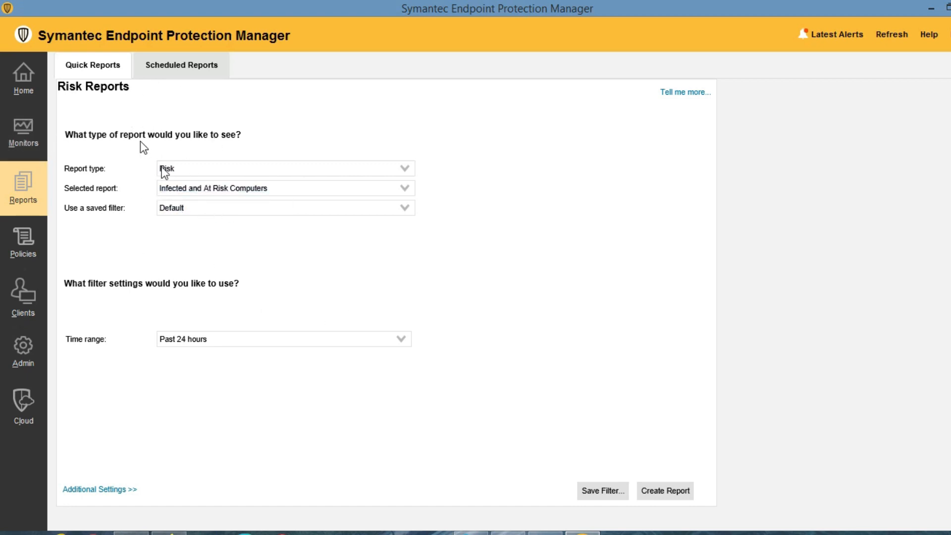
left_click(204, 170)
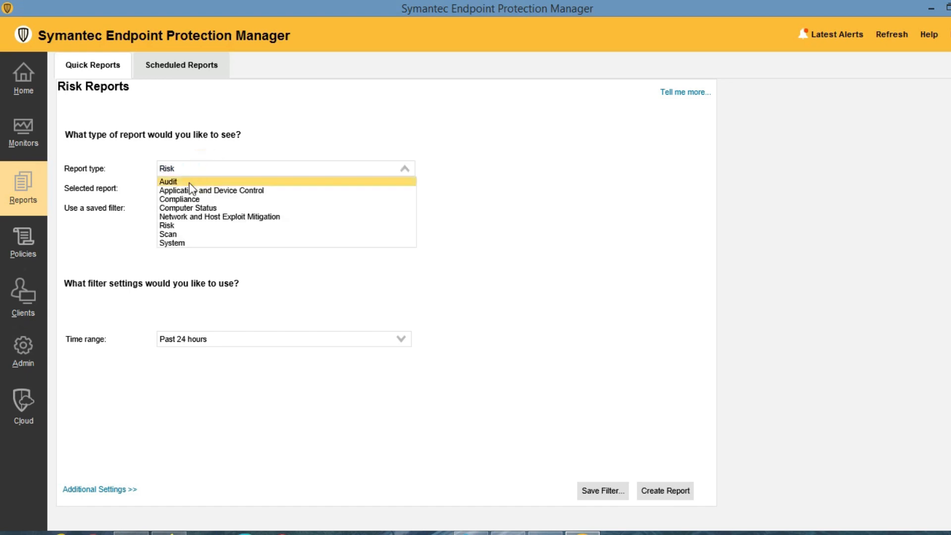
left_click(189, 172)
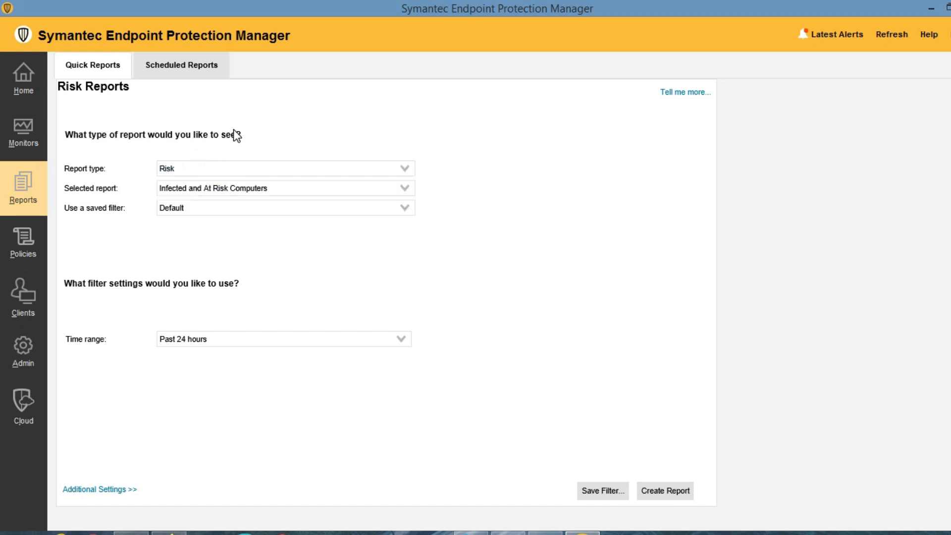
left_click(213, 339)
left_click(213, 352)
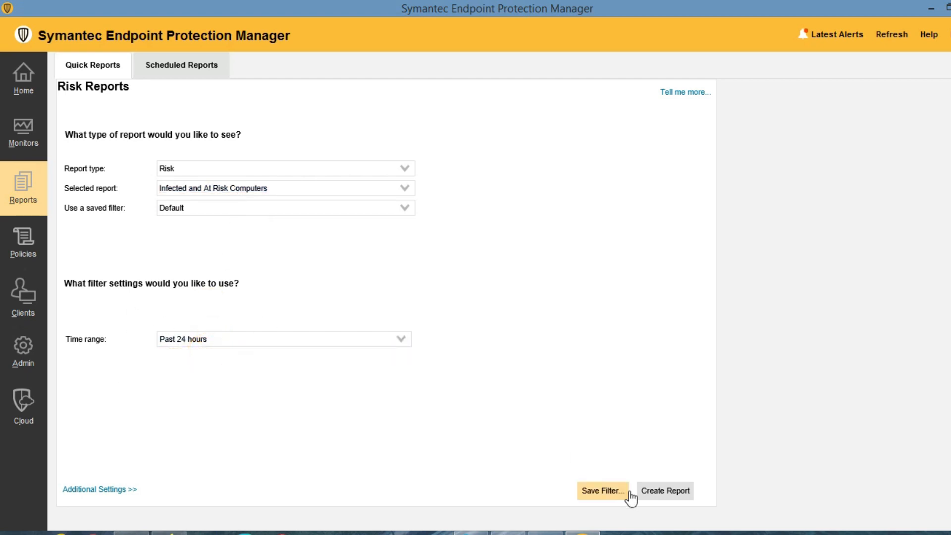
left_click(658, 501)
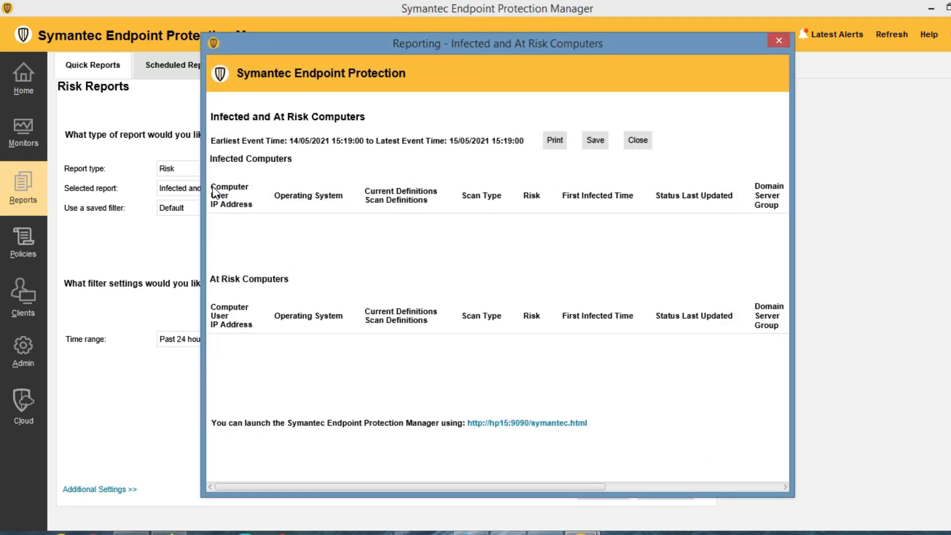
Select within the empty Infected and At Risk Computers report.
left_click_drag(214, 192, 268, 216)
left_click(311, 213)
Close the report, keep Risk as report type, and show the Scheduled Reports list.
left_click(639, 142)
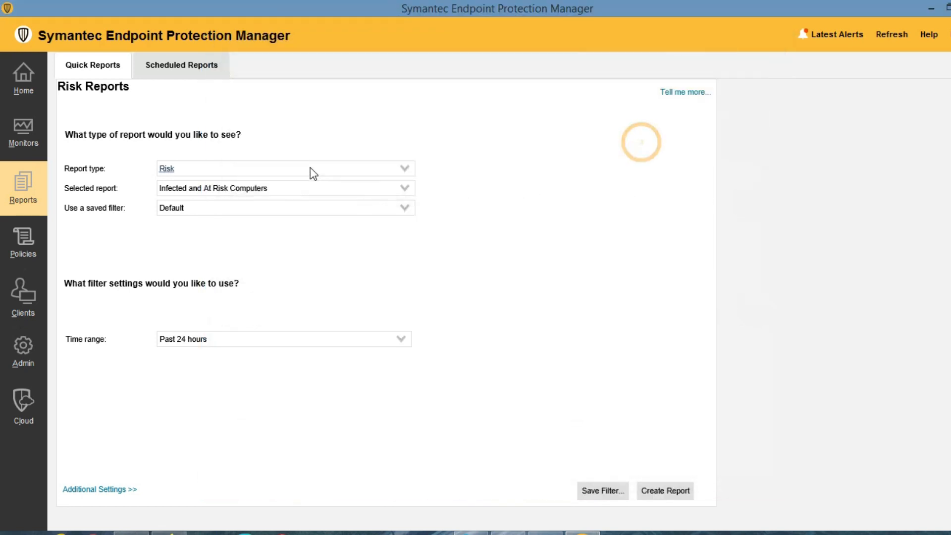
left_click(266, 168)
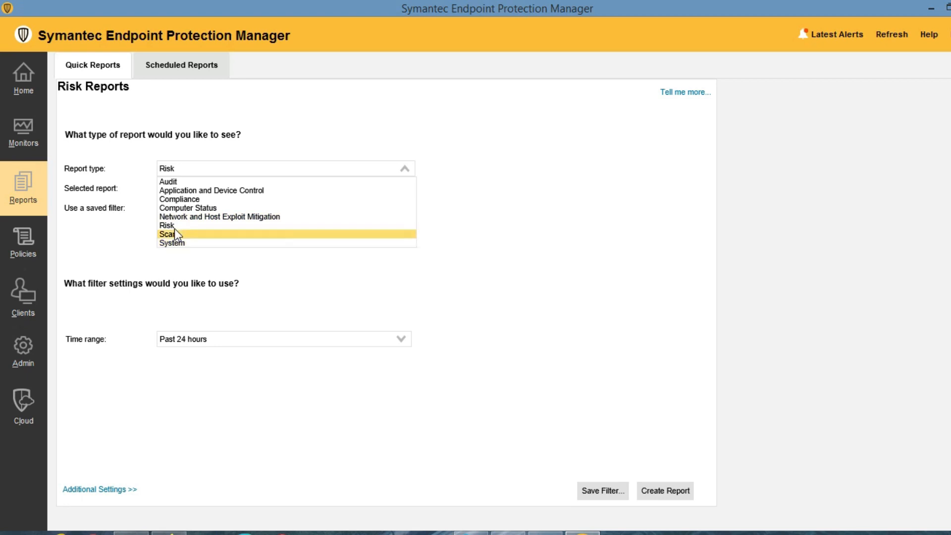
left_click(181, 171)
left_click(187, 173)
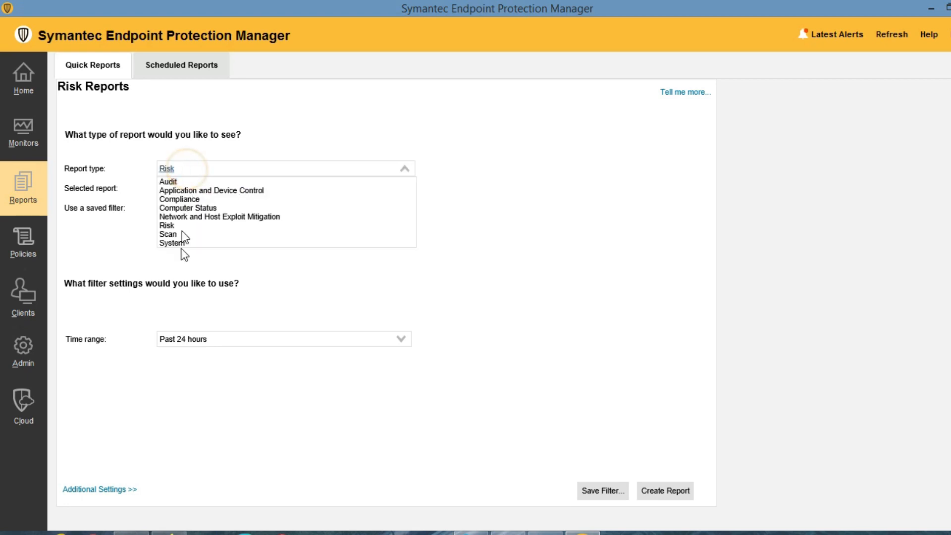
left_click(182, 226)
left_click(197, 172)
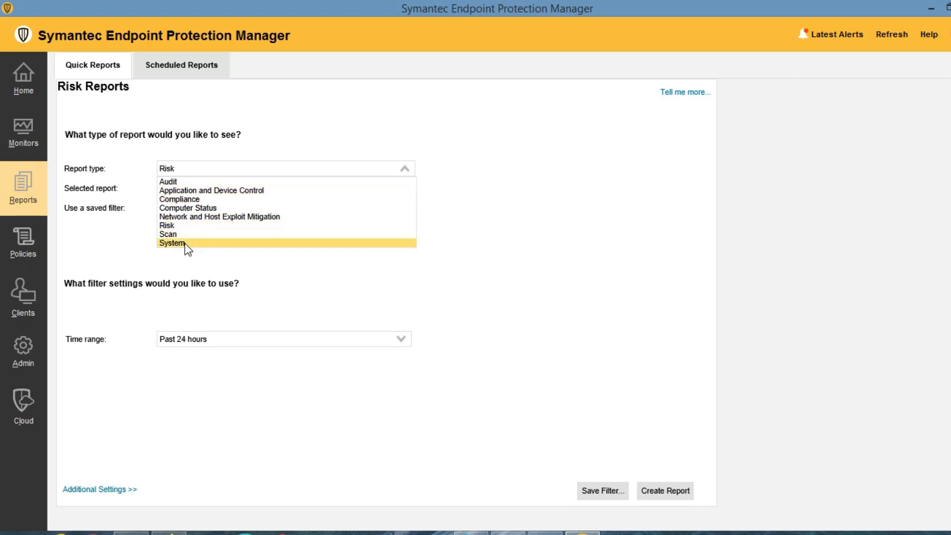
left_click(208, 272)
left_click(252, 260)
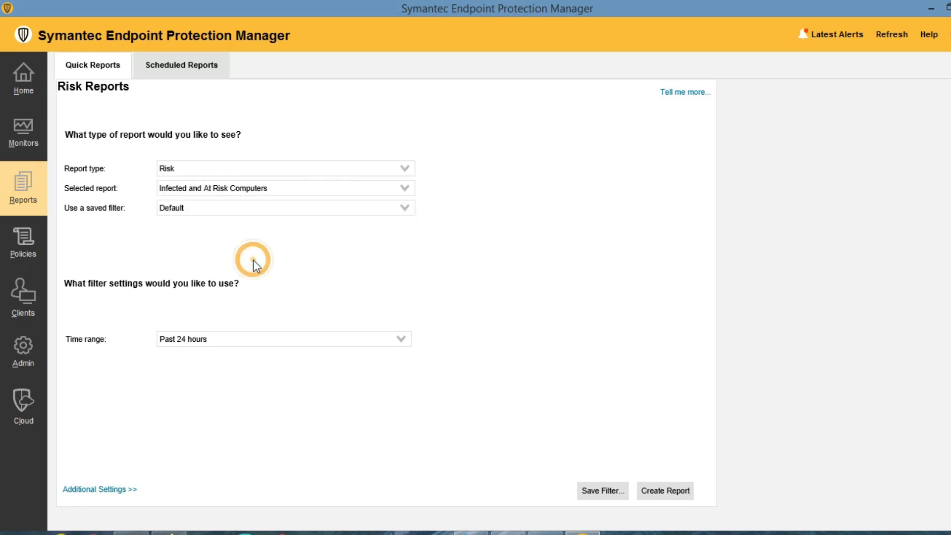
left_click(180, 68)
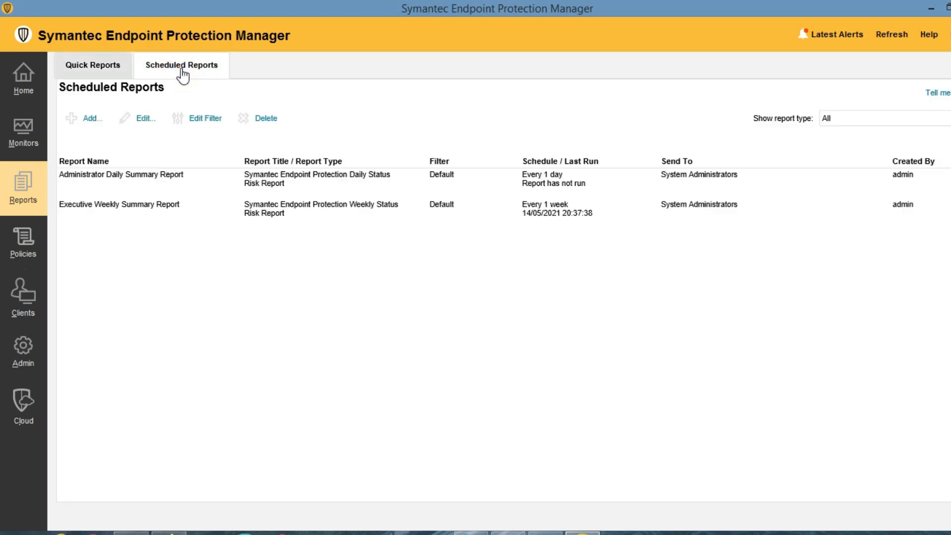
Select the Administrator Daily Summary Report, then show the Virus and Spyware Protection policies.
left_click(117, 189)
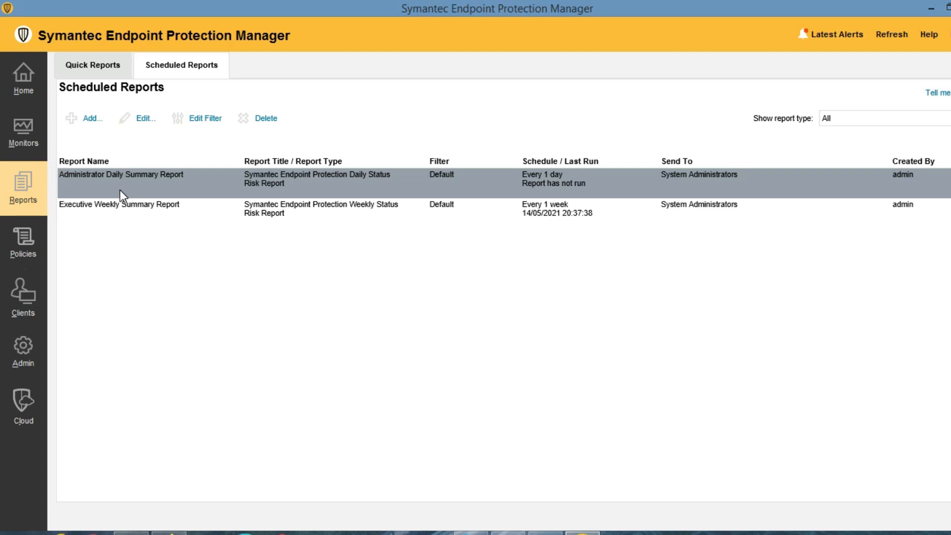
left_click(20, 240)
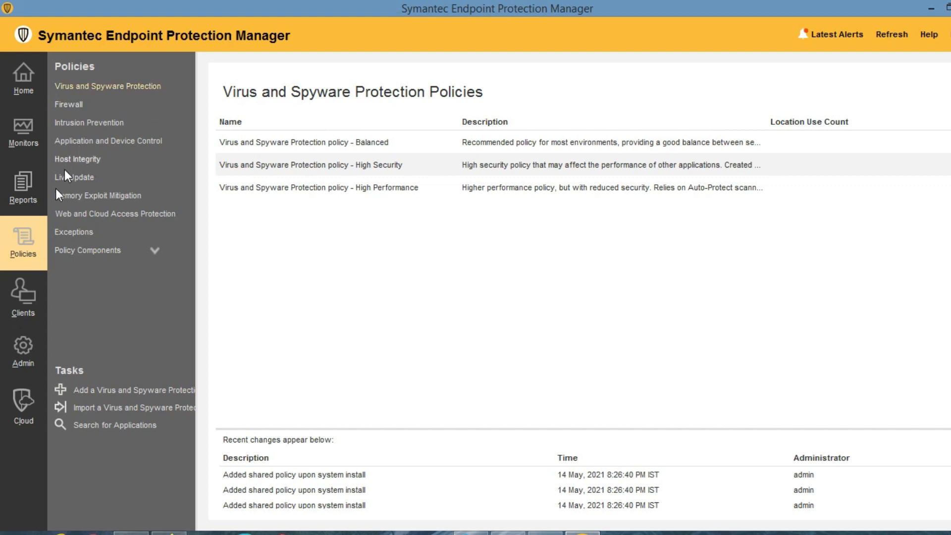
left_click(27, 191)
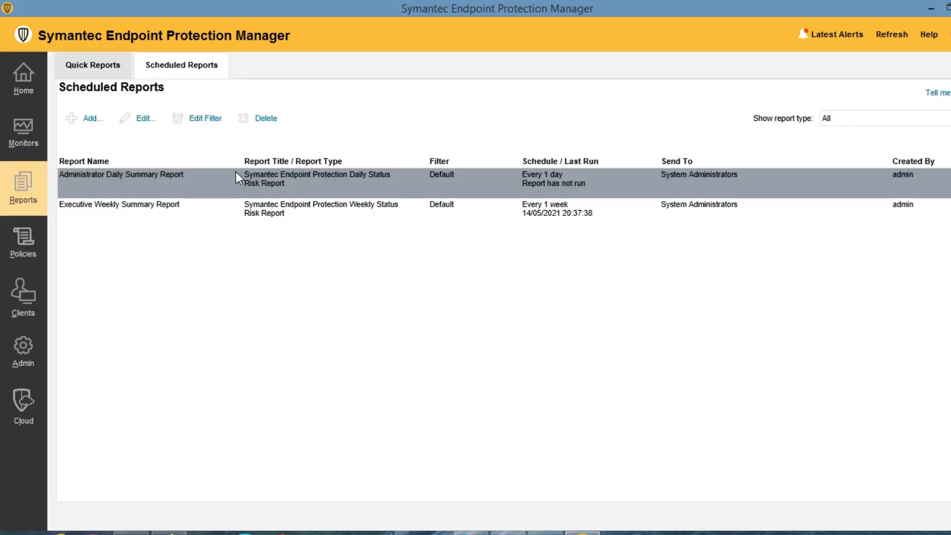
left_click(21, 244)
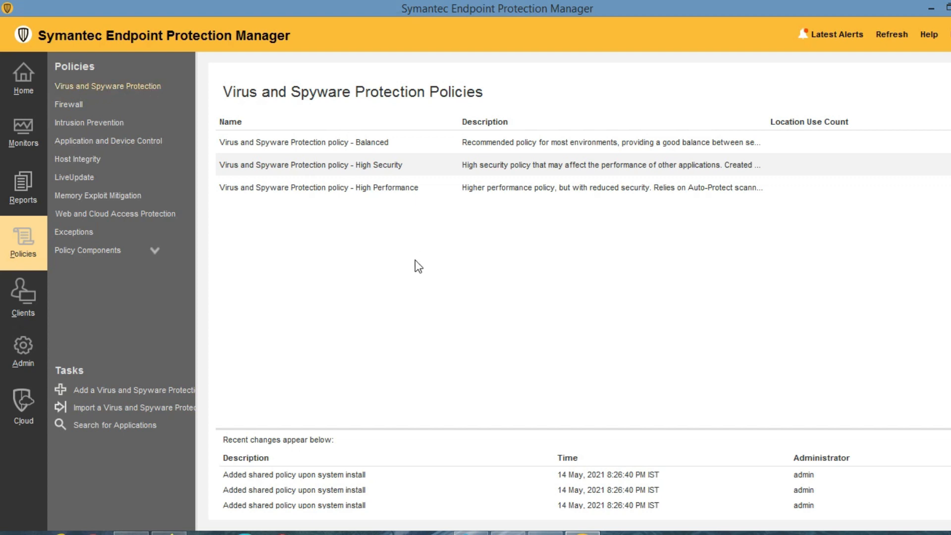
Rename the Balanced policy to 'Virus and Spyware Protection policy - Security Vision' and view its scheduled scans.
left_click(259, 143)
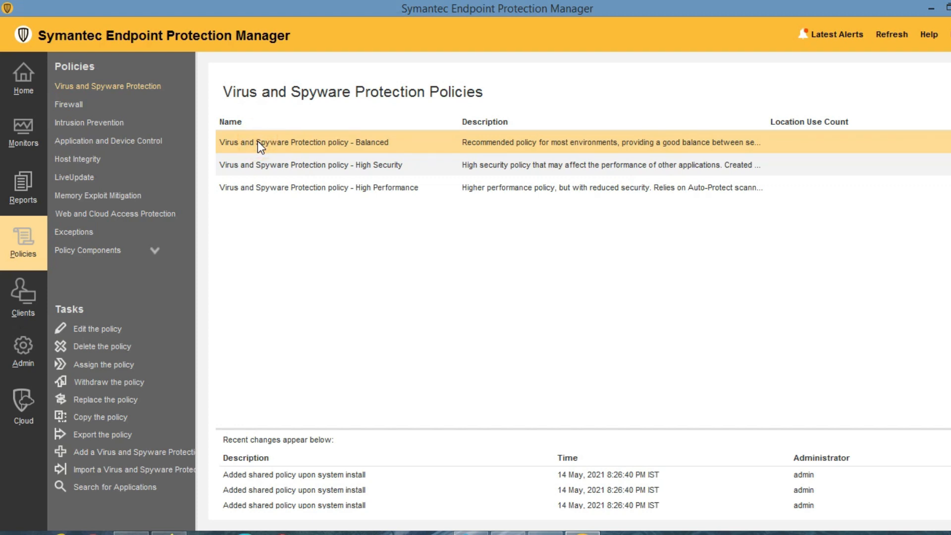
double_click(257, 141)
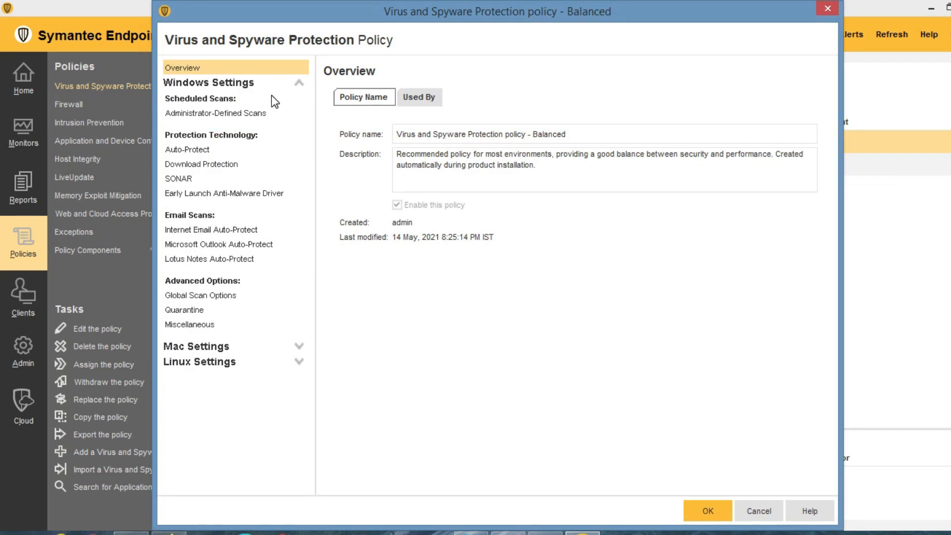
double_click(551, 134)
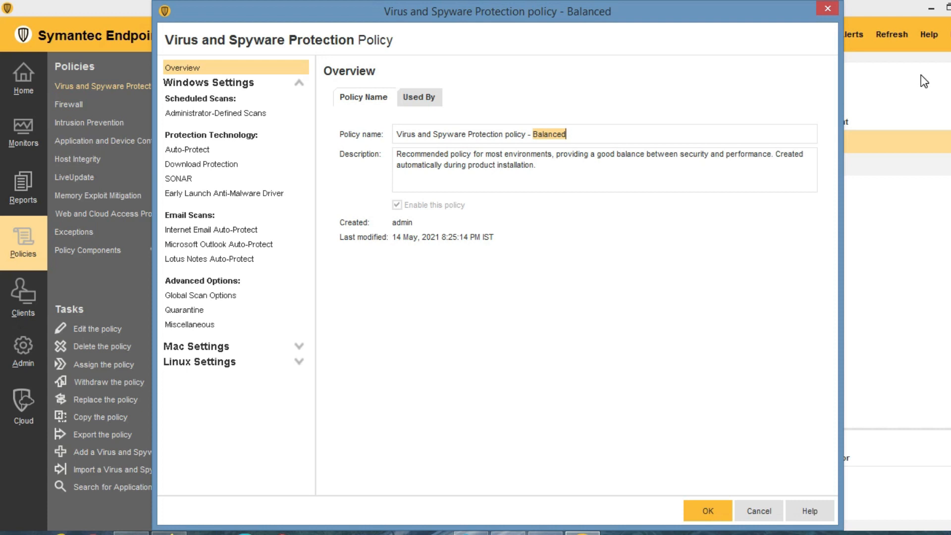
type("Security Vision")
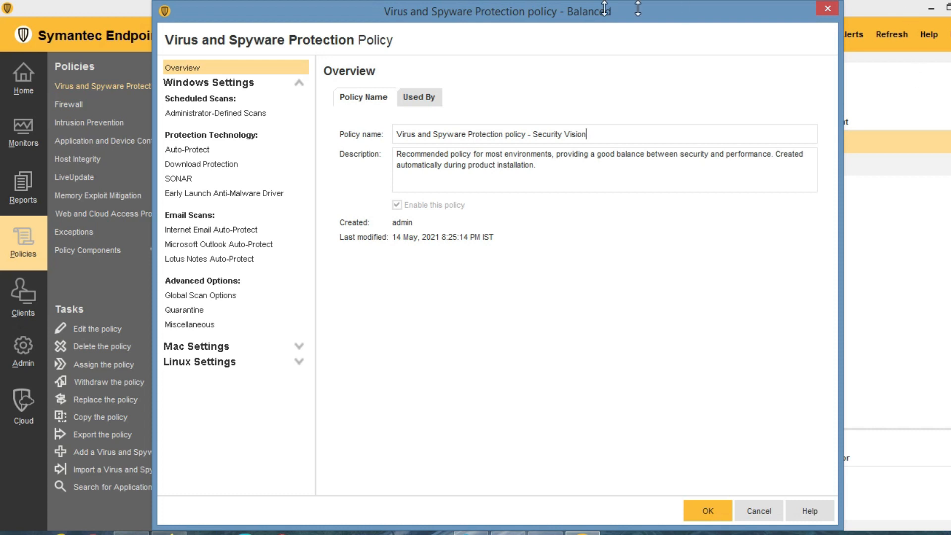
left_click(426, 99)
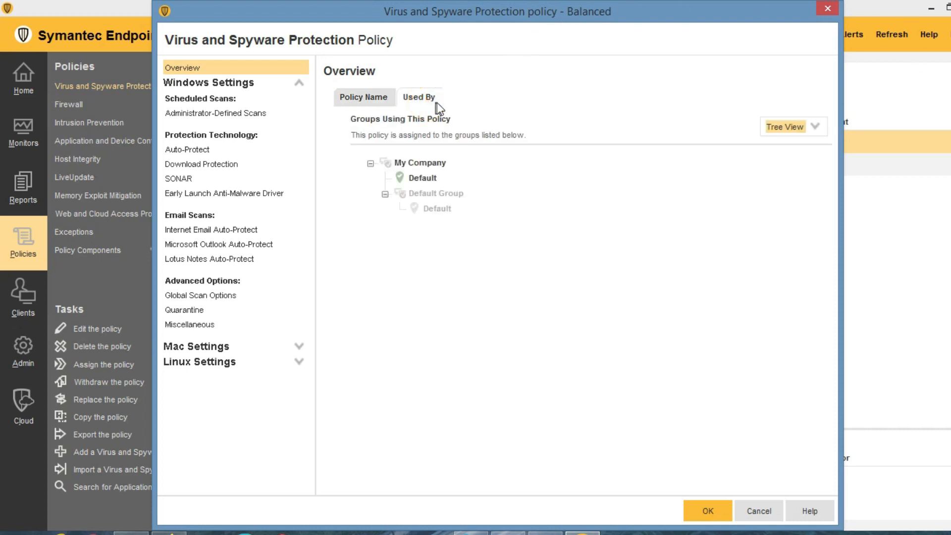
left_click(365, 98)
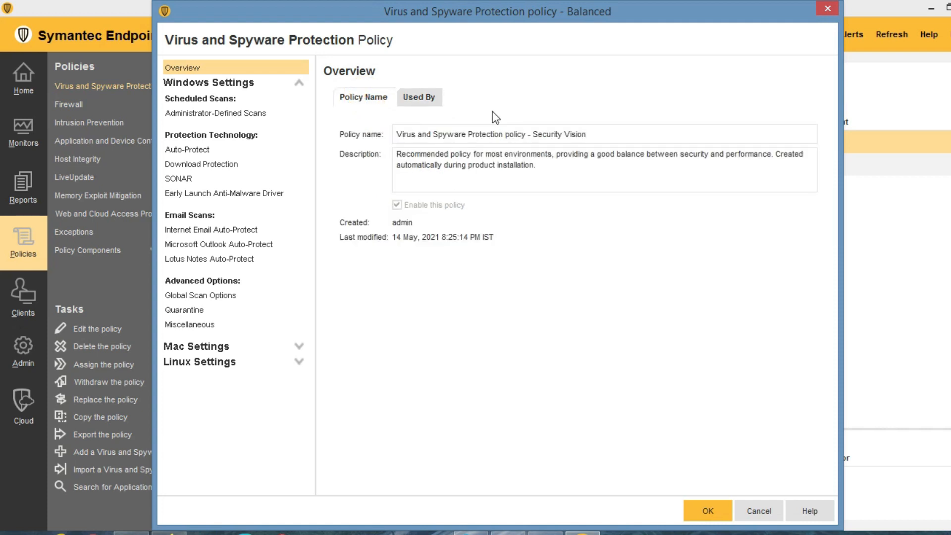
left_click(226, 113)
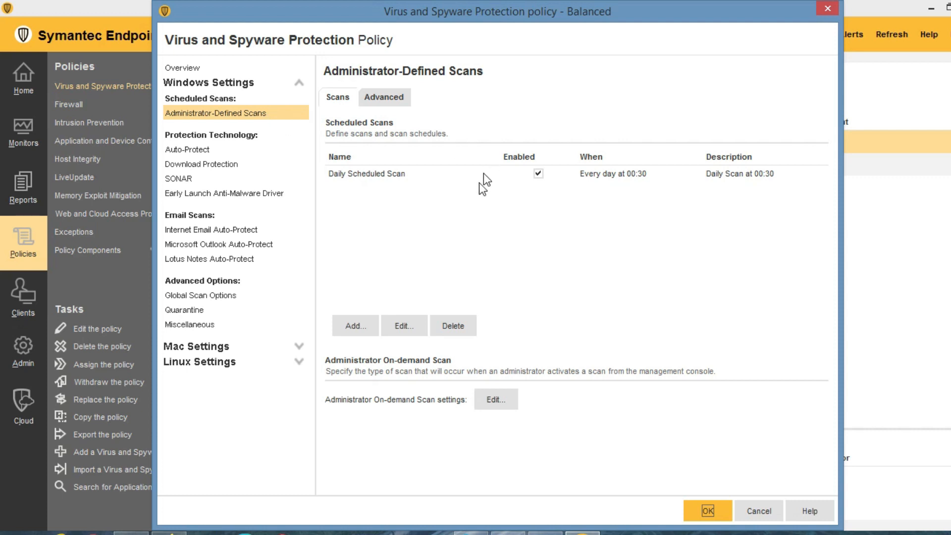
Rename the Daily Scheduled Scan to 'Weekly Scheduled Scan'.
left_click(351, 178)
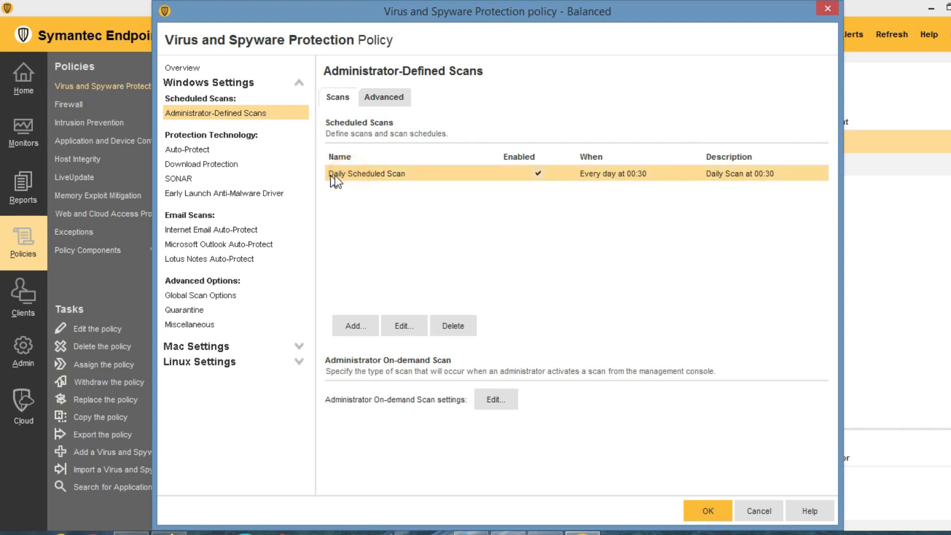
double_click(605, 173)
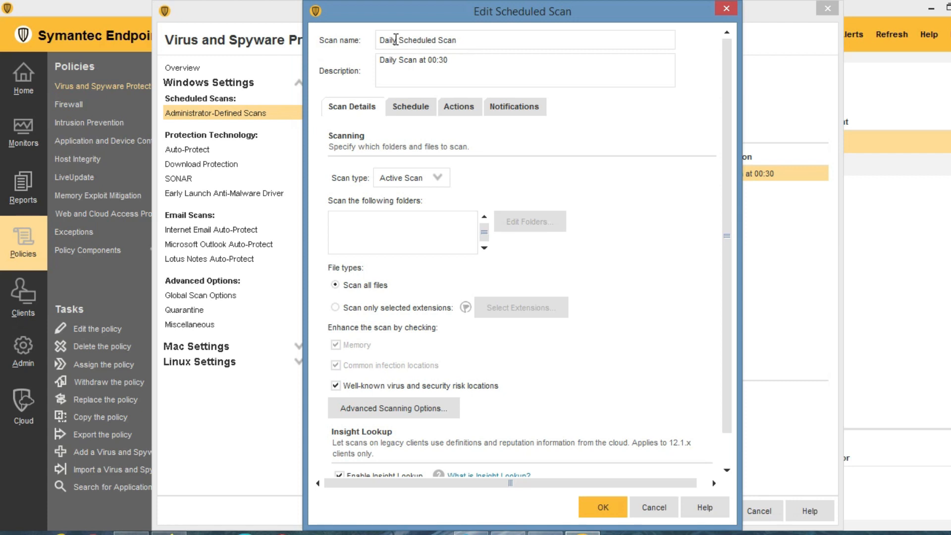
left_click_drag(396, 40, 379, 39)
type("weekly")
key("BackSpace")
key("BackSpace")
key("BackSpace")
key("BackSpace")
key("BackSpace")
key("BackSpace")
type("Wek")
key("BackSpace")
type("ekly")
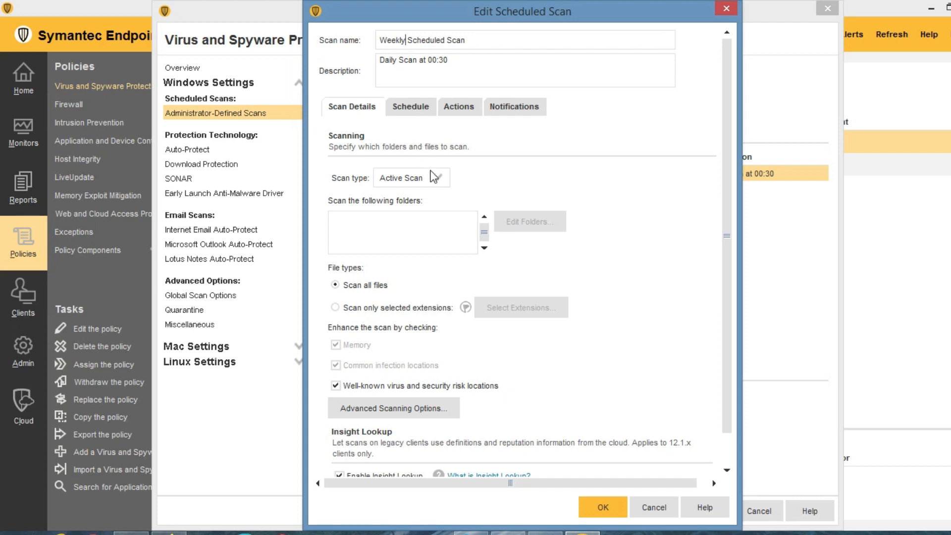
Schedule the scan weekly on Monday as a Full Scan, showing Advanced Scanning Options.
left_click(415, 109)
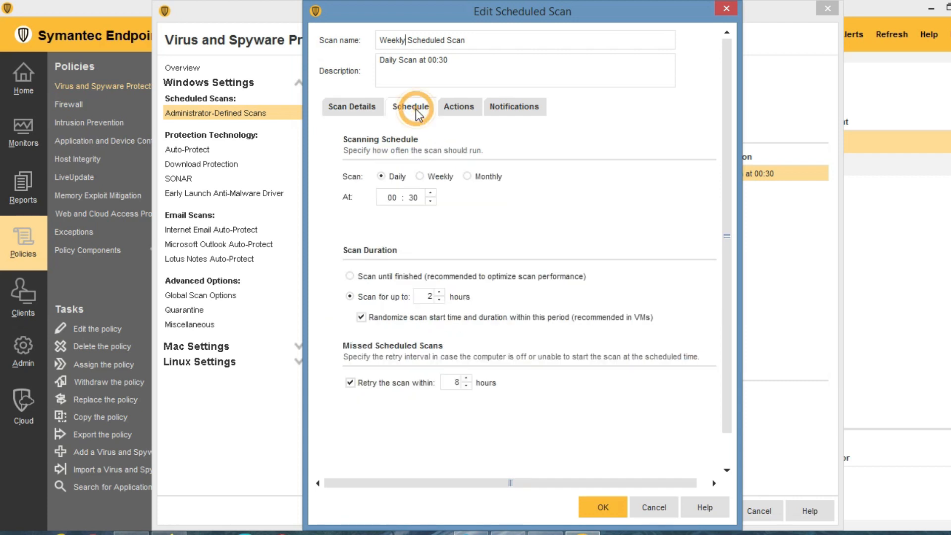
left_click(425, 176)
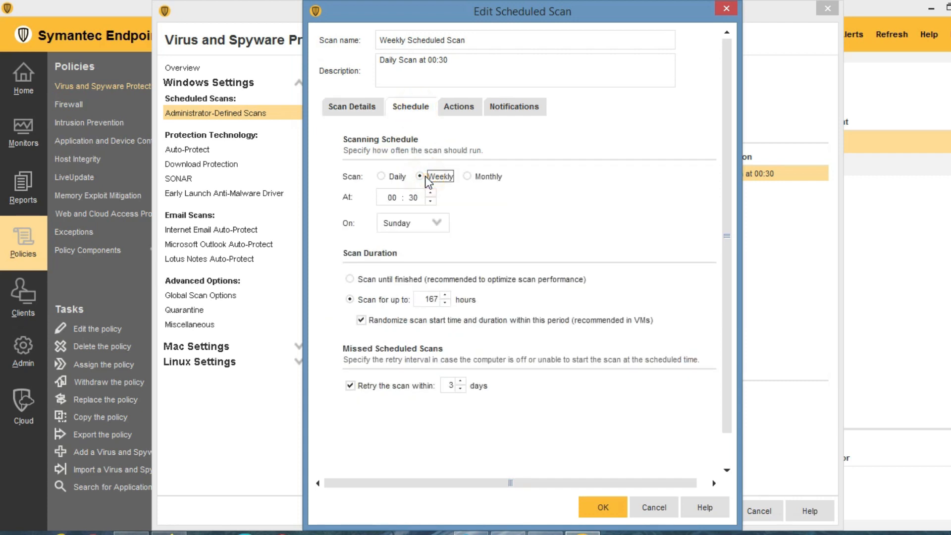
left_click(436, 224)
left_click(418, 253)
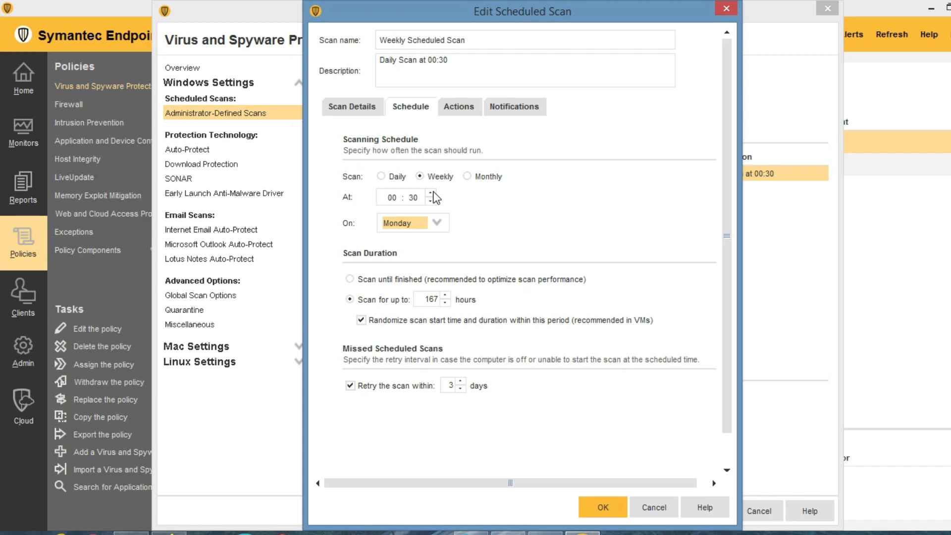
left_click(350, 105)
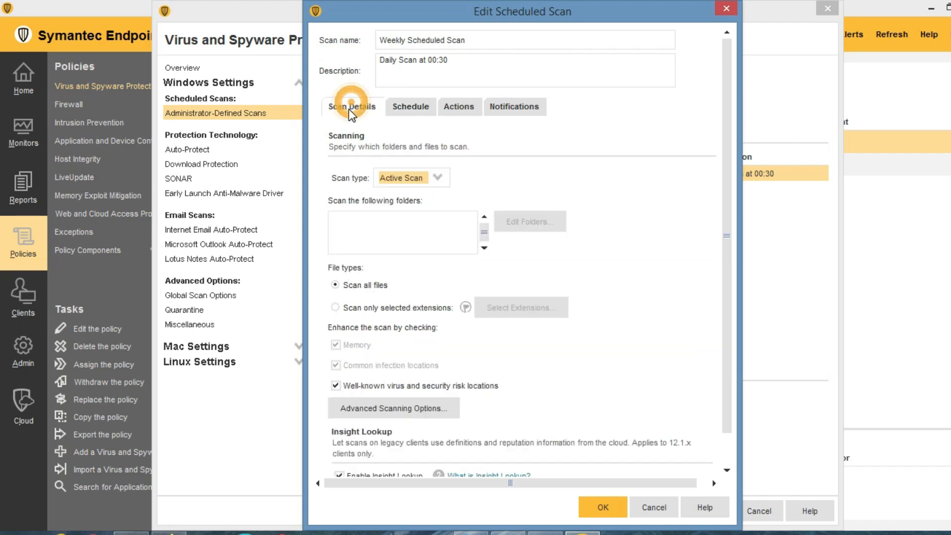
left_click(431, 178)
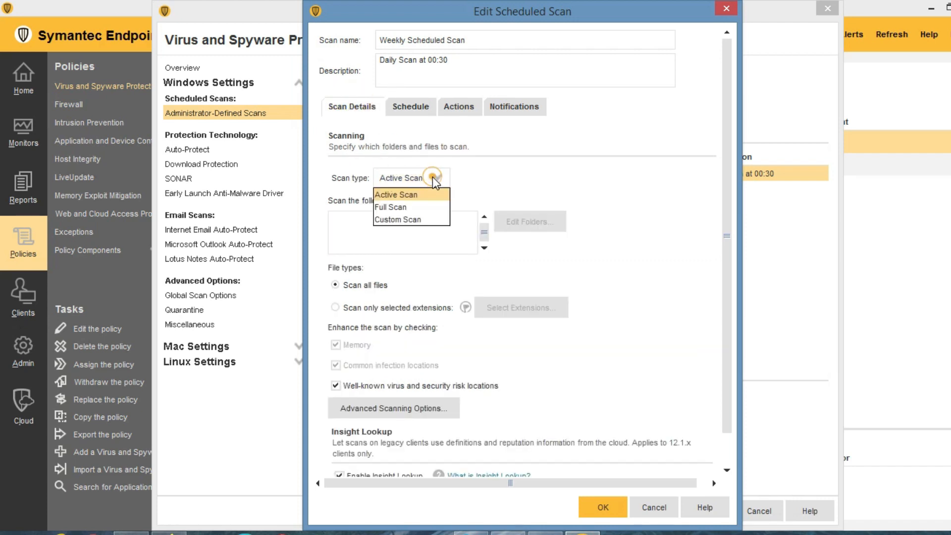
left_click(413, 208)
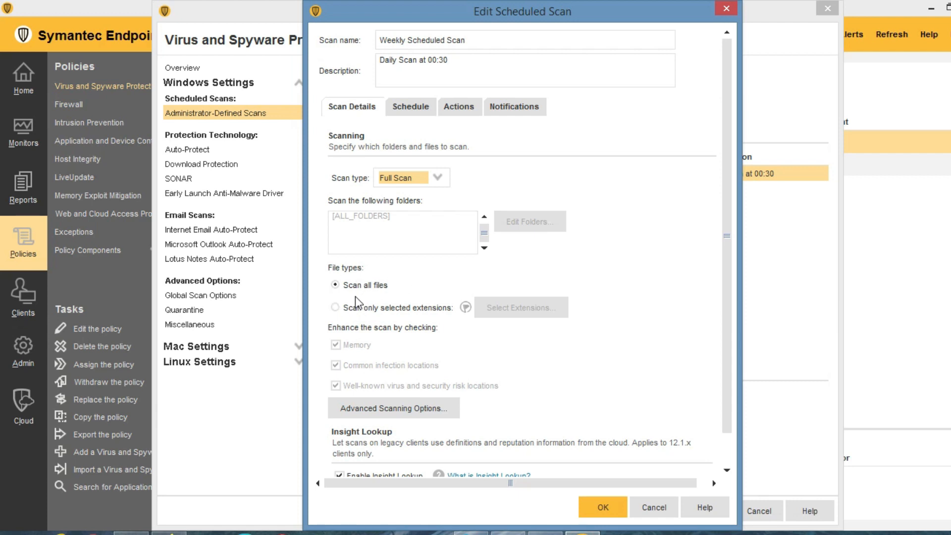
left_click(370, 411)
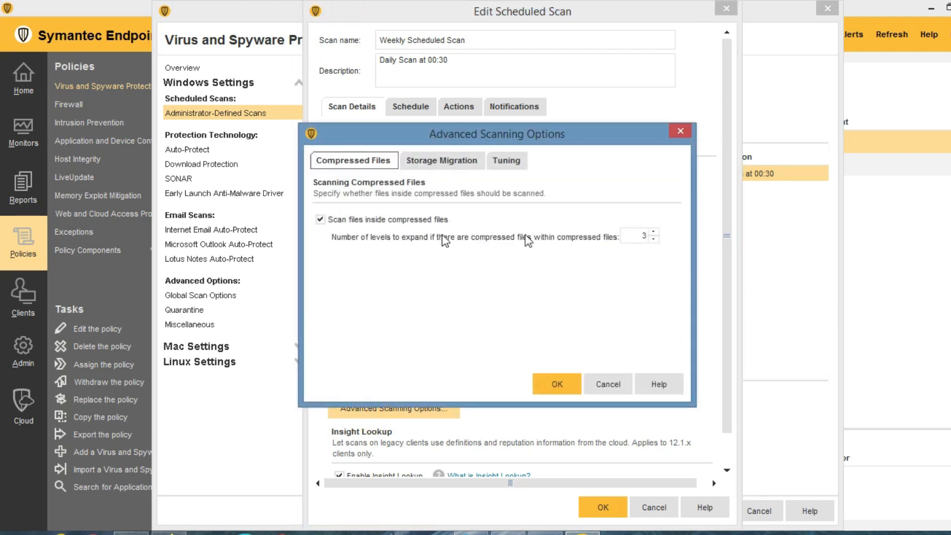
Review the Compressed Files, Storage Migration and Tuning tabs, then cancel Advanced Scanning Options unchanged.
double_click(634, 231)
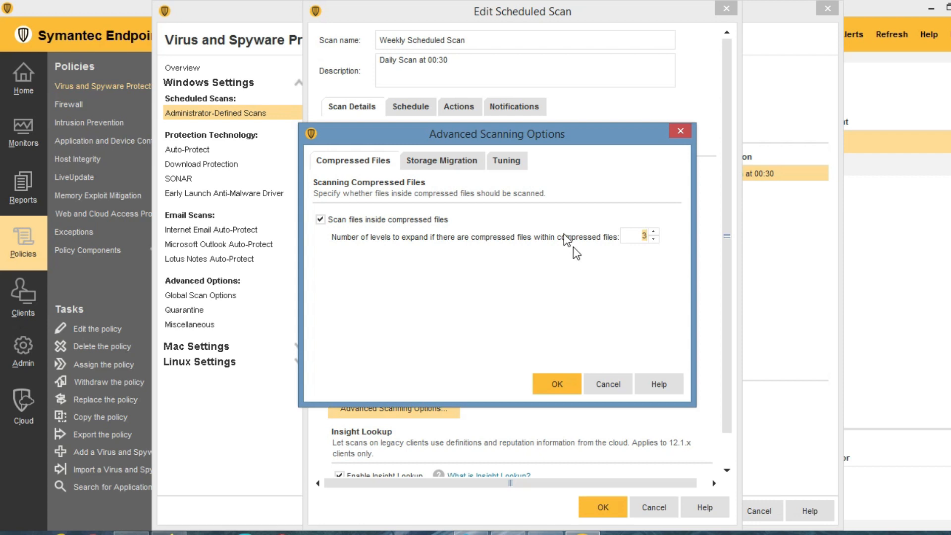
left_click(443, 159)
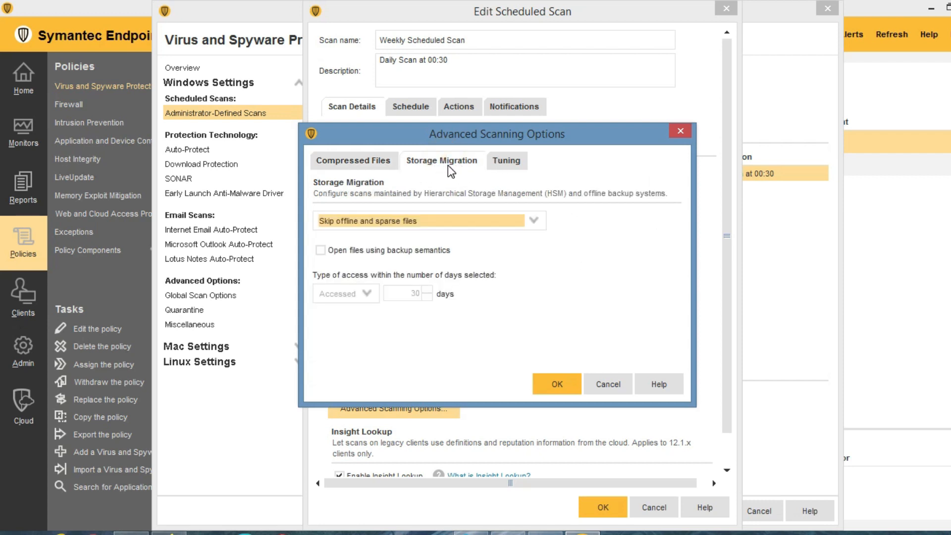
left_click(507, 164)
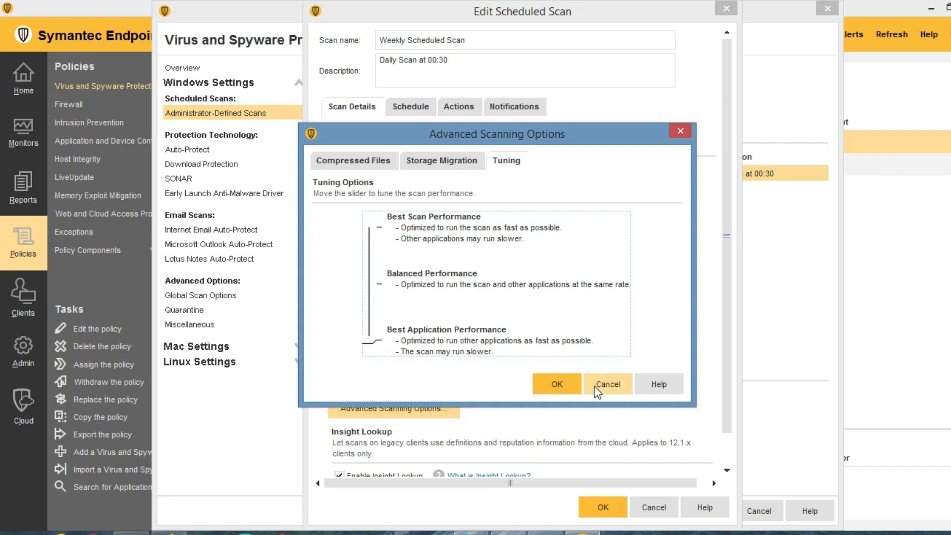
left_click(608, 385)
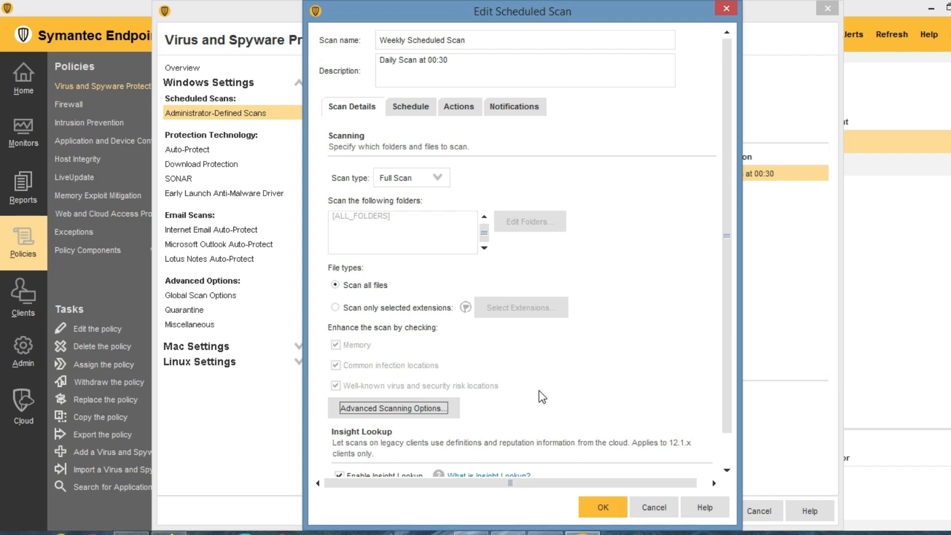
Review the scan's schedule and the Malware and Virus detection actions, leaving them unchanged.
scroll(602, 374, "down", 3)
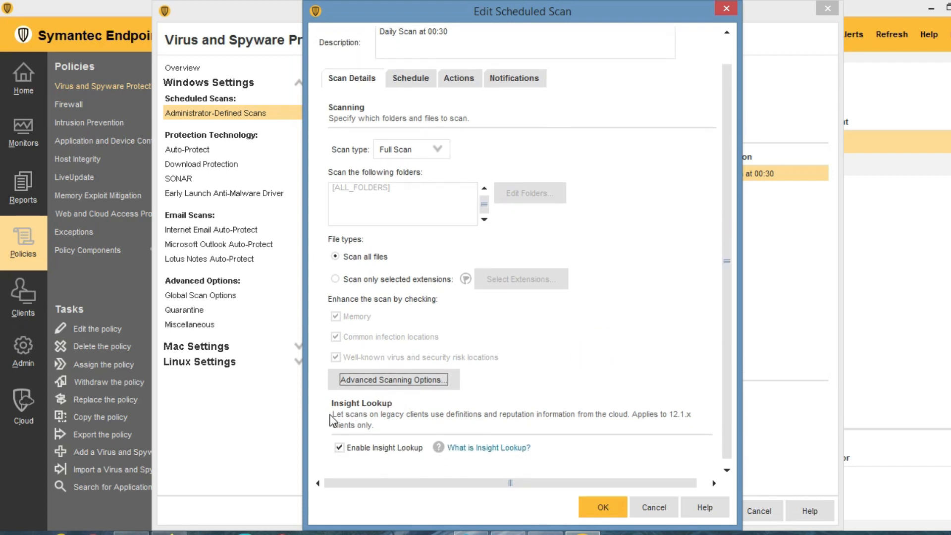
scroll(482, 399, "up", 2)
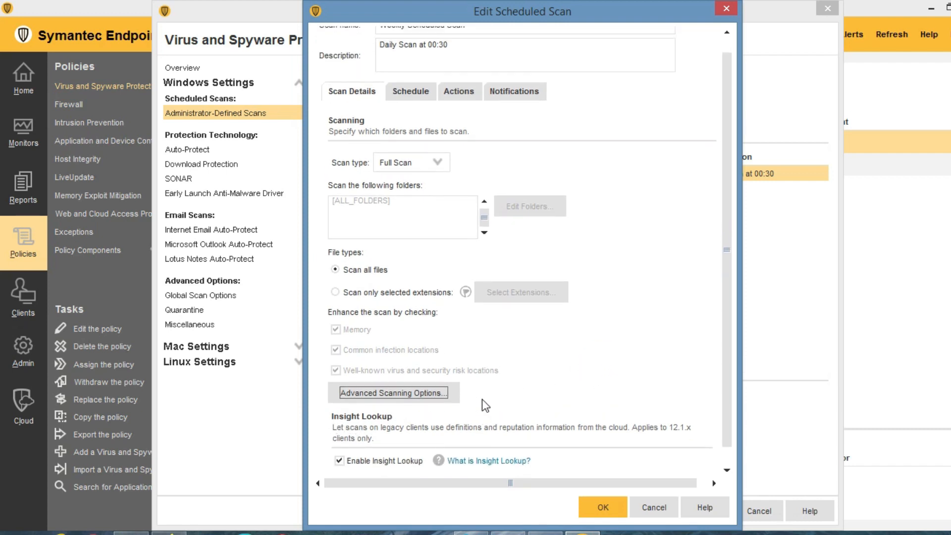
left_click(412, 99)
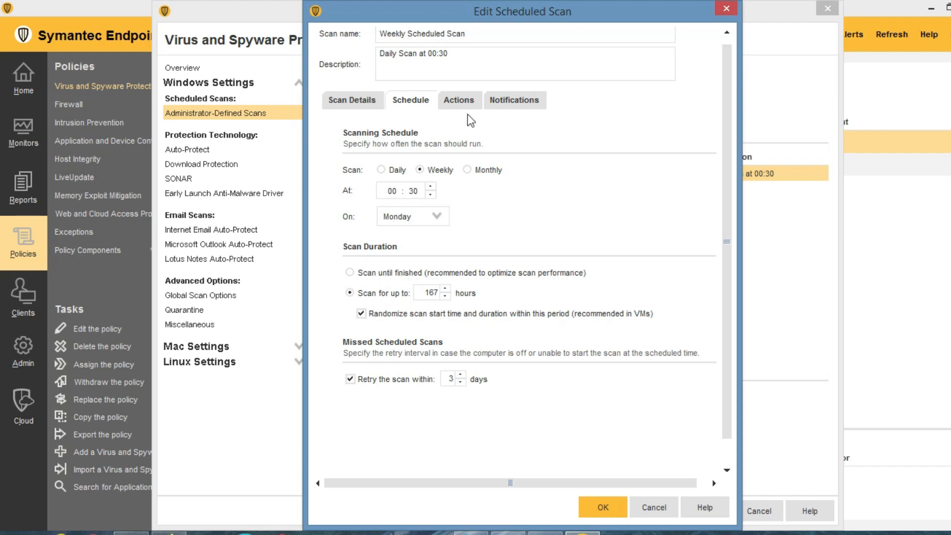
left_click(473, 99)
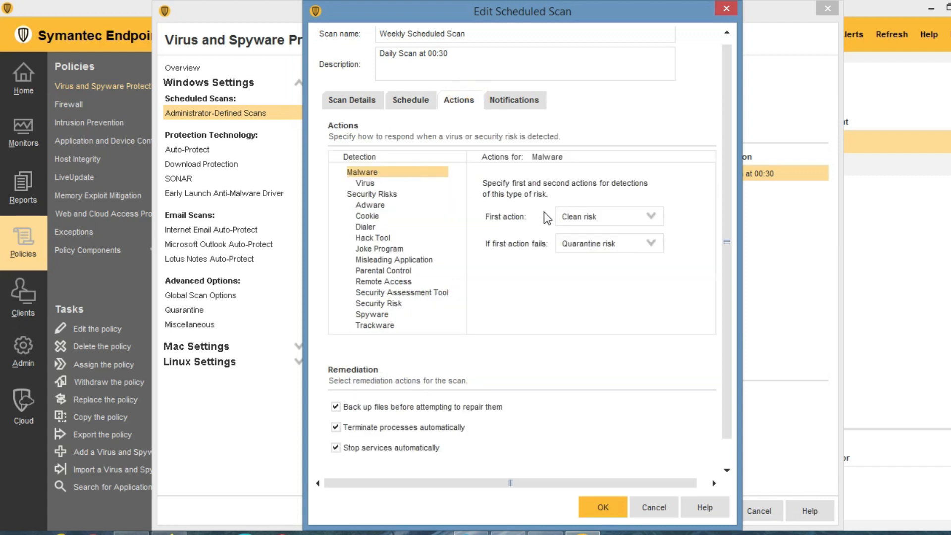
left_click(362, 184)
left_click(367, 172)
left_click(579, 212)
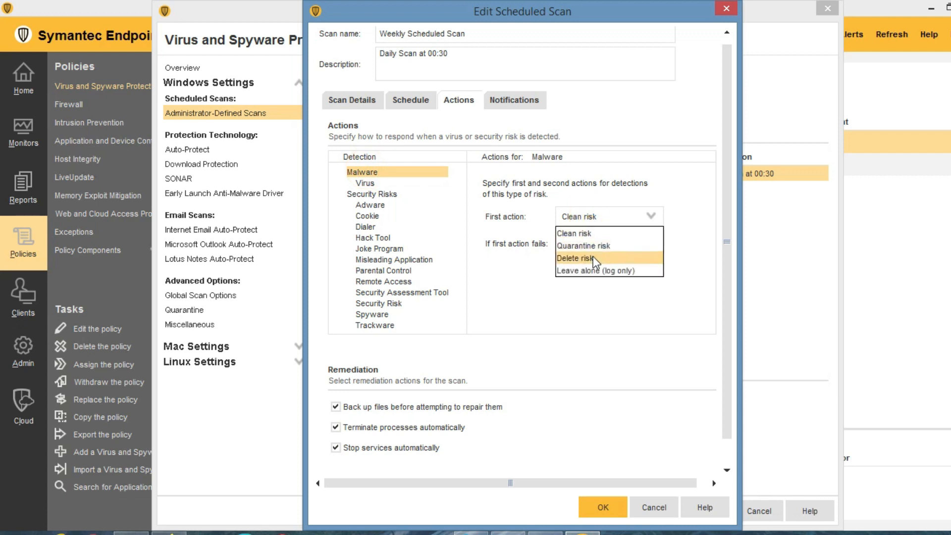
left_click(565, 173)
left_click(369, 183)
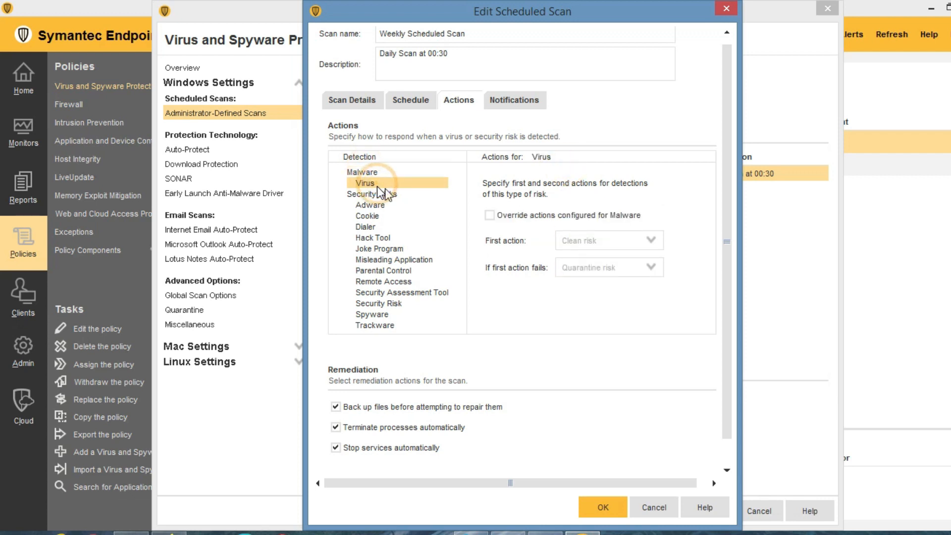
left_click(491, 215)
left_click(491, 215)
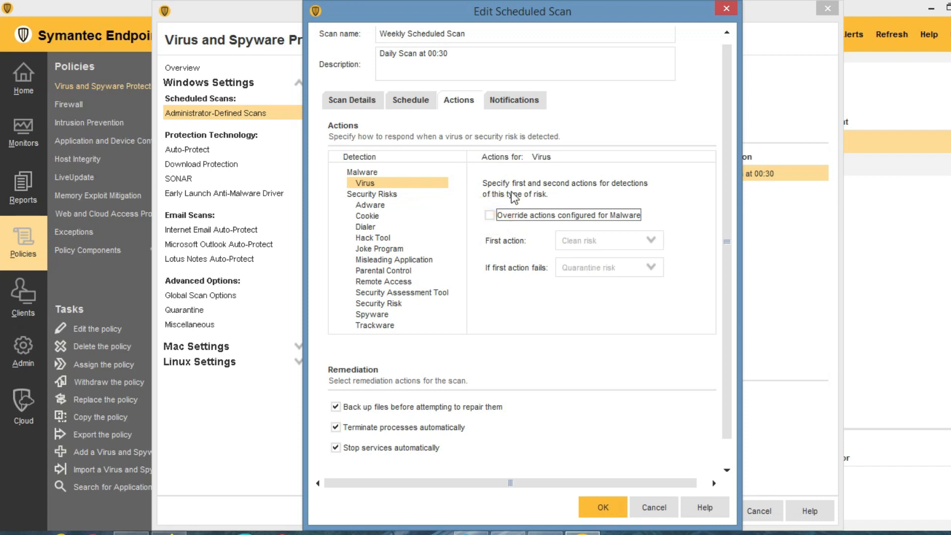
Tick 'Display a notification message', review its text, then cancel the scan editor.
left_click(514, 101)
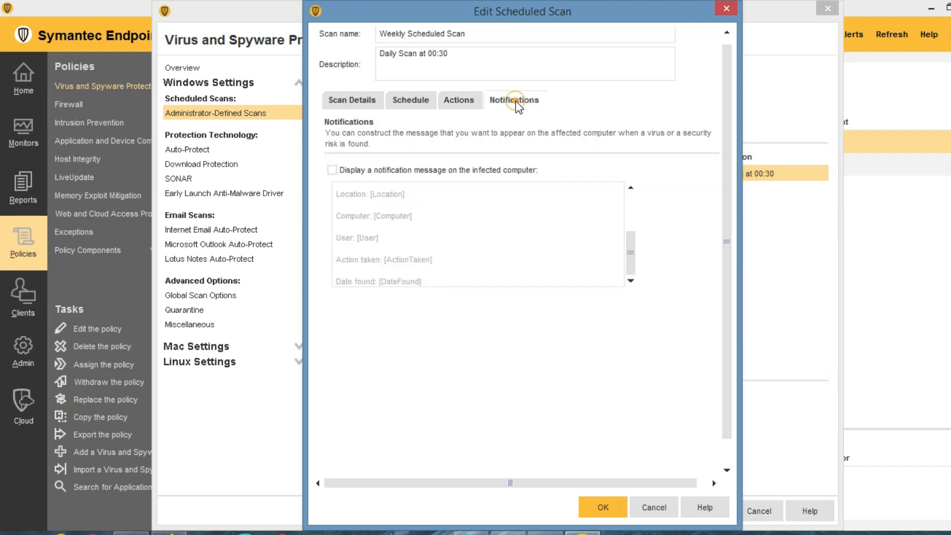
left_click(332, 170)
left_click(436, 249)
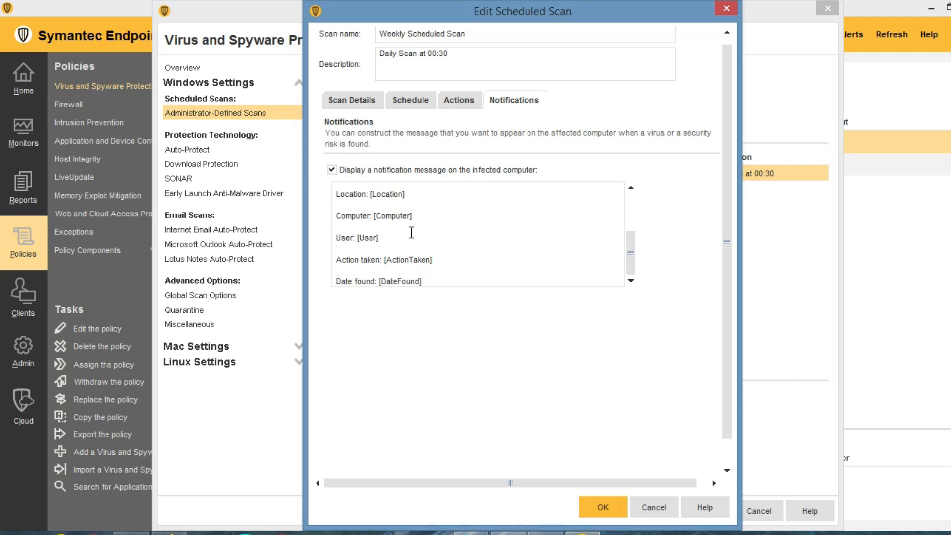
left_click_drag(337, 237, 336, 197)
left_click(379, 271)
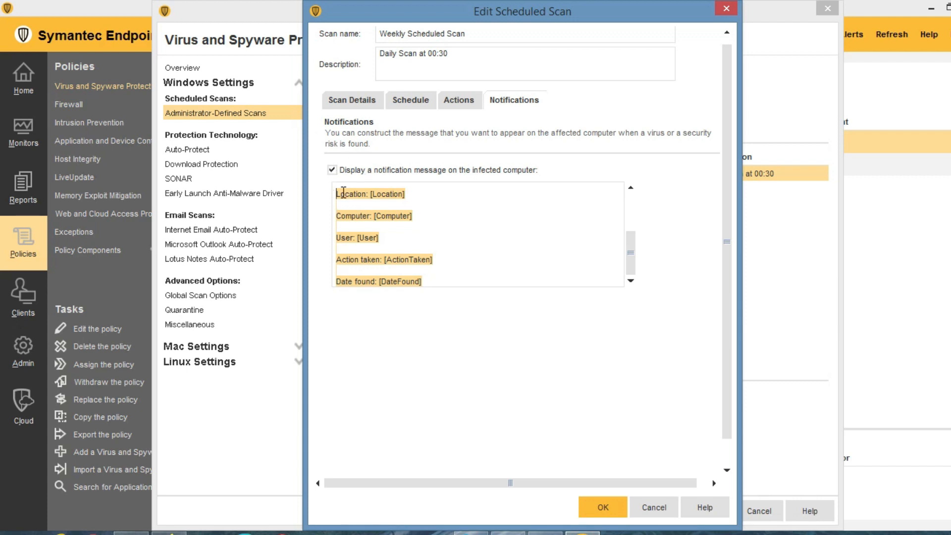
left_click(652, 511)
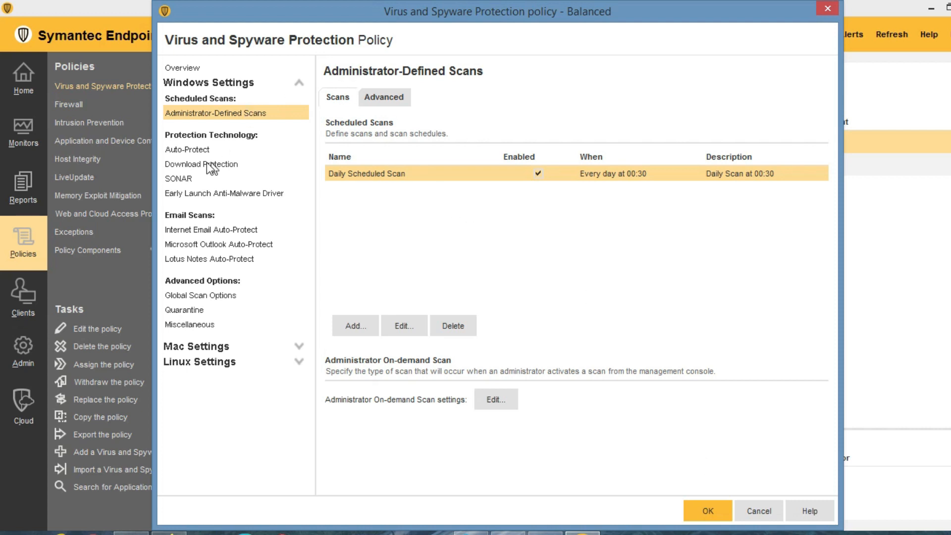
Browse Auto-Protect's Actions, Notifications and Advanced tabs, then open Advanced Scanning and Monitoring from Scan Details.
left_click(189, 149)
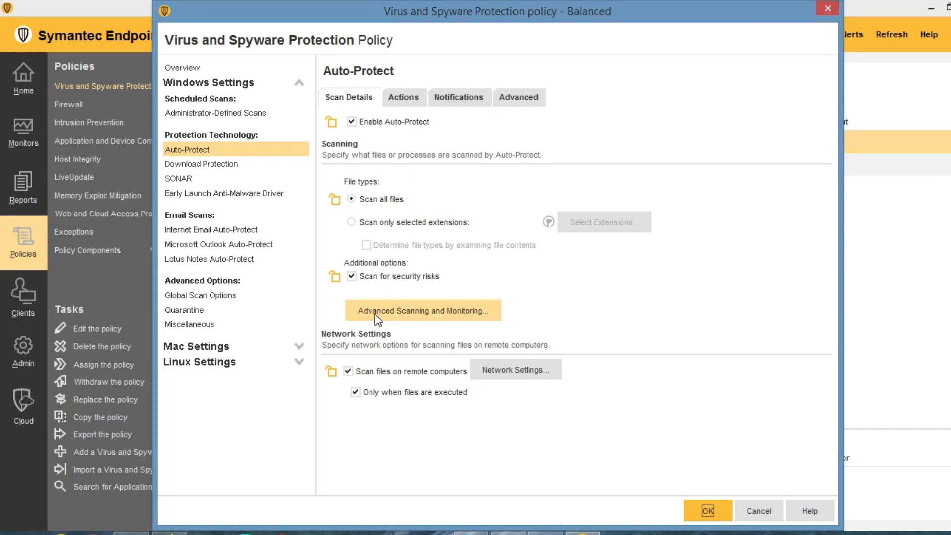
left_click(404, 95)
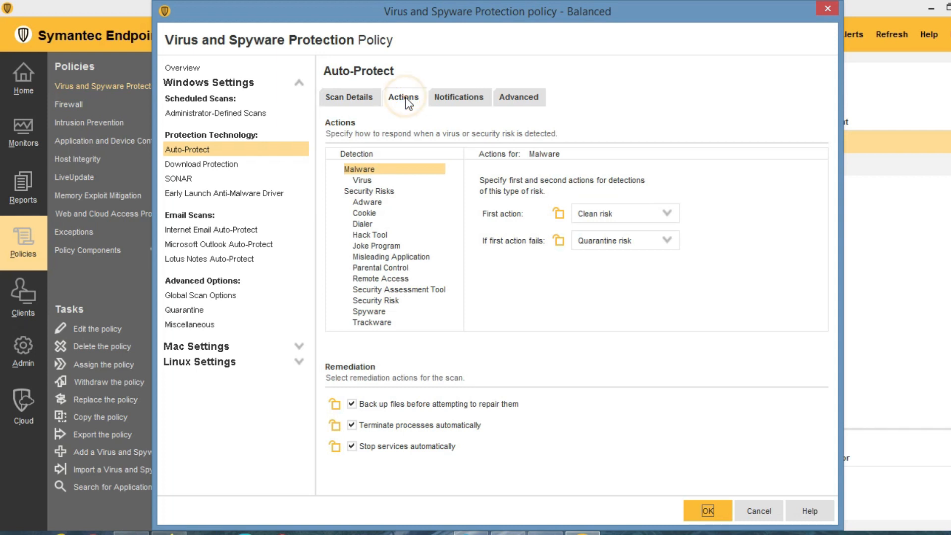
left_click(458, 98)
left_click(512, 100)
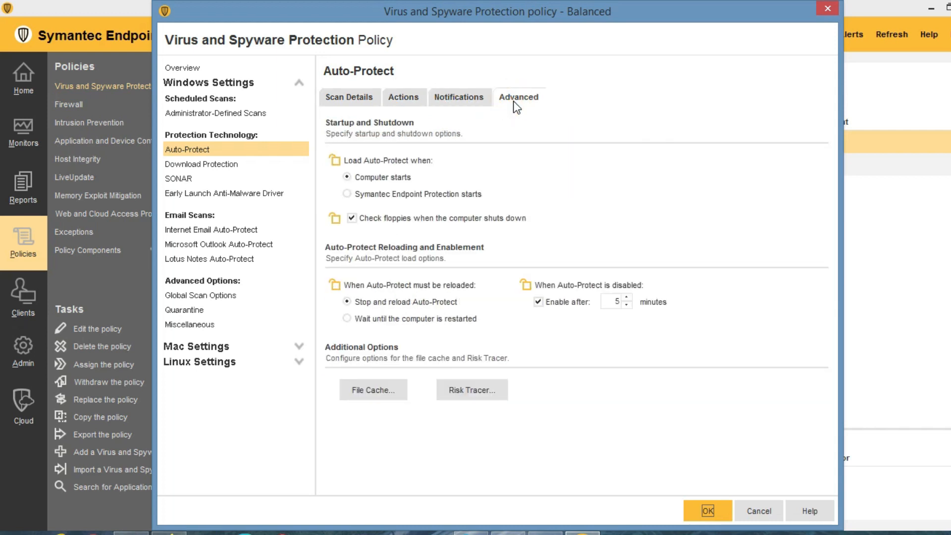
left_click(340, 96)
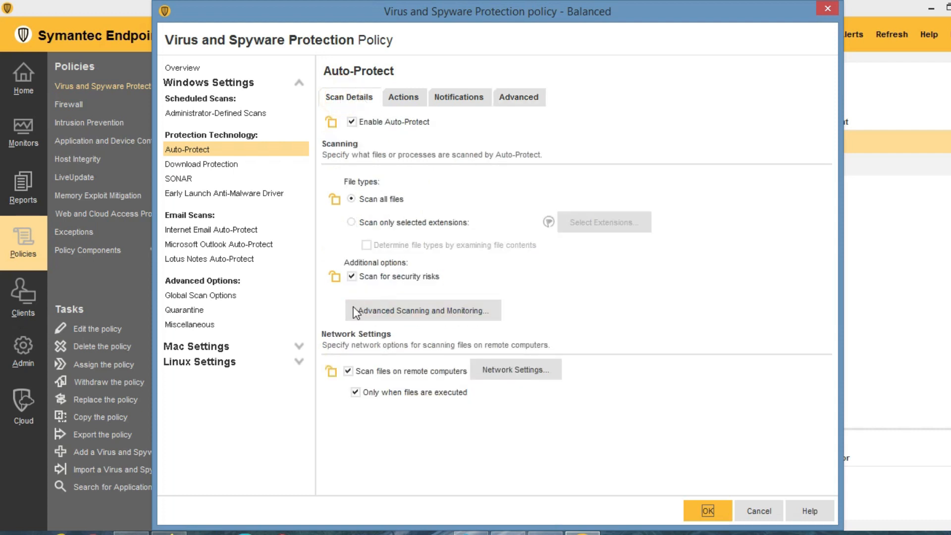
left_click(400, 309)
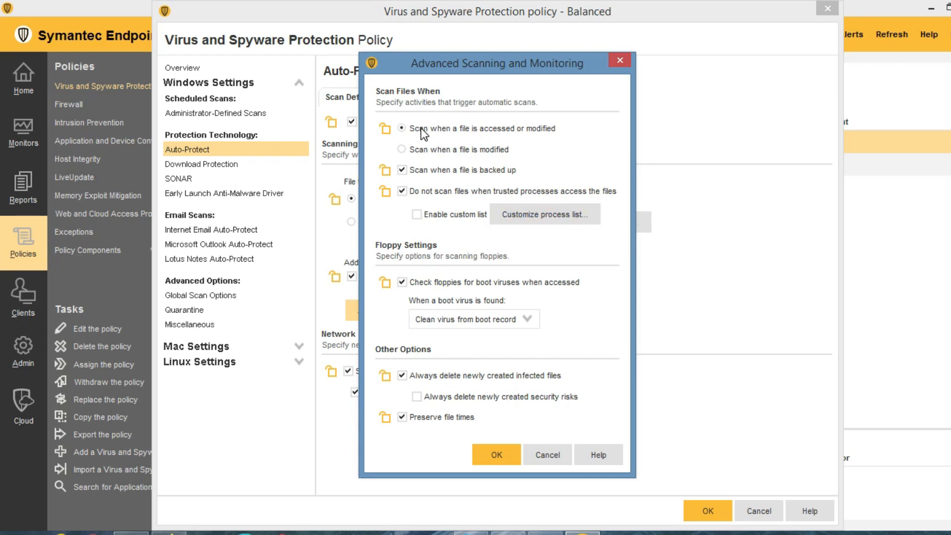
Try unticking floppy boot, file-time and backup-scan options, discard them, and show Download Protection.
left_click(517, 216)
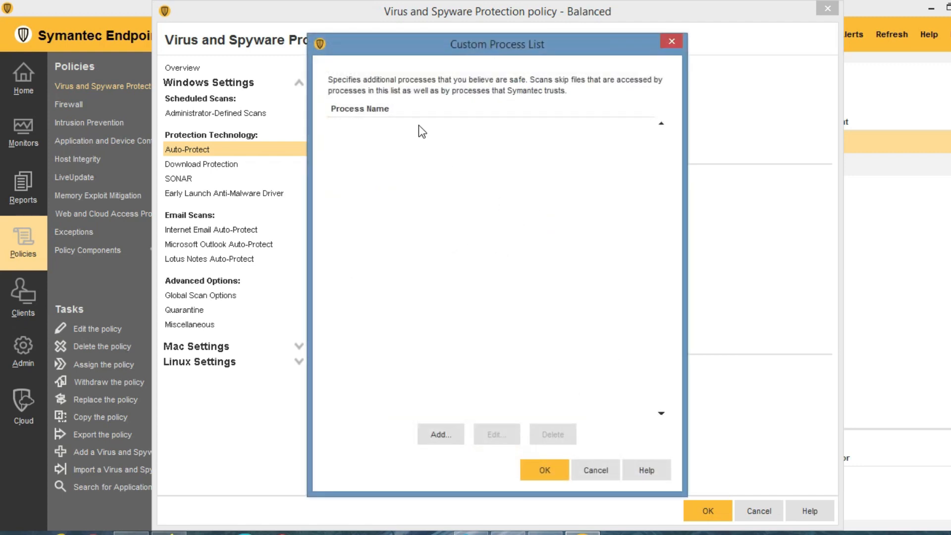
left_click(598, 471)
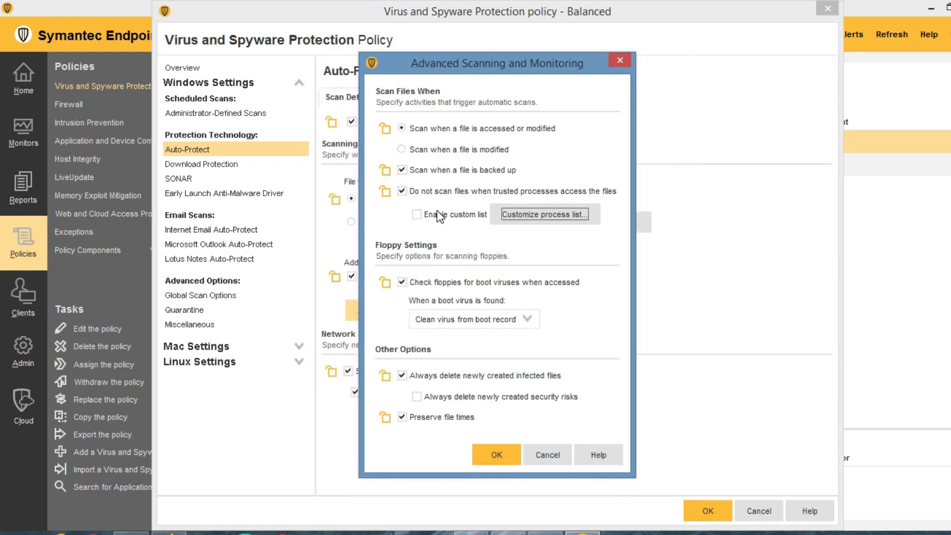
left_click(403, 282)
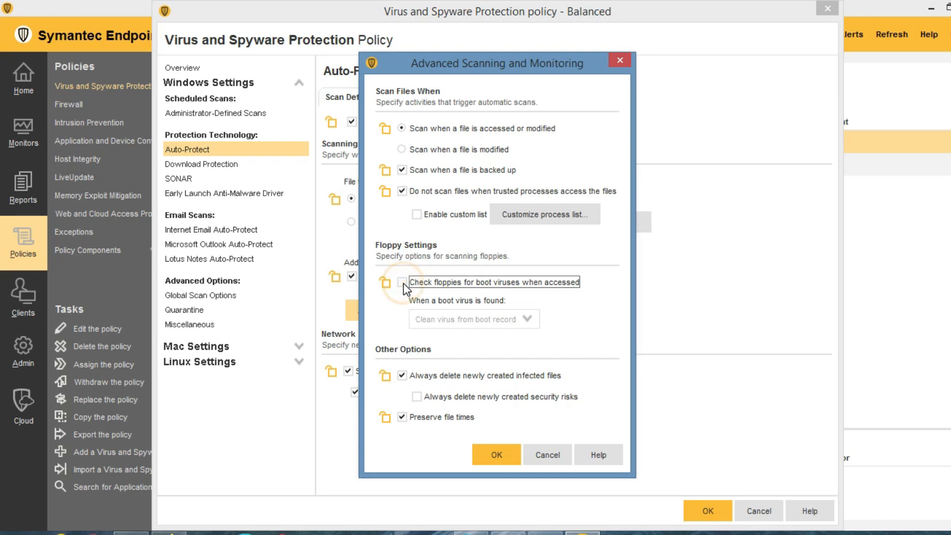
left_click(402, 375)
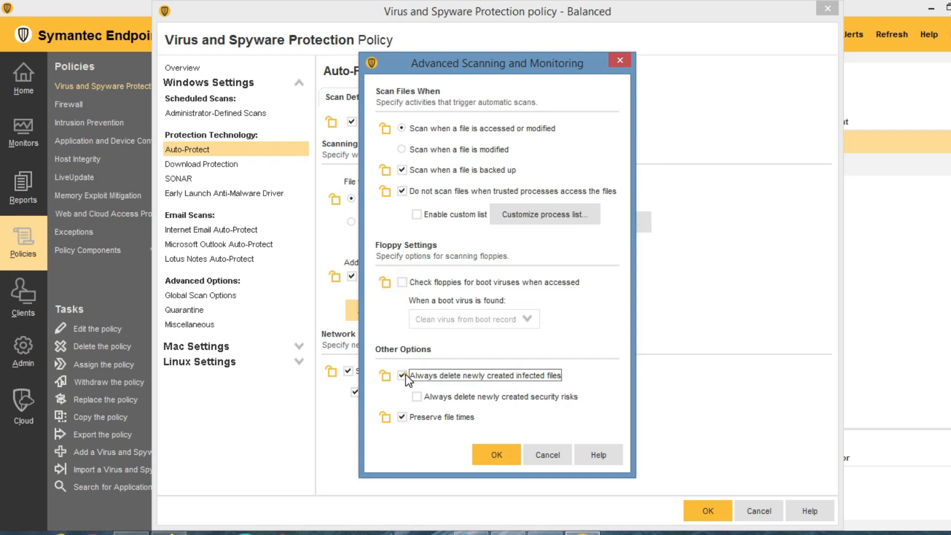
left_click(405, 418)
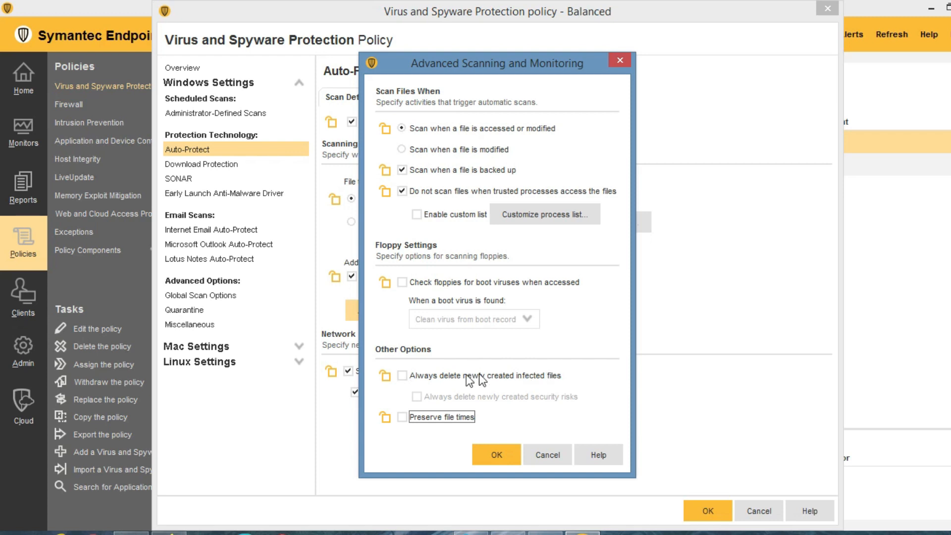
left_click(404, 376)
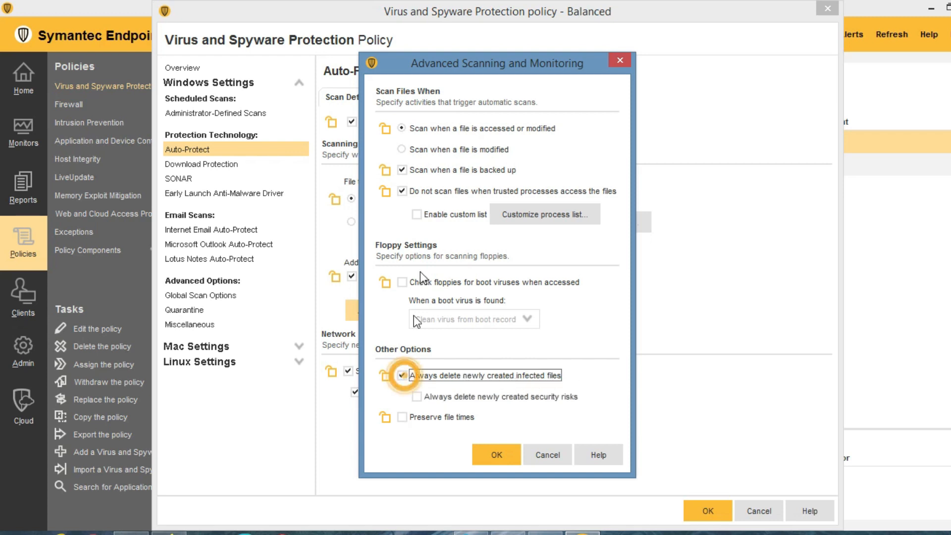
left_click(406, 170)
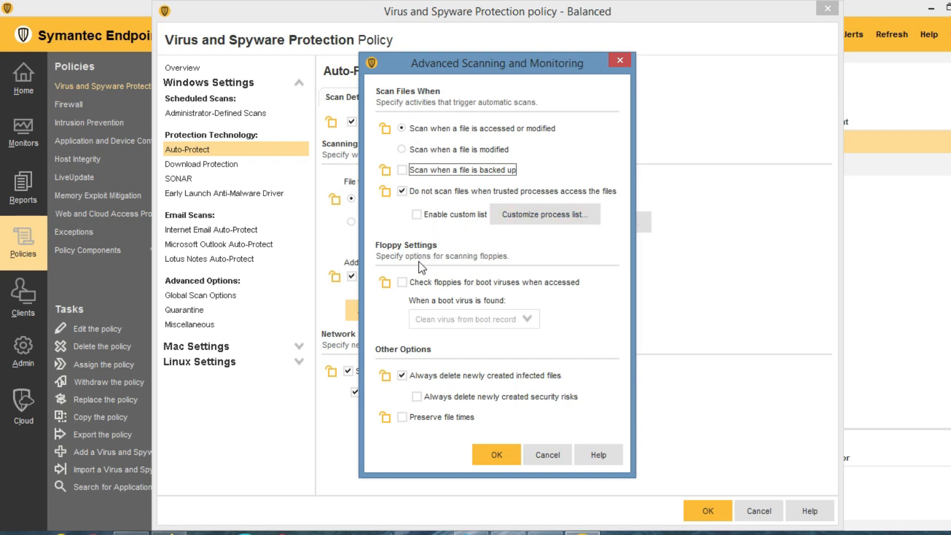
left_click(546, 456)
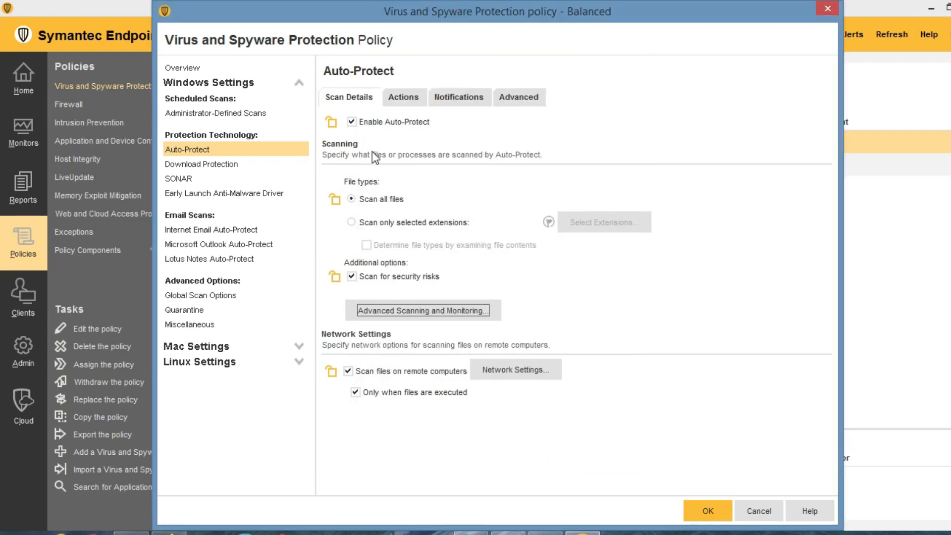
left_click(218, 165)
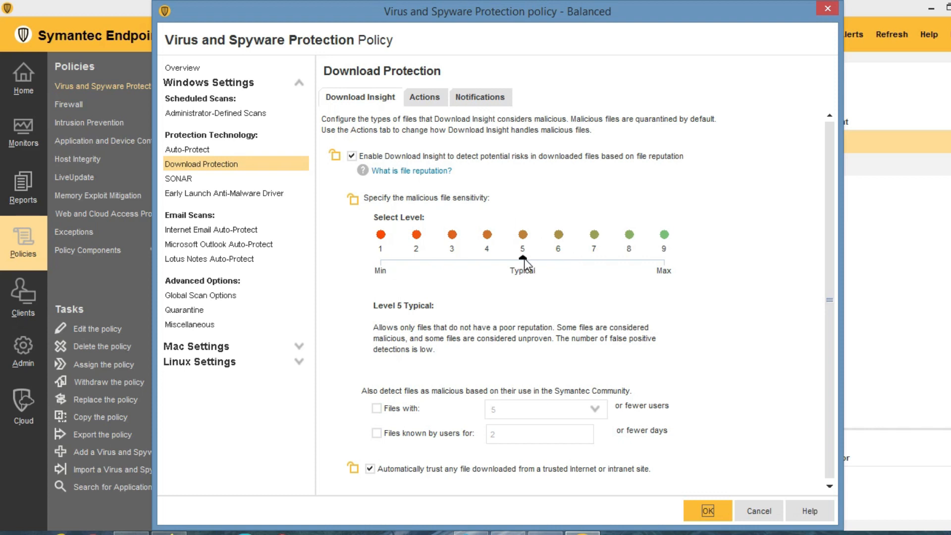
mouse_move(524, 261)
left_mouse_down()
mouse_move(455, 271)
mouse_move(526, 265)
mouse_move(388, 260)
mouse_move(516, 270)
left_mouse_up()
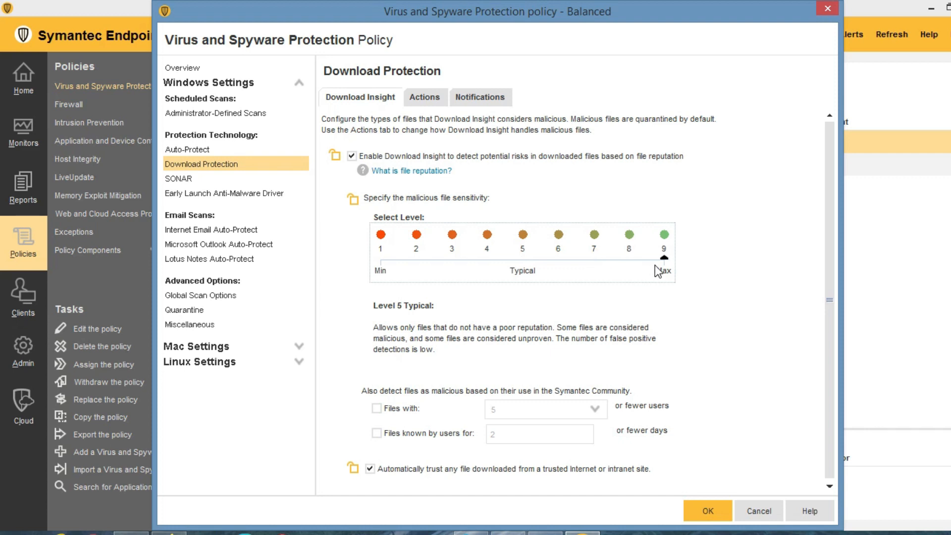
left_click_drag(655, 265, 543, 271)
left_click(425, 97)
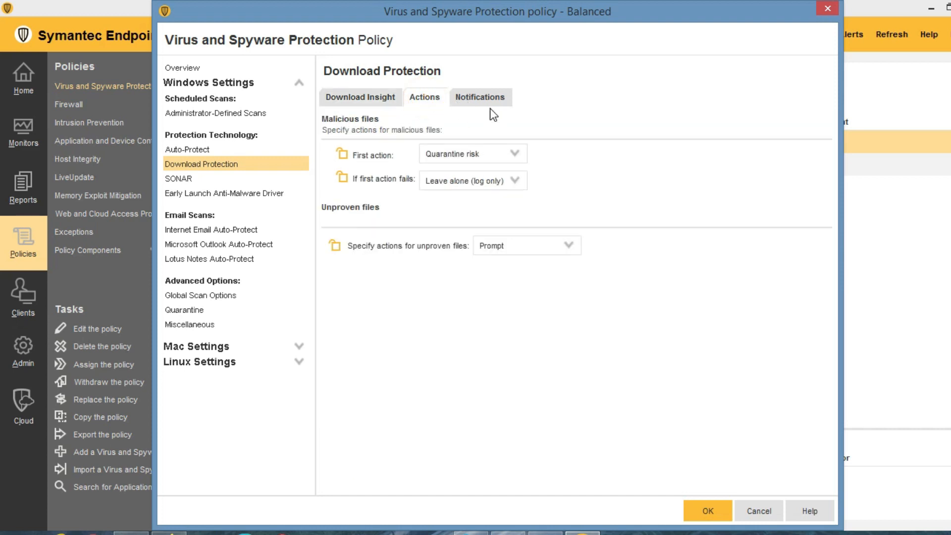
left_click(364, 95)
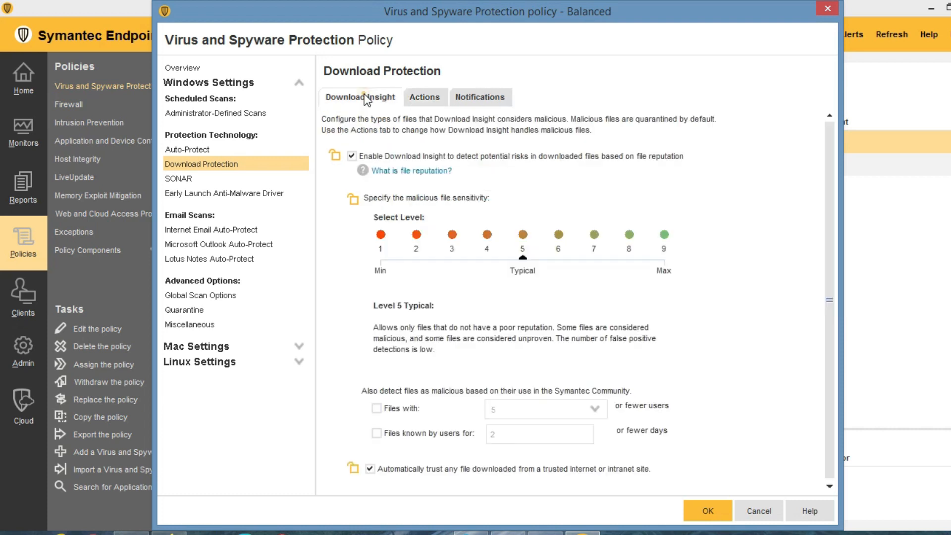
Lock SONAR's high and low risk detection settings and the Early Launch Anti-Malware setting on clients.
left_click(185, 179)
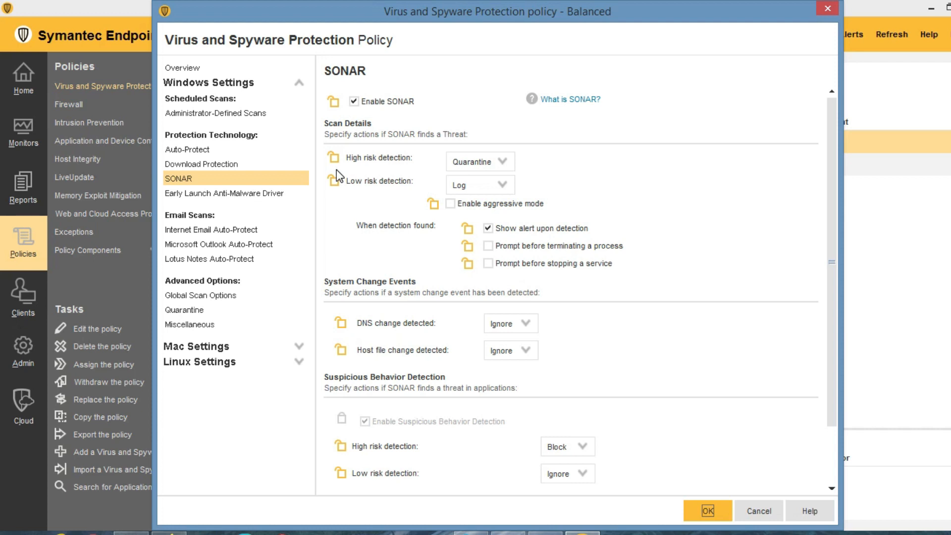
left_click(334, 102)
left_click(335, 156)
left_click(335, 181)
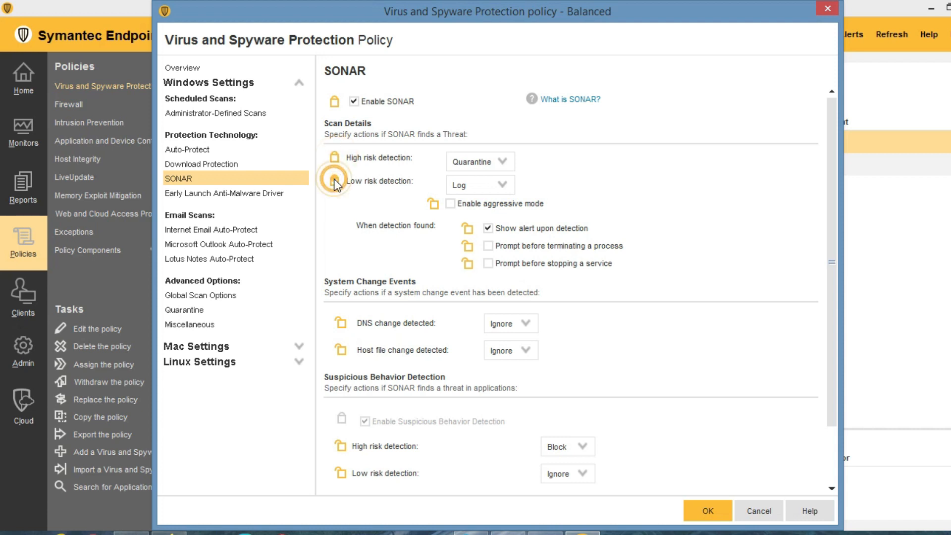
left_click(335, 104)
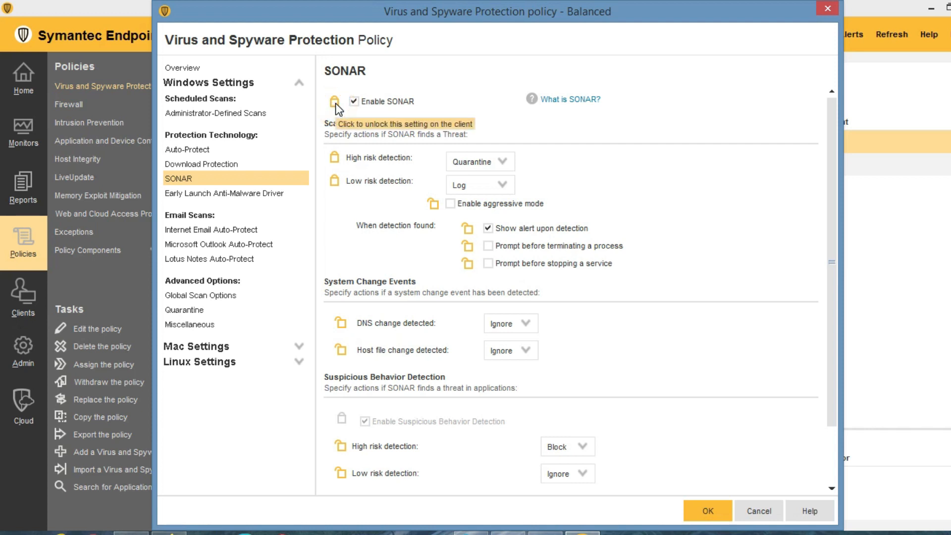
left_click(334, 103)
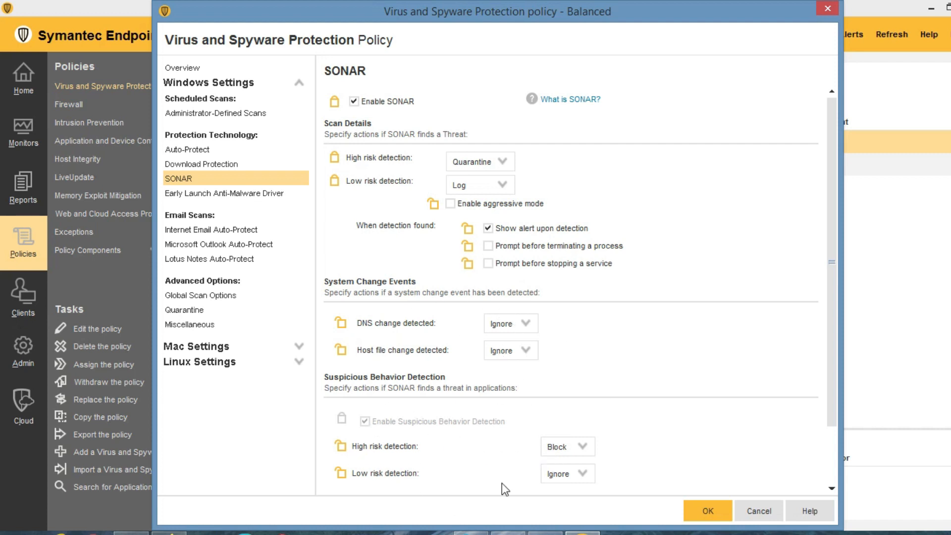
left_click(264, 194)
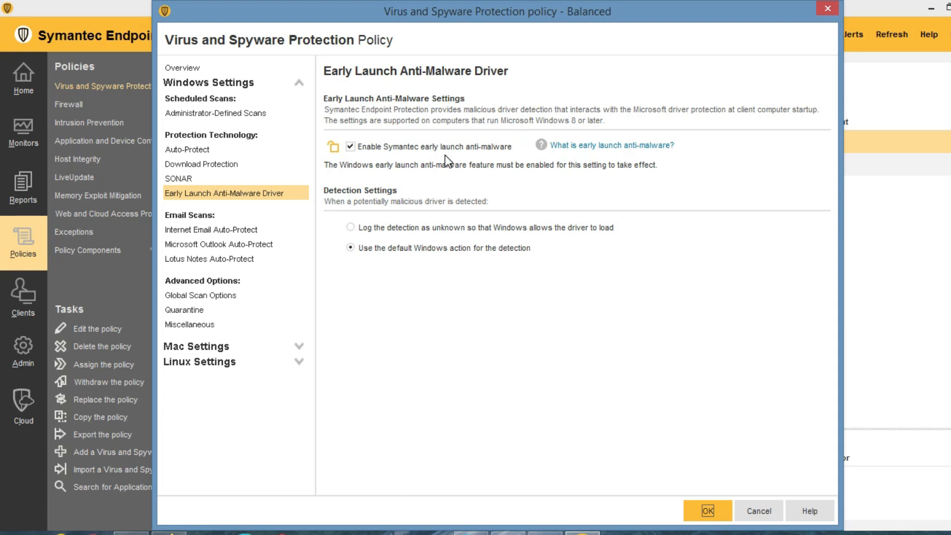
left_click(333, 146)
Read the 'What is early launch anti-malware?' help, then show Internet Email Auto-Protect settings.
left_click(601, 147)
left_click(238, 231)
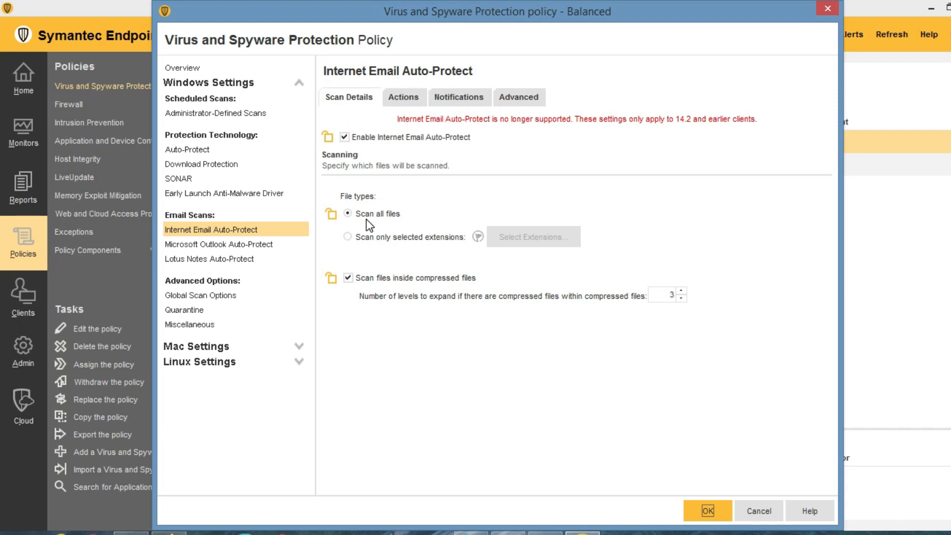
Compare the Microsoft Outlook, Lotus Notes and Internet Email Auto-Protect settings pages.
left_click(221, 244)
left_click(218, 259)
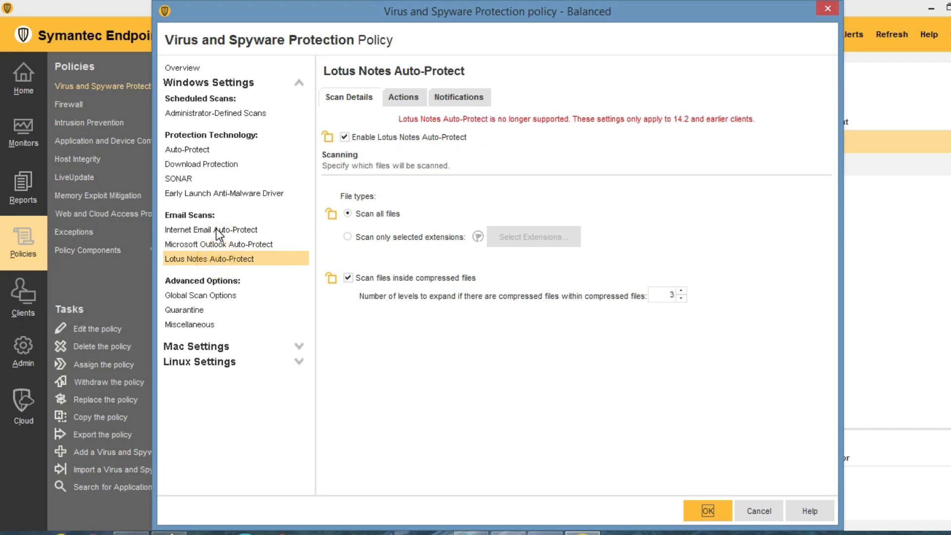
left_click(233, 229)
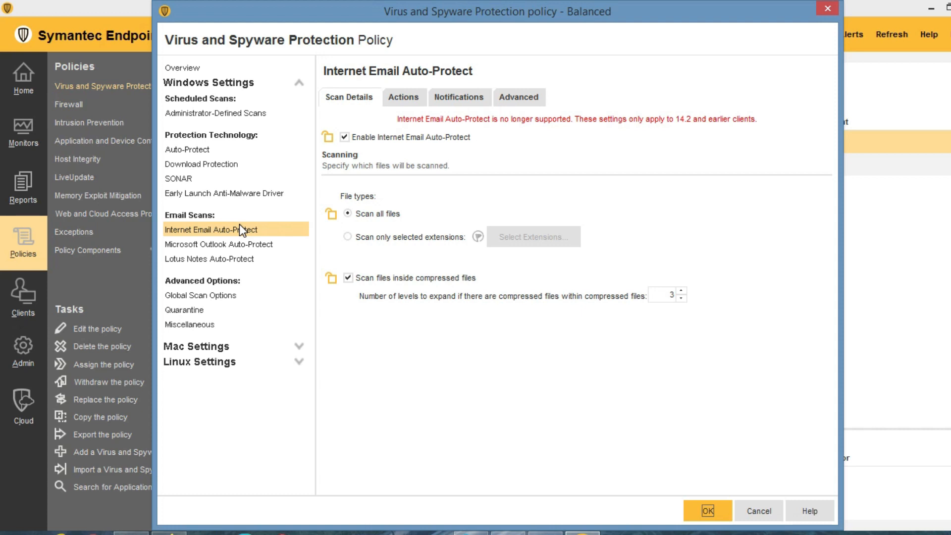
left_click(215, 248)
left_click(216, 260)
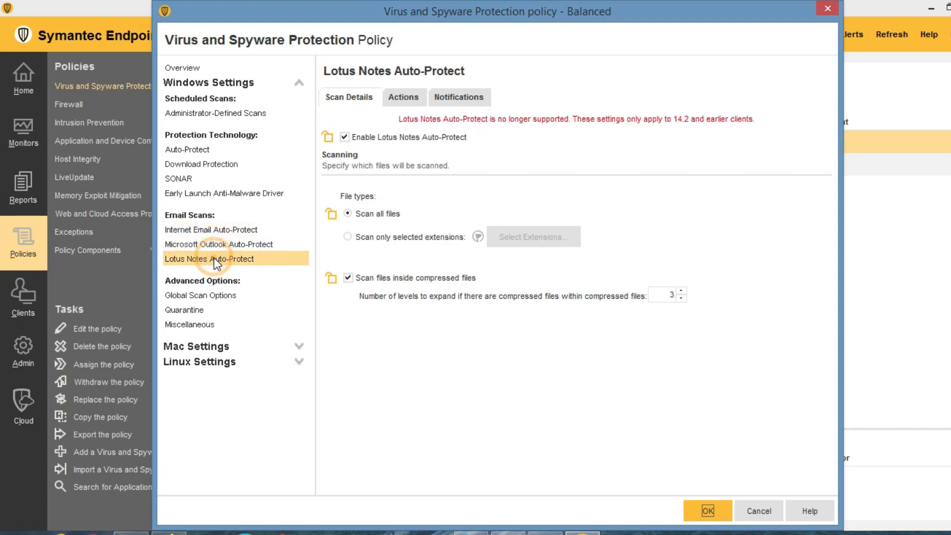
left_click(216, 230)
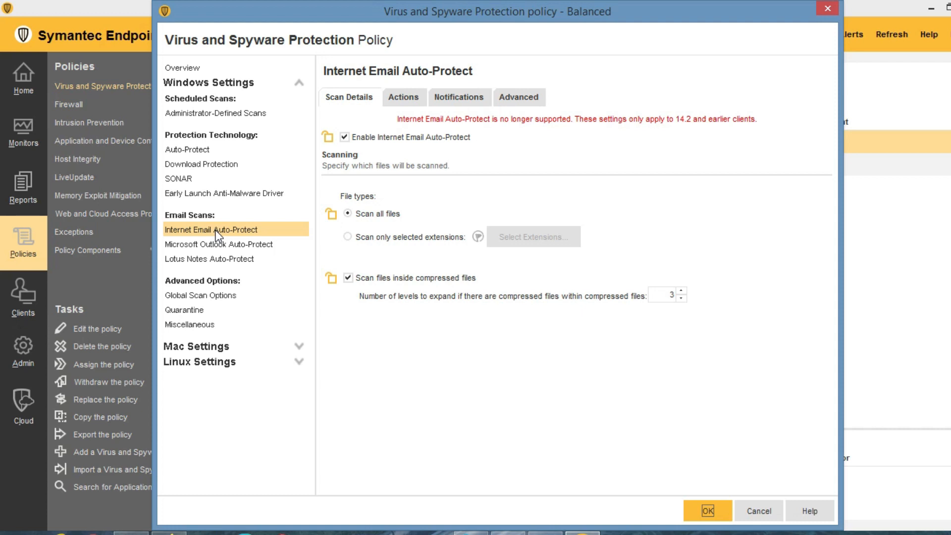
Check Internet Email Auto-Protect's Actions tab, then show Global Scan Options.
left_click(405, 98)
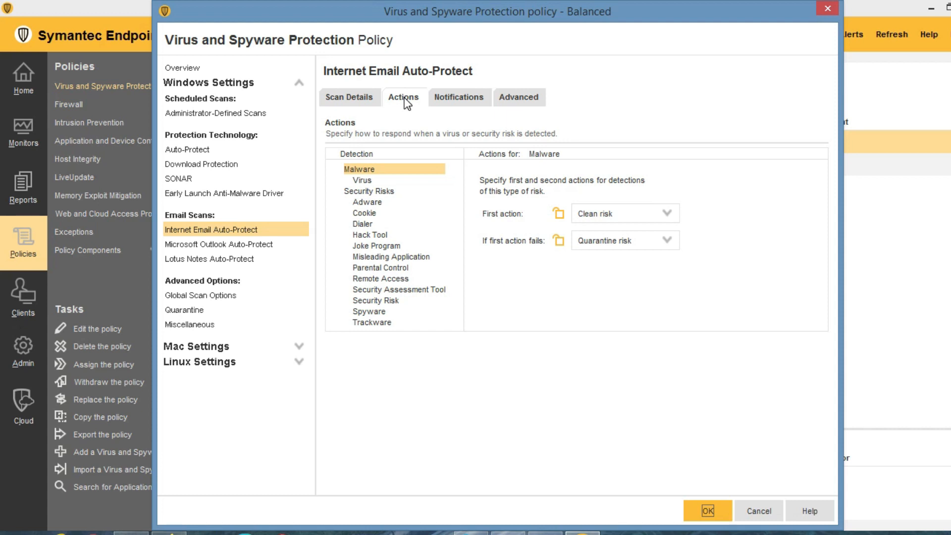
left_click(350, 98)
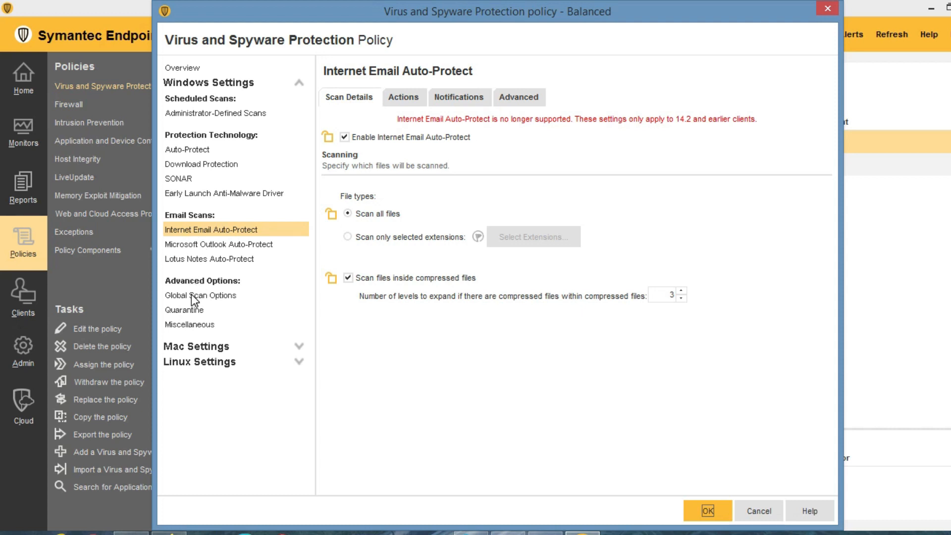
left_click(208, 296)
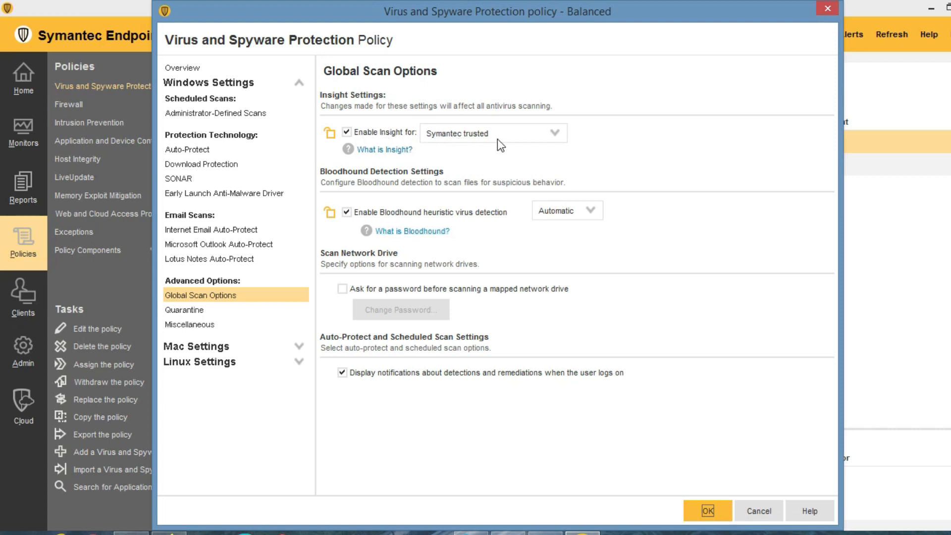
Keep Insight at Symantec trusted and display the Quarantine settings.
left_click(517, 135)
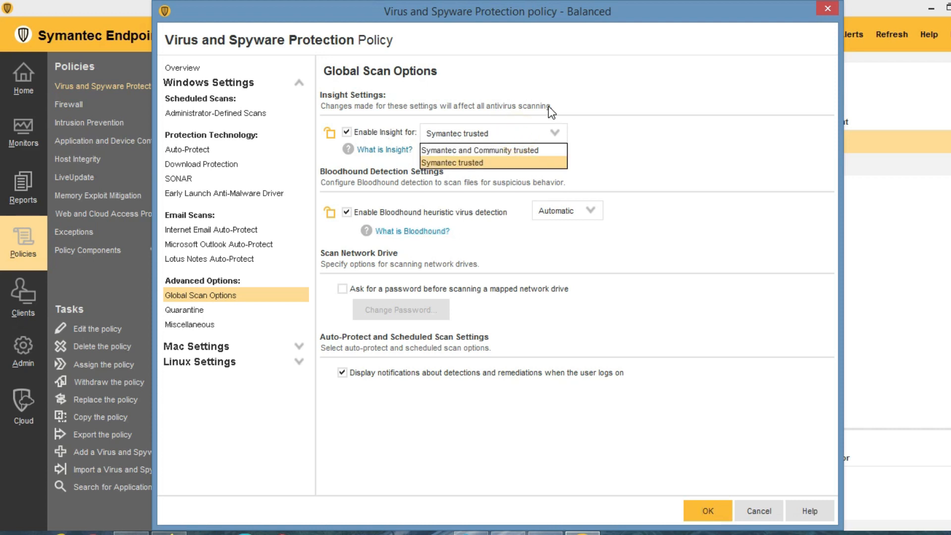
left_click(588, 113)
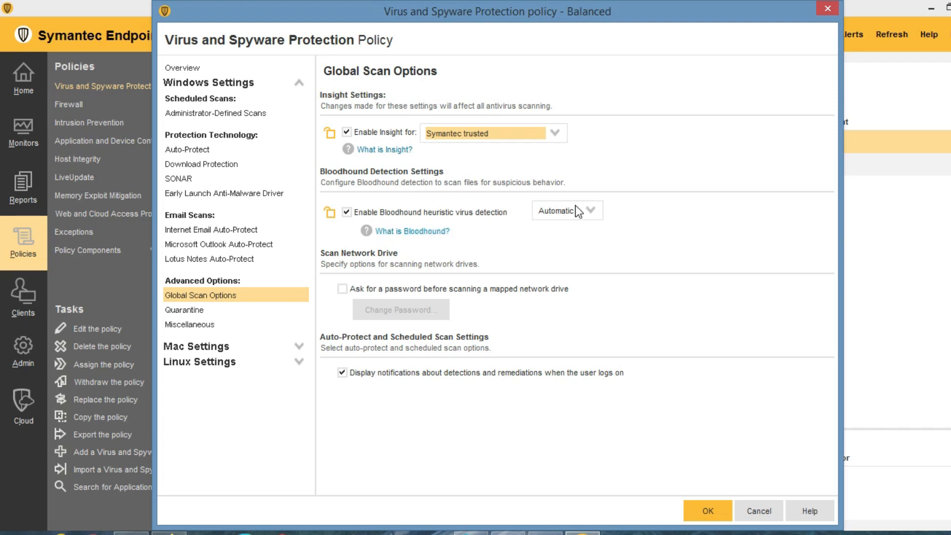
left_click(195, 310)
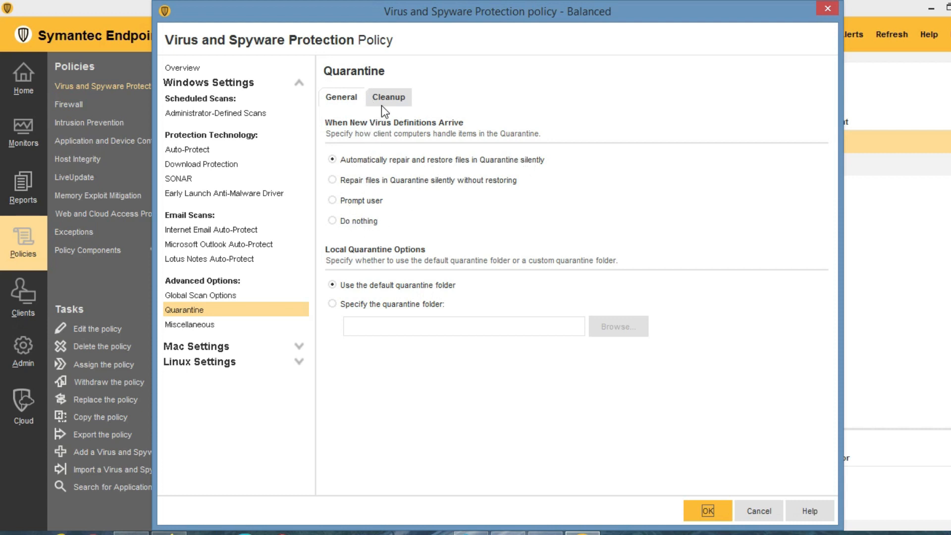
View Miscellaneous, then expand Mac Settings and show its Administrator-Defined Scans.
left_click(206, 327)
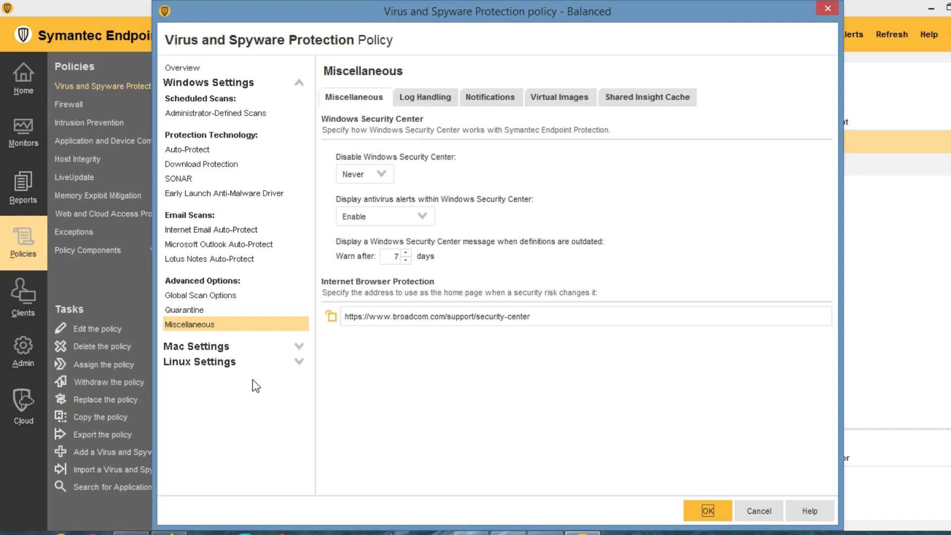
left_click(299, 348)
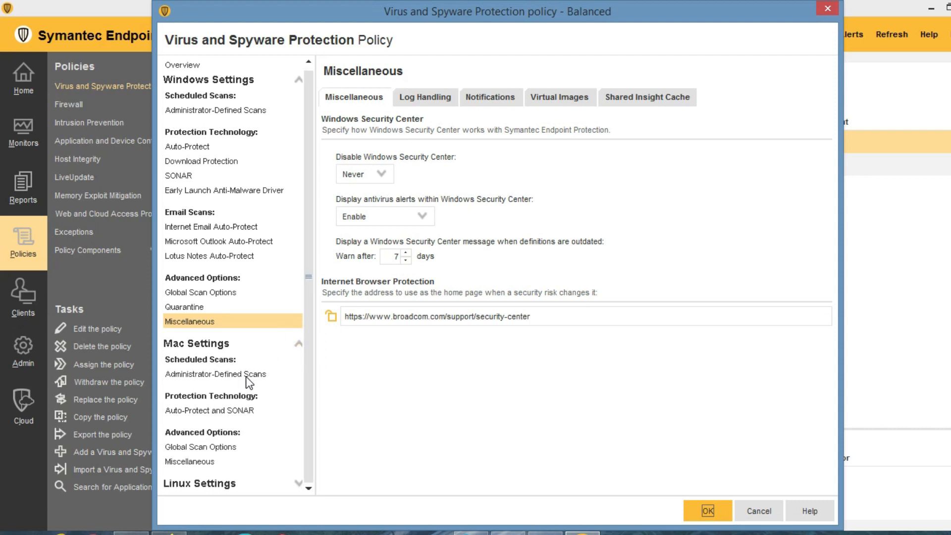
left_click(305, 347)
left_click(203, 375)
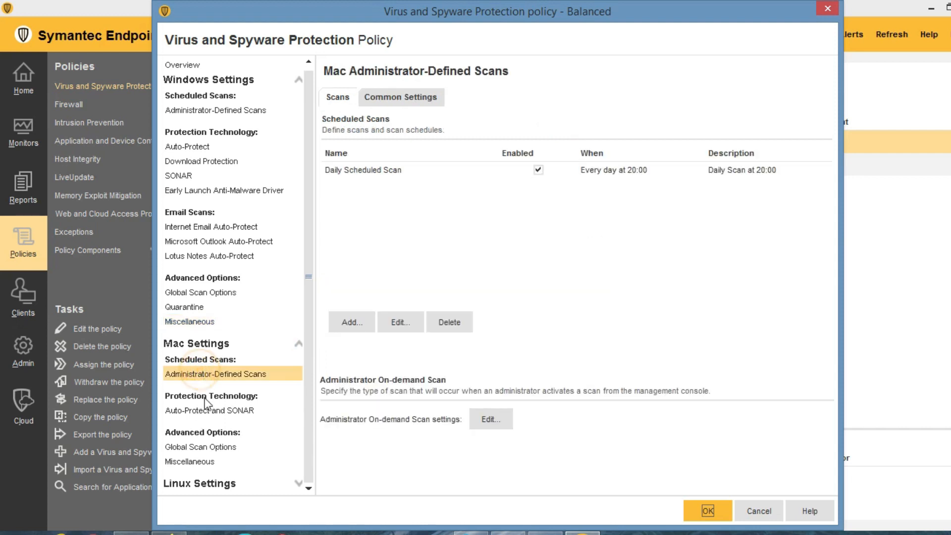
Look over the Mac Auto-Protect and SONAR settings, then collapse Mac Settings.
left_click(203, 411)
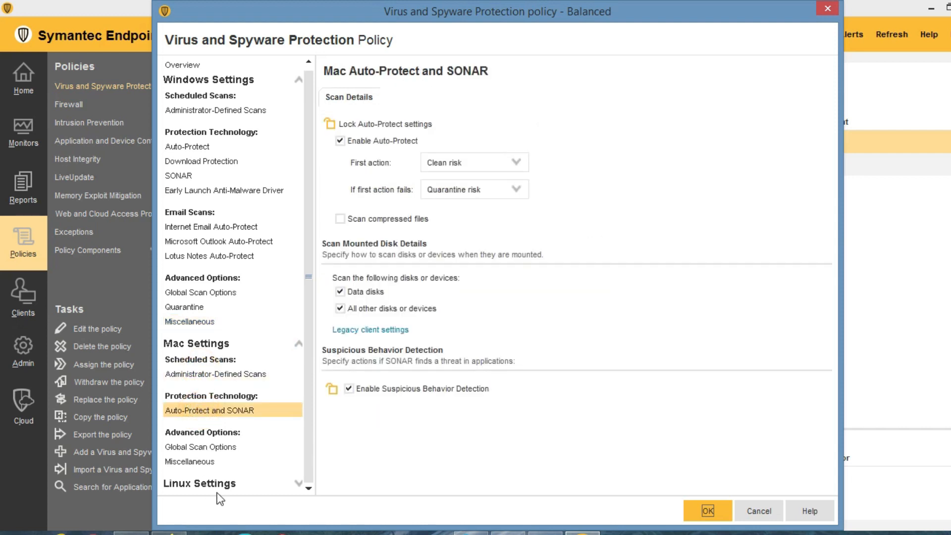
left_click(248, 481)
left_click(299, 344)
Review Linux scans and Auto-Protect actions and notifications, then cancel the policy editor without saving.
left_click(299, 362)
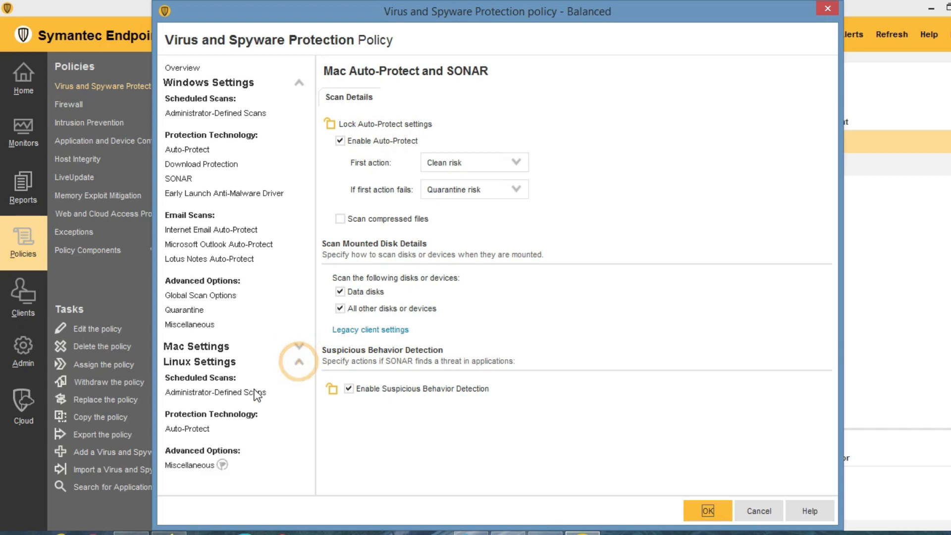
left_click(219, 392)
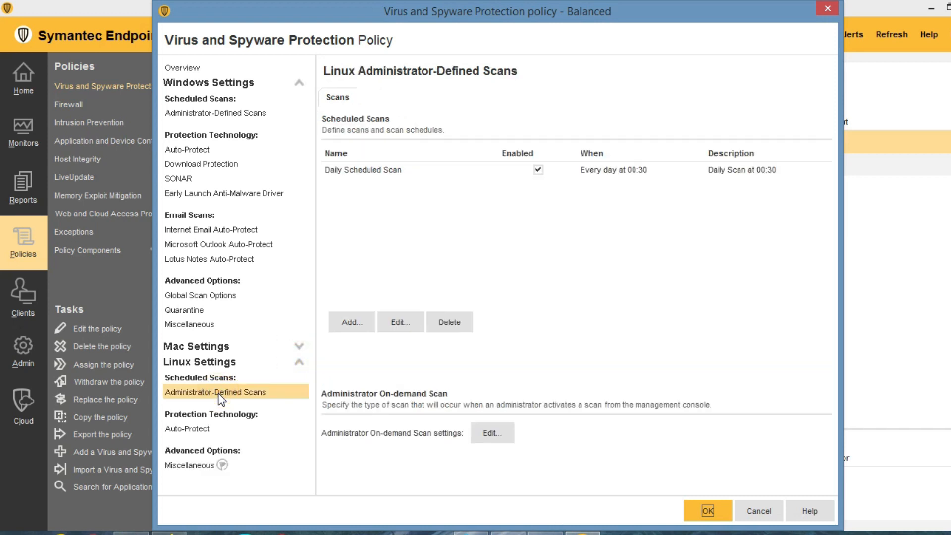
left_click(189, 429)
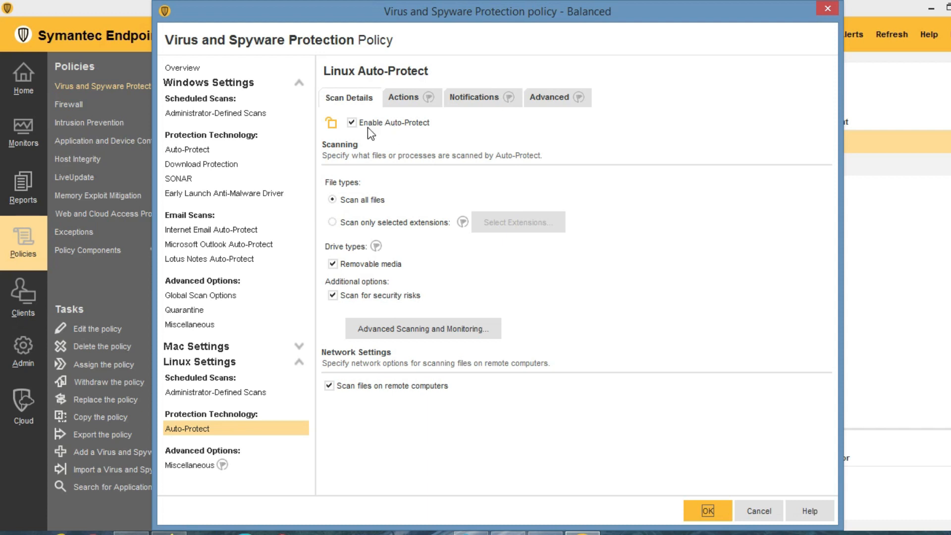
left_click(402, 97)
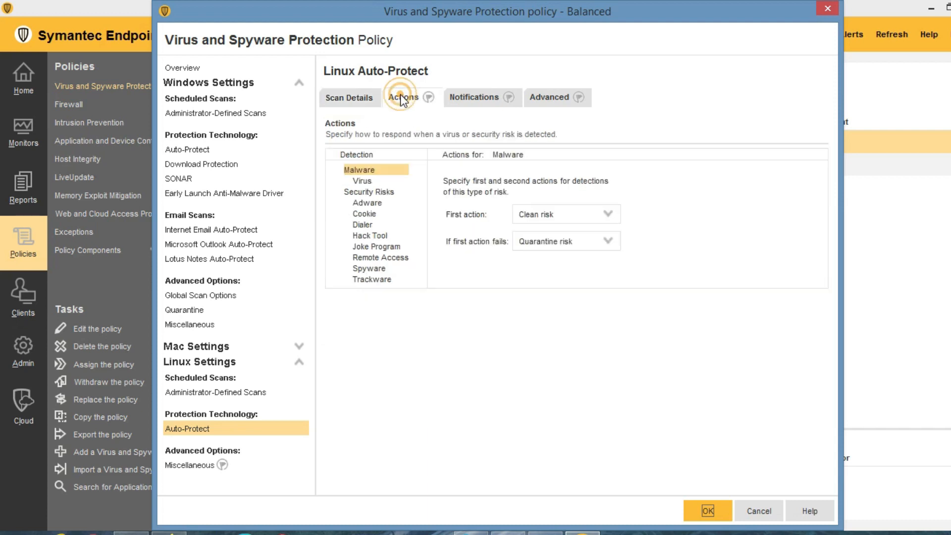
left_click(471, 99)
left_click(347, 97)
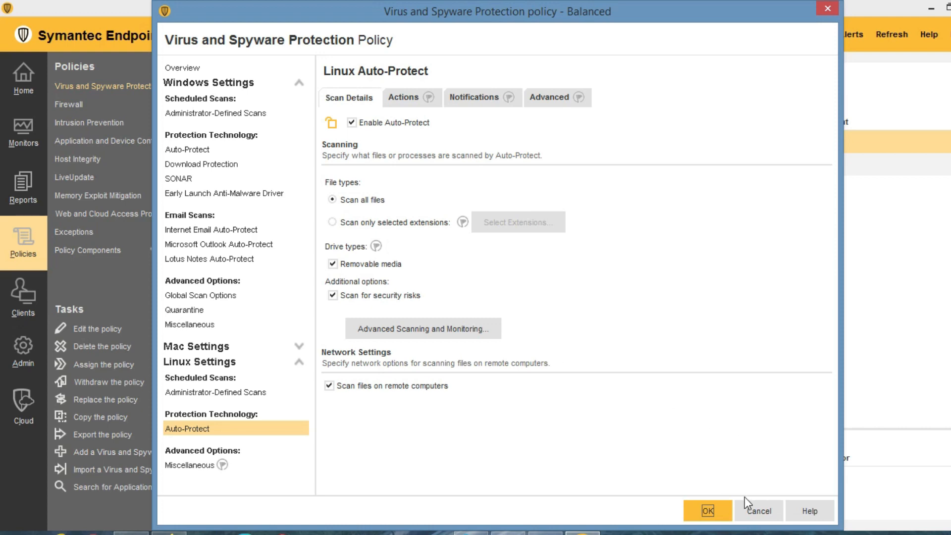
left_click(758, 510)
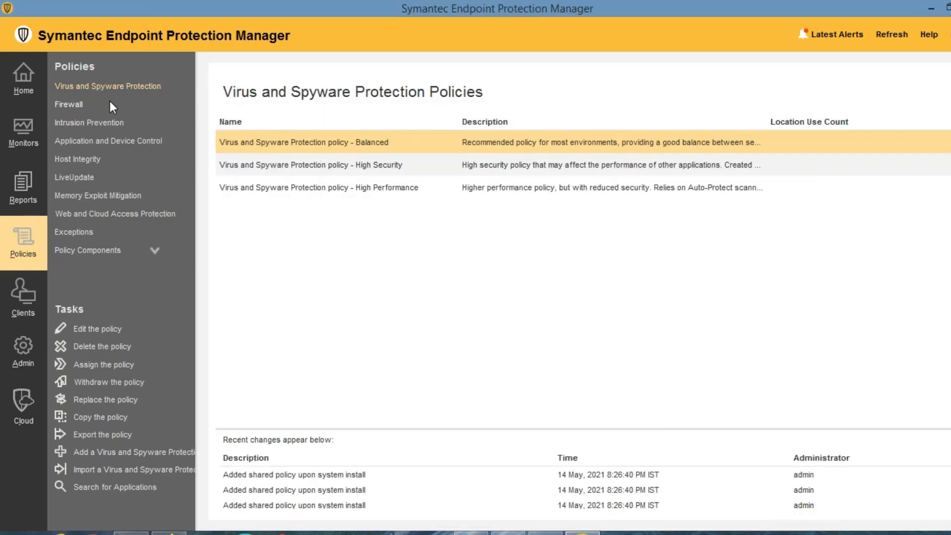
Open the Firewall policy for editing on its Windows Rules list.
left_click(71, 105)
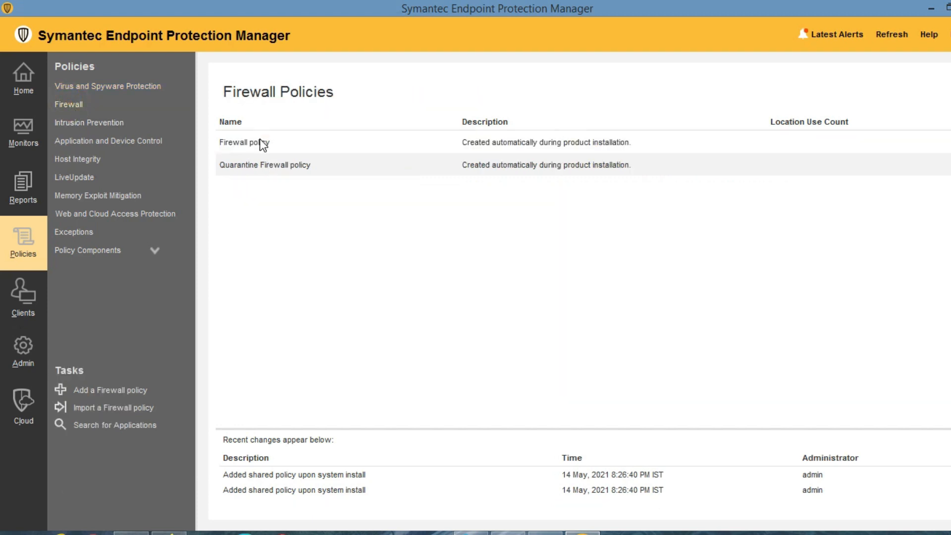
left_click(261, 144)
double_click(259, 143)
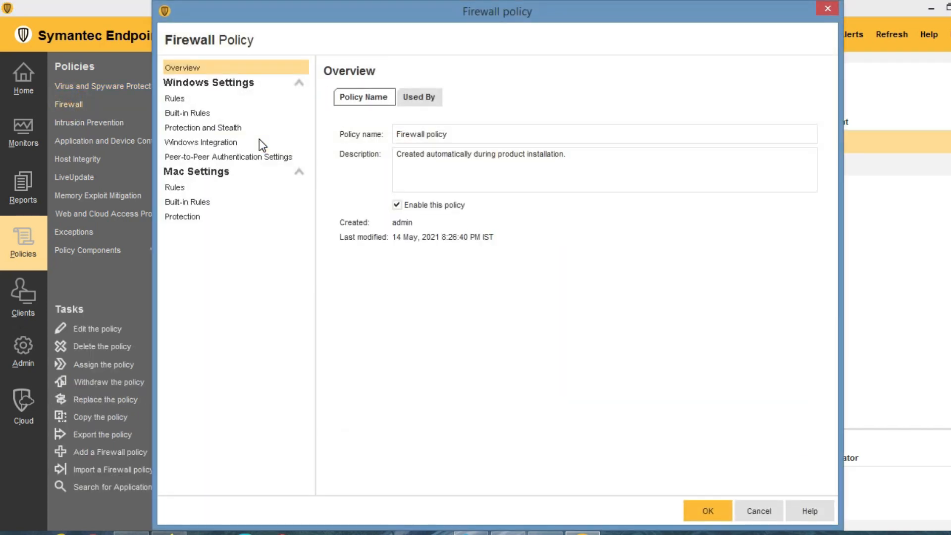
left_click(178, 101)
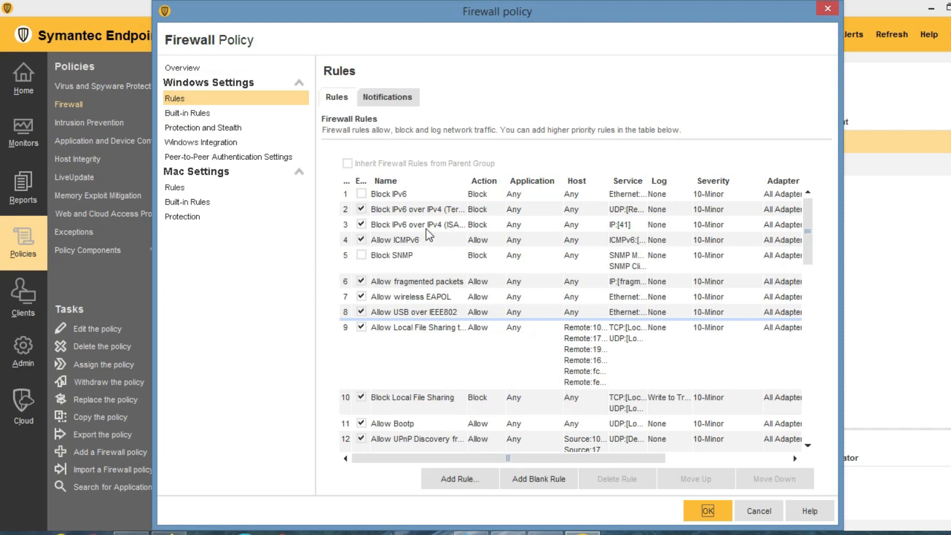
scroll(466, 233, "down", 5)
scroll(484, 279, "up", 5)
Review the rules, including Allow ICMPv6, Allow Veritas Protocol, IGMP and broadcast/multicast blocking.
left_click(390, 212)
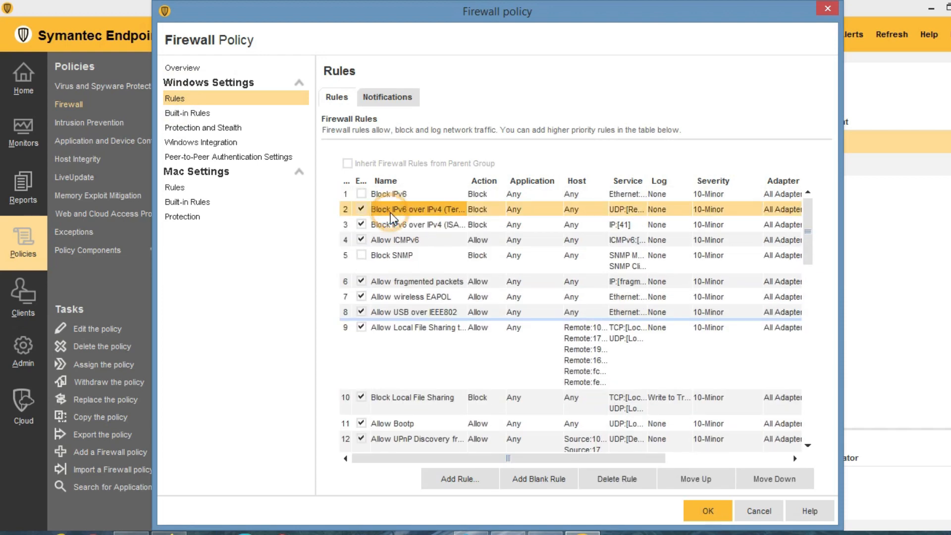
left_click(391, 226)
left_click(391, 242)
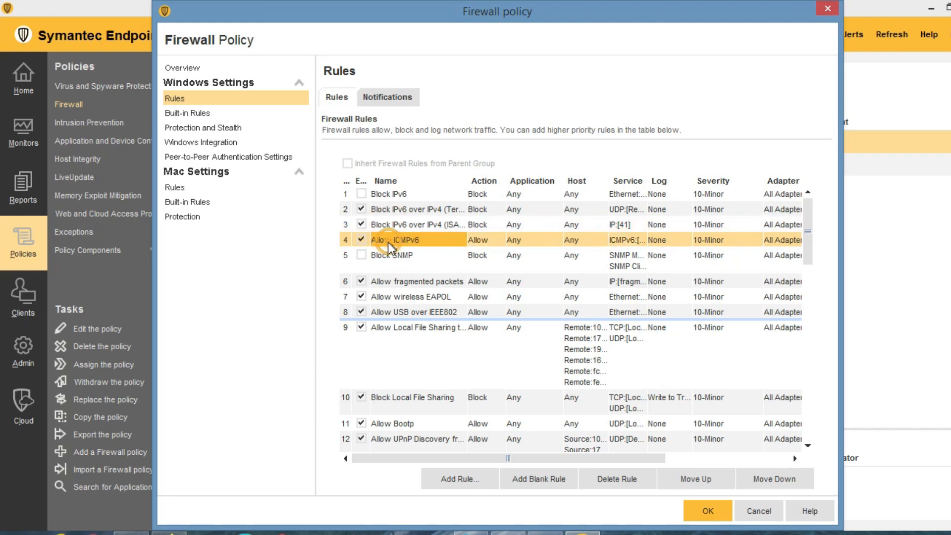
scroll(399, 418, "down", 3)
scroll(399, 417, "down", 4)
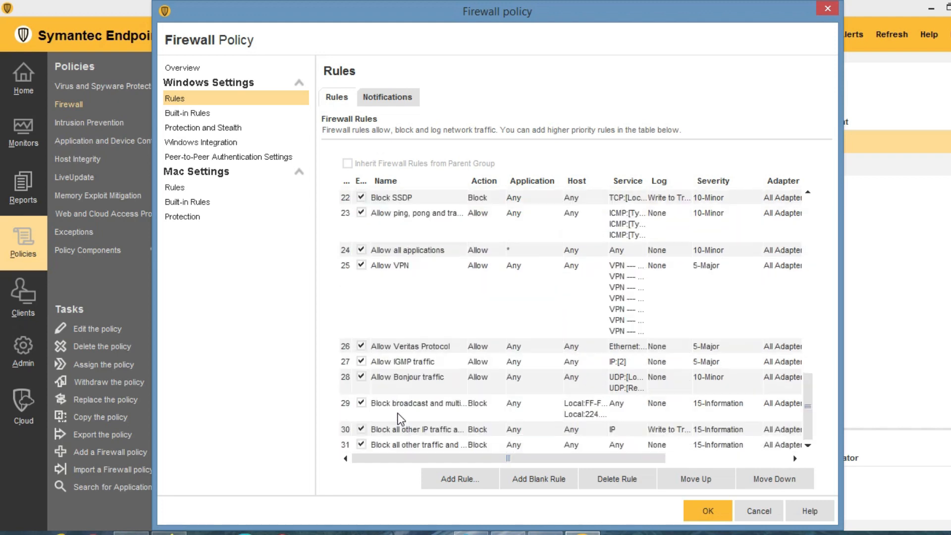
left_click(386, 352)
left_click(387, 365)
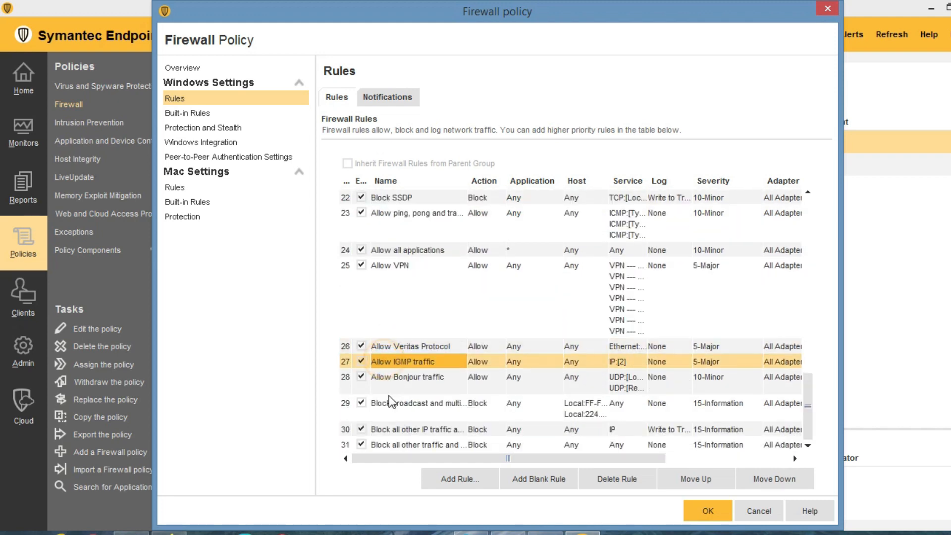
left_click(385, 410)
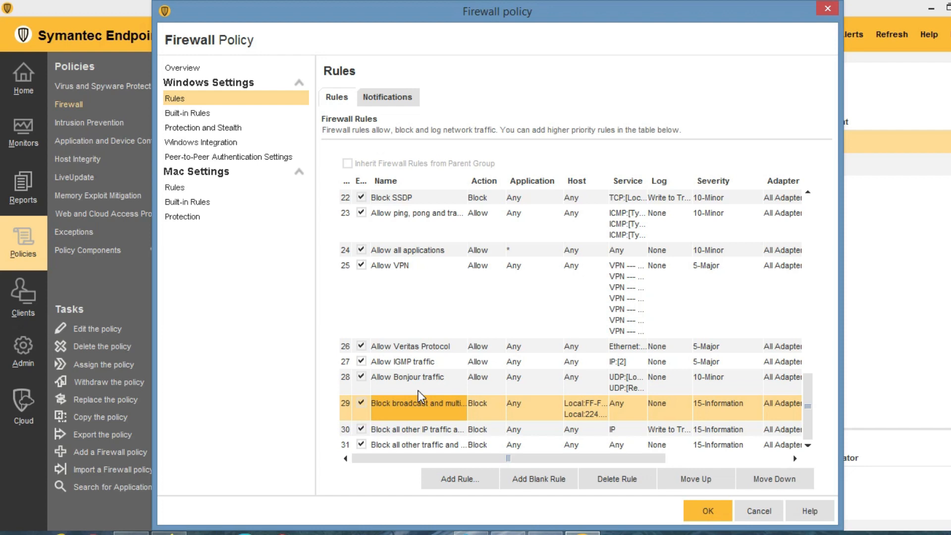
scroll(454, 356, "up", 8)
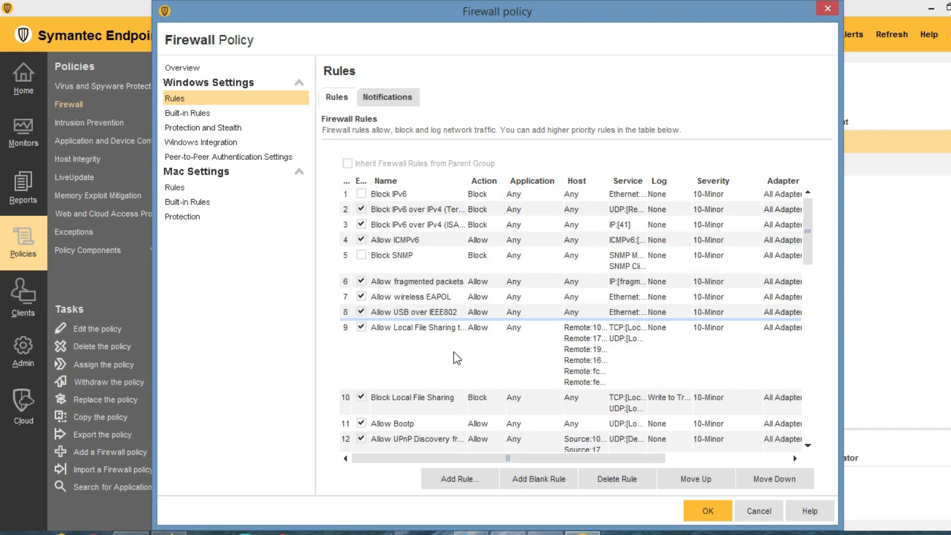
Disable the second firewall rule and set its action to Allow.
left_click(361, 209)
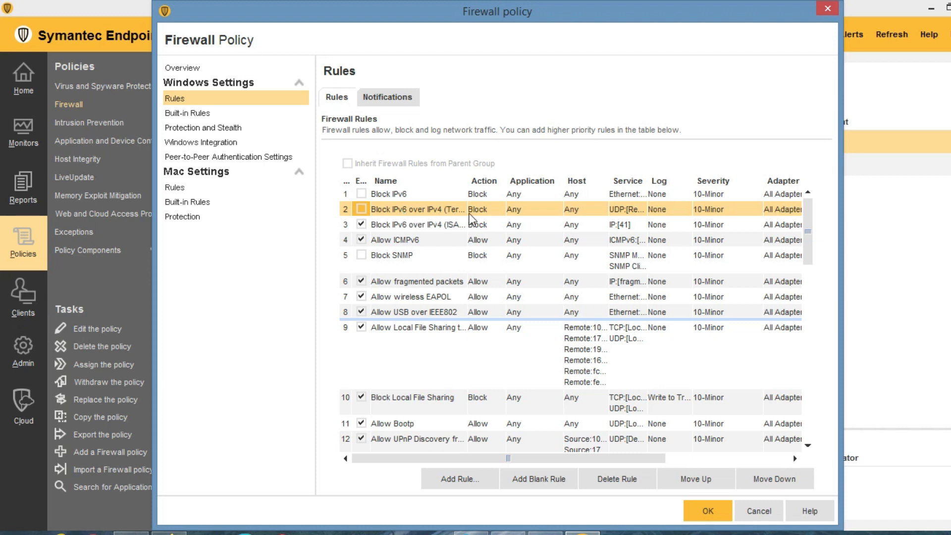
right_click(481, 209)
left_click(506, 219)
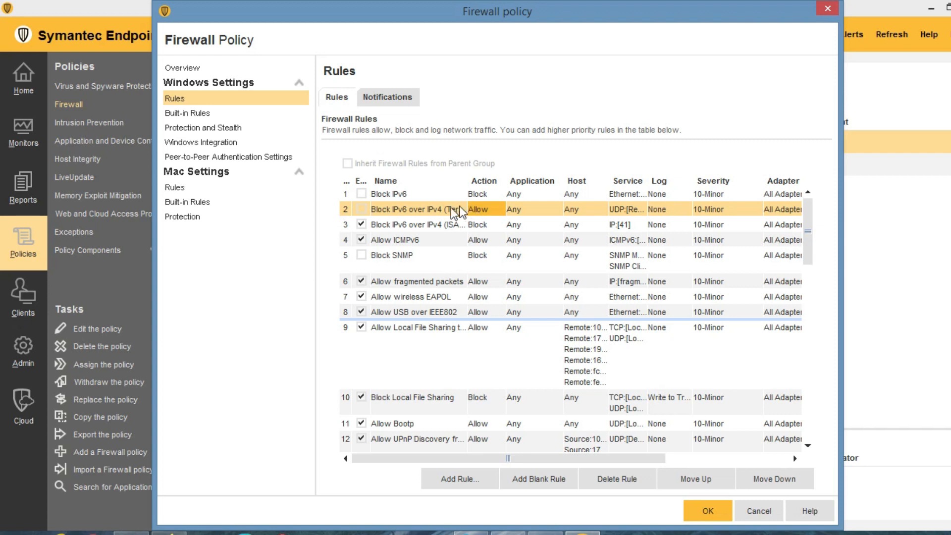
Change the Allow ICMPv6 rule's action to Block.
left_click(384, 242)
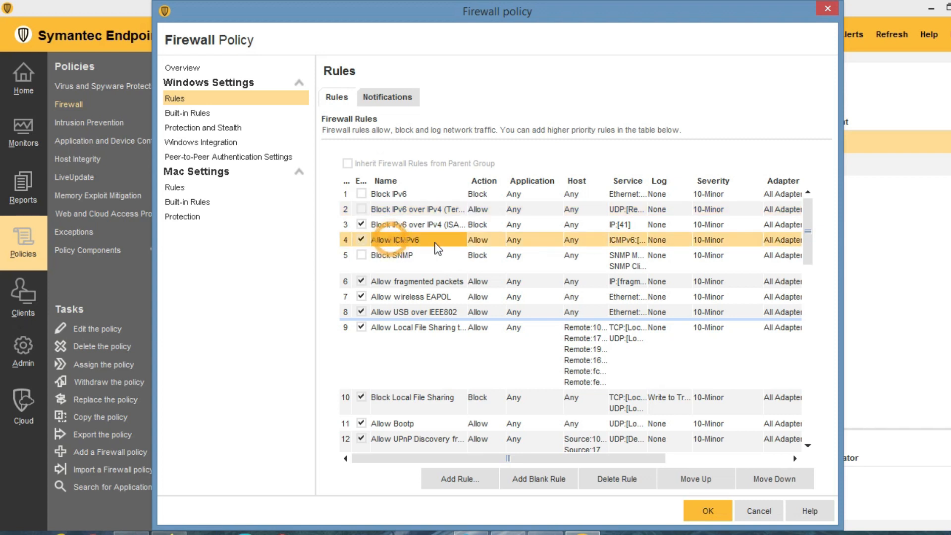
left_click(482, 243)
right_click(481, 246)
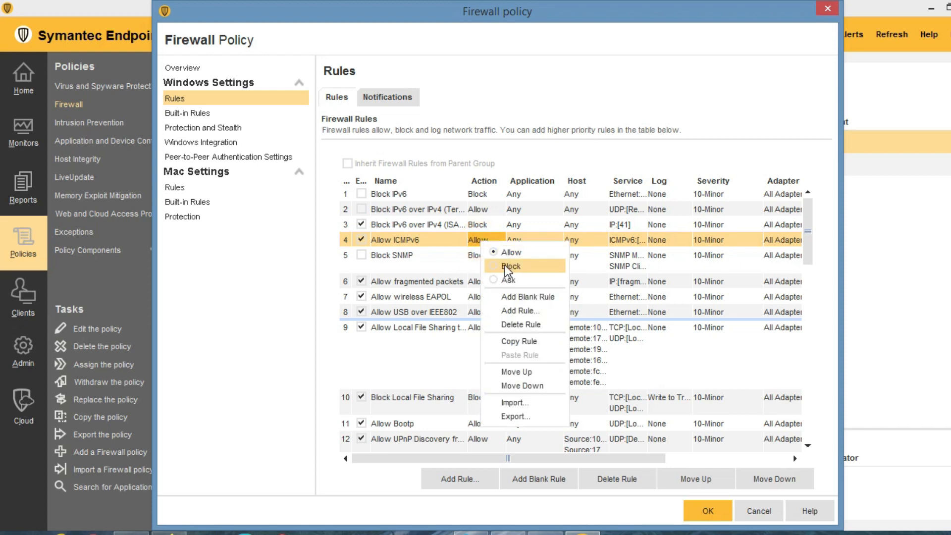
left_click(488, 263)
scroll(416, 322, "down", 7)
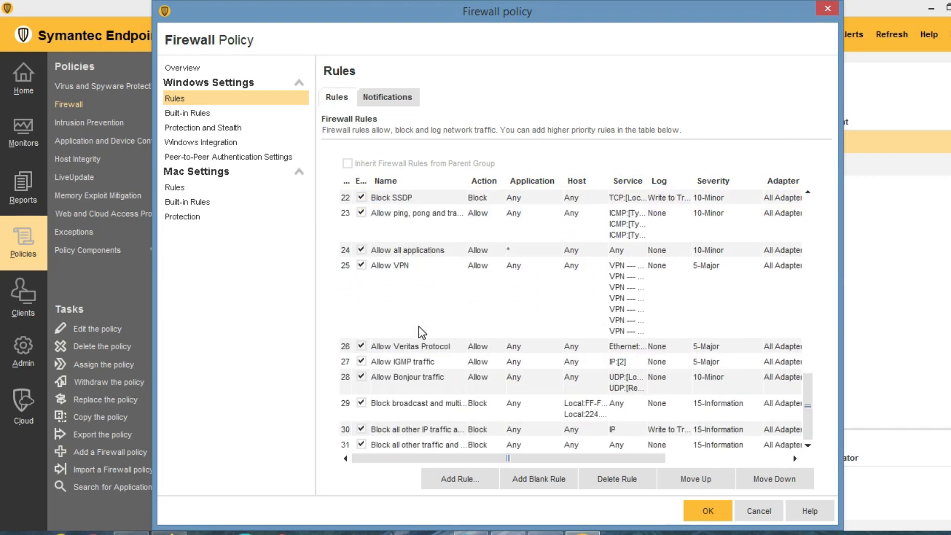
Add rule 'block all application' blocking all applications, any host and all communications, no logging.
left_click(468, 479)
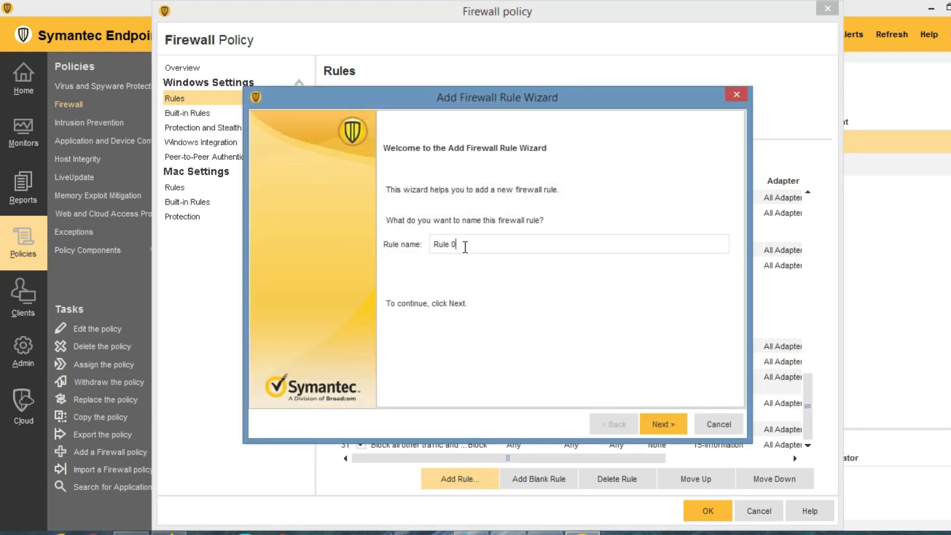
left_click_drag(463, 244, 409, 245)
type("block")
type("all application")
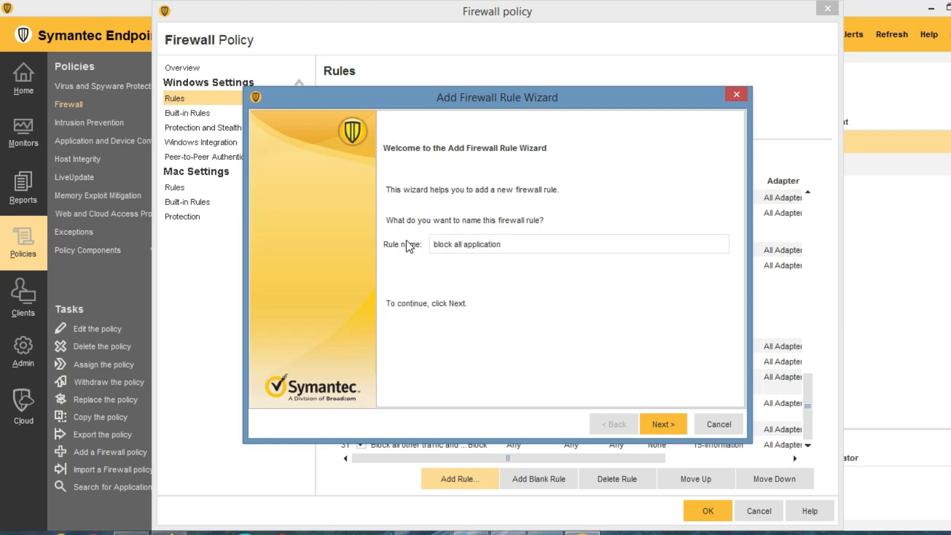
key("Return")
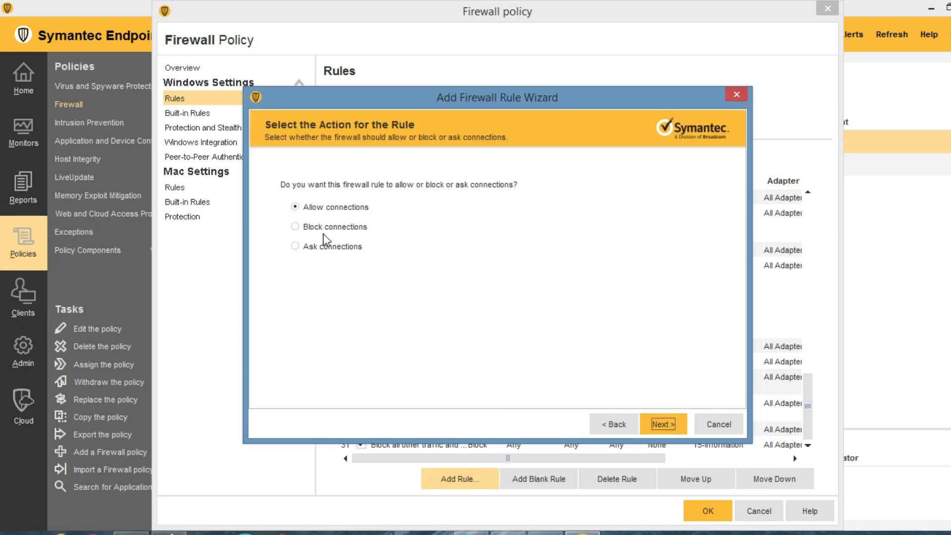
left_click(296, 227)
left_click(672, 421)
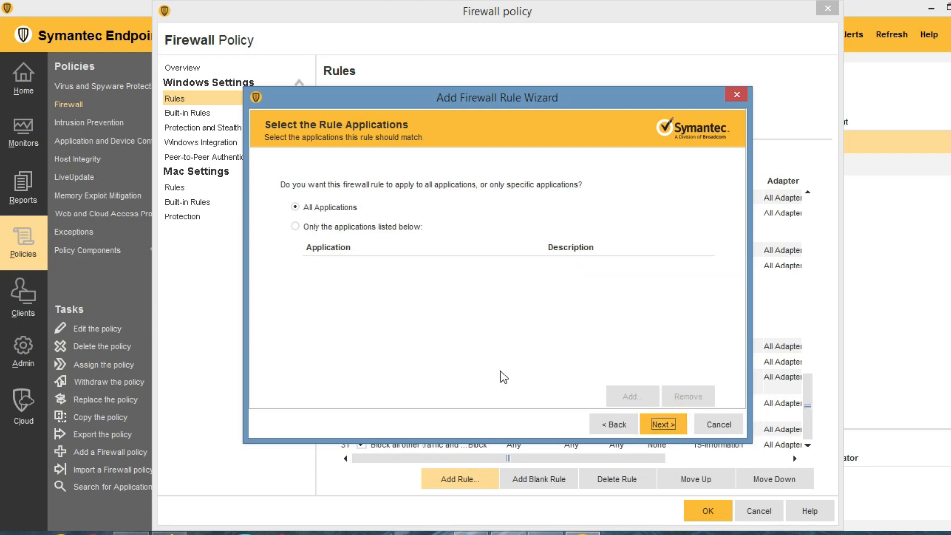
left_click(664, 425)
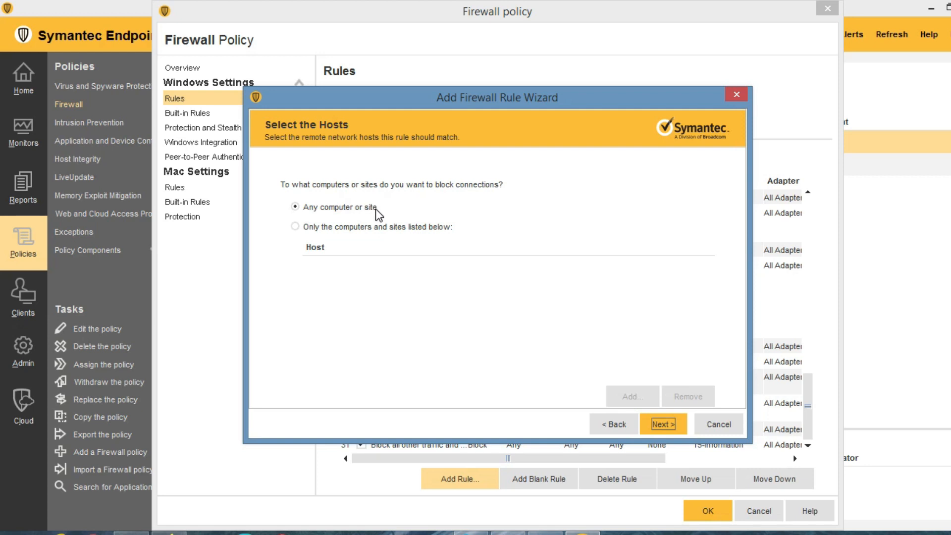
left_click(663, 424)
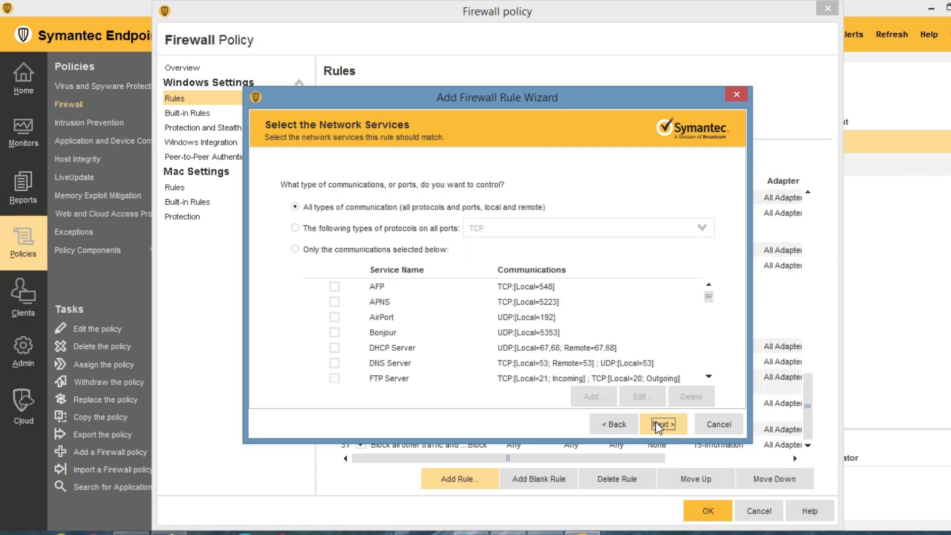
left_click(658, 425)
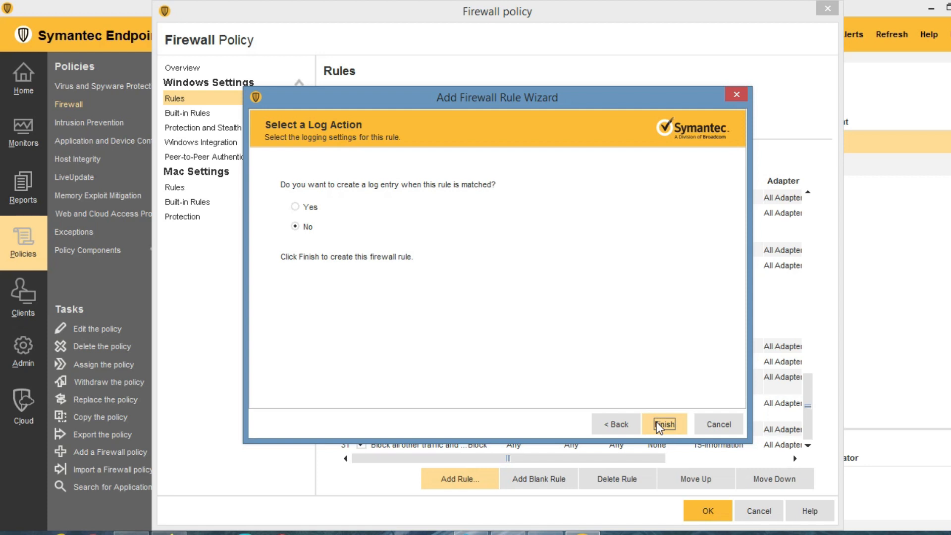
left_click(658, 425)
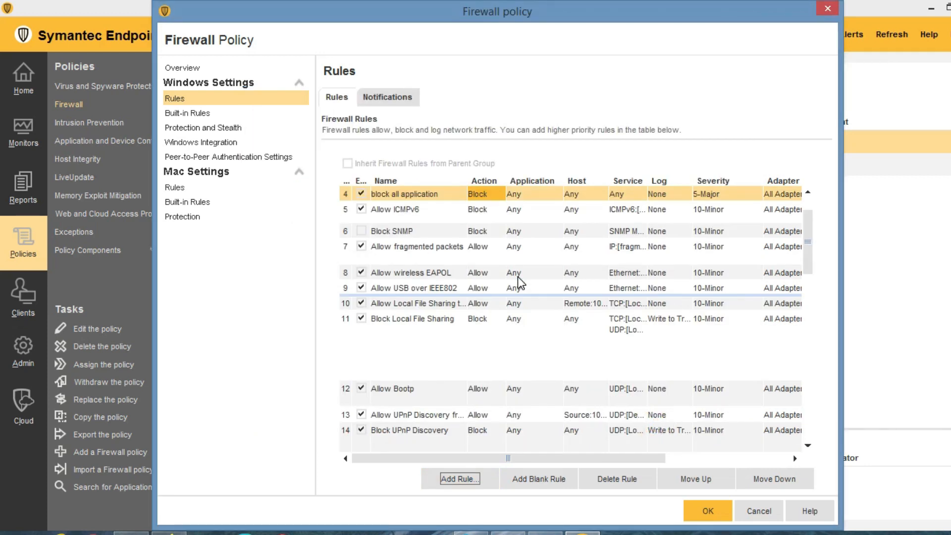
Add the AFP, APNS and AirPort services to the 'block all application' rule.
scroll(491, 359, "down", 8)
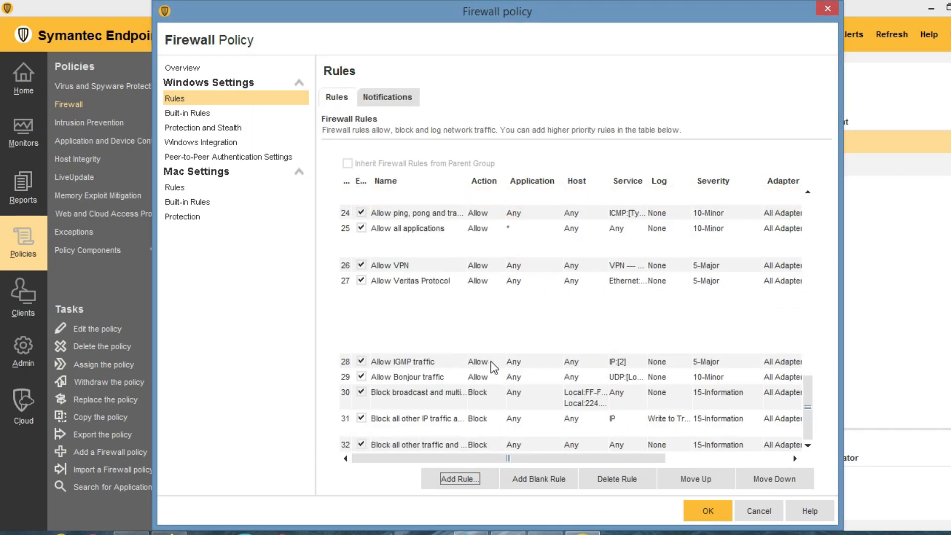
scroll(493, 367, "up", 8)
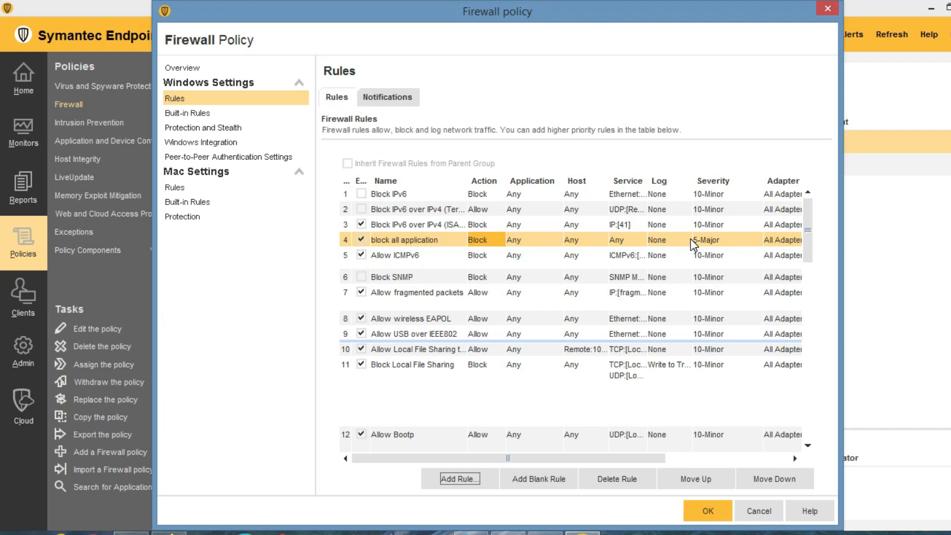
double_click(627, 241)
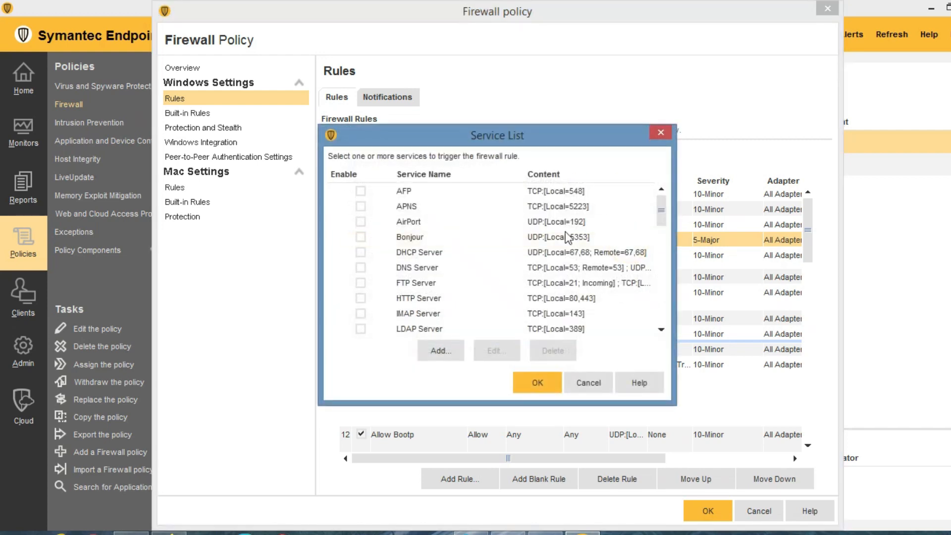
scroll(436, 228, "down", 10)
scroll(438, 234, "up", 12)
left_click(361, 190)
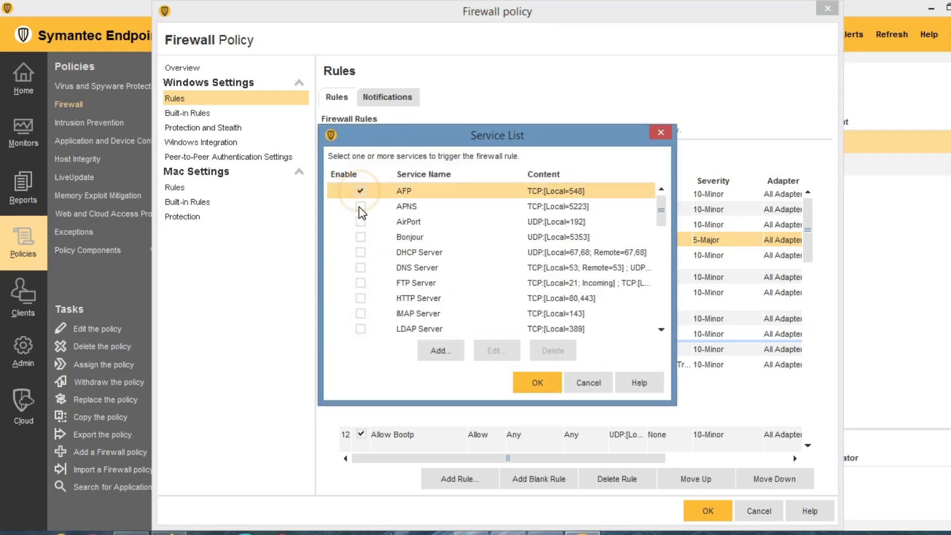
left_click(361, 206)
left_click(360, 222)
Add a custom TCP local port 3389 service to the rule and apply it.
left_click(438, 351)
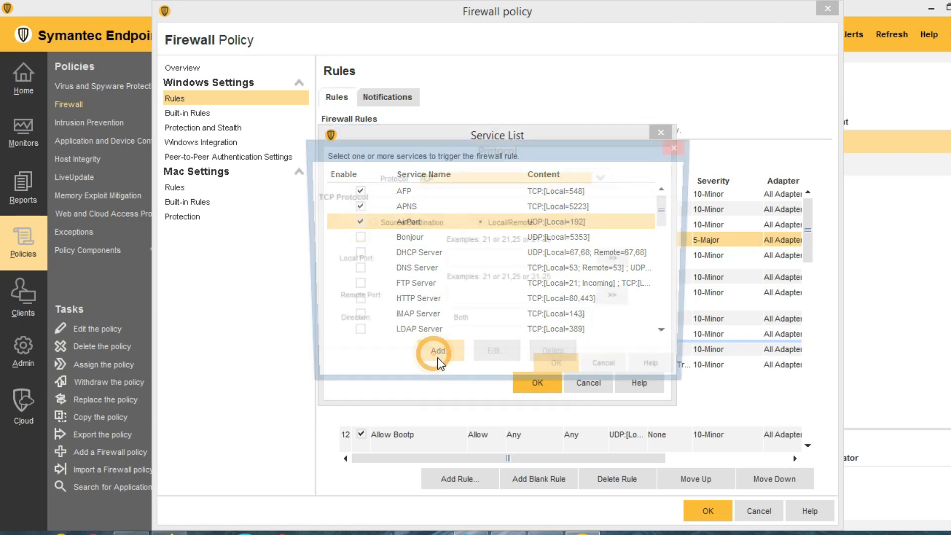
left_click(469, 265)
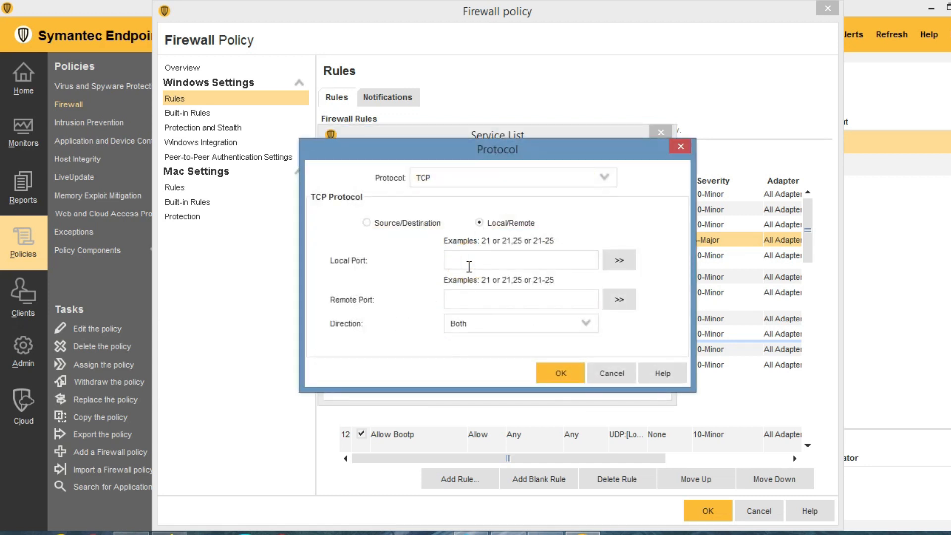
type("3389")
left_click(559, 376)
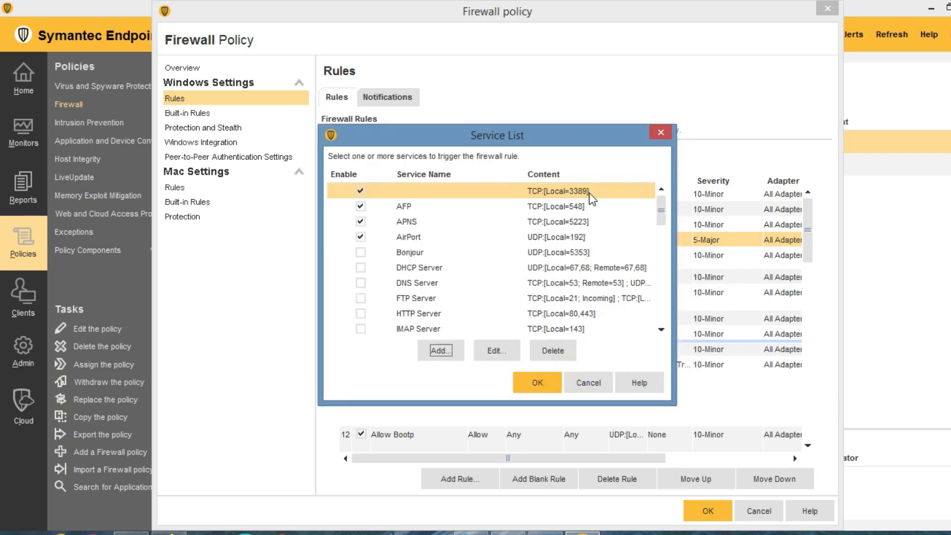
left_click(539, 383)
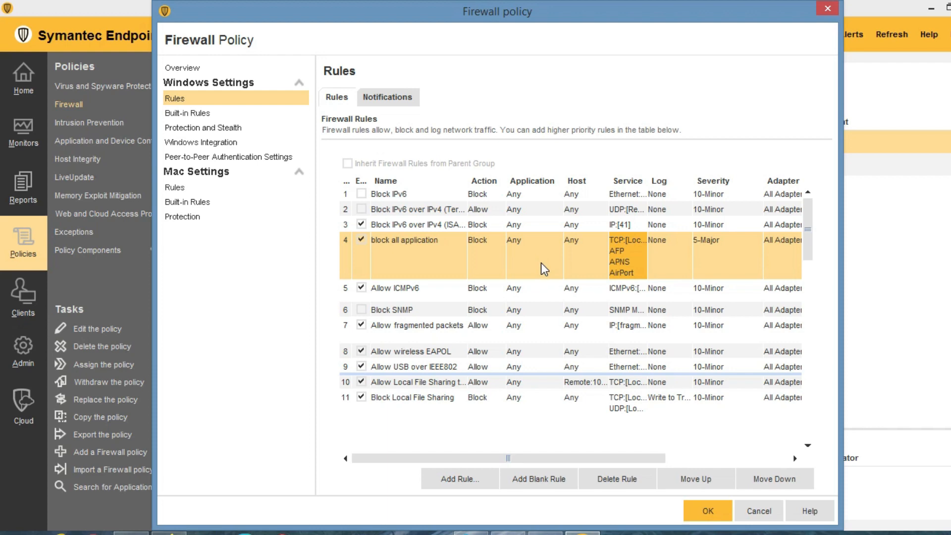
Insert a blank rule above 'block all application' and go to Built-in Rules.
scroll(509, 319, "down", 8)
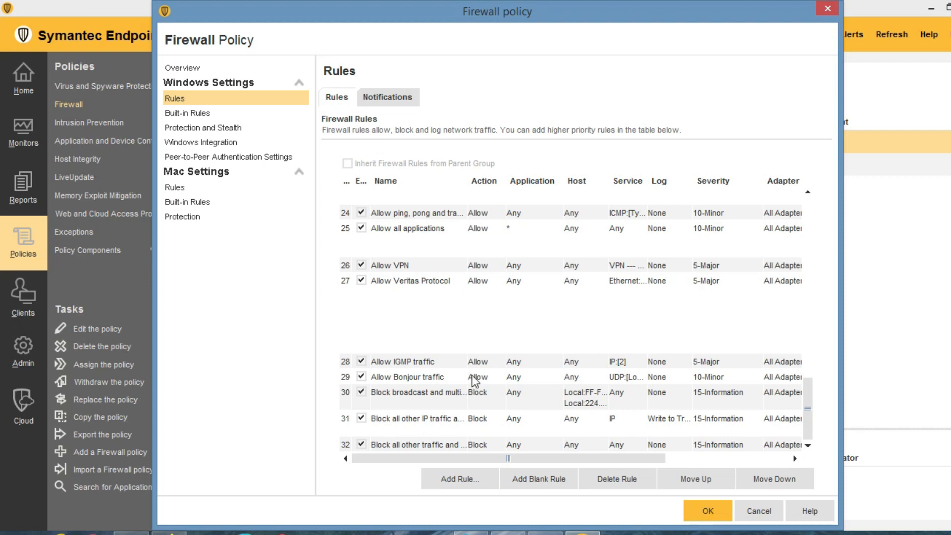
scroll(475, 377, "up", 6)
left_click(545, 479)
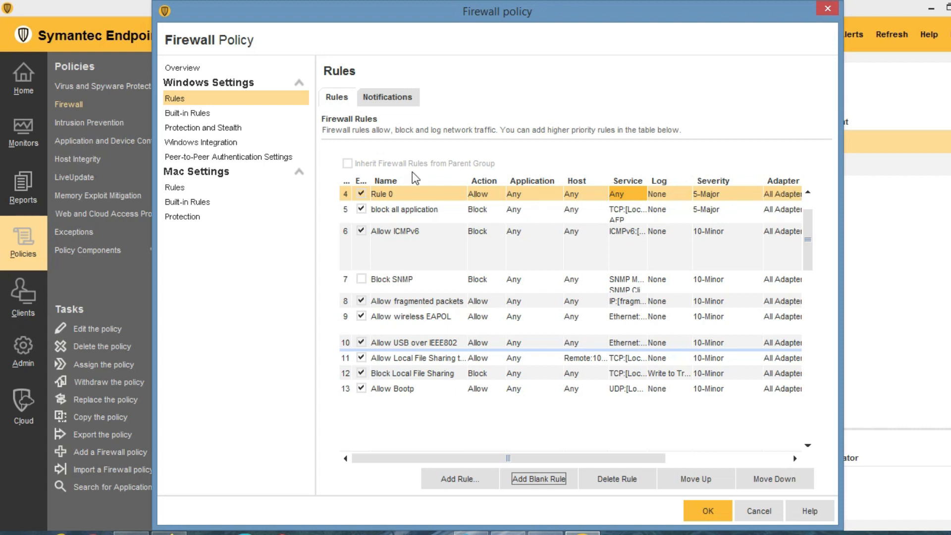
left_click(200, 118)
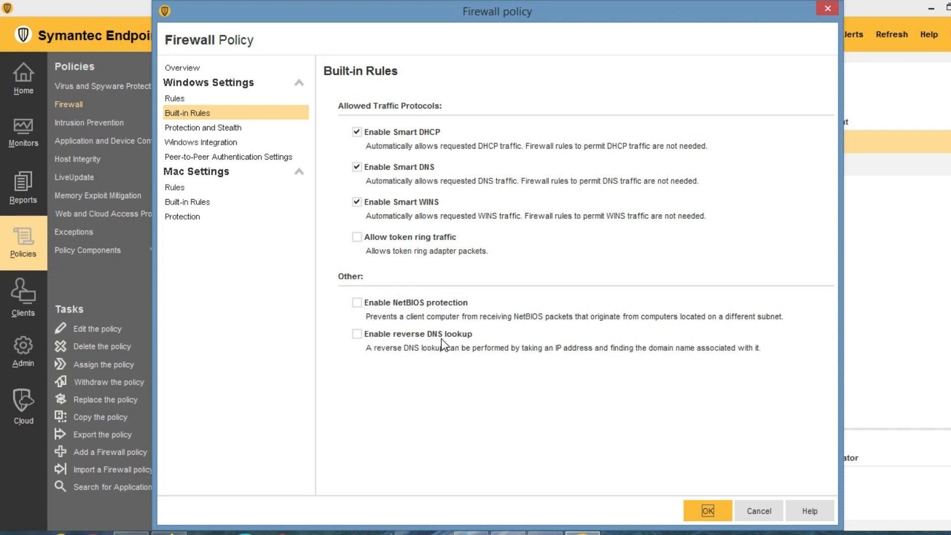
Enable NetBIOS protection and reverse DNS lookup in the Built-in Rules.
left_click(356, 302)
left_click(357, 334)
left_click(356, 333)
left_click(357, 334)
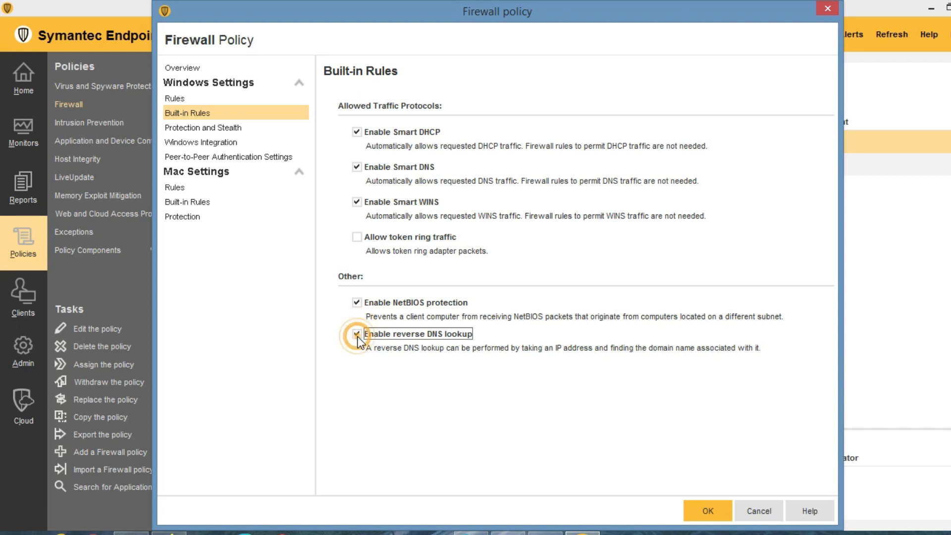
Browse the Protection and Stealth, Windows Integration and Peer-to-Peer pages, then cancel the editor.
left_click(218, 128)
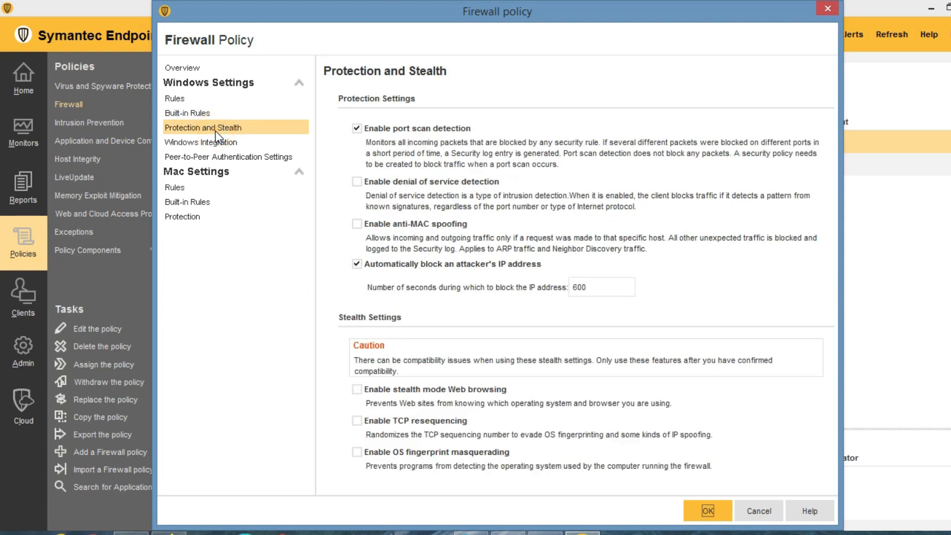
left_click(211, 145)
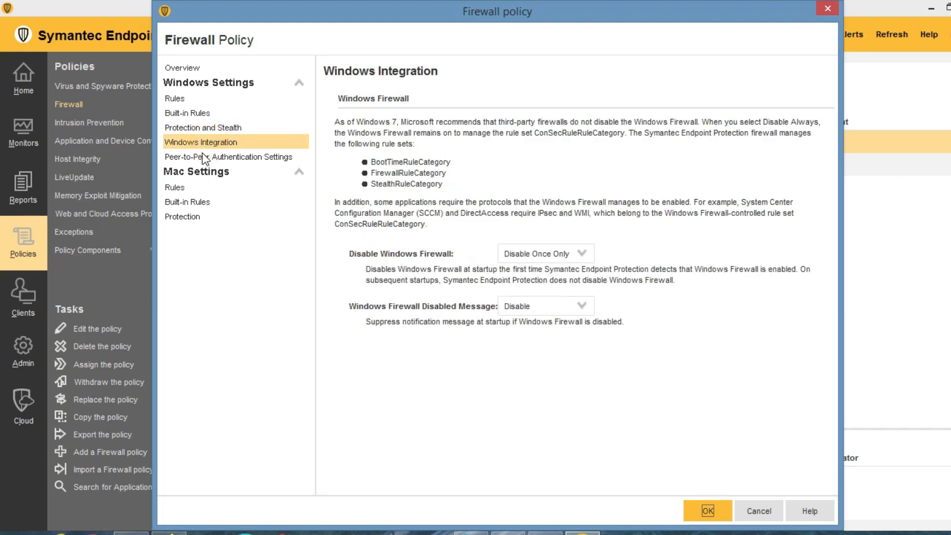
left_click(200, 158)
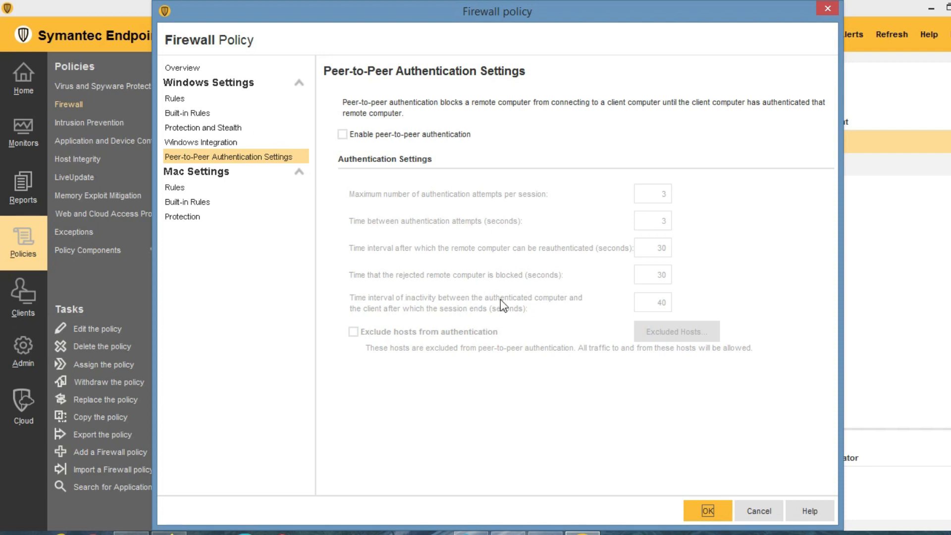
left_click(758, 511)
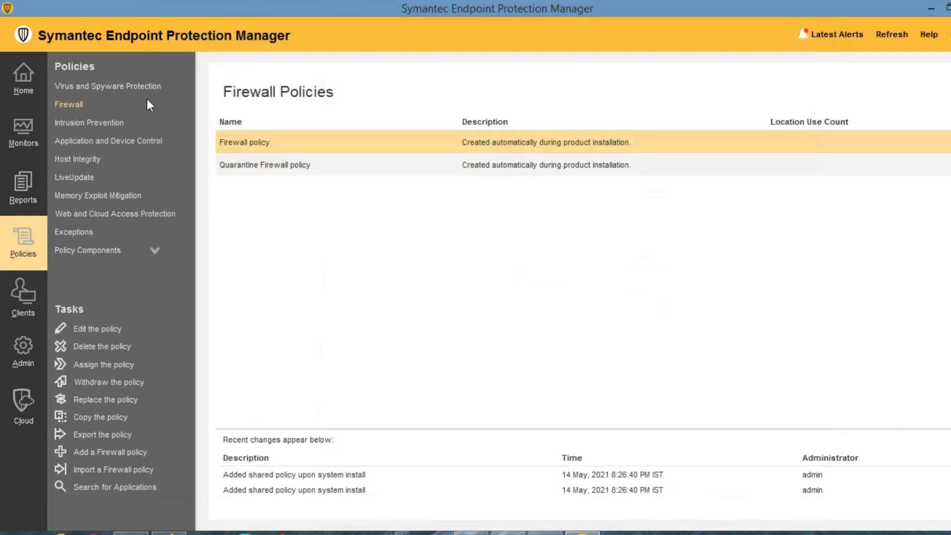
Open the Intrusion Prevention policy, check 'Enable excluded hosts' and open the Excluded Hosts list.
left_click(74, 122)
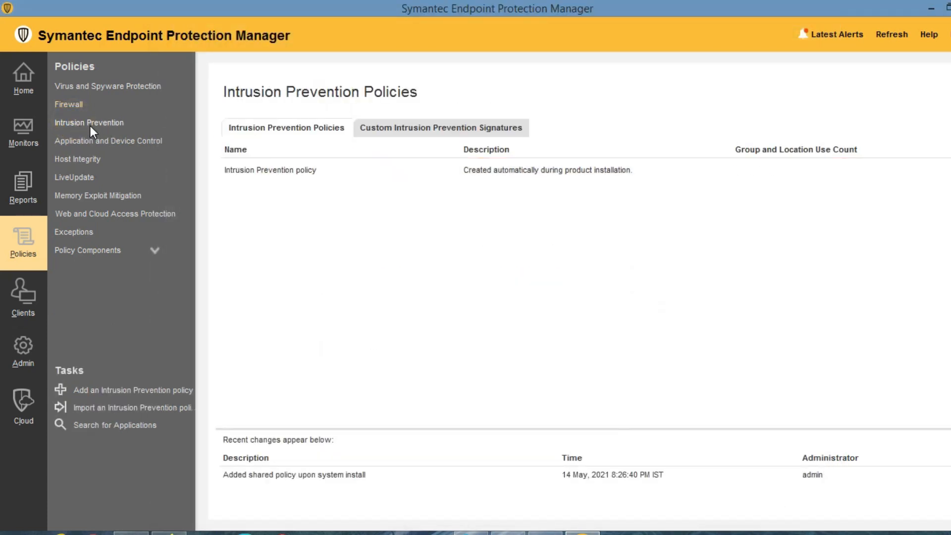
left_click(243, 172)
double_click(244, 173)
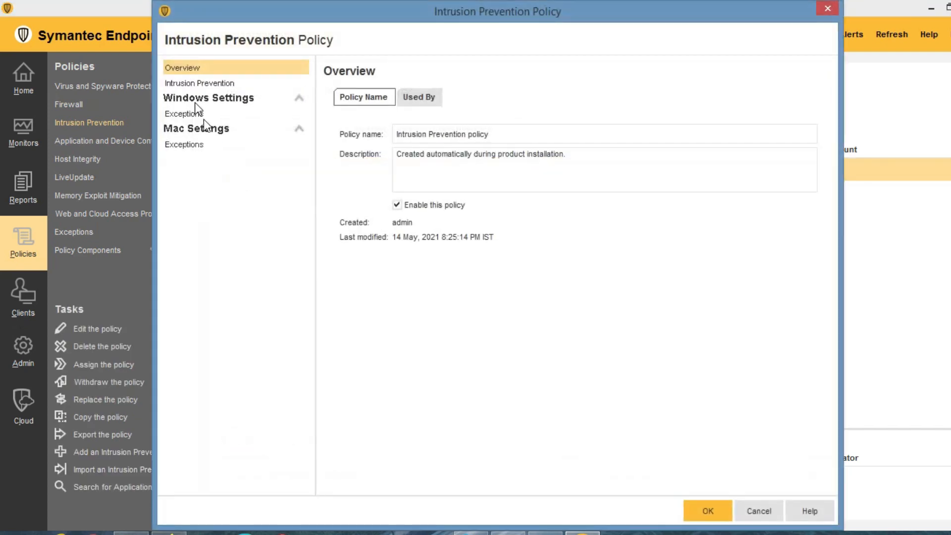
left_click(196, 84)
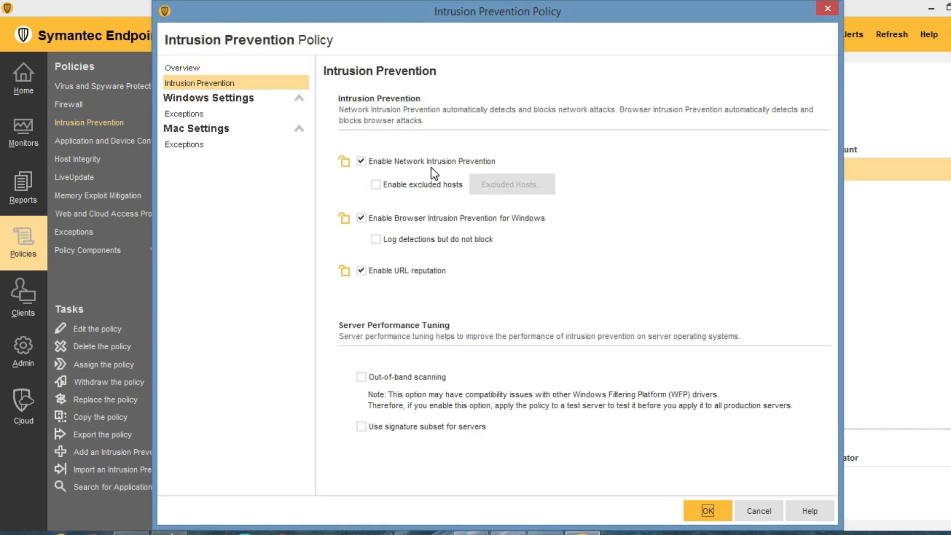
left_click(375, 185)
left_click(497, 187)
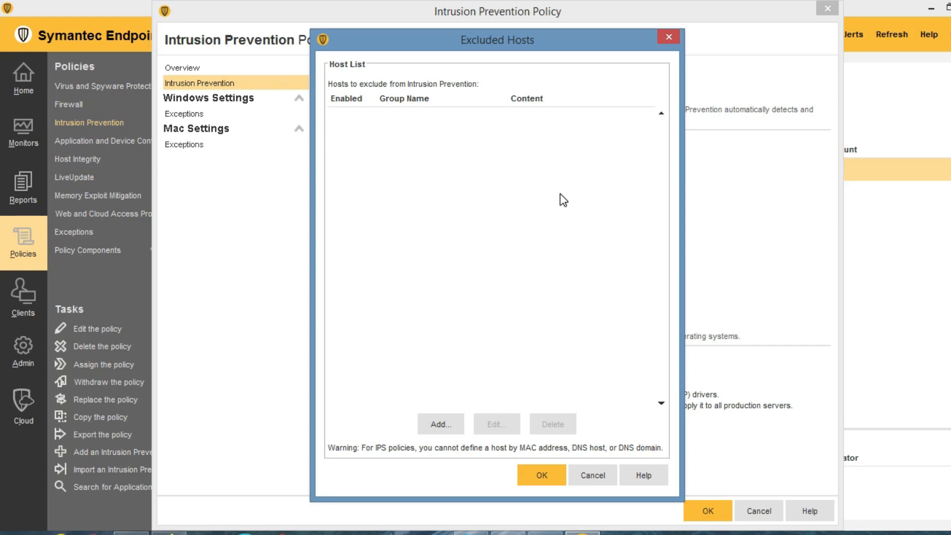
Close Excluded Hosts without adding a host, then toggle browser-detection logging and URL reputation.
left_click(588, 471)
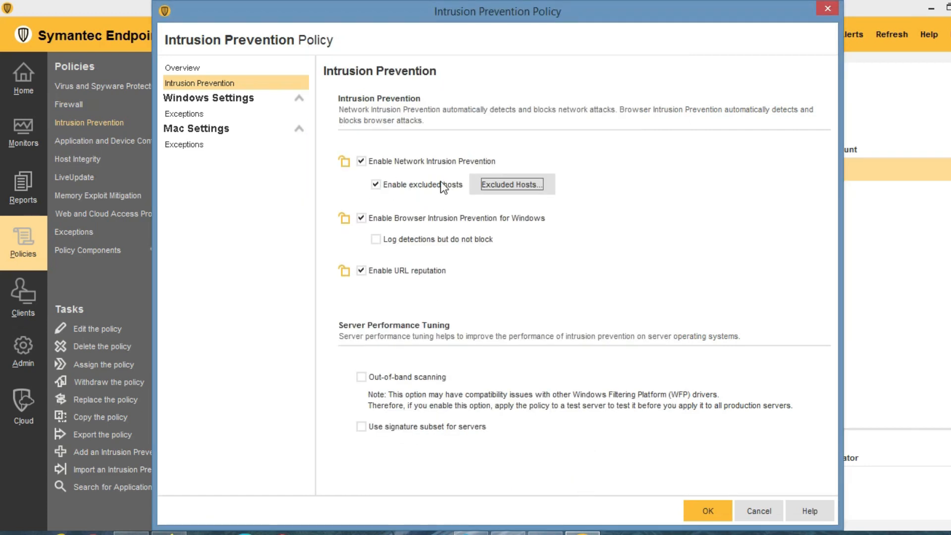
left_click(503, 186)
left_click(438, 425)
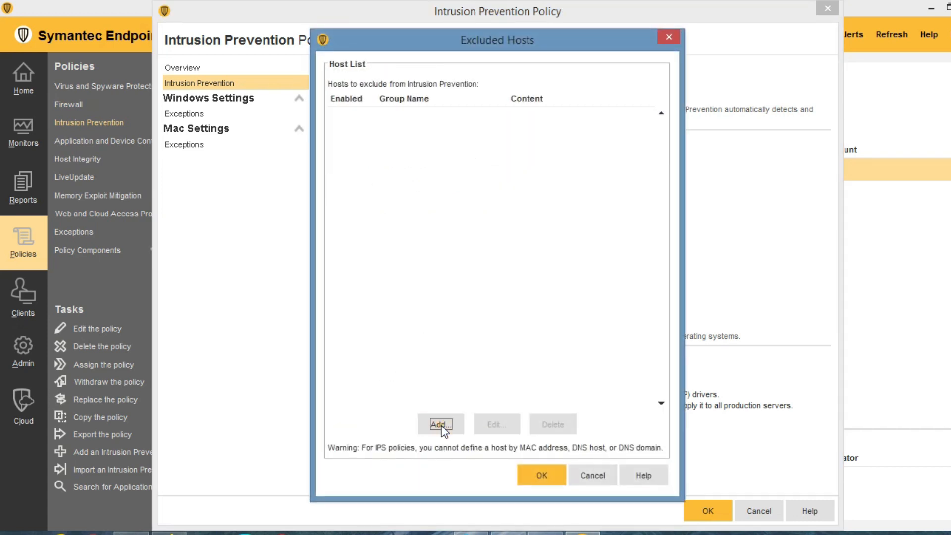
left_click(585, 337)
left_click(597, 475)
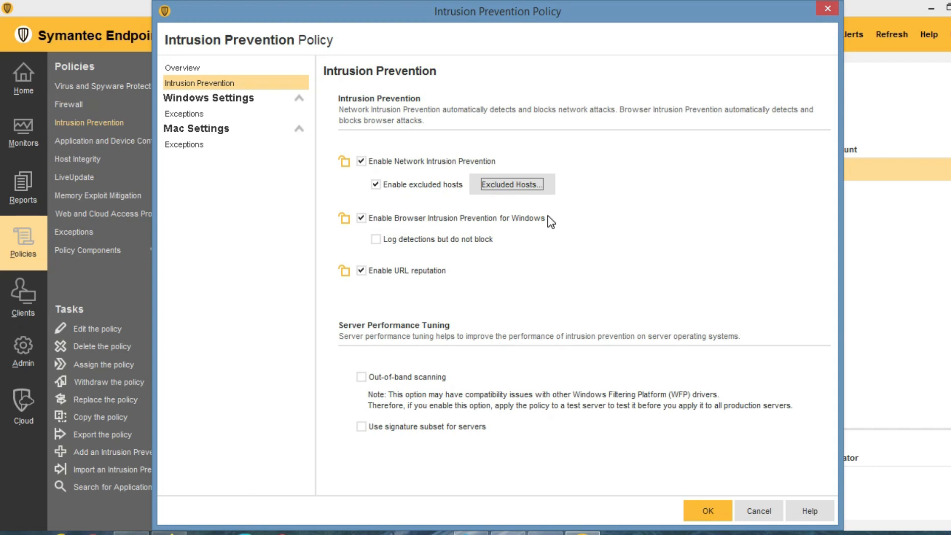
left_click(376, 240)
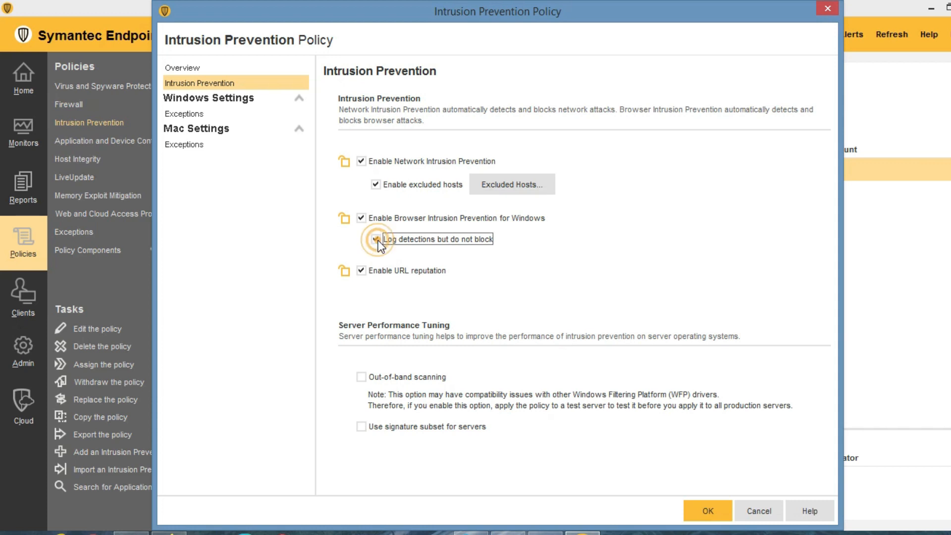
left_click(364, 269)
Re-enable URL reputation and show the empty Windows Exceptions page.
left_click(364, 270)
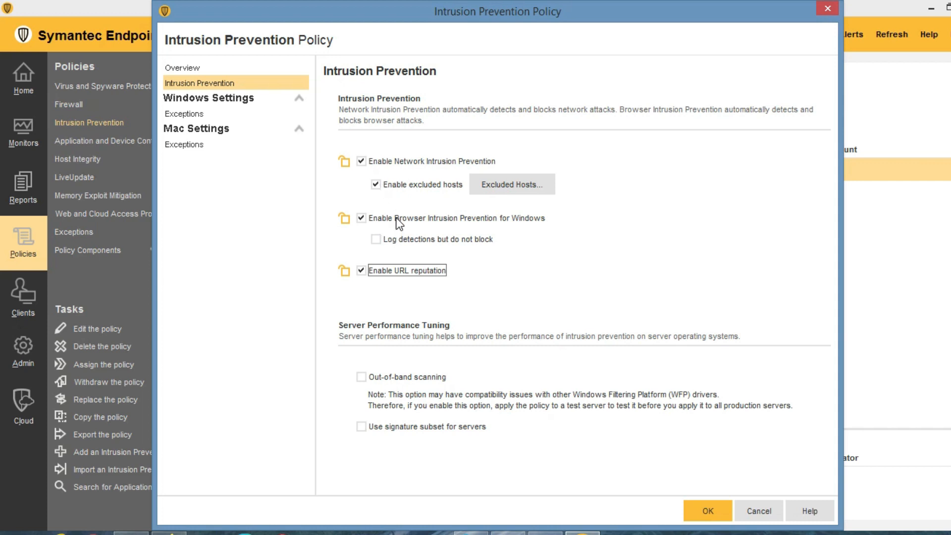
left_click(184, 113)
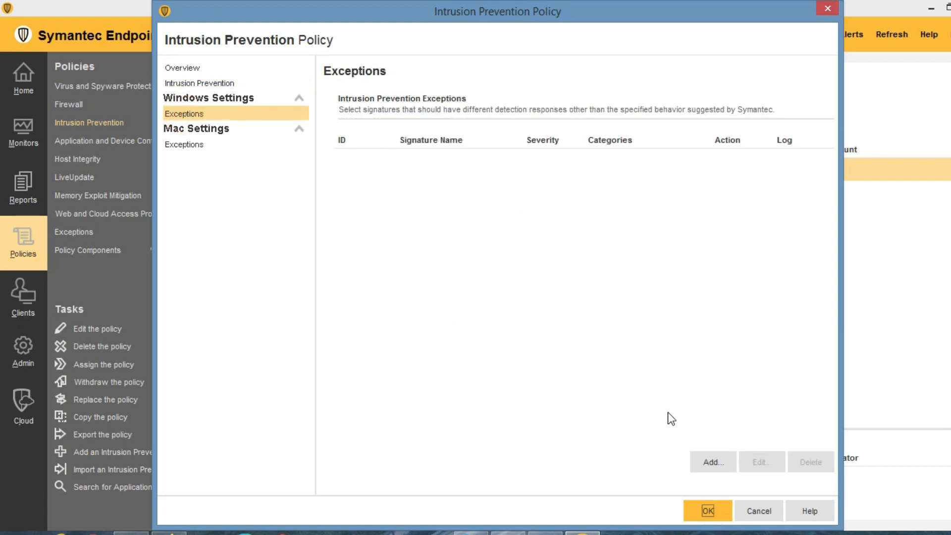
Add an exception for signature 20042 (DDOS Mstream Handler) with action Block and logging.
left_click(711, 473)
left_click(714, 468)
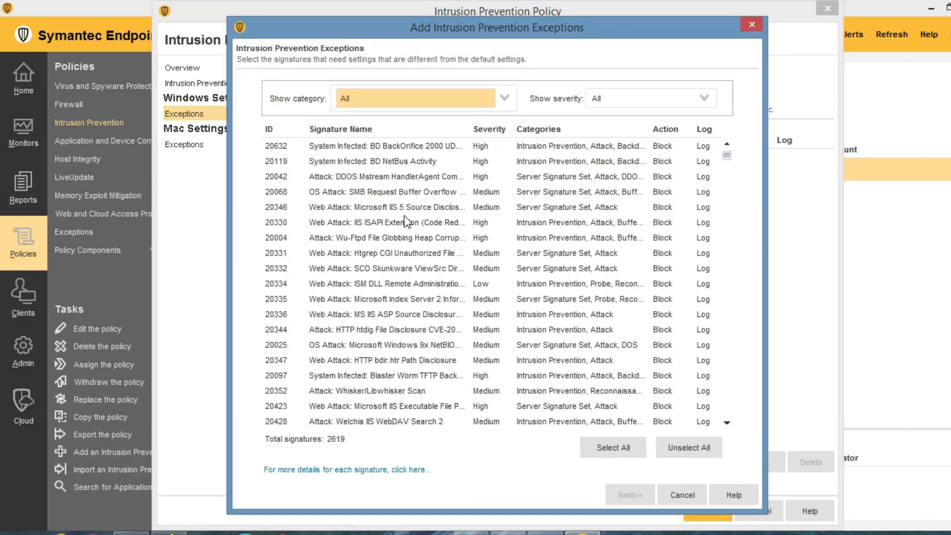
left_click(296, 147)
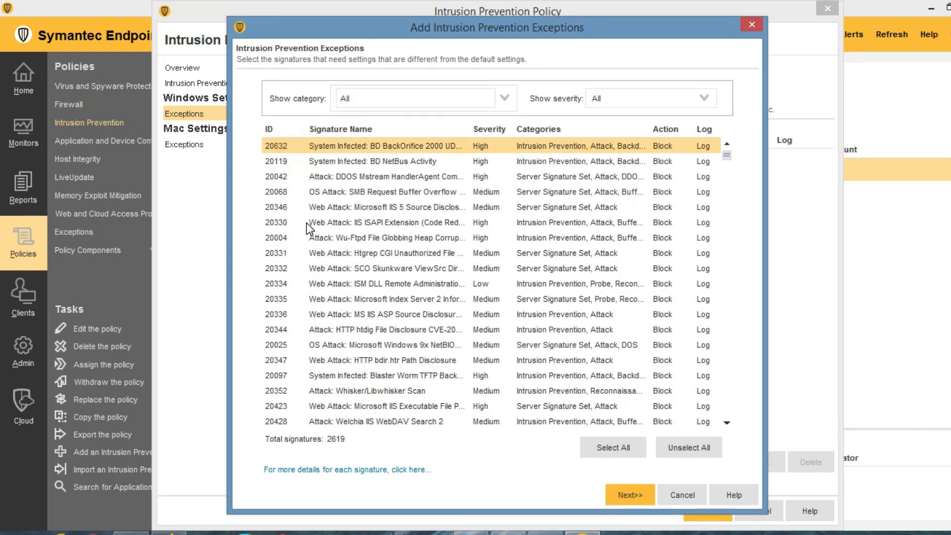
scroll(312, 225, "down", 4)
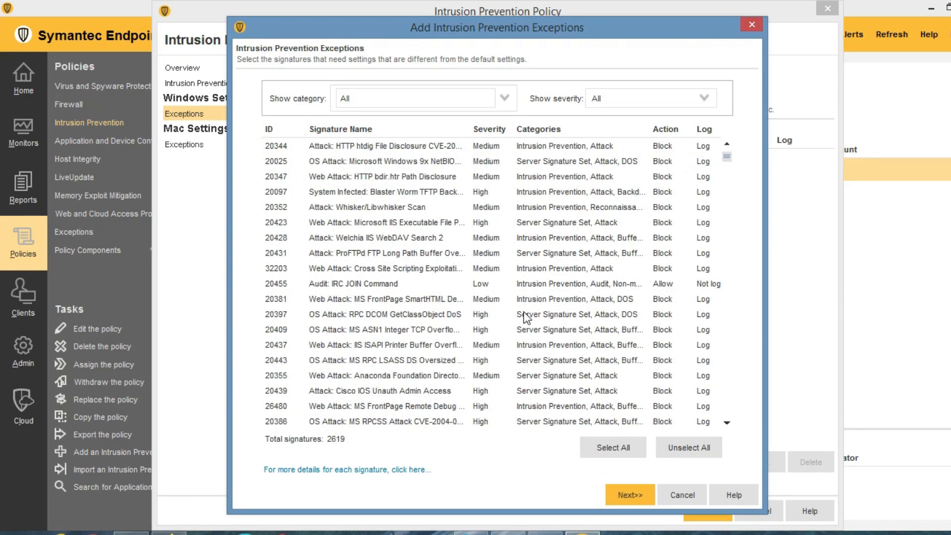
scroll(520, 304, "up", 4)
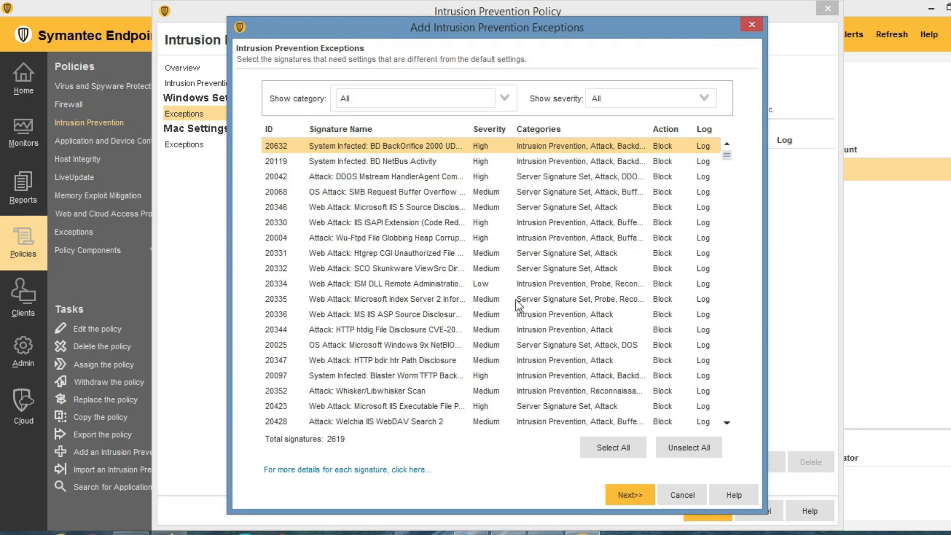
left_click(313, 176)
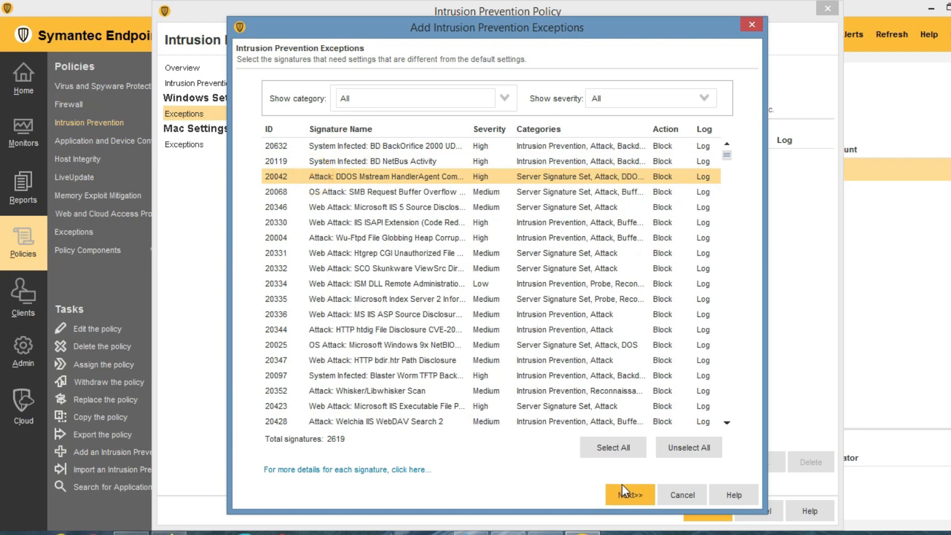
left_click(630, 496)
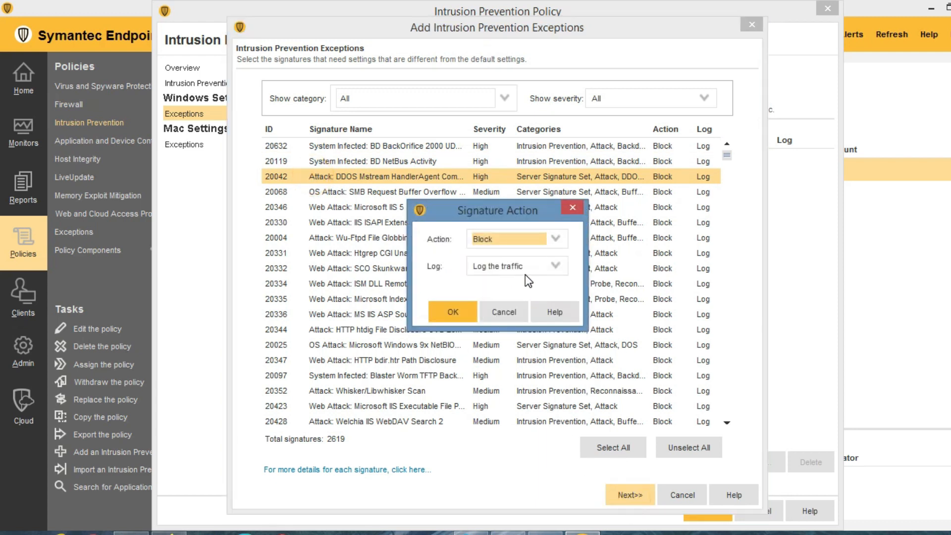
left_click(464, 308)
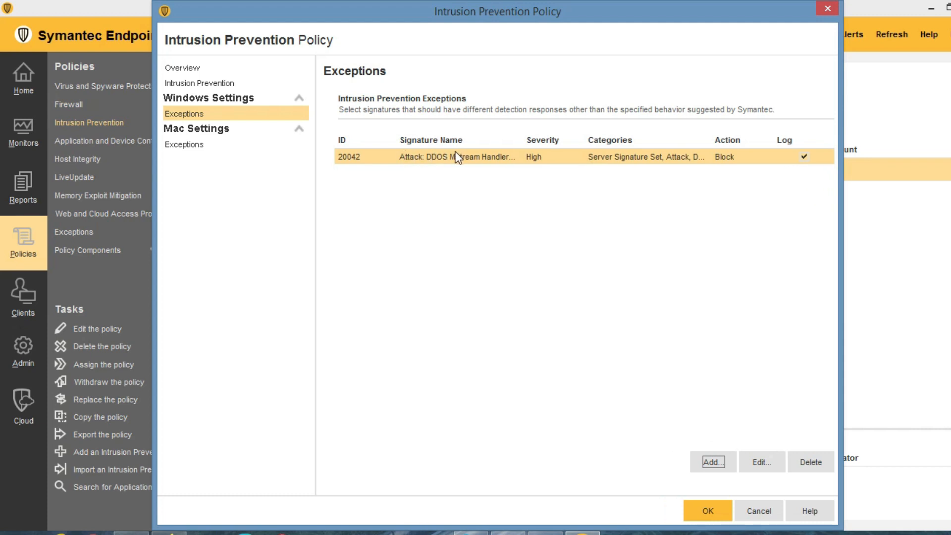
Open the signature list for another exception, back out of selecting all, and scroll through it.
left_click(714, 461)
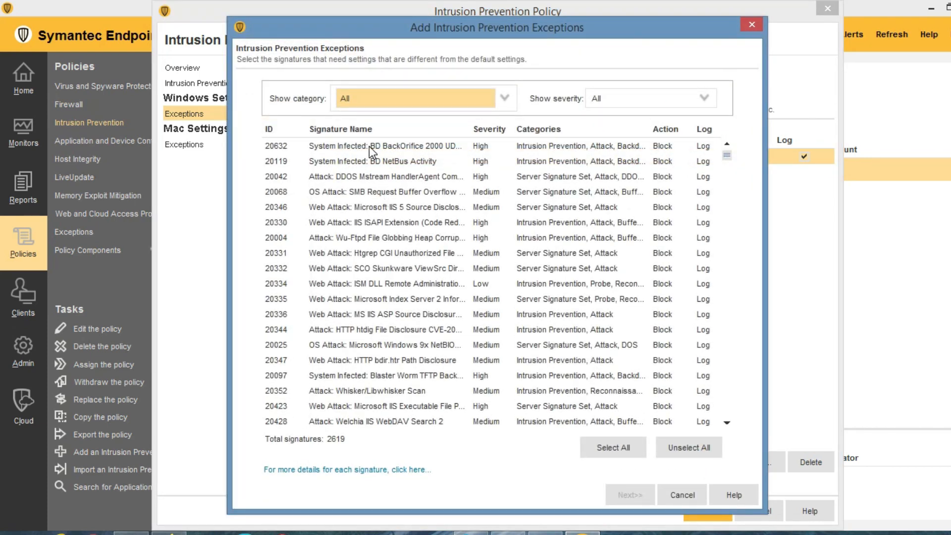
left_click(616, 447)
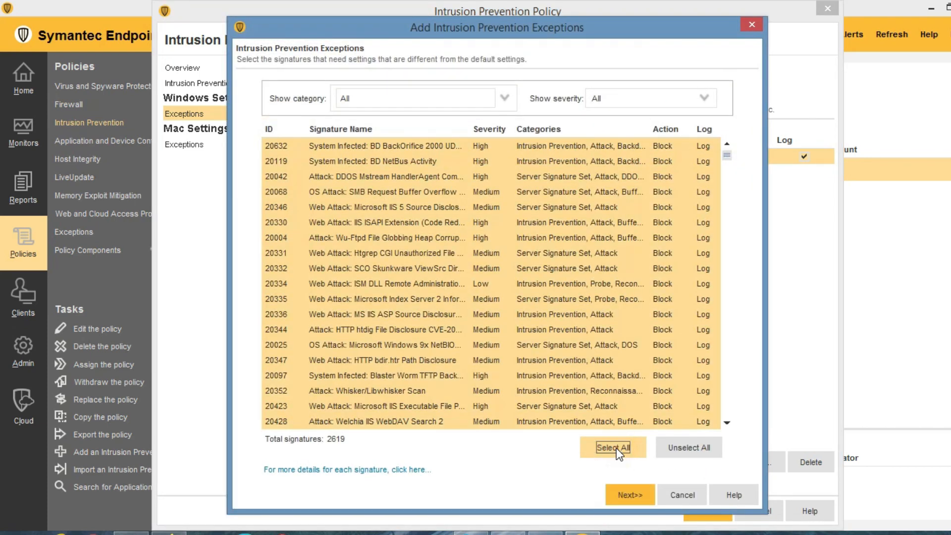
left_click(637, 495)
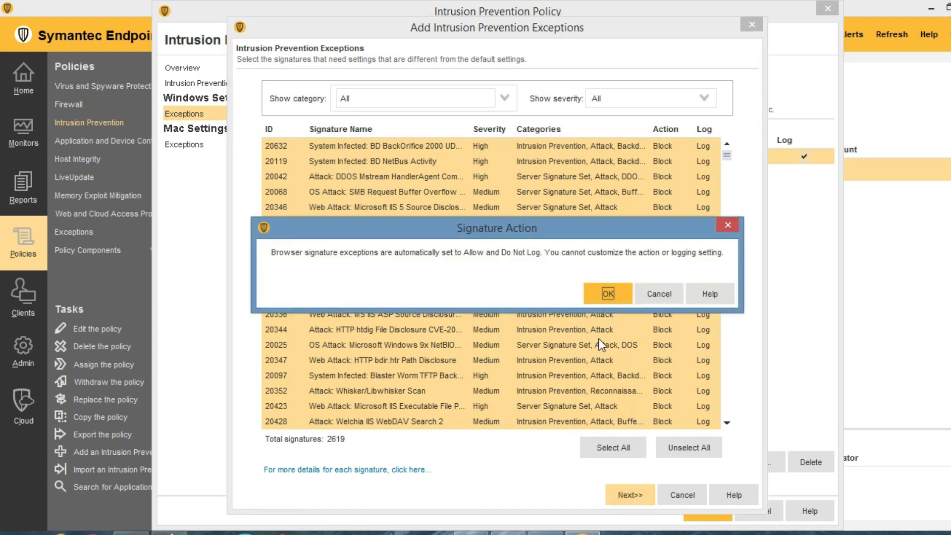
left_click(659, 294)
left_click(382, 242)
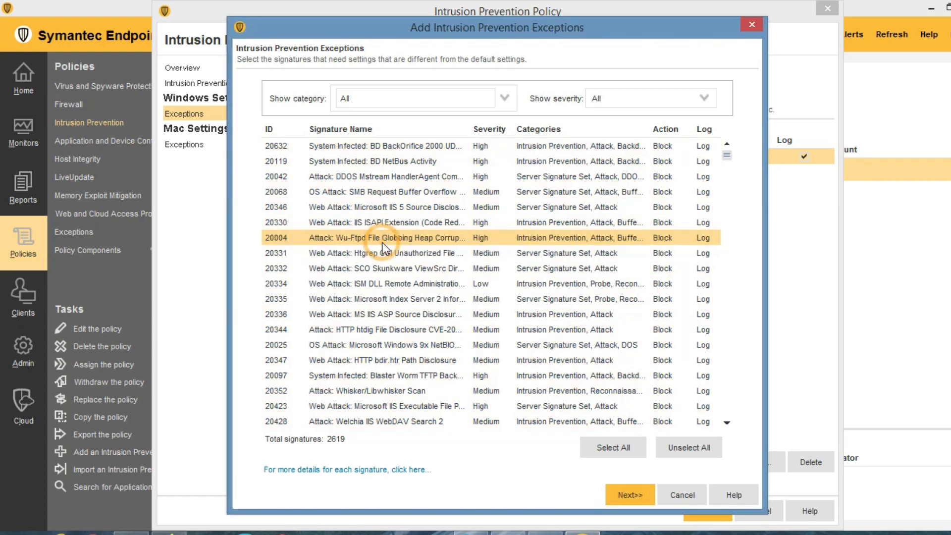
scroll(395, 254, "down", 8)
scroll(396, 255, "down", 15)
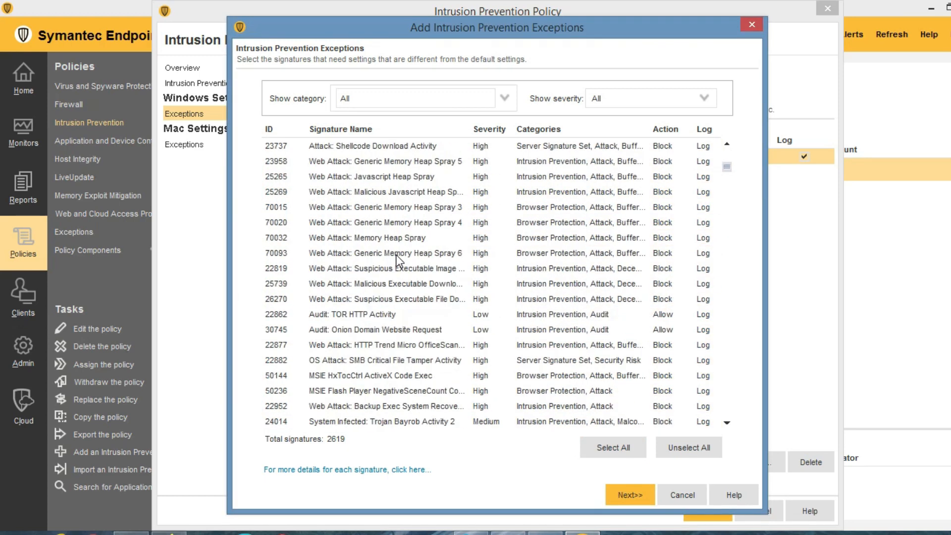
scroll(398, 273, "down", 3)
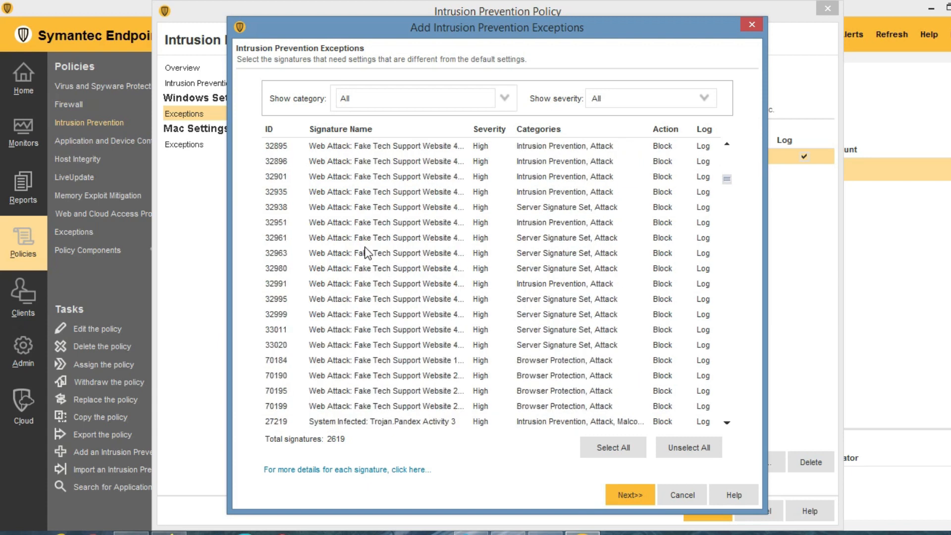
scroll(378, 293, "down", 6)
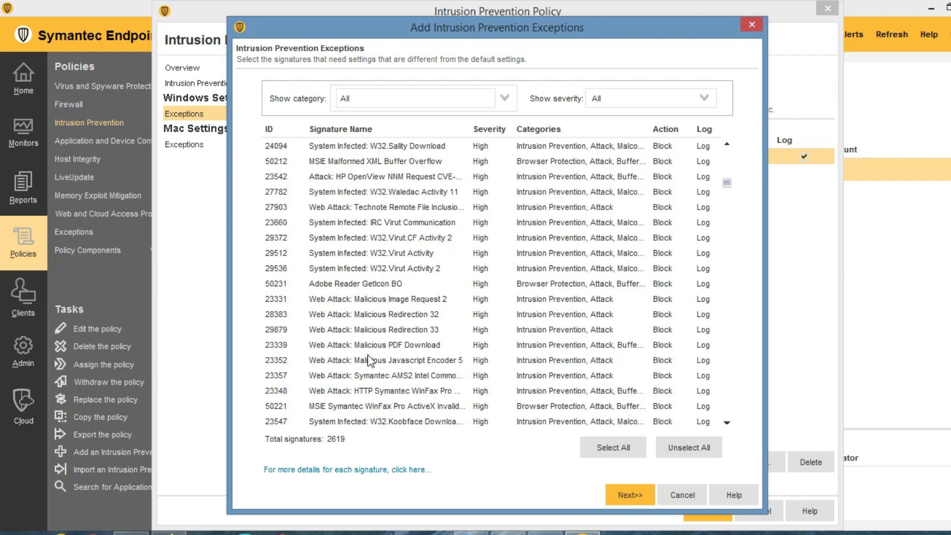
scroll(366, 359, "down", 10)
scroll(366, 360, "down", 6)
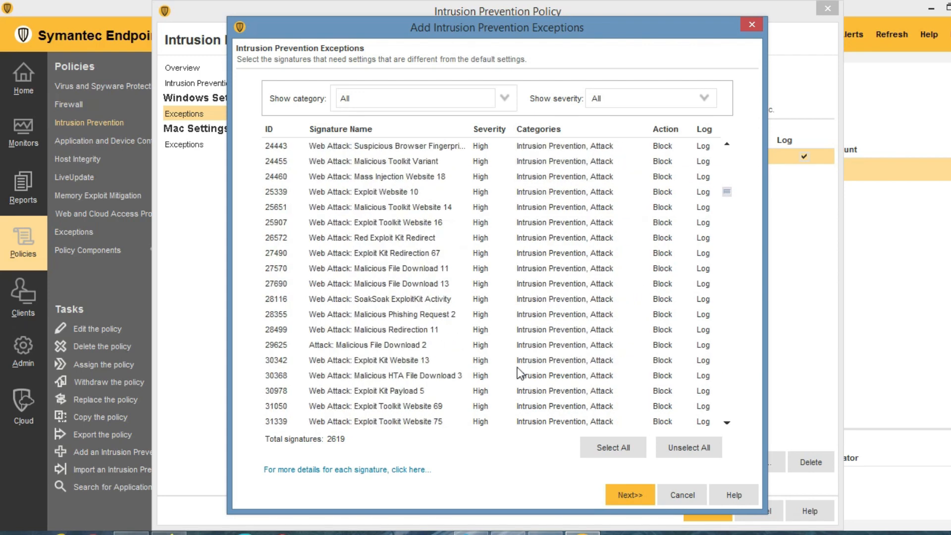
left_click_drag(726, 193, 727, 148)
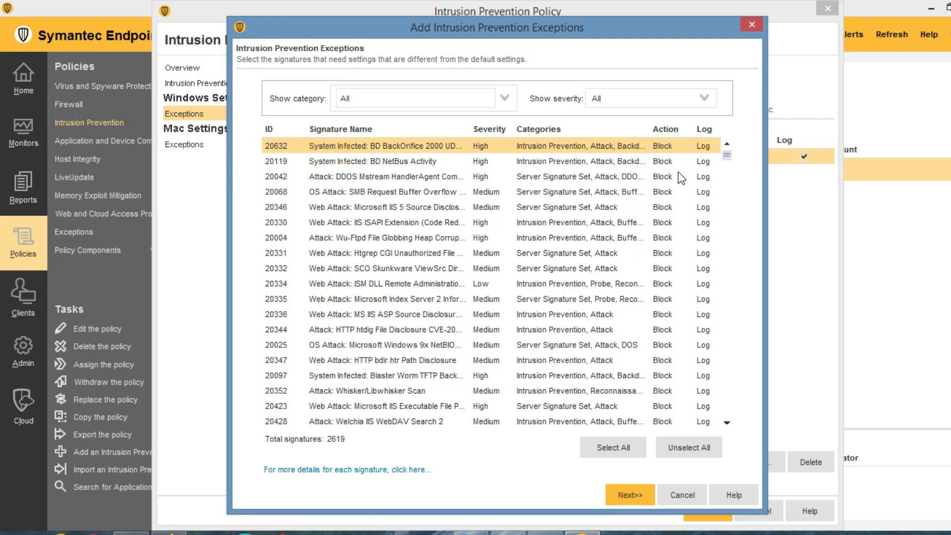
left_click_drag(727, 158, 718, 448)
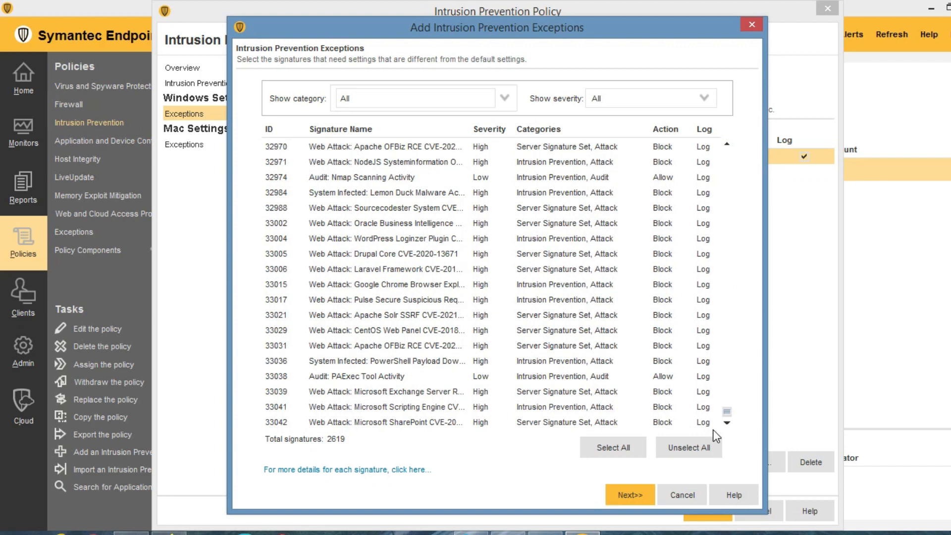
Add signature 33038 (Audit: PAExec Tool Activity) as an exception with action Allow and logging.
left_click(335, 377)
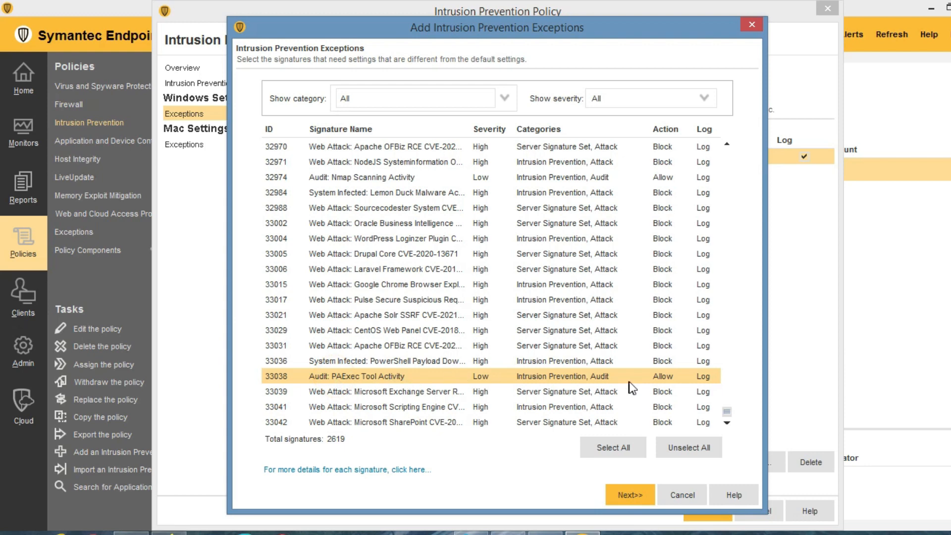
left_click(617, 445)
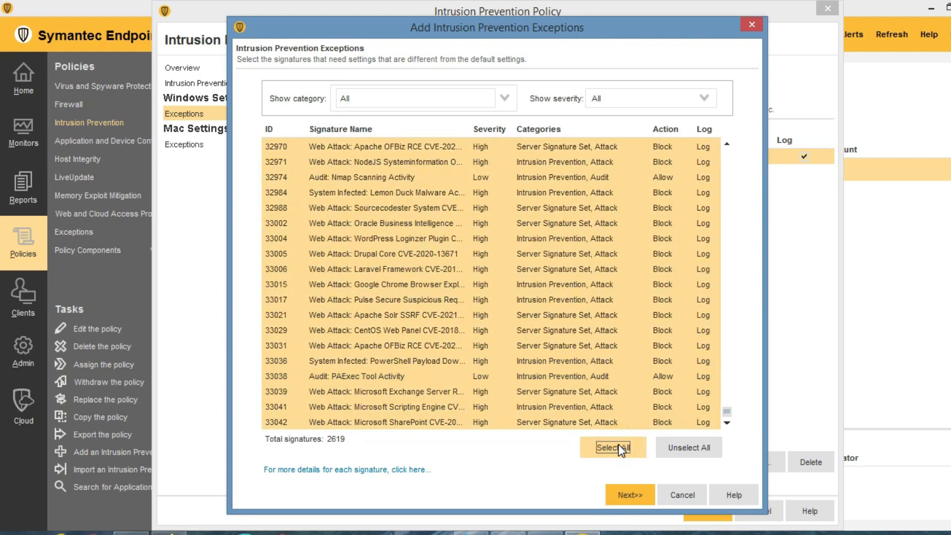
left_click(602, 407)
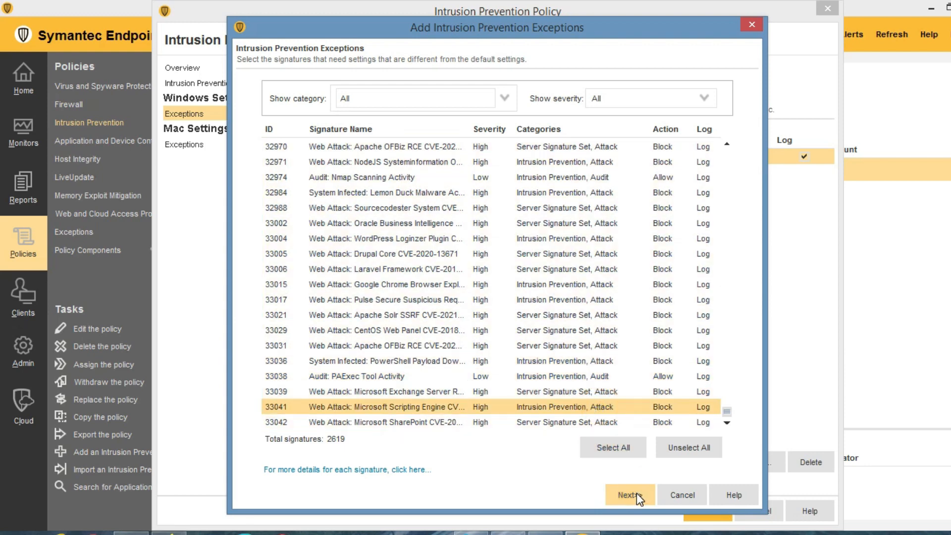
left_click(399, 378)
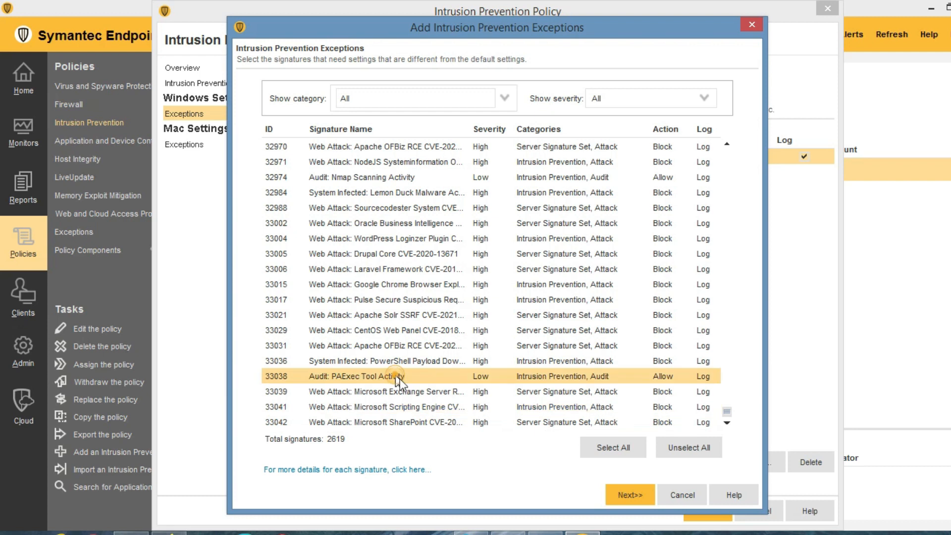
left_click(629, 493)
left_click(450, 314)
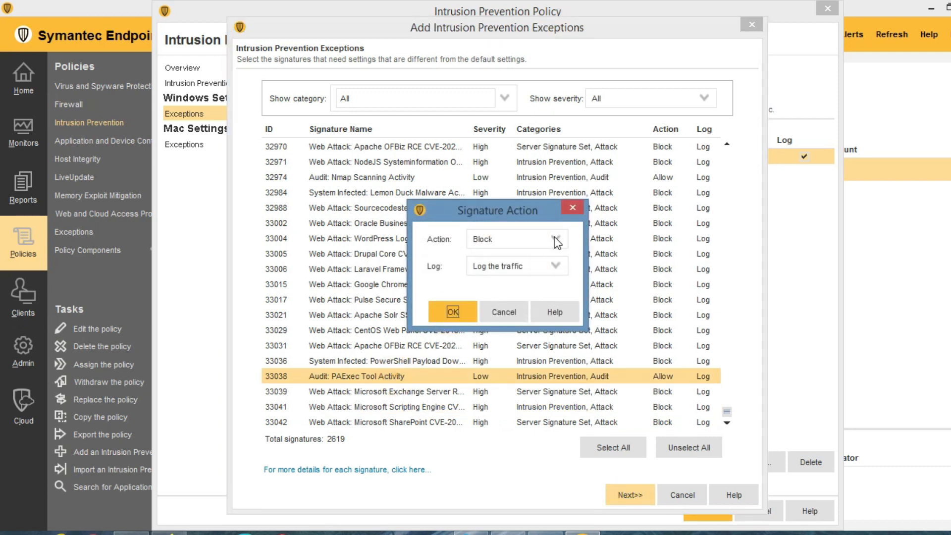
left_click(556, 240)
left_click(504, 266)
left_click(454, 310)
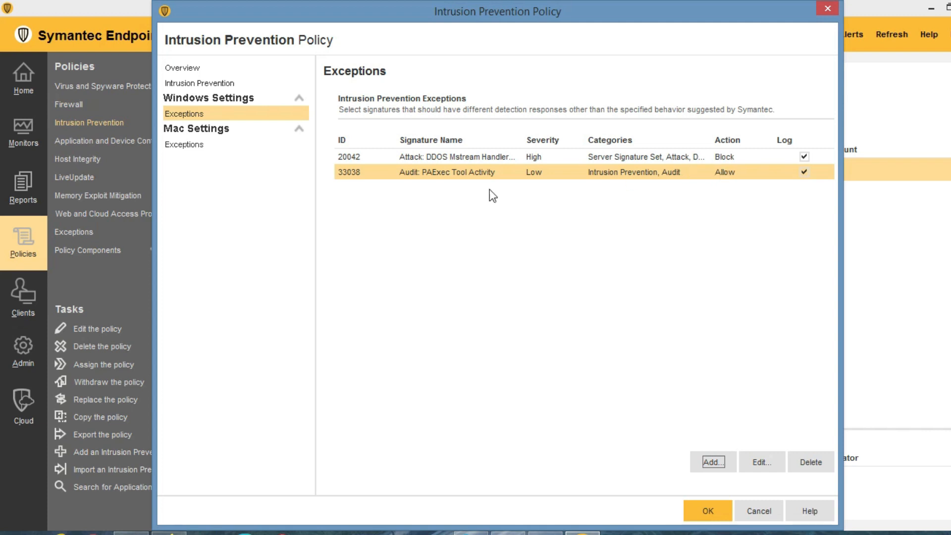
View the Mac exceptions, cancel the Intrusion Prevention editor, and list Application and Device Control policies.
left_click(190, 143)
left_click(756, 510)
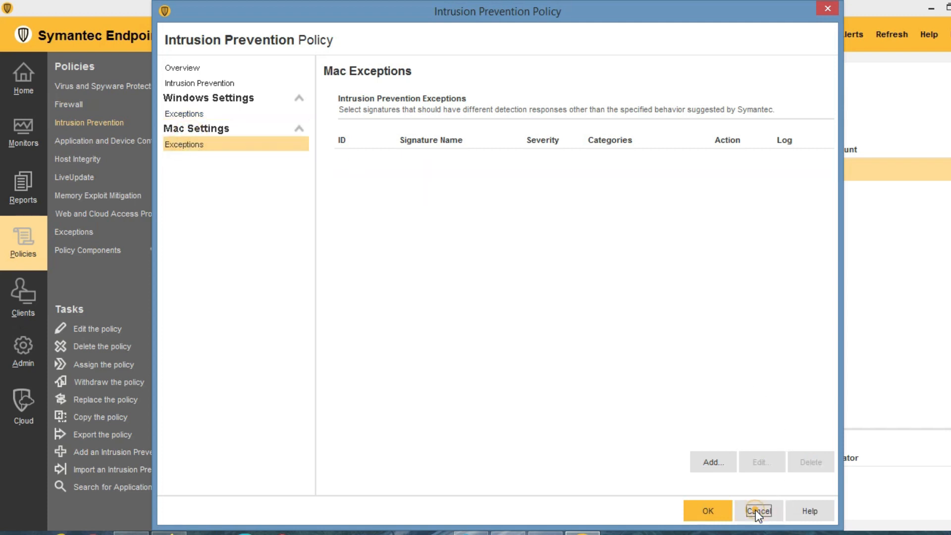
left_click(100, 143)
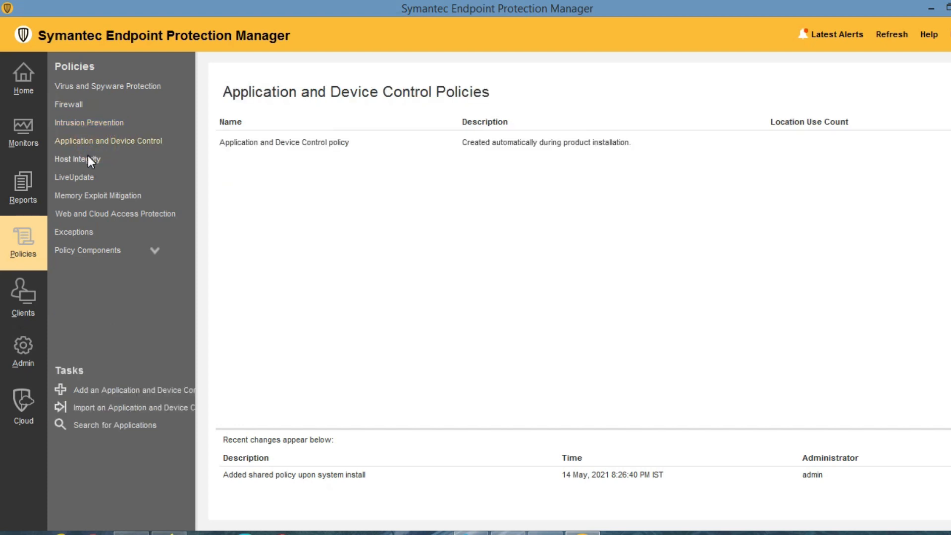
Open the Application and Device Control policy and review its Application Control rule sets.
double_click(276, 144)
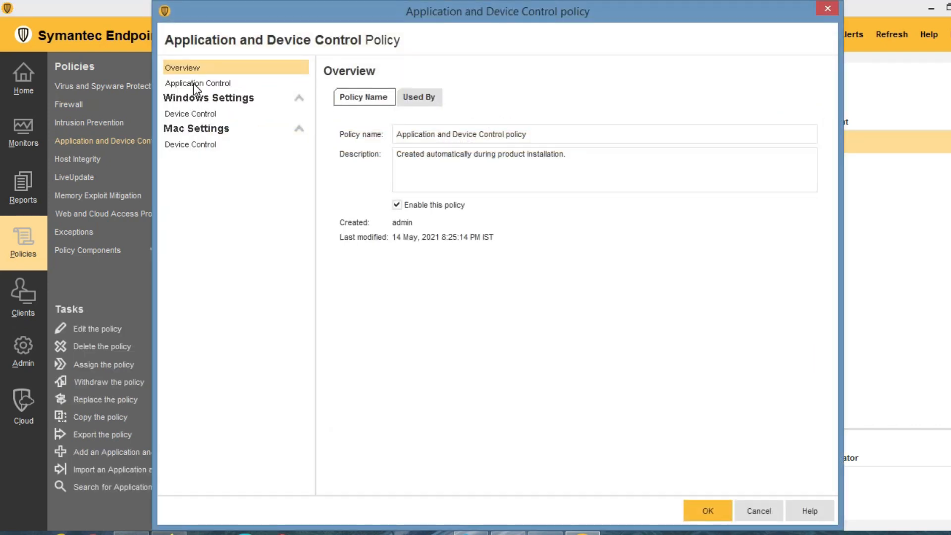
left_click(193, 83)
left_click(195, 114)
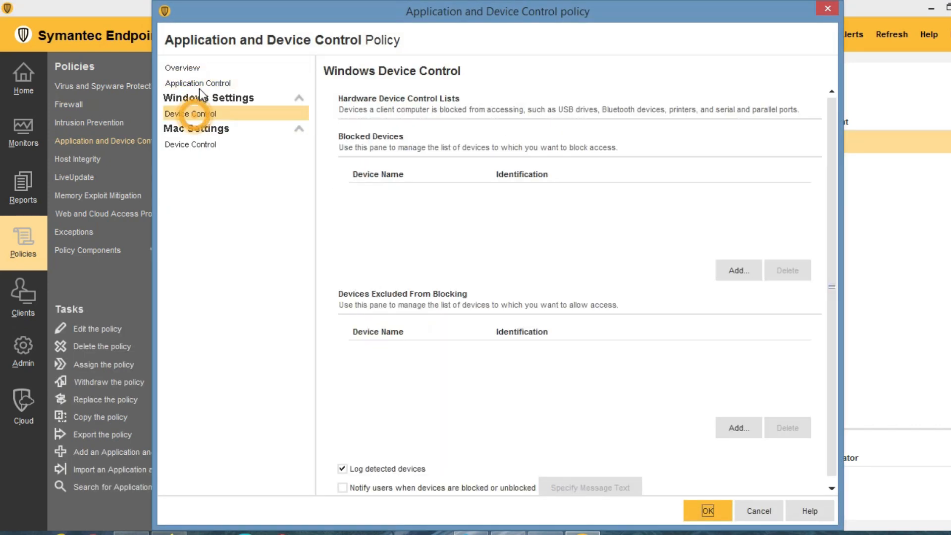
left_click(201, 82)
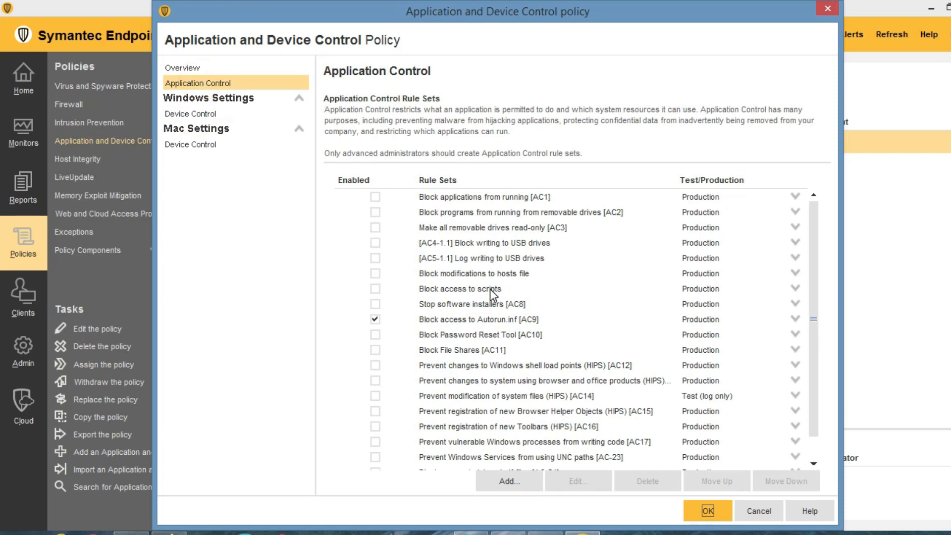
scroll(491, 279, "down", 1)
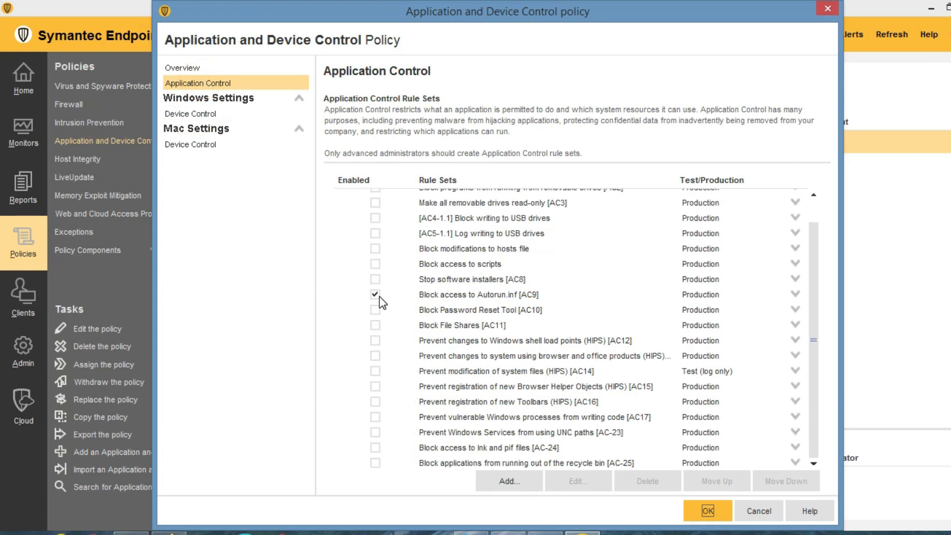
left_click(480, 293)
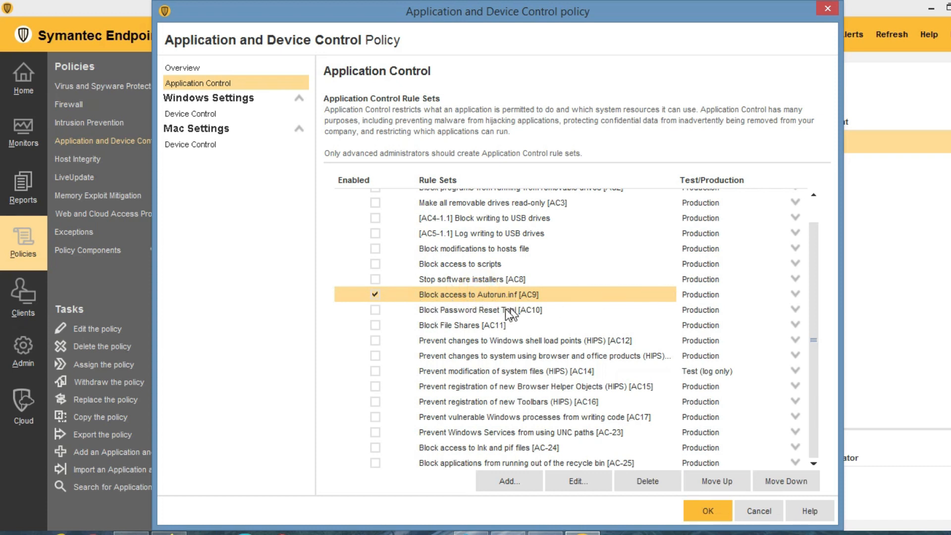
left_click(452, 310)
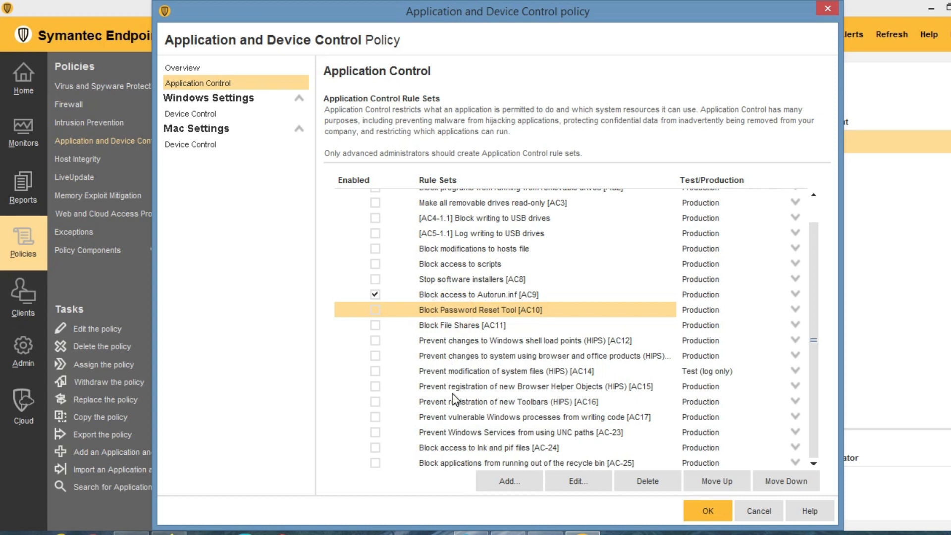
scroll(456, 399, "up", 1)
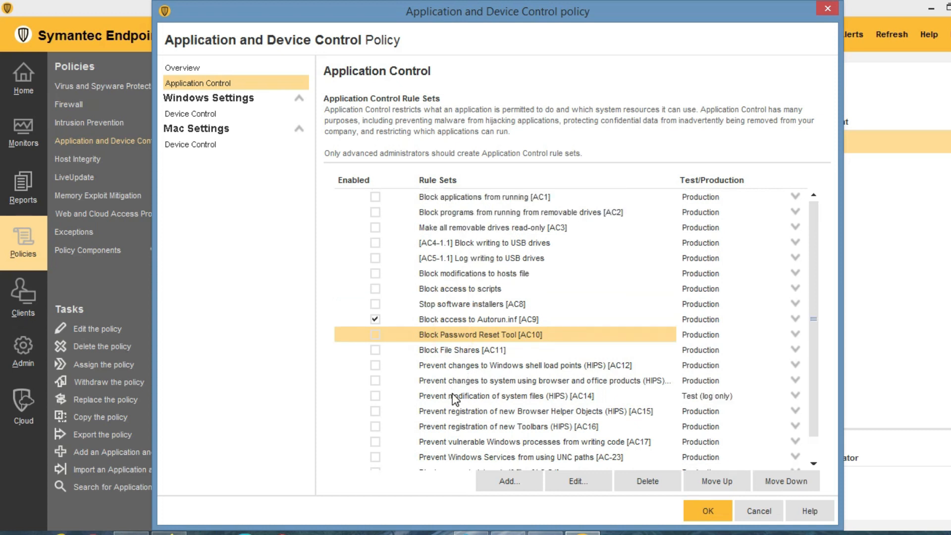
Enable rule sets AC1 (block applications from running) and AC3 (read-only removable drives), and add a new rule set.
left_click(375, 195)
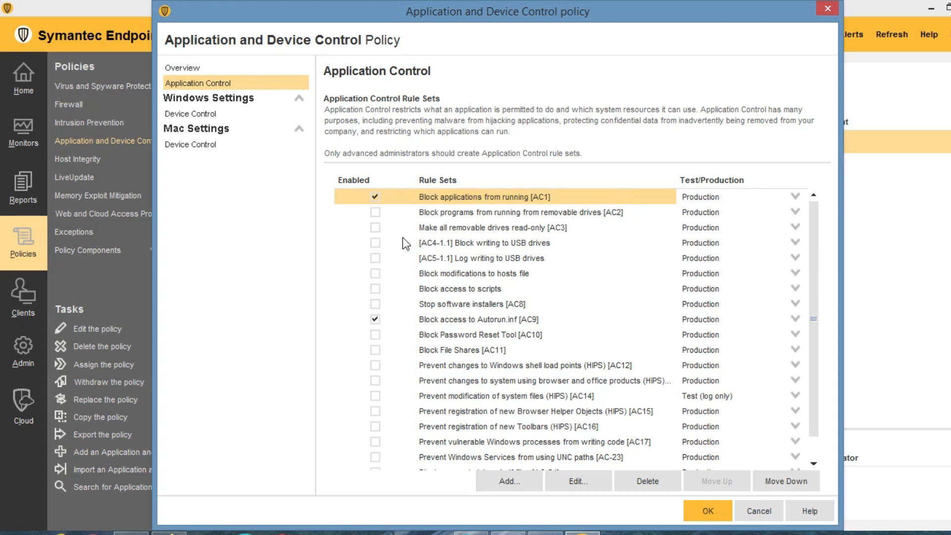
left_click(375, 227)
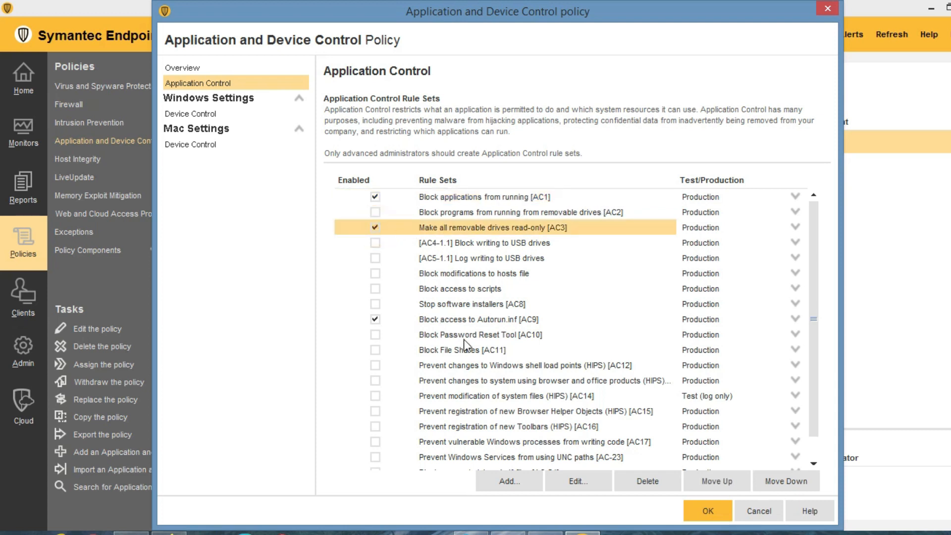
scroll(471, 346, "down", 1)
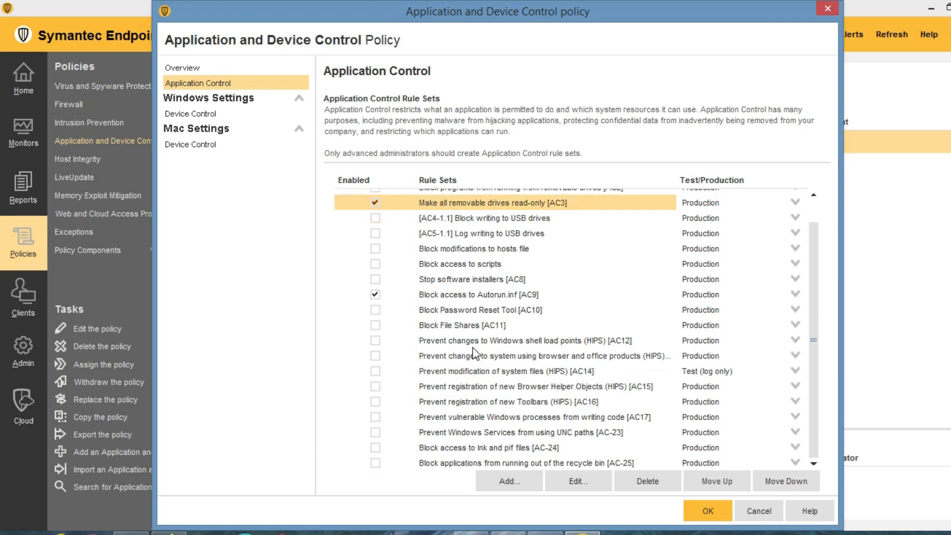
left_click(504, 480)
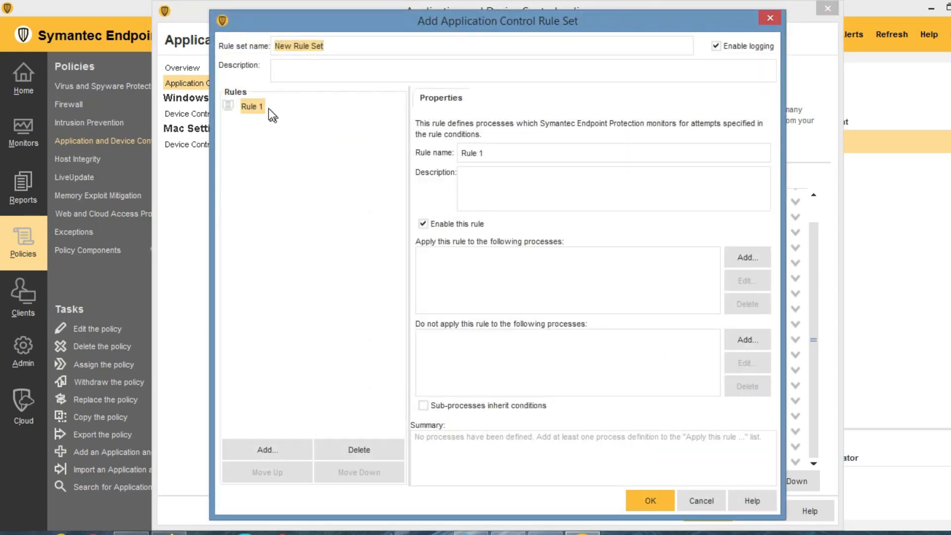
Add Rule 2 to the new rule set with a Registry Access Attempts condition.
left_click(252, 106)
right_click(256, 106)
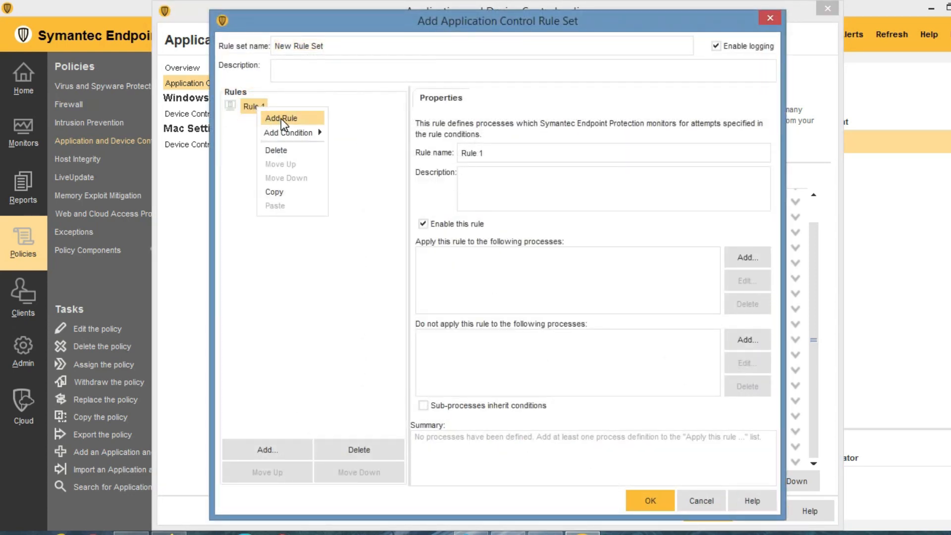
left_click(280, 118)
right_click(262, 124)
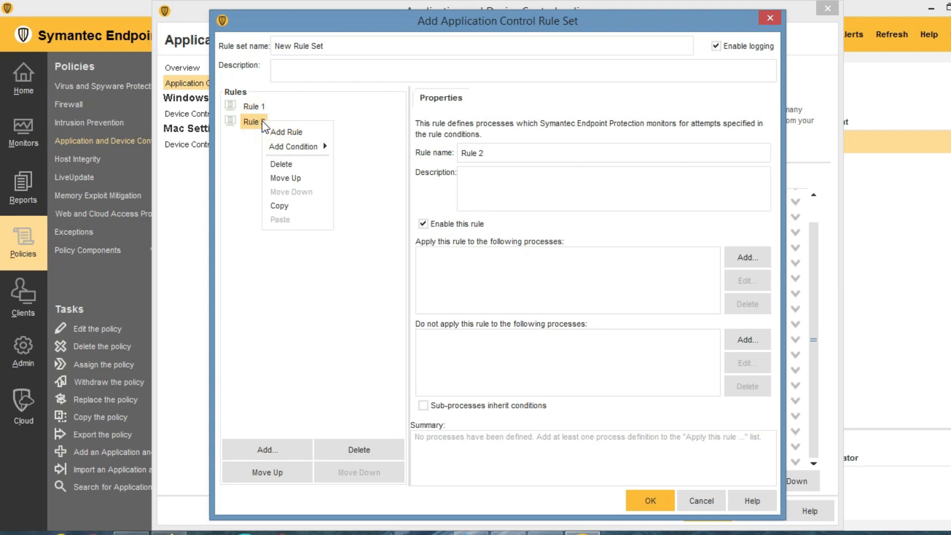
mouse_move(296, 144)
left_click(364, 147)
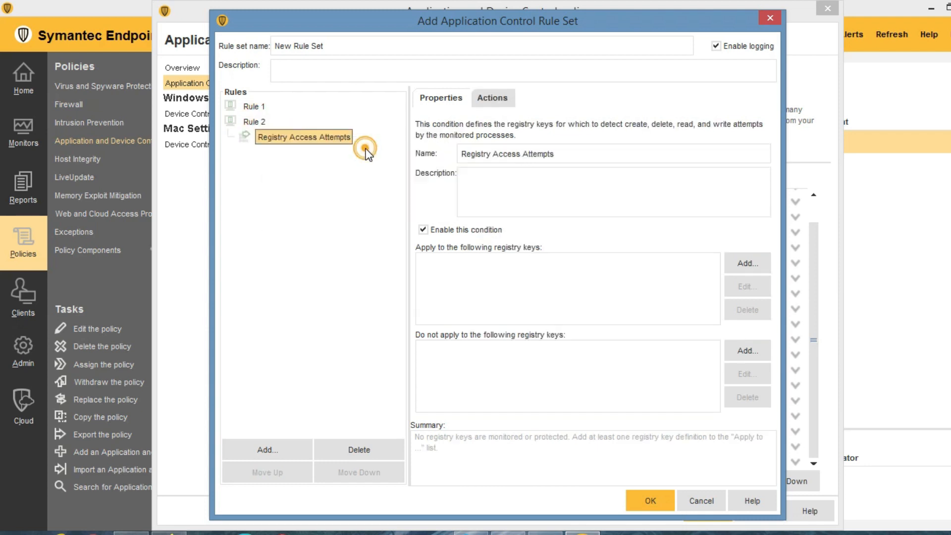
Describe the condition as 'DW no changes', set it to block read attempts, and save the rule set.
left_click(506, 194)
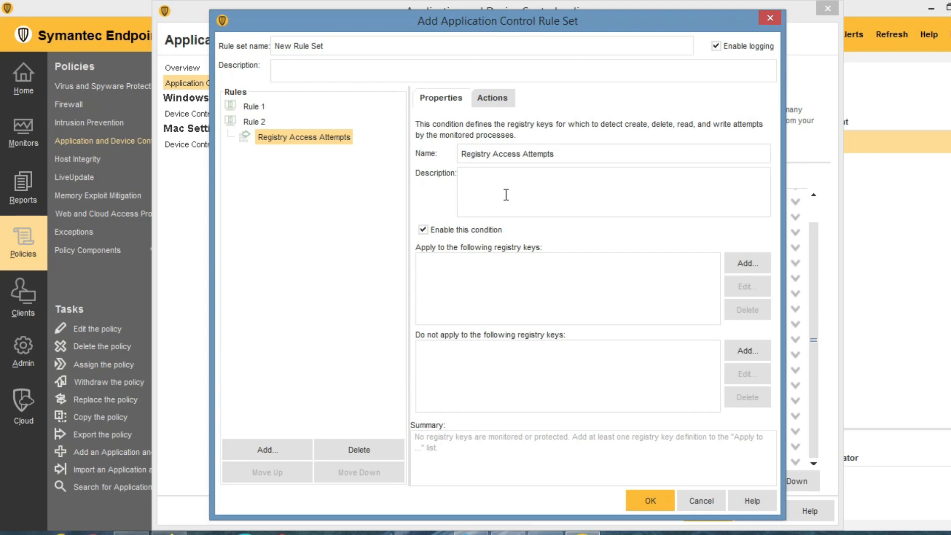
type("DW no changes")
left_click(507, 101)
left_click(424, 191)
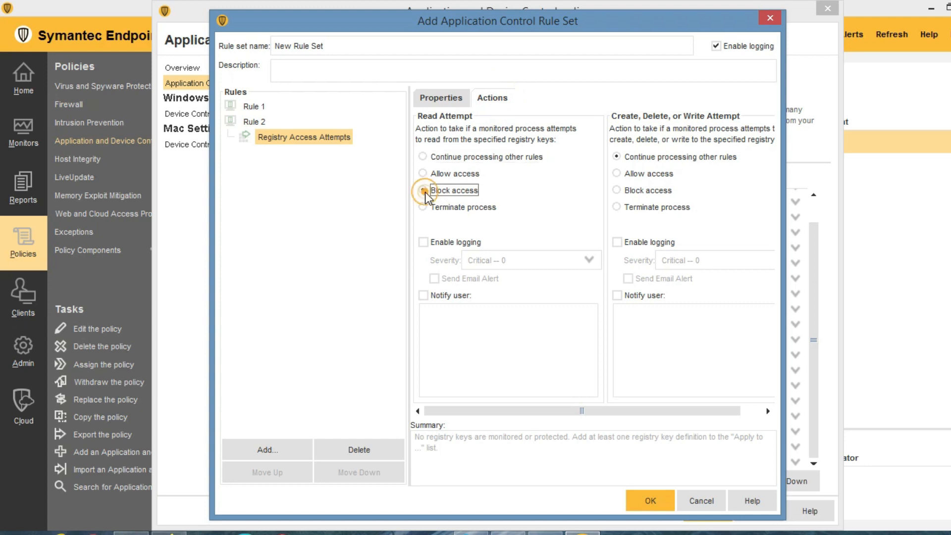
left_click(658, 501)
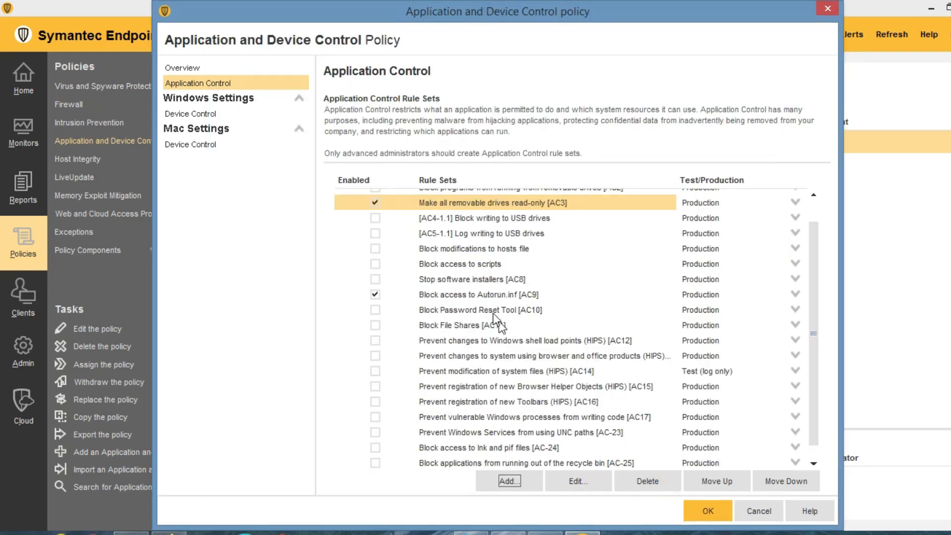
Enable AC12 to prevent changes to Windows shell load points, then view the Windows Device Control settings.
scroll(494, 311, "up", 1)
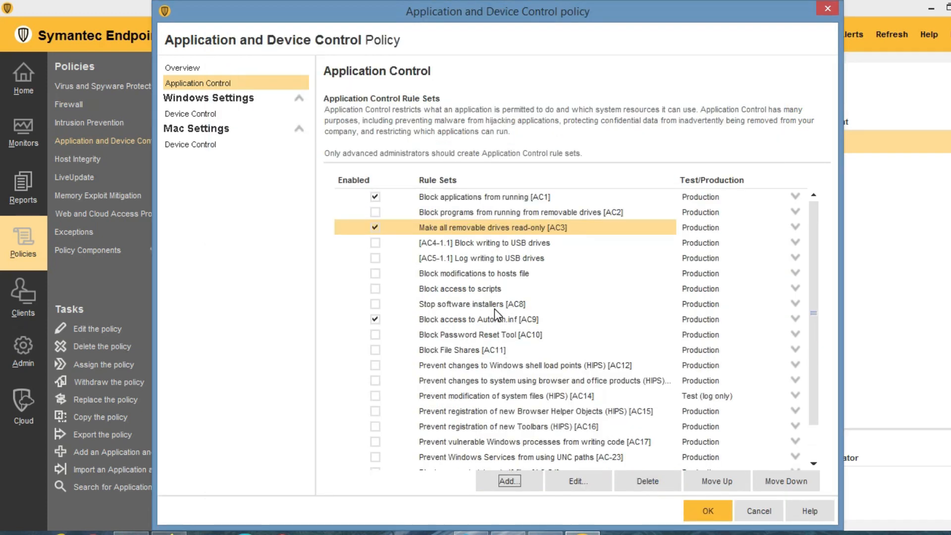
scroll(498, 327, "down", 2)
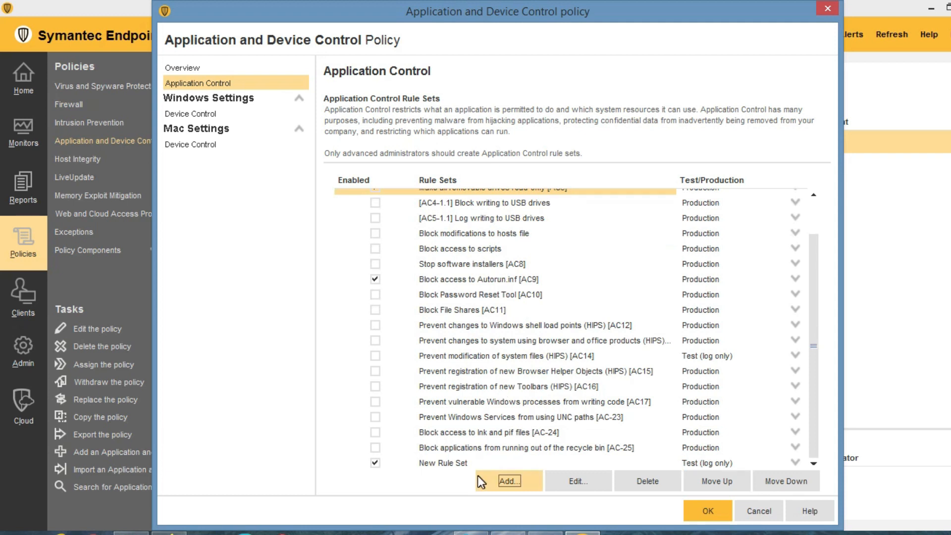
left_click(454, 463)
scroll(448, 411, "up", 2)
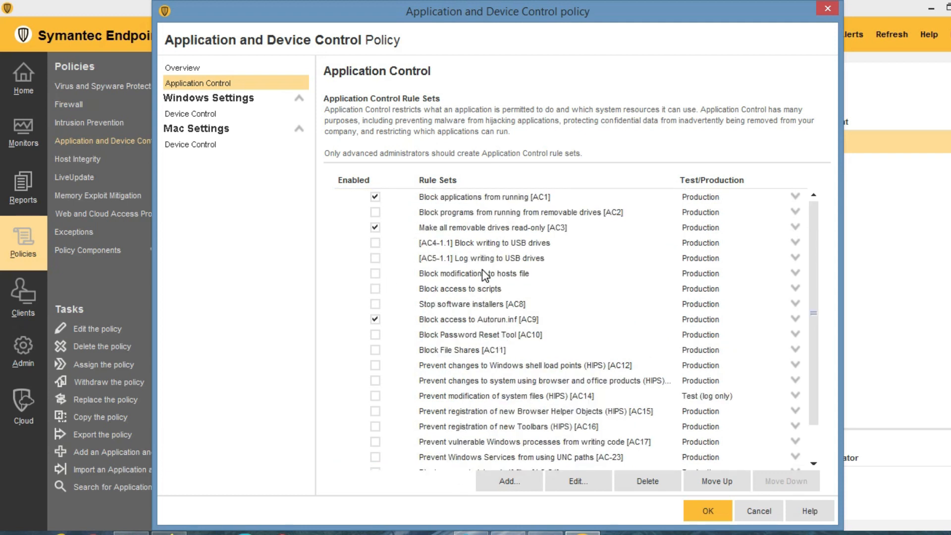
scroll(515, 384, "down", 2)
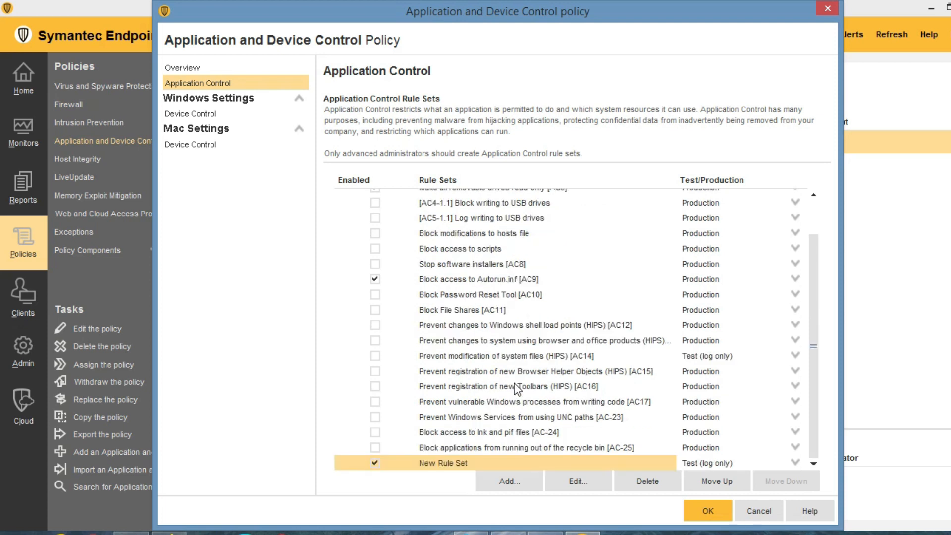
left_click(377, 325)
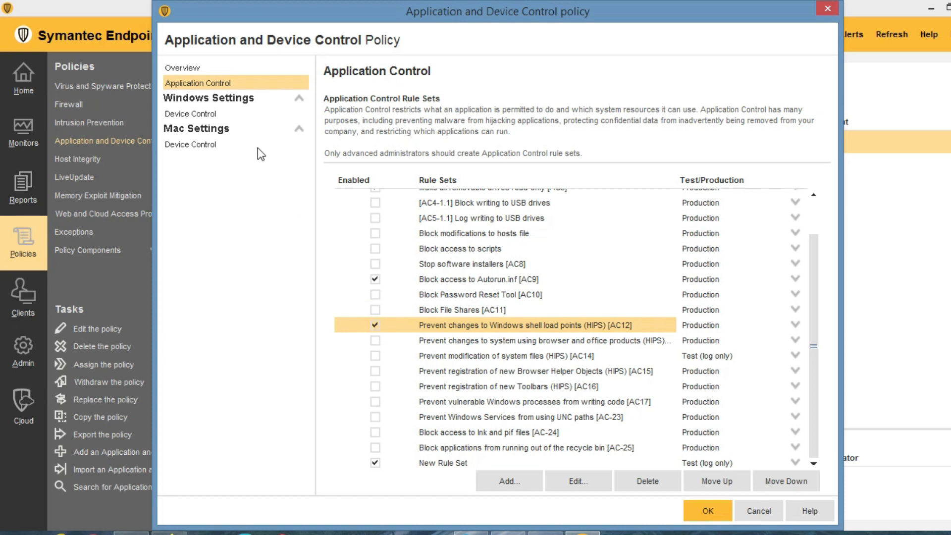
left_click(189, 115)
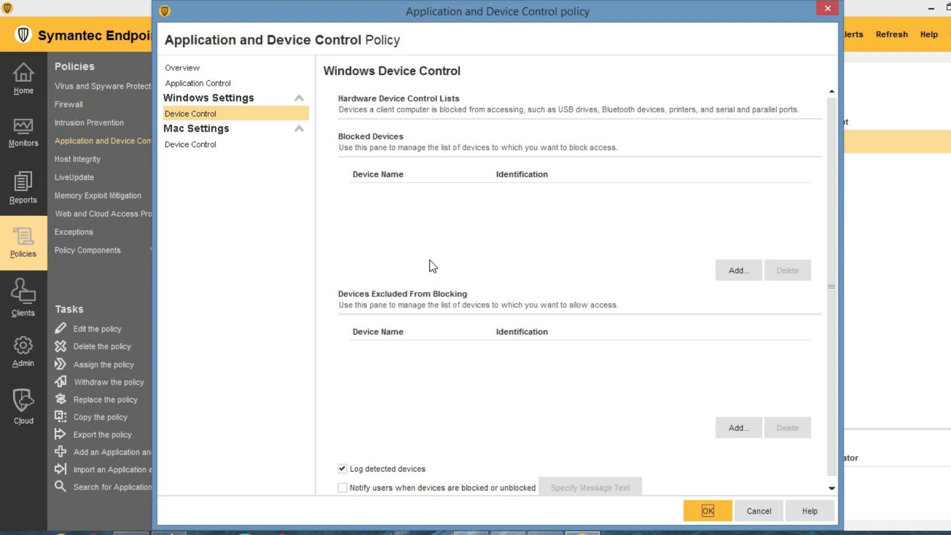
Add USB to the policy's Blocked Devices list.
left_click(726, 272)
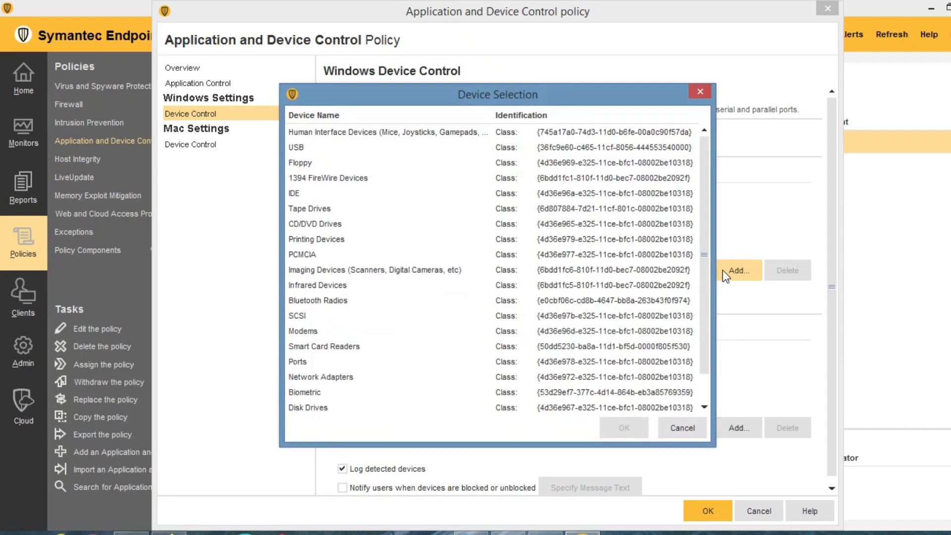
left_click(304, 147)
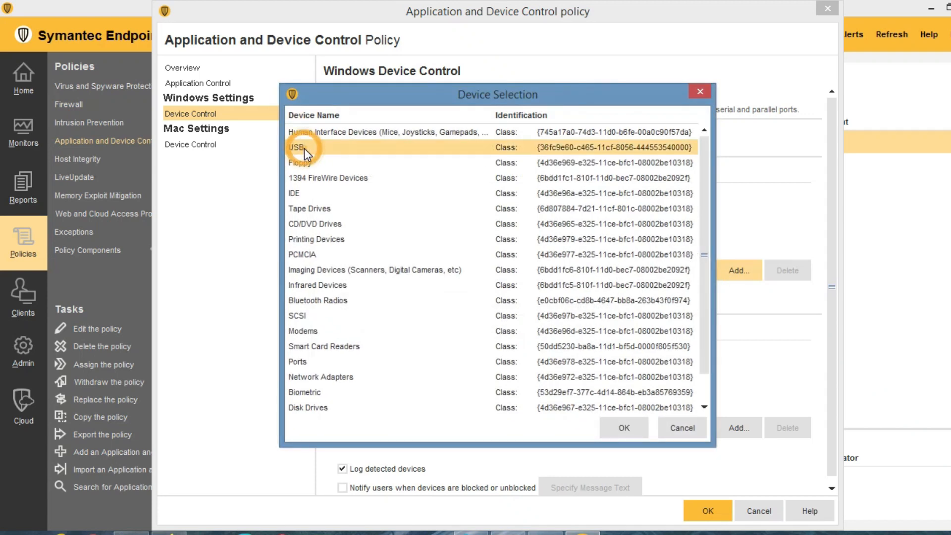
left_click(623, 428)
left_click(362, 192)
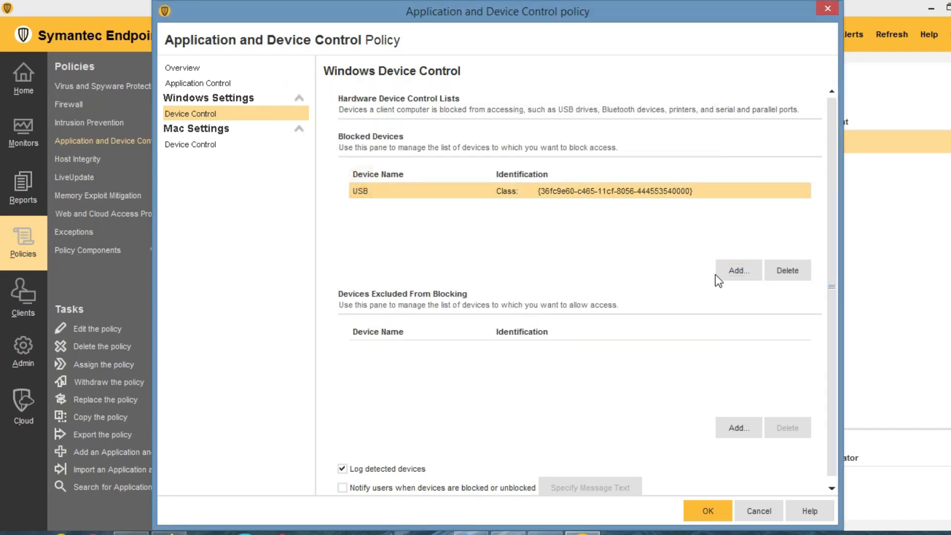
Add Modems to the Blocked Devices list alongside USB.
left_click(732, 267)
left_click(315, 147)
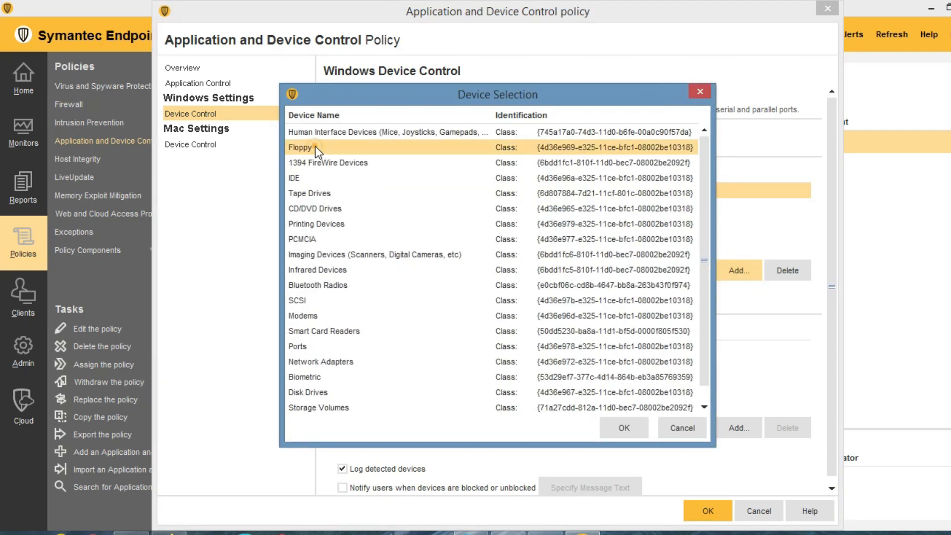
left_click(311, 193)
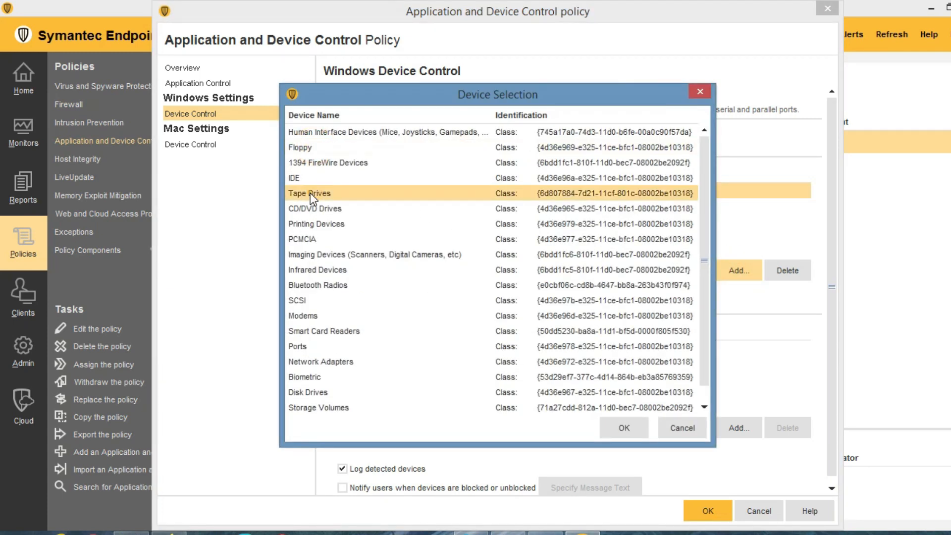
left_click(315, 224)
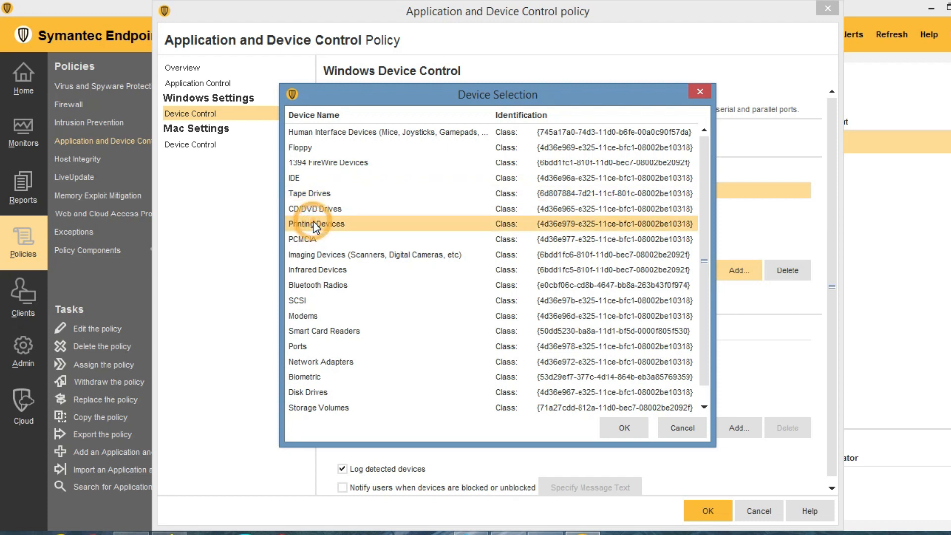
left_click(312, 316)
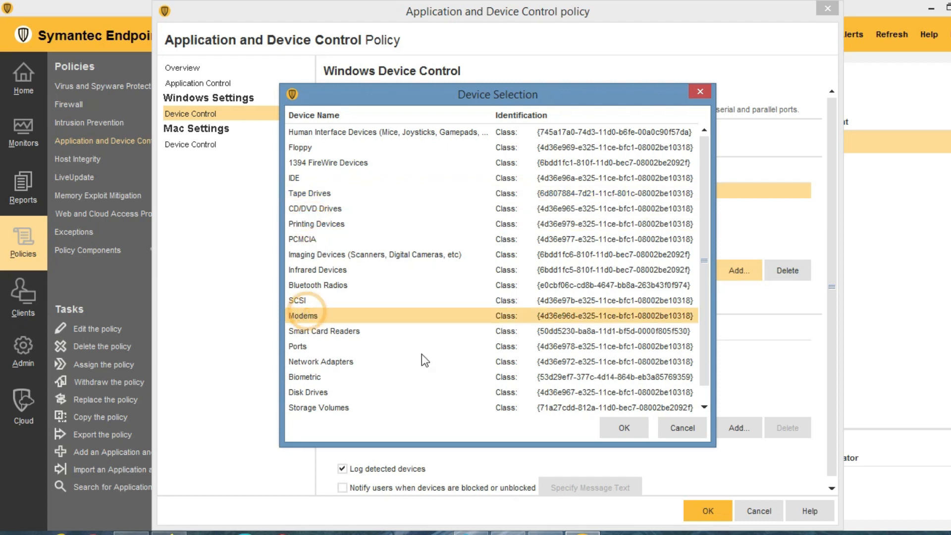
left_click(625, 428)
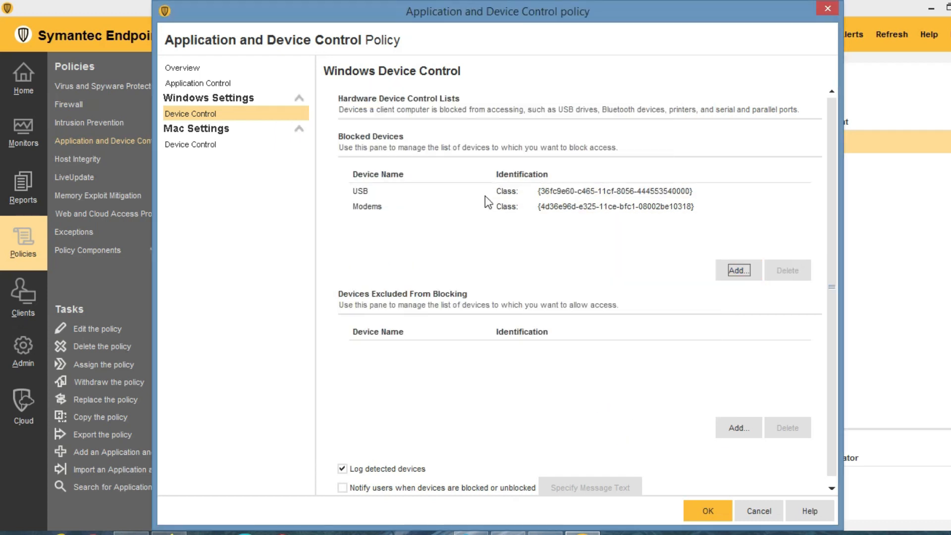
left_click(558, 193)
left_click(372, 208)
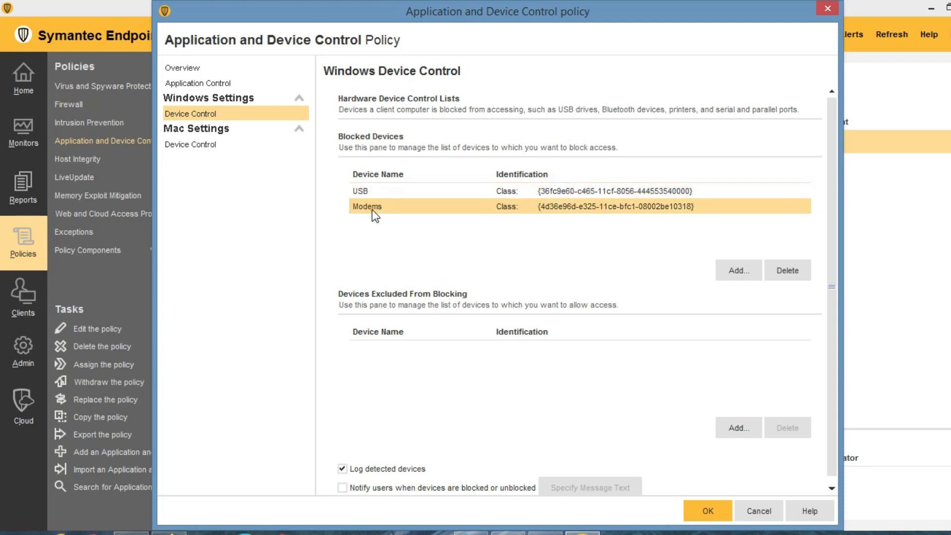
Dismiss the device list without adding anything and save the policy.
left_click(730, 272)
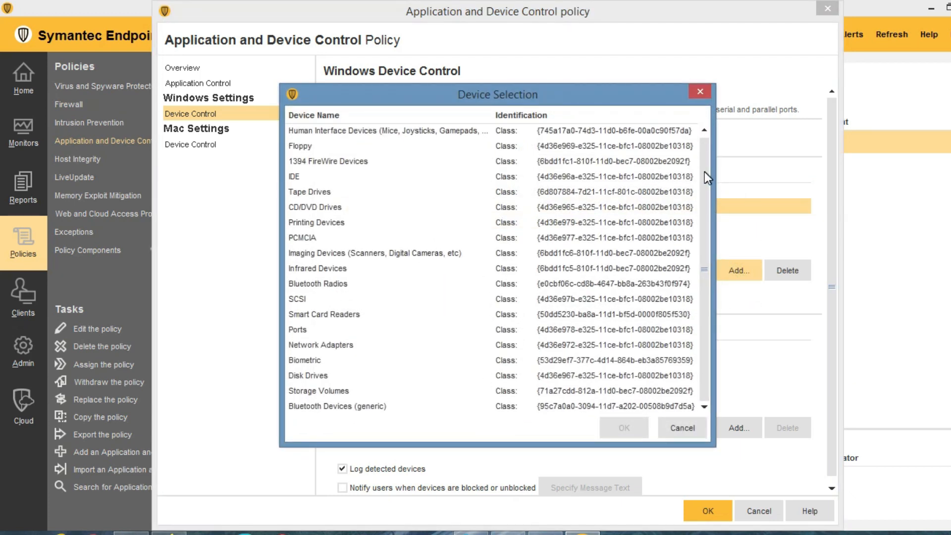
left_click(688, 429)
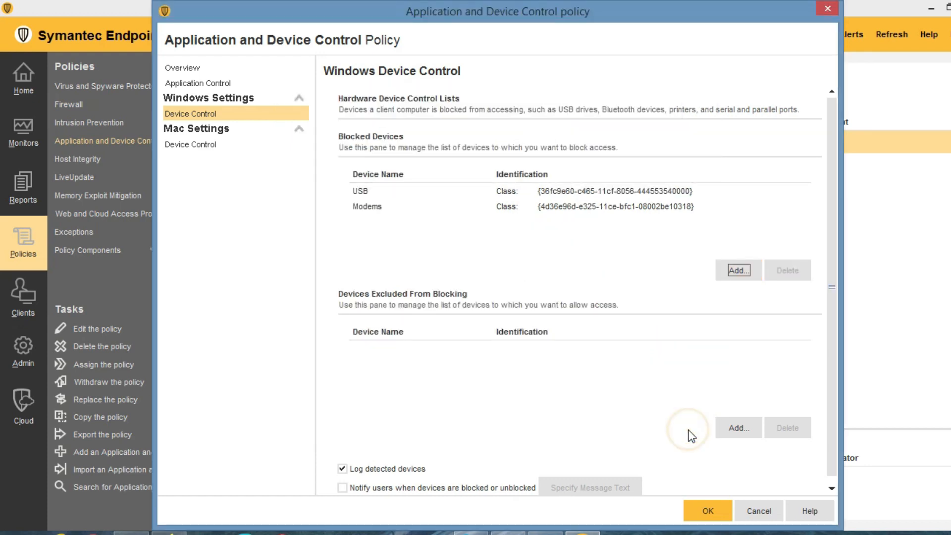
left_click(708, 510)
Show the Hardware Devices catalogue under Policy Components.
left_click(155, 250)
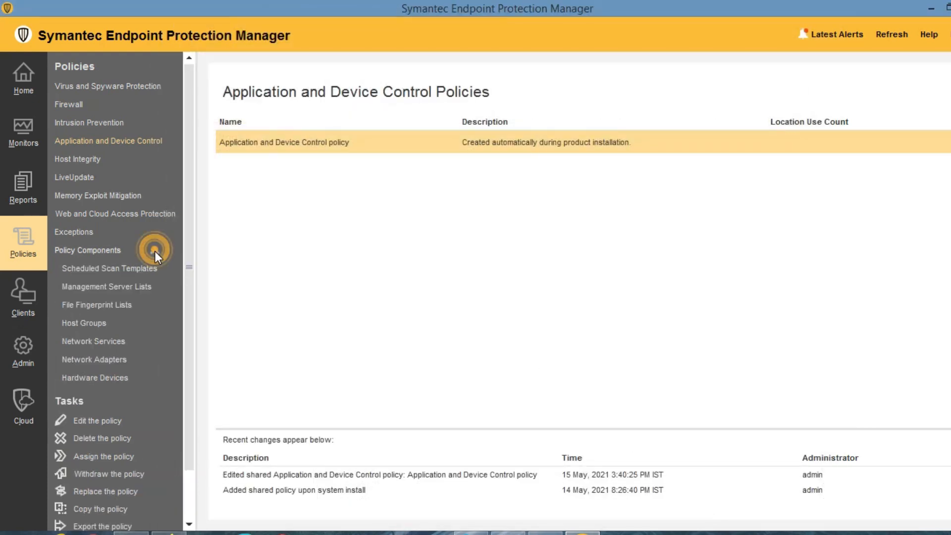
left_click(87, 377)
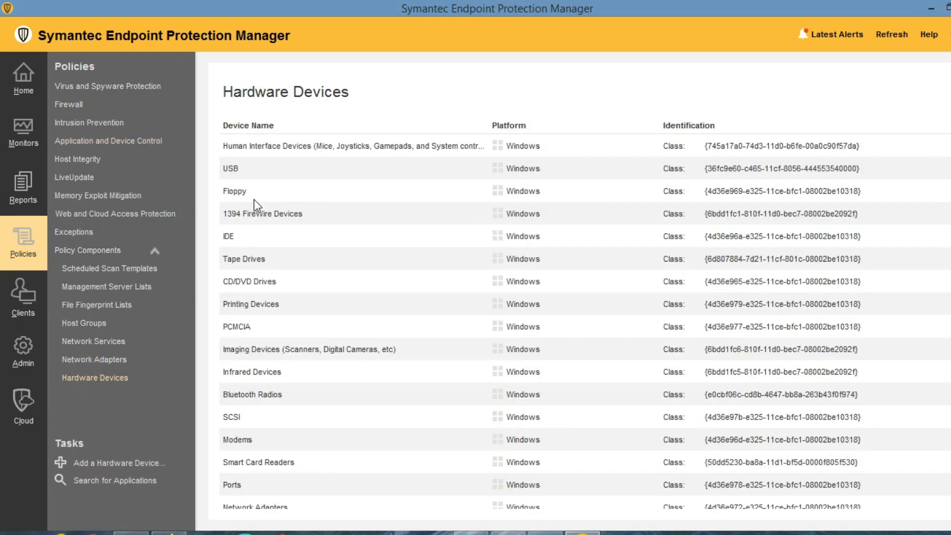
scroll(296, 241, "down", 4)
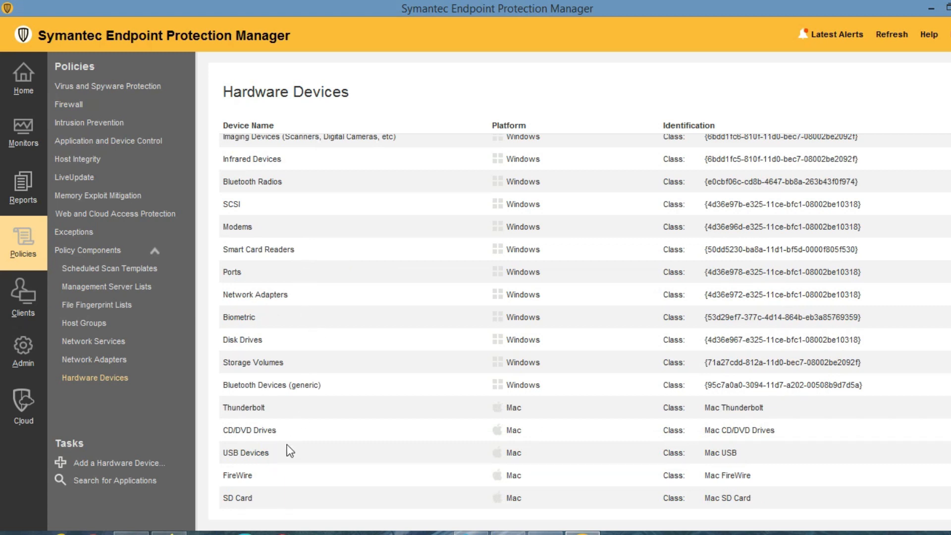
scroll(287, 431, "up", 4)
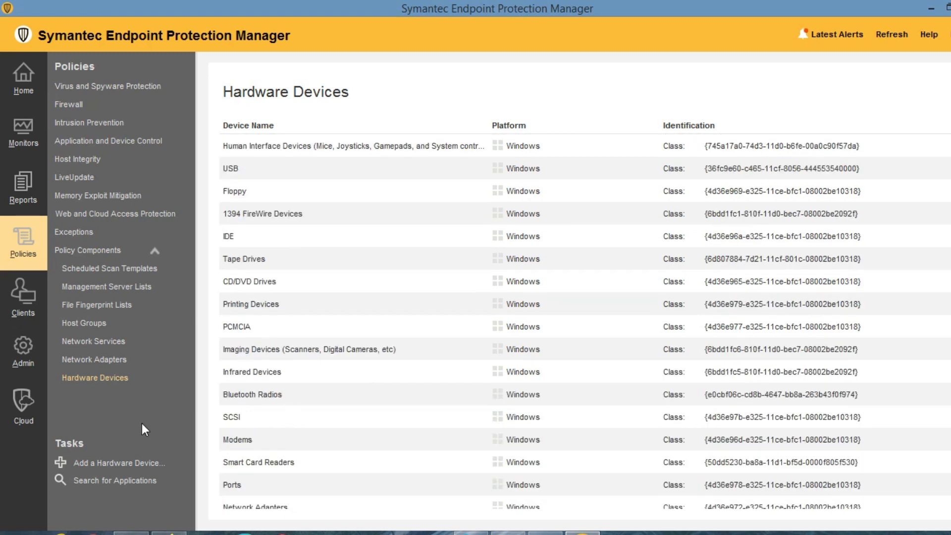
Create hardware device 'Security Vision device blocked' with class ID xyz-huy-1234, then return to policies.
left_click(109, 463)
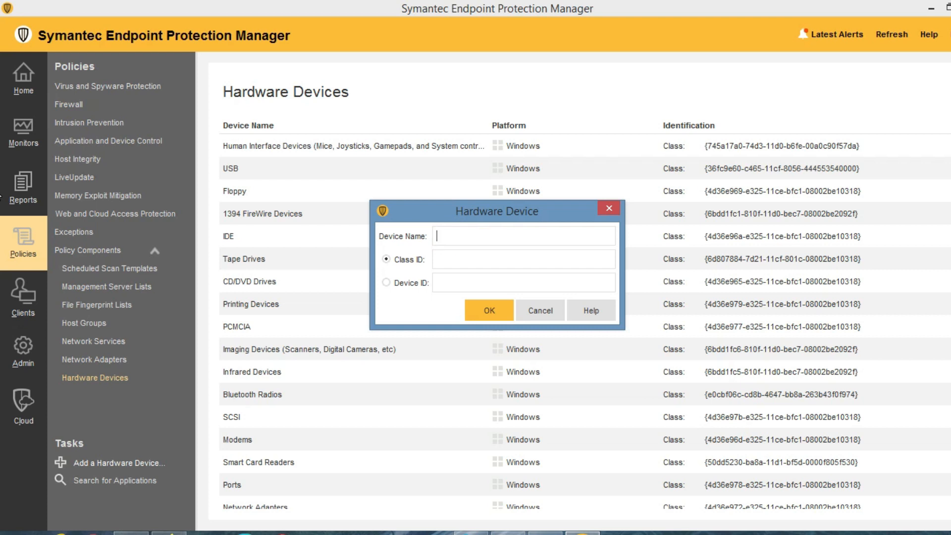
type("Security Vision device blocked")
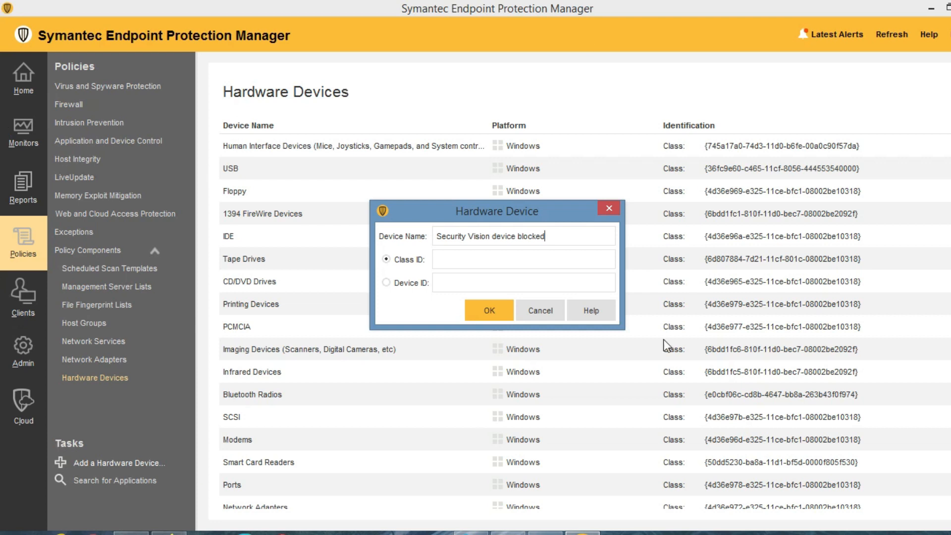
left_click(558, 268)
type("xyz-huy-1234")
left_click(497, 316)
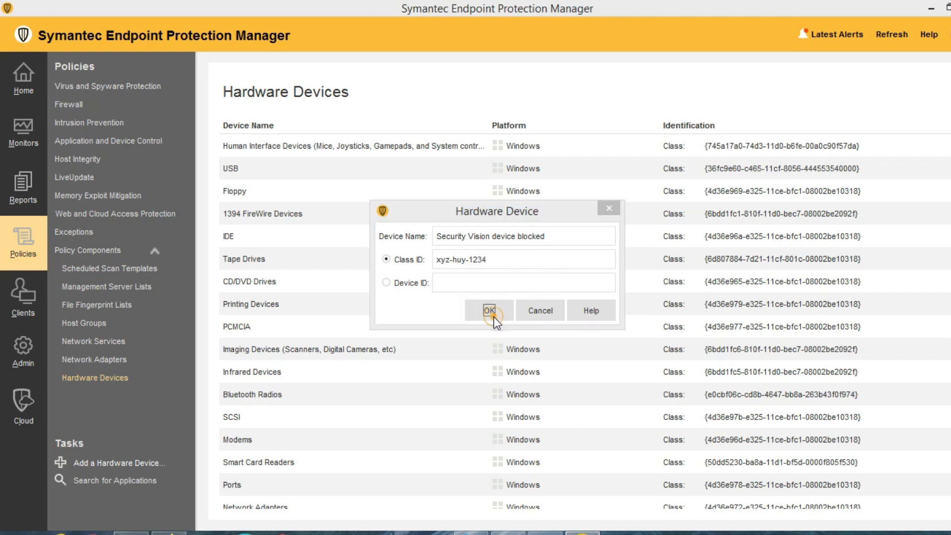
scroll(430, 362, "down", 5)
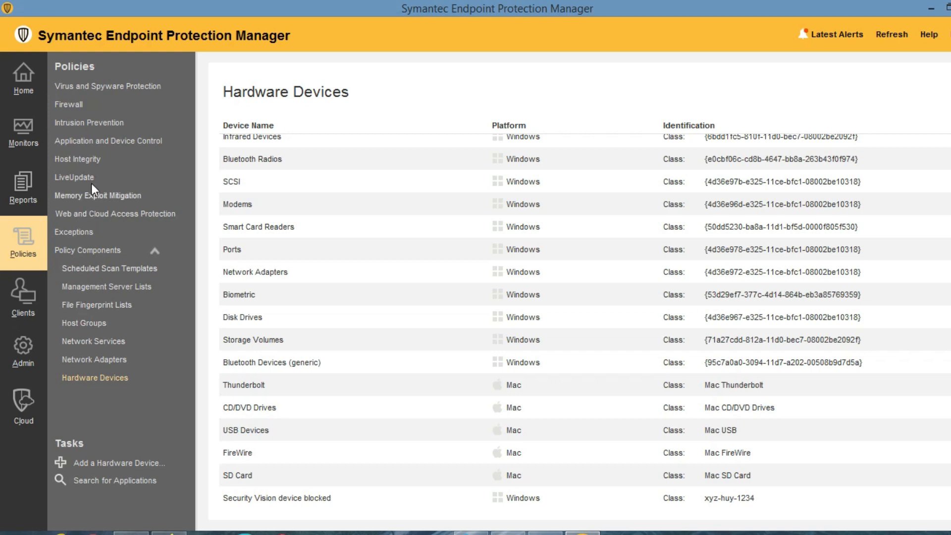
left_click(99, 141)
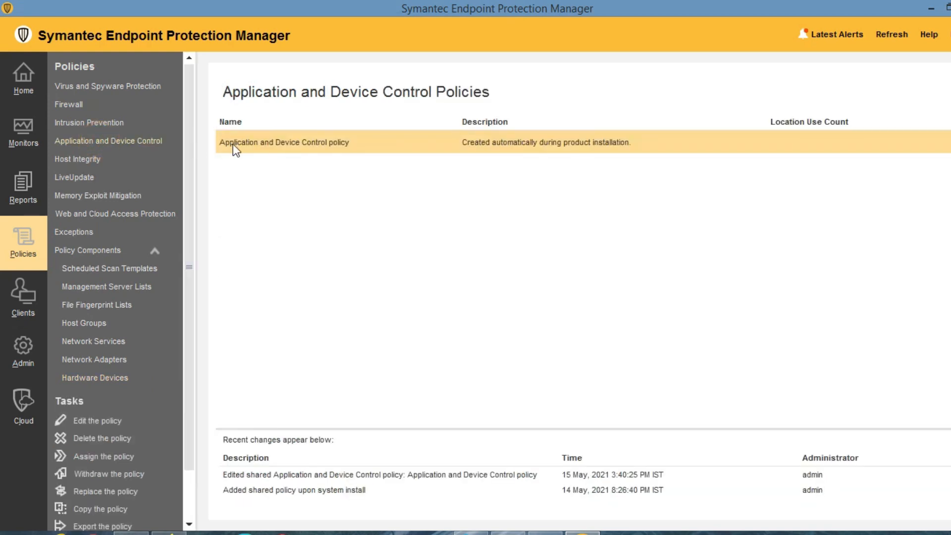
Add 'Security Vision device blocked' to the policy's Blocked Devices list.
double_click(248, 143)
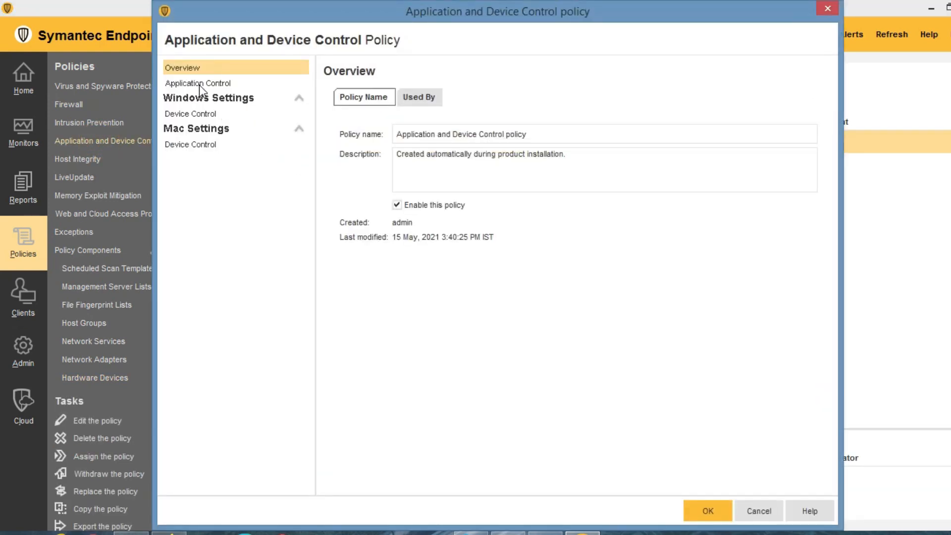
left_click(194, 114)
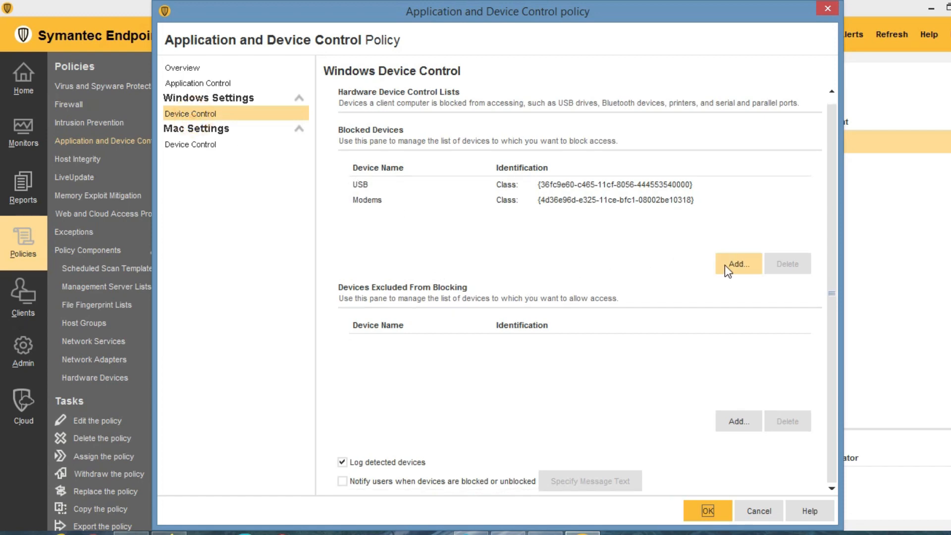
left_click(726, 265)
left_click(312, 134)
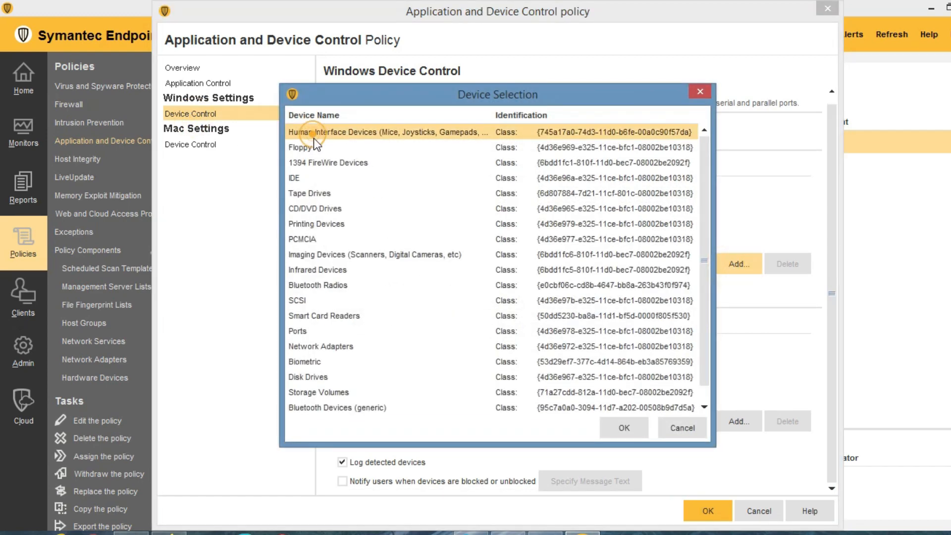
scroll(313, 138, "down", 1)
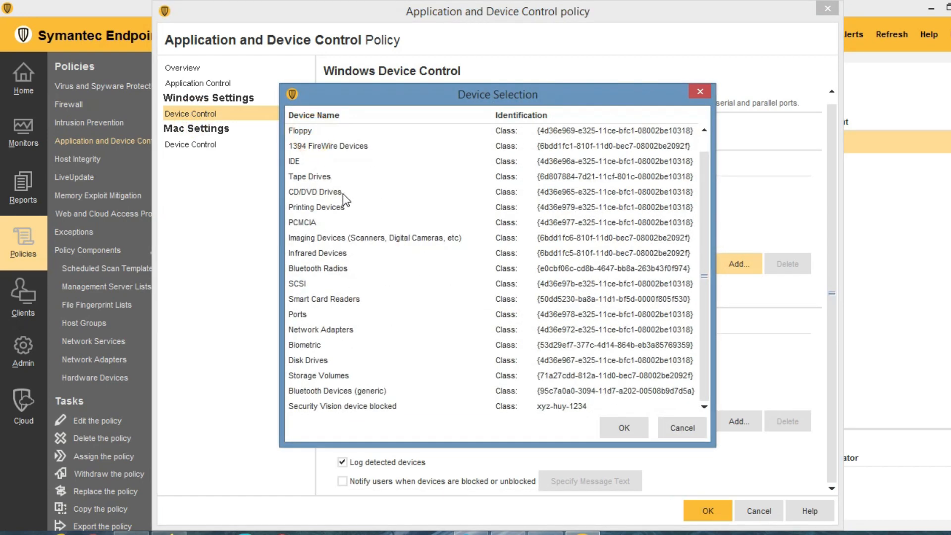
left_click(314, 408)
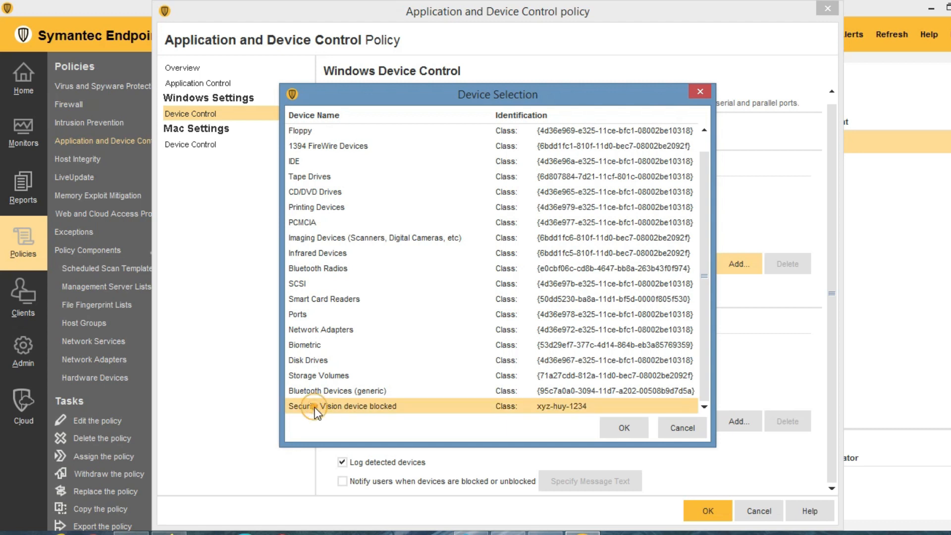
left_click(620, 427)
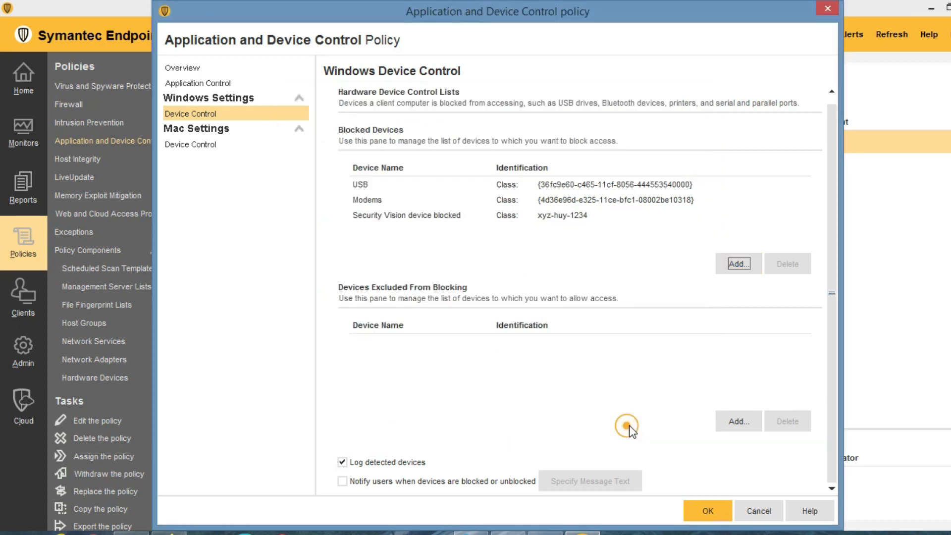
left_click(393, 218)
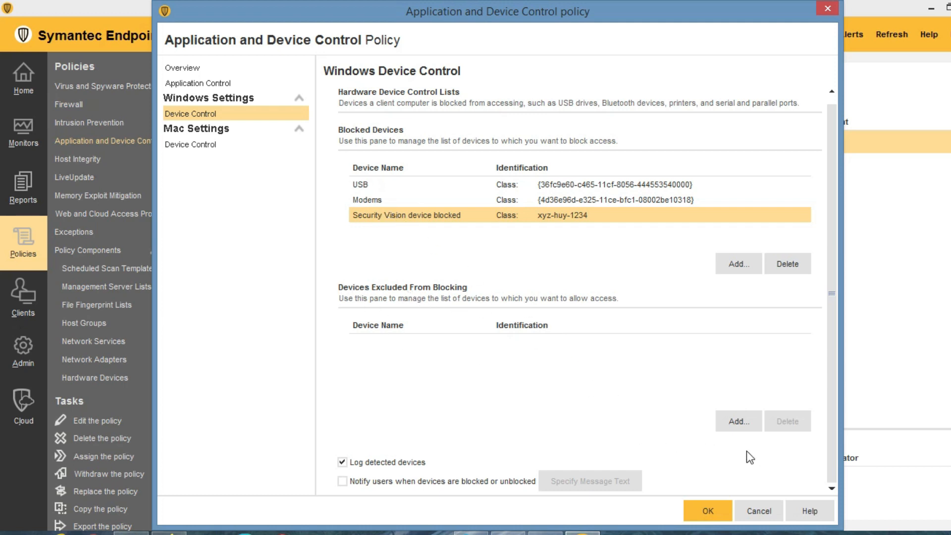
Exclude Tape Drives, Bluetooth Radios and Biometric from blocking and save the policy.
left_click(738, 422)
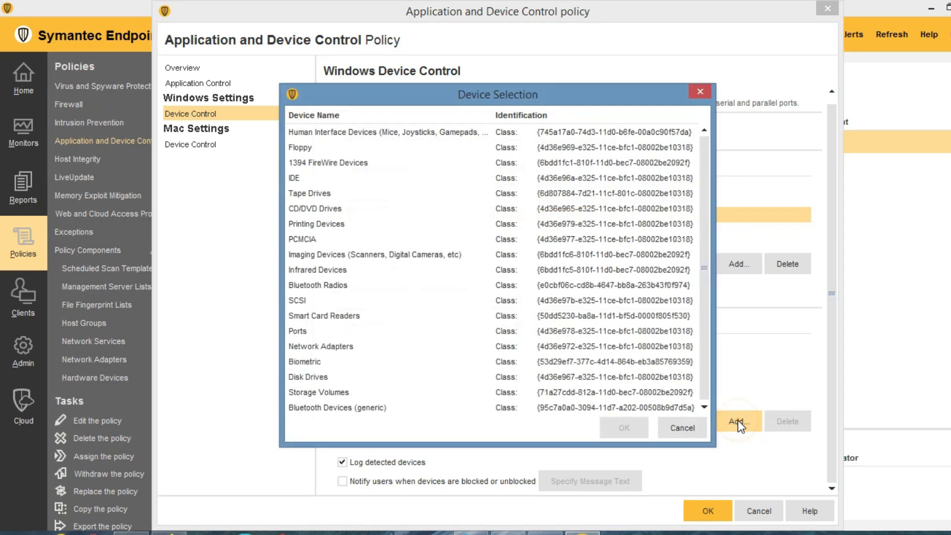
left_click(307, 147)
scroll(317, 178, "down", 1)
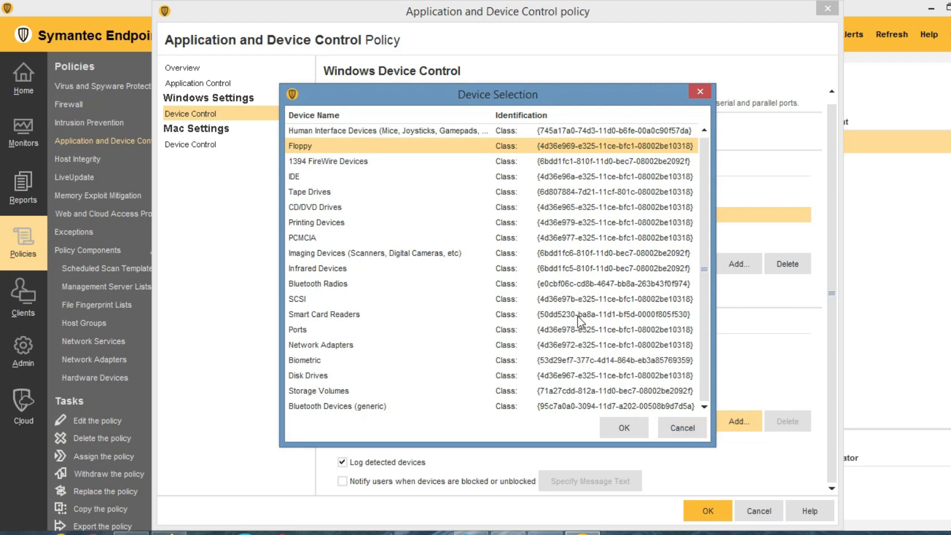
left_click(313, 193)
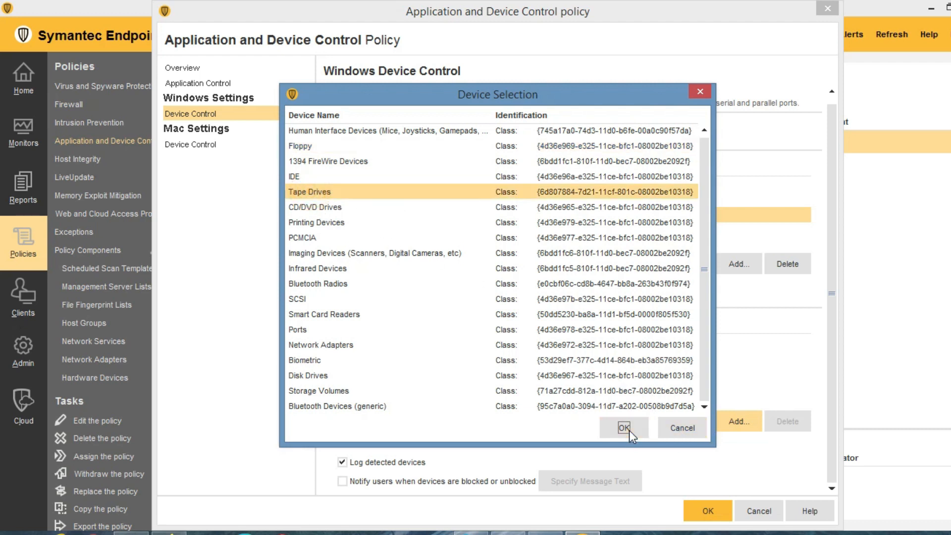
left_click(624, 428)
left_click(741, 420)
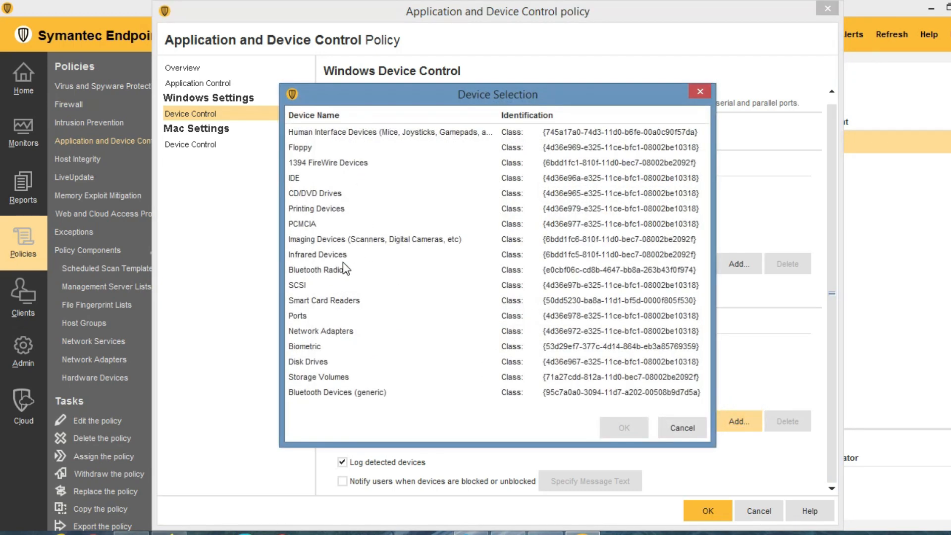
left_click(323, 271)
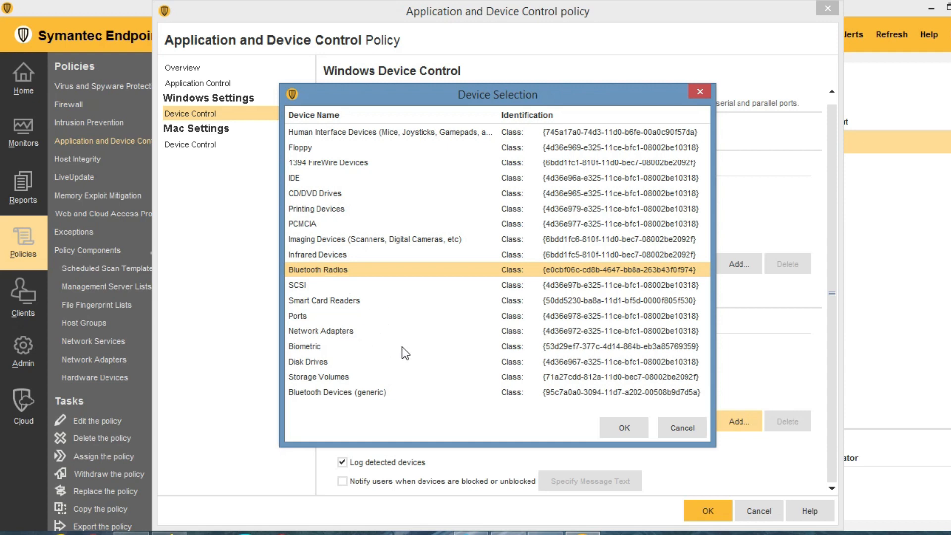
left_click(625, 426)
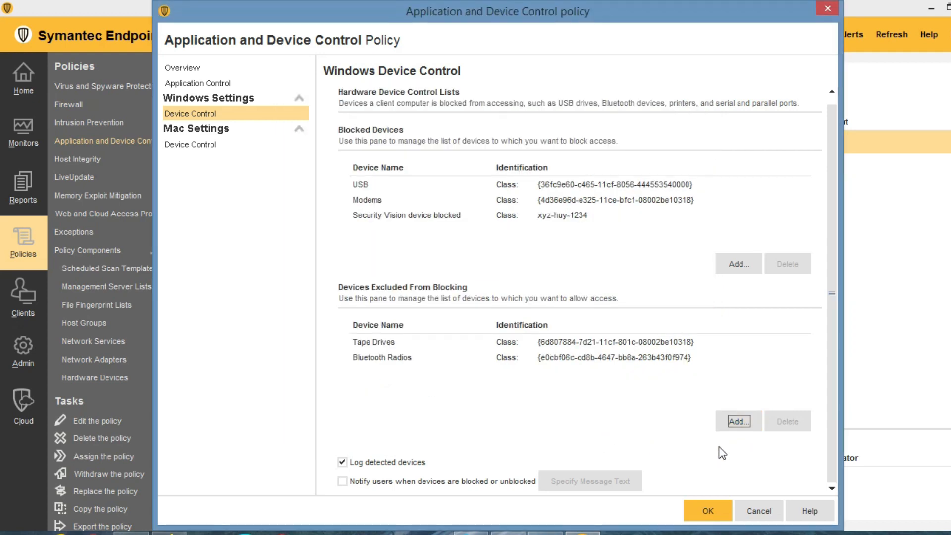
left_click(737, 423)
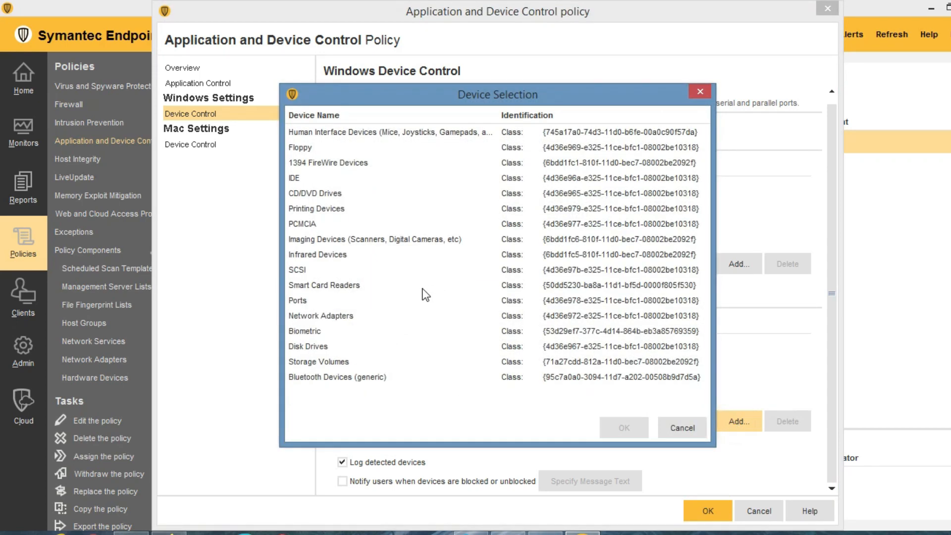
left_click(313, 331)
left_click(629, 428)
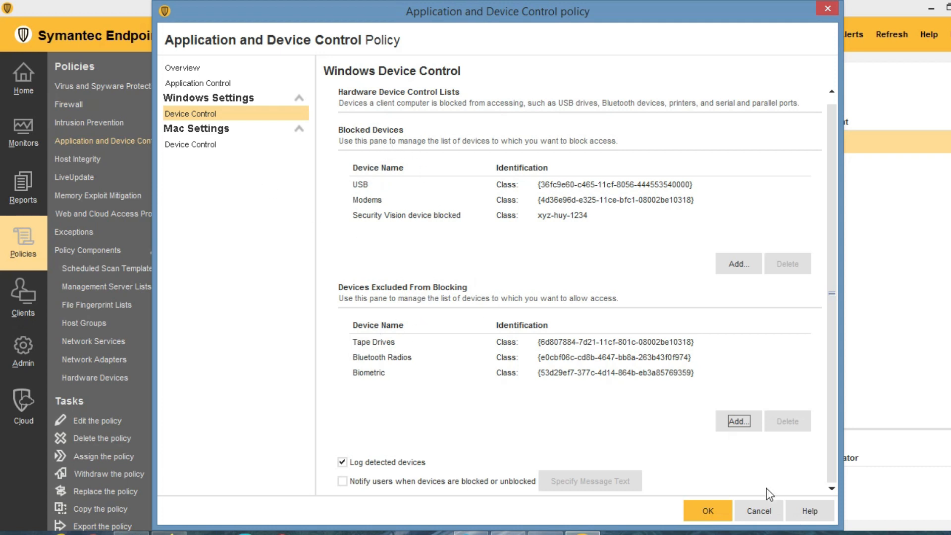
left_click(715, 512)
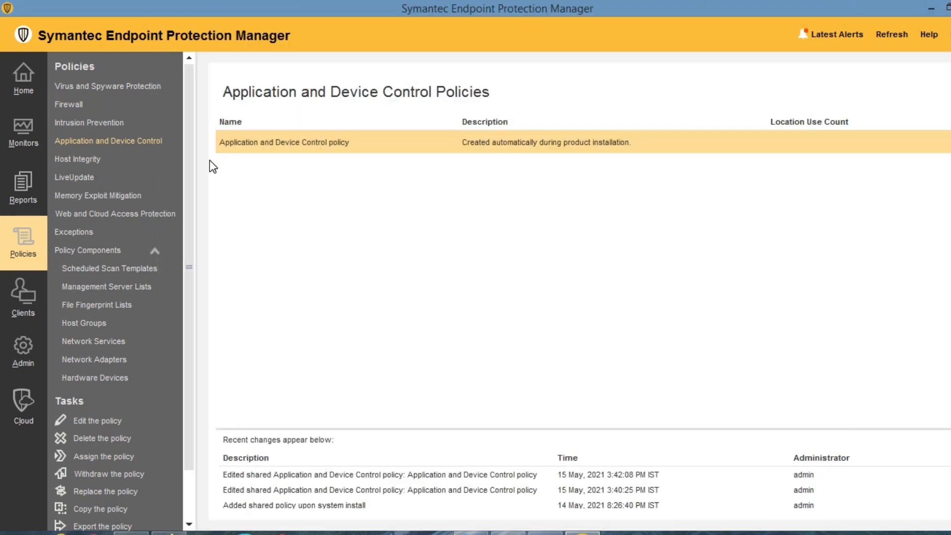
Open the Host Integrity policy's Requirements page.
left_click(73, 162)
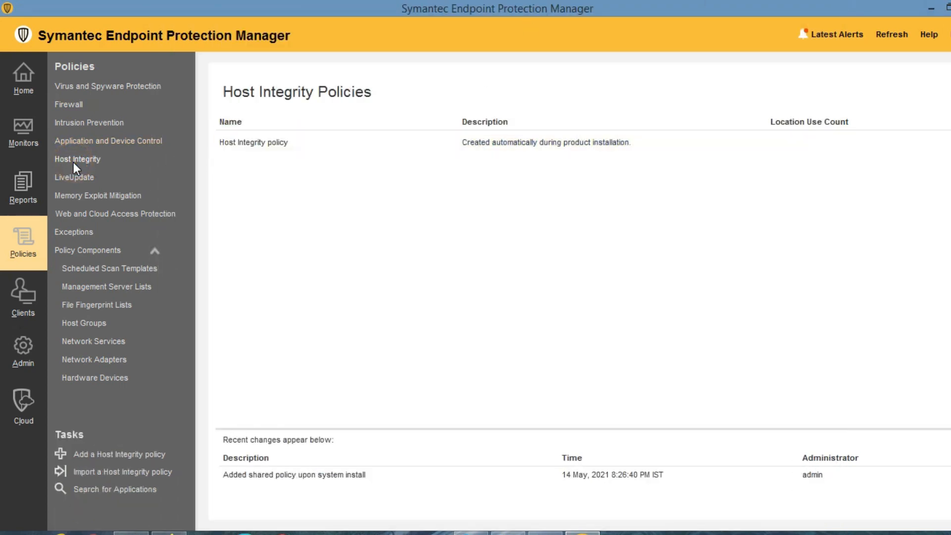
double_click(262, 143)
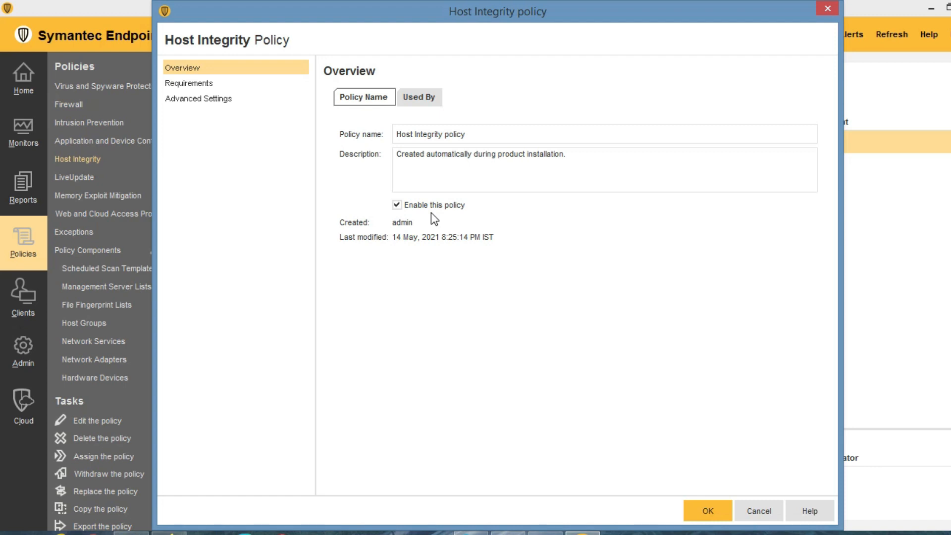
left_click(196, 84)
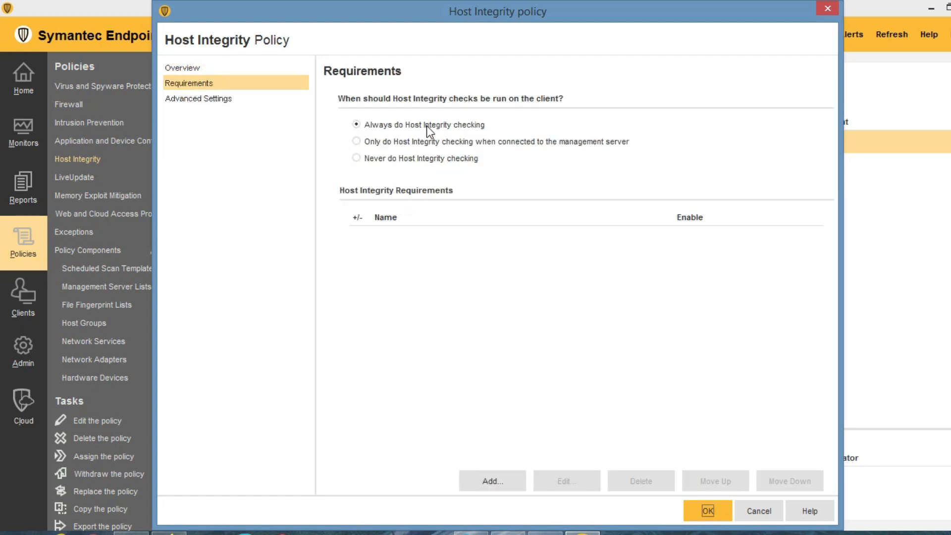
Add a Windows antivirus requirement, 'Antivirus requirement 1', and reopen it for editing.
left_click(490, 481)
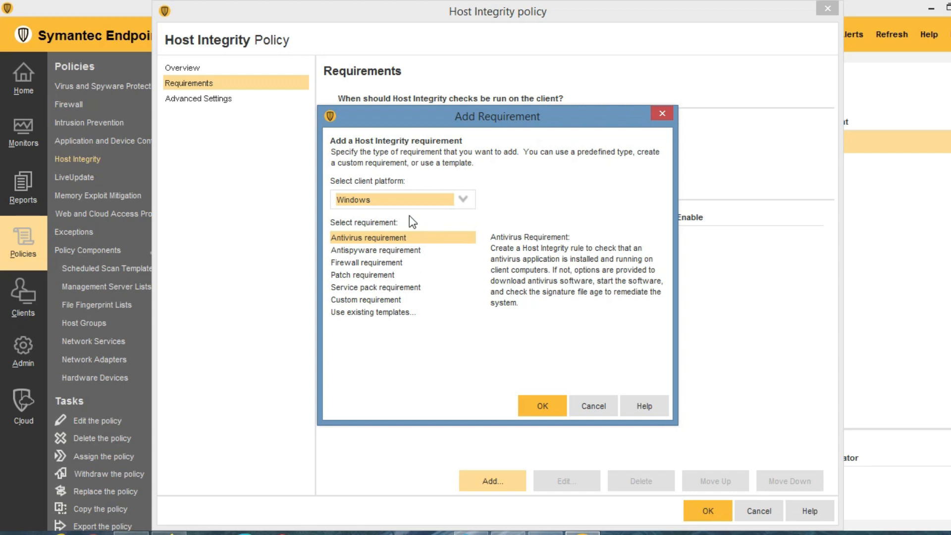
left_click(379, 198)
left_click(378, 201)
left_click(542, 405)
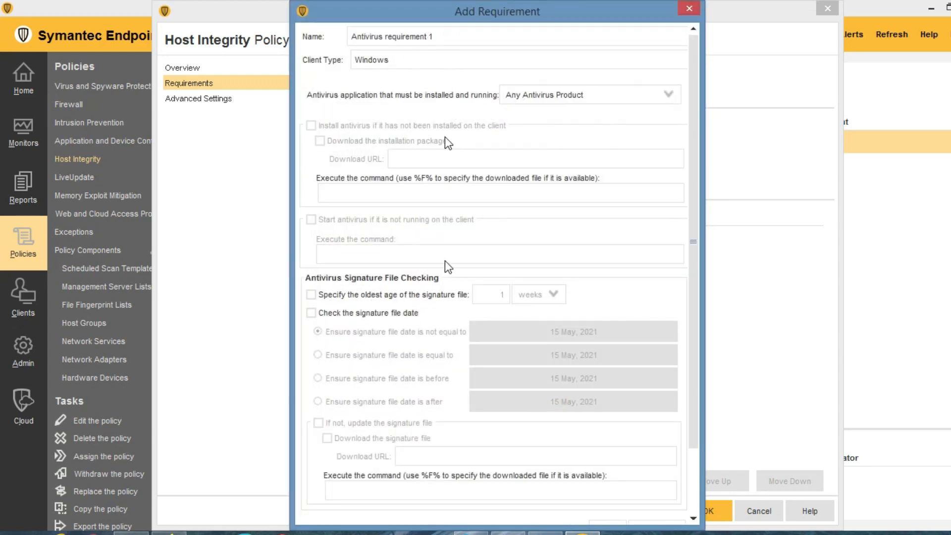
scroll(547, 392, "down", 5)
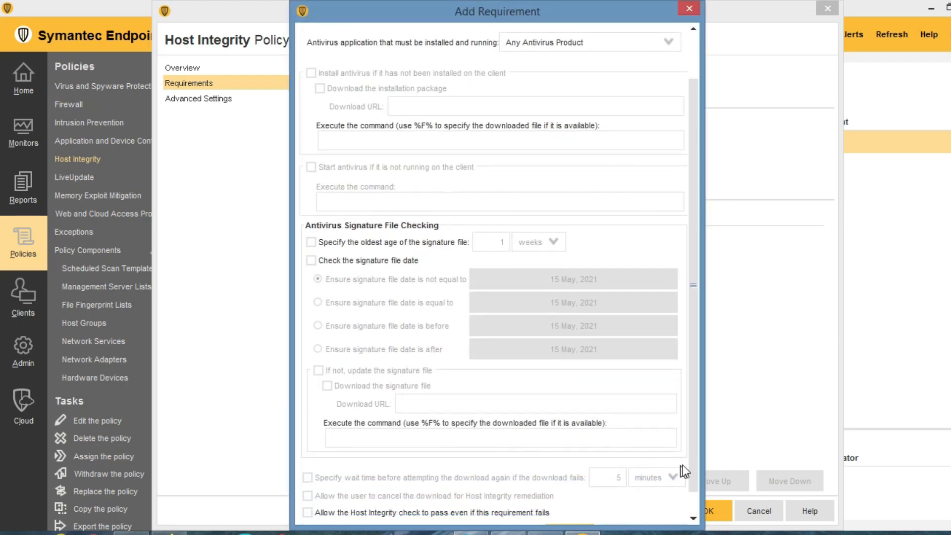
scroll(692, 444, "down", 2)
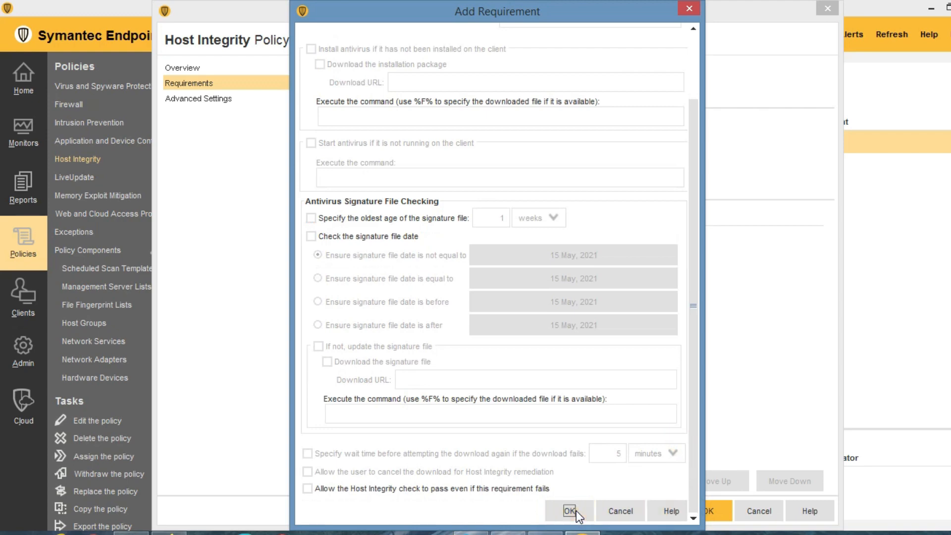
left_click(572, 510)
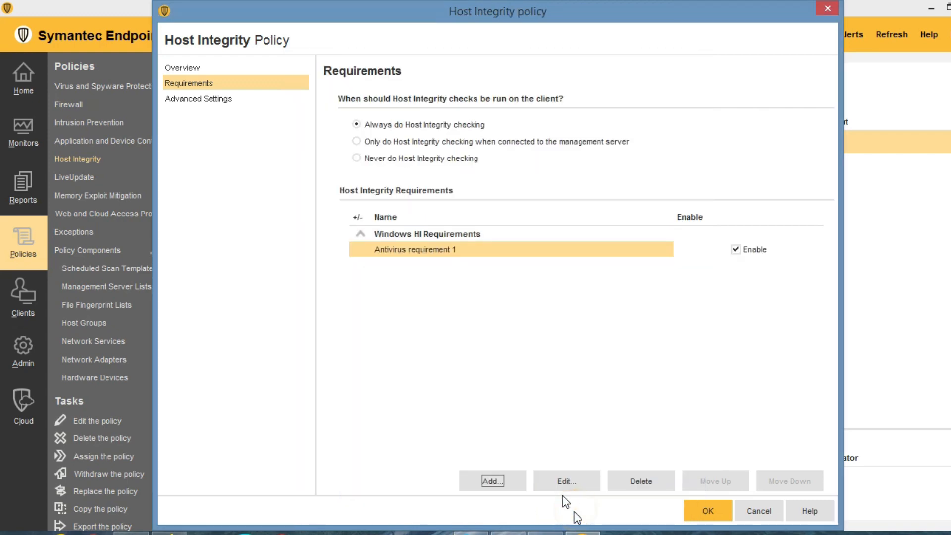
right_click(424, 252)
left_click(439, 276)
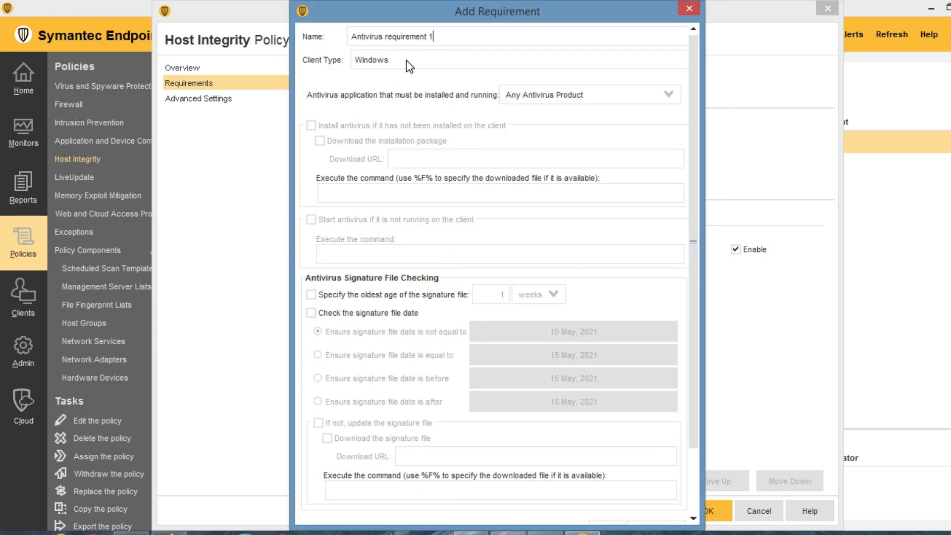
Require Norton AntiVirus, with install-if-missing and installation package download enabled.
left_click(631, 94)
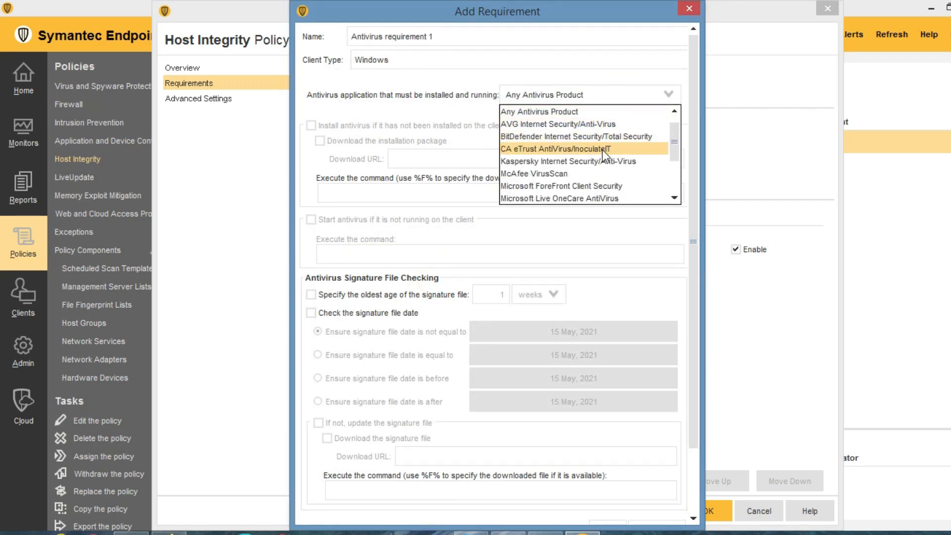
scroll(602, 152, "down", 1)
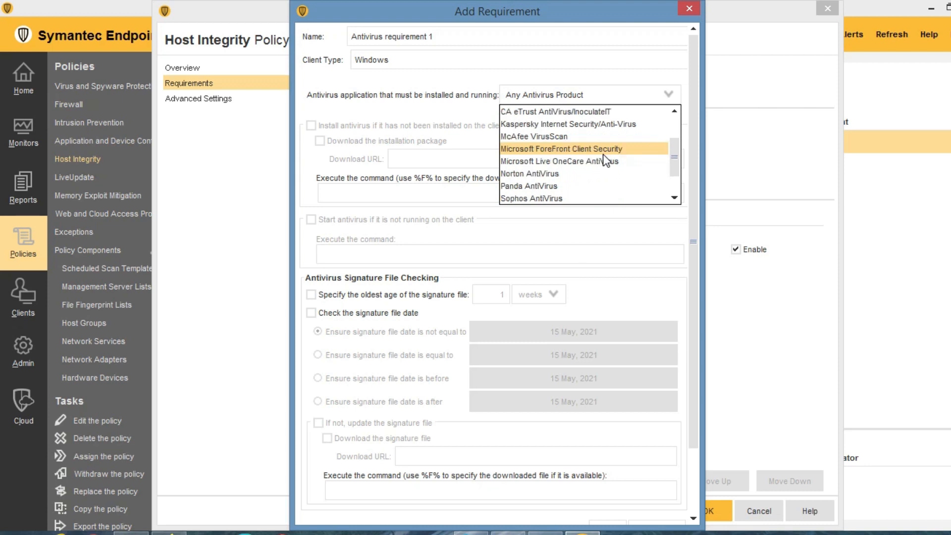
left_click(547, 173)
left_click(314, 125)
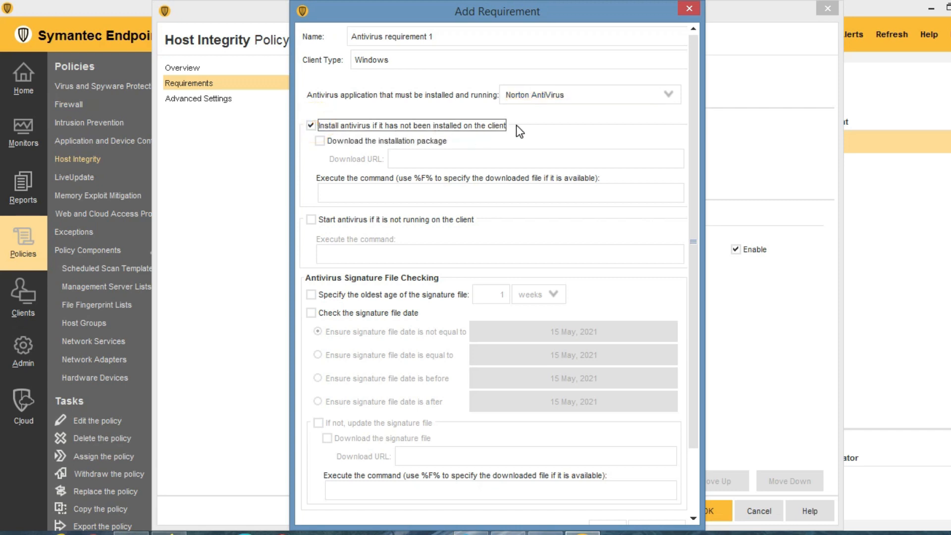
left_click(321, 141)
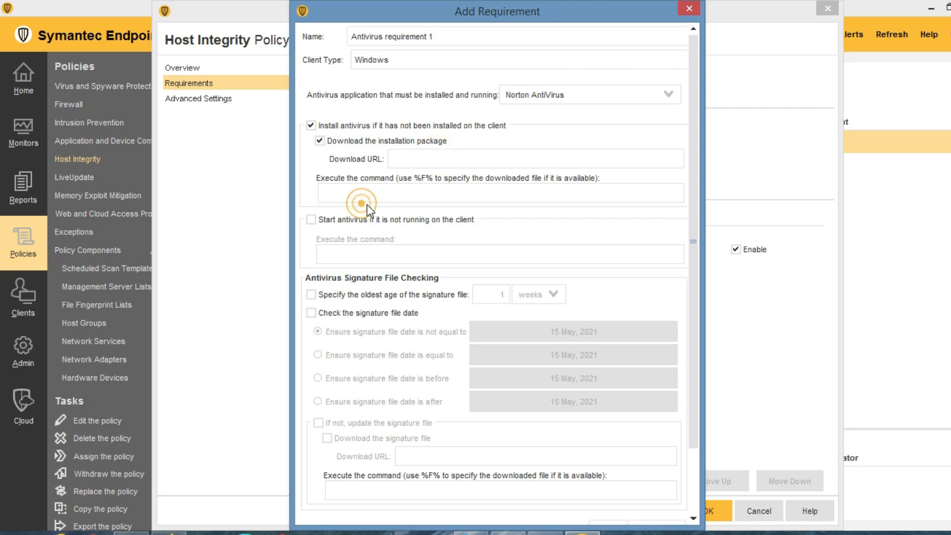
left_click(342, 193)
scroll(346, 193, "down", 3)
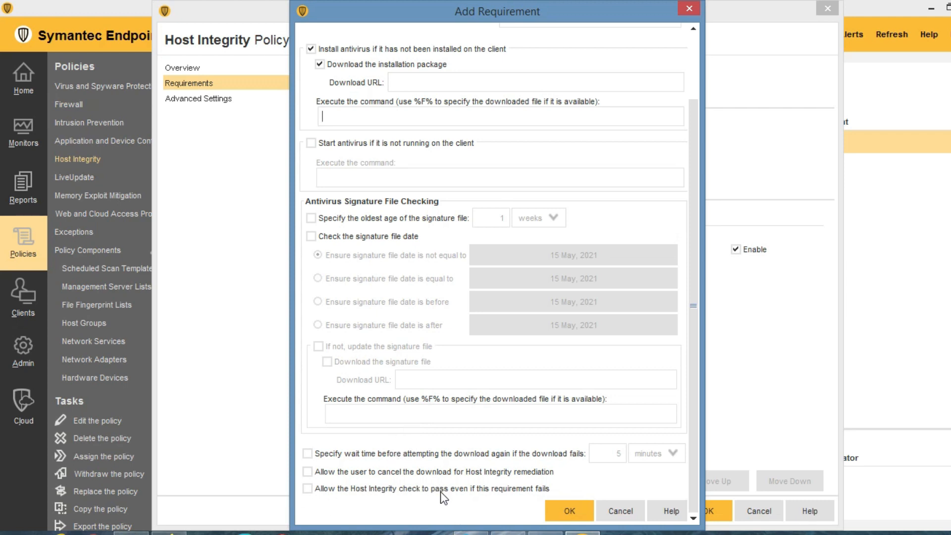
scroll(452, 255, "up", 3)
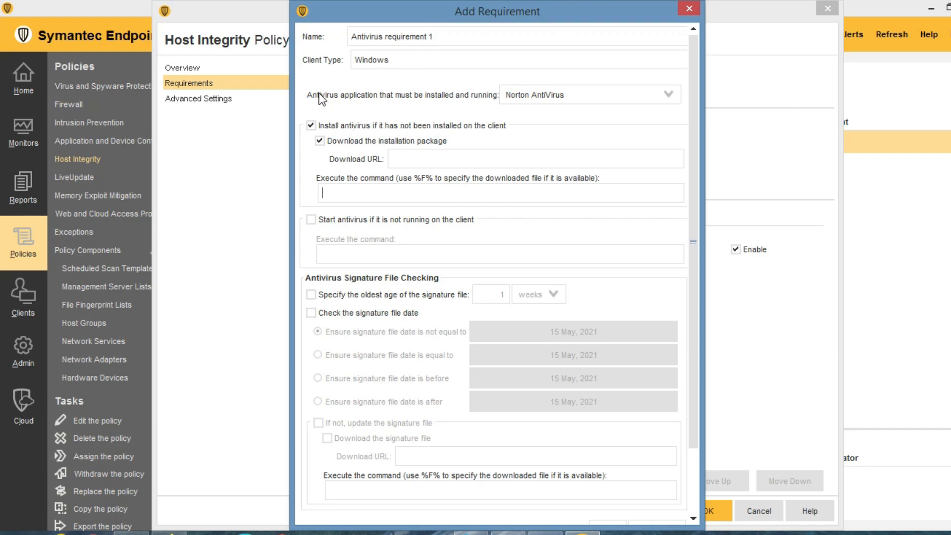
Switch the required antivirus to Symantec Endpoint Protection and enable starting it when not running.
left_click(549, 96)
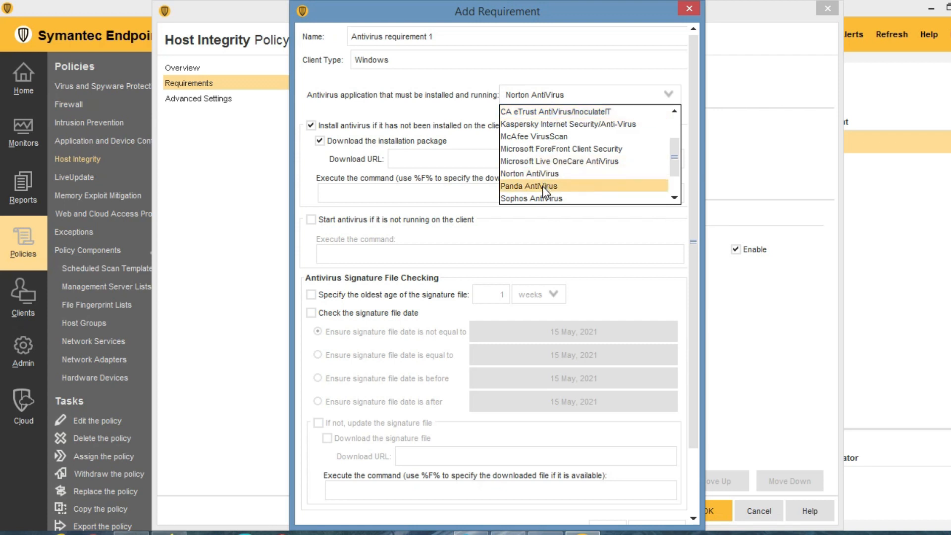
scroll(542, 186, "down", 1)
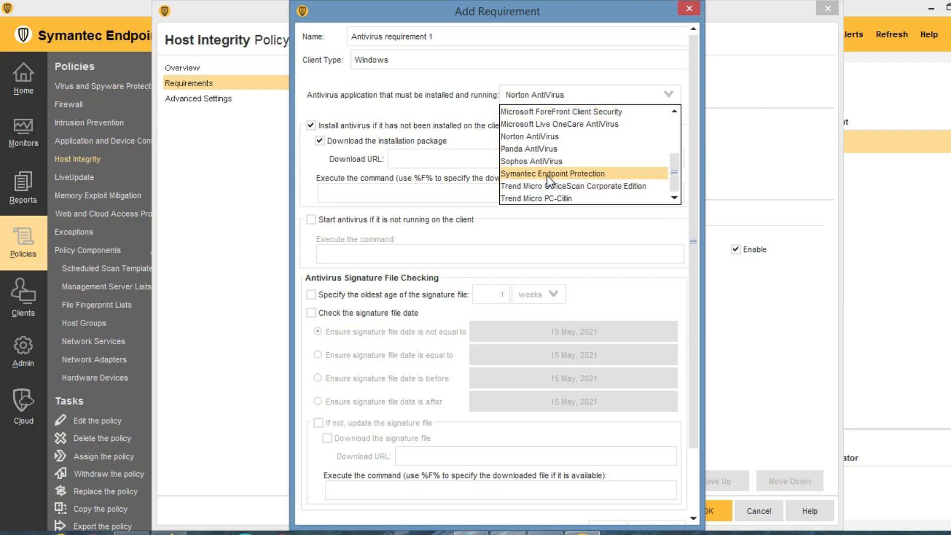
left_click(547, 174)
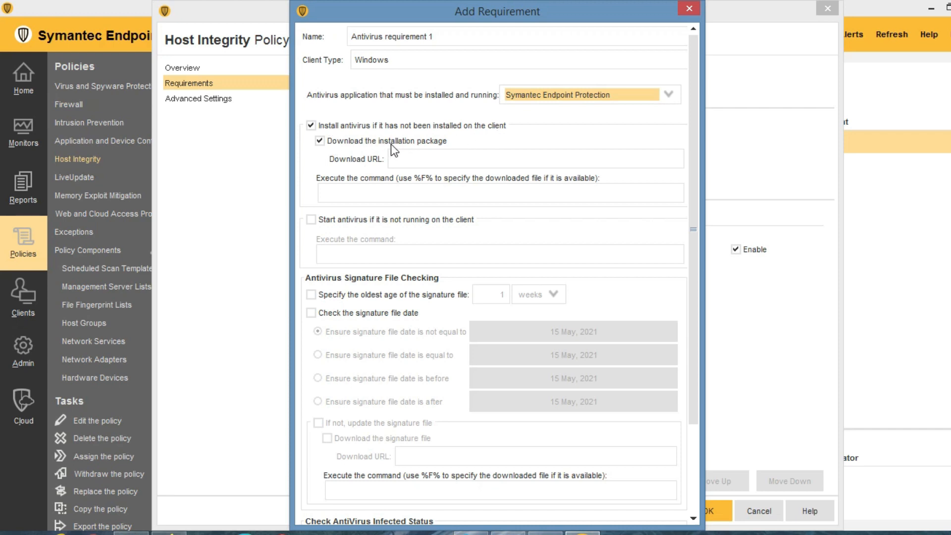
left_click(416, 160)
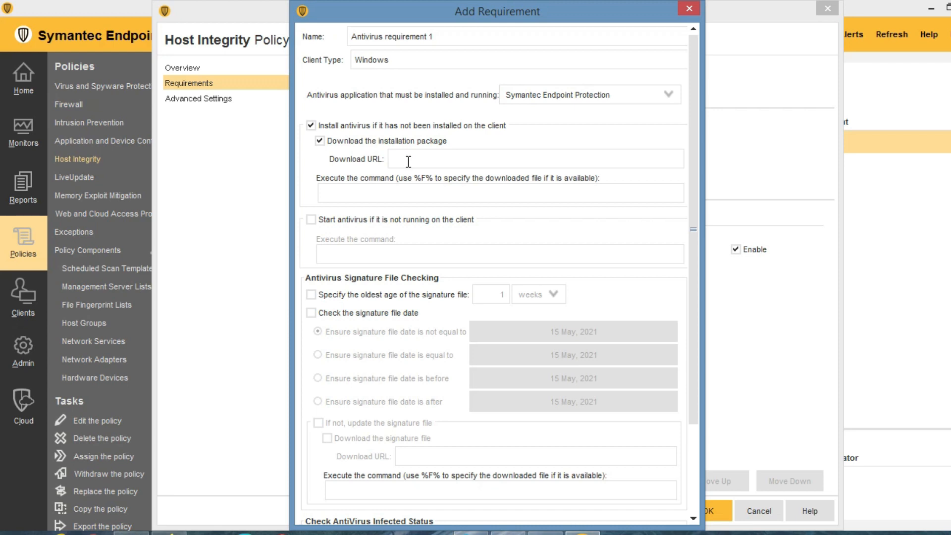
left_click(335, 195)
left_click(333, 193)
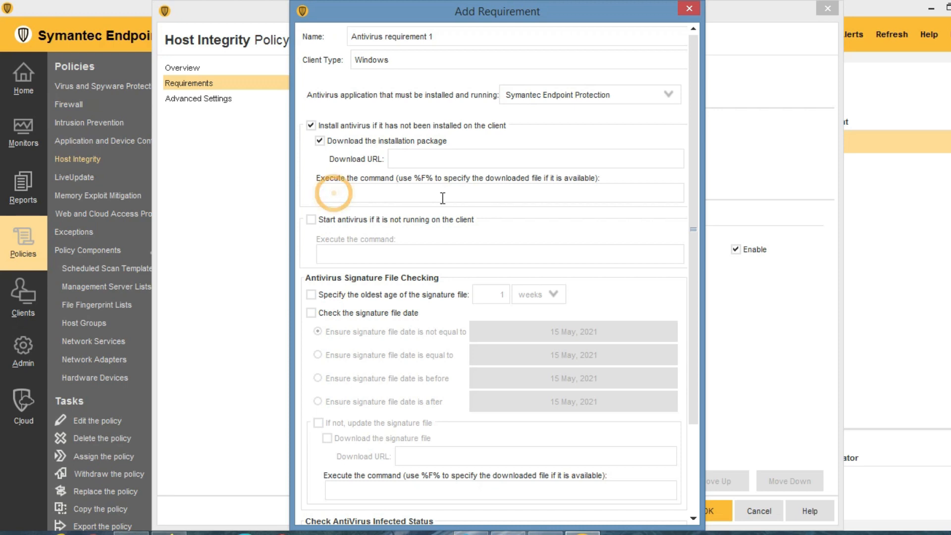
left_click(310, 219)
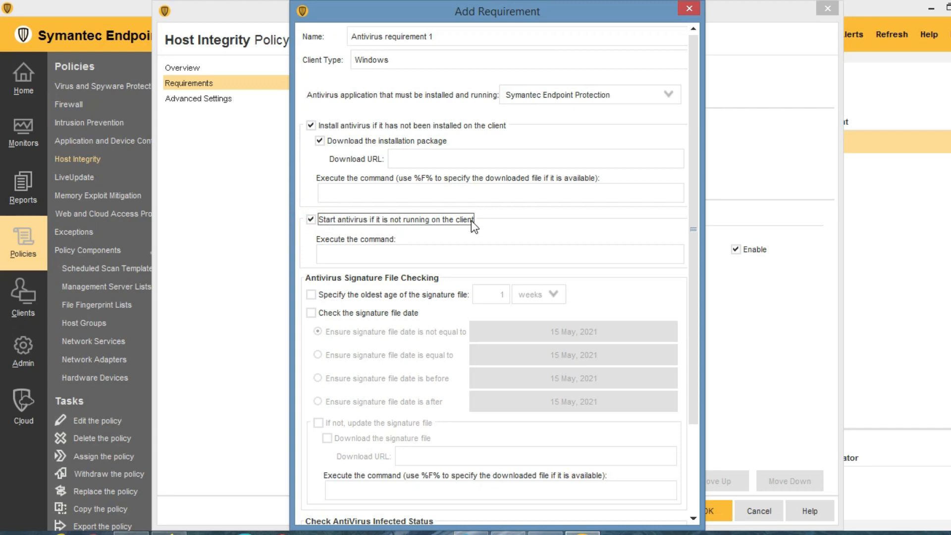
Enter 'smc -start' as the command that starts the antivirus.
left_click(345, 254)
type("smc")
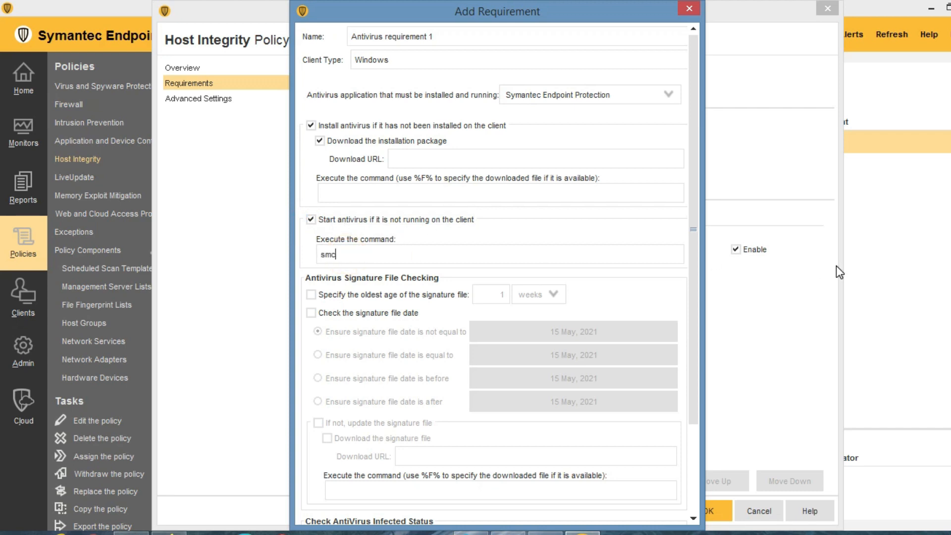
type(" -start")
scroll(432, 269, "down", 1)
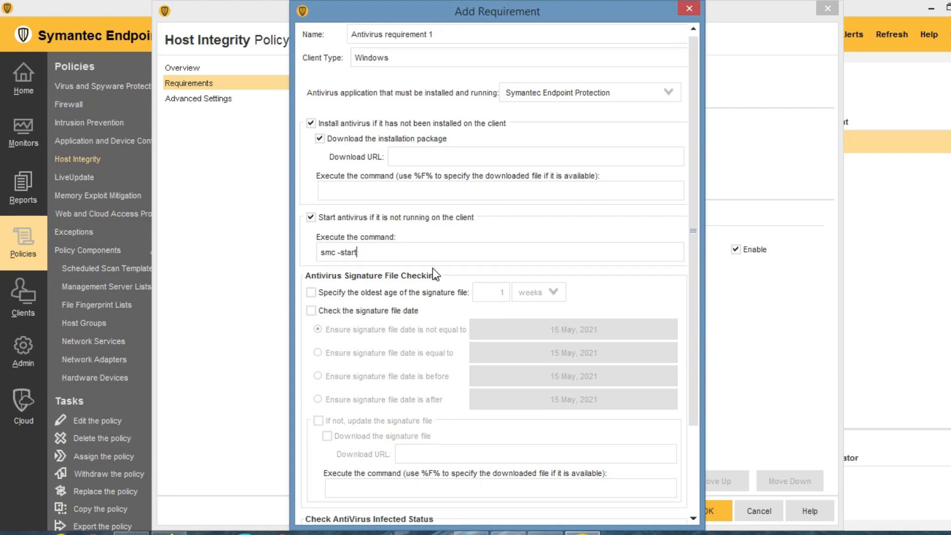
scroll(432, 268, "down", 5)
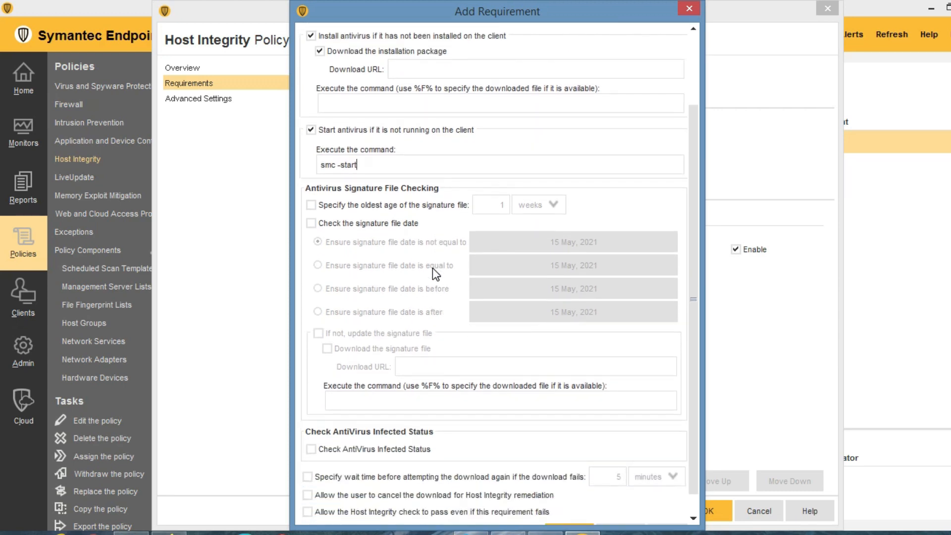
scroll(433, 268, "down", 1)
scroll(503, 216, "down", 1)
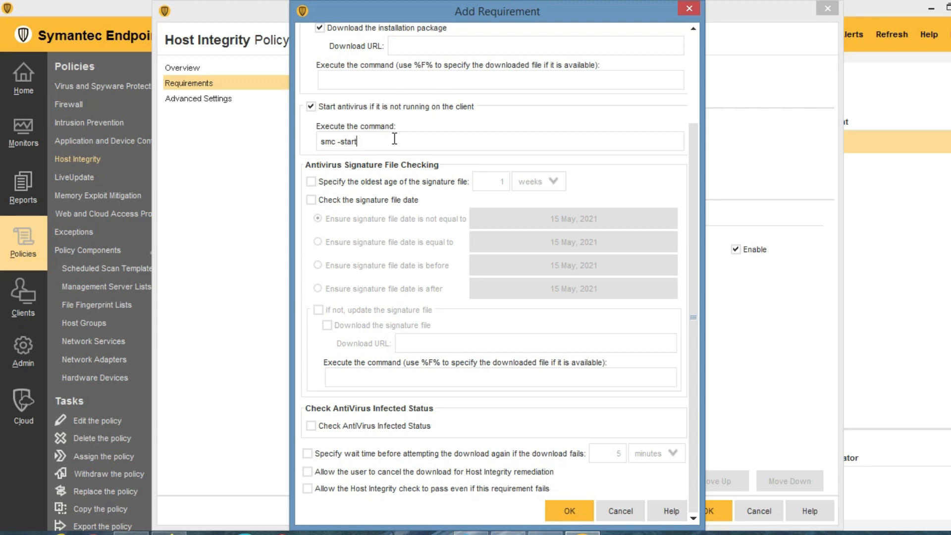
left_click_drag(325, 144, 321, 147)
left_click_drag(373, 141, 304, 141)
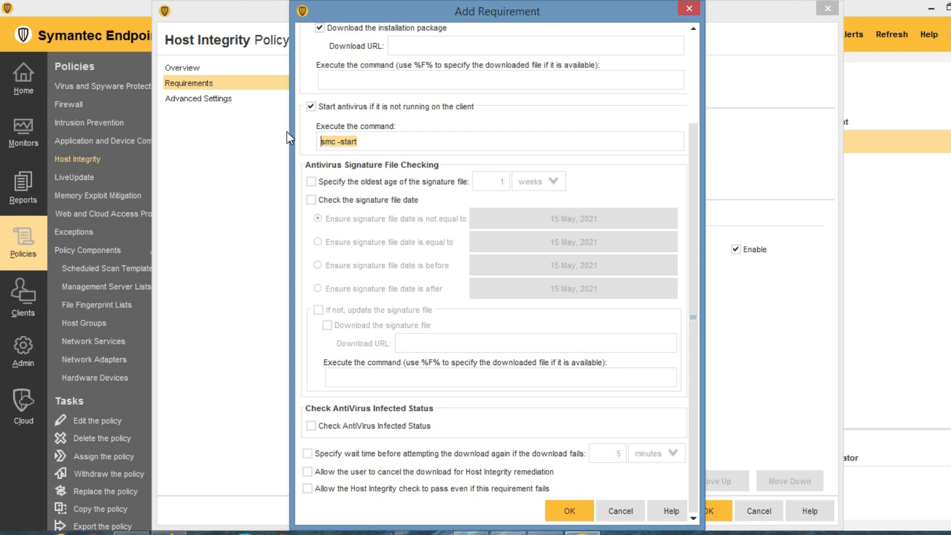
Enable infected-status checking, retry wait time, user cancel, and pass-on-failure options.
left_click(320, 429)
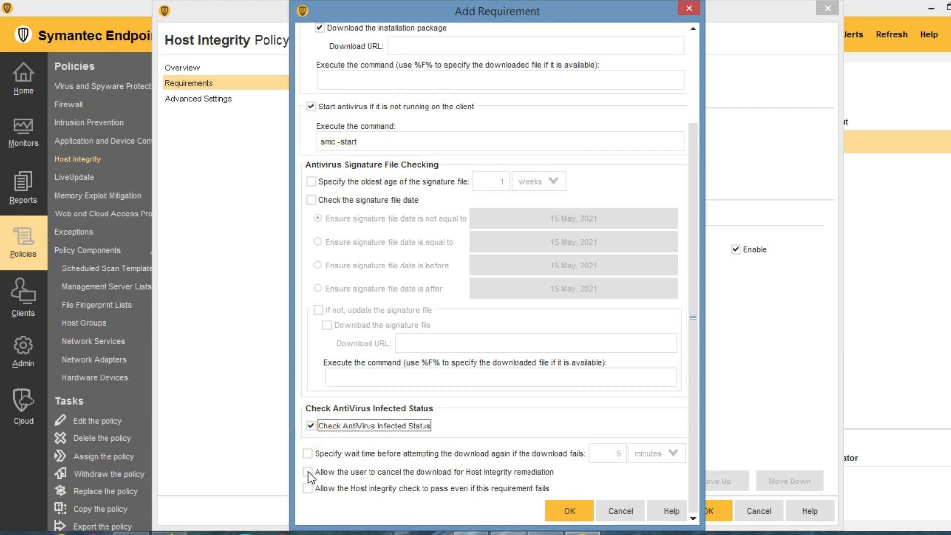
left_click(308, 453)
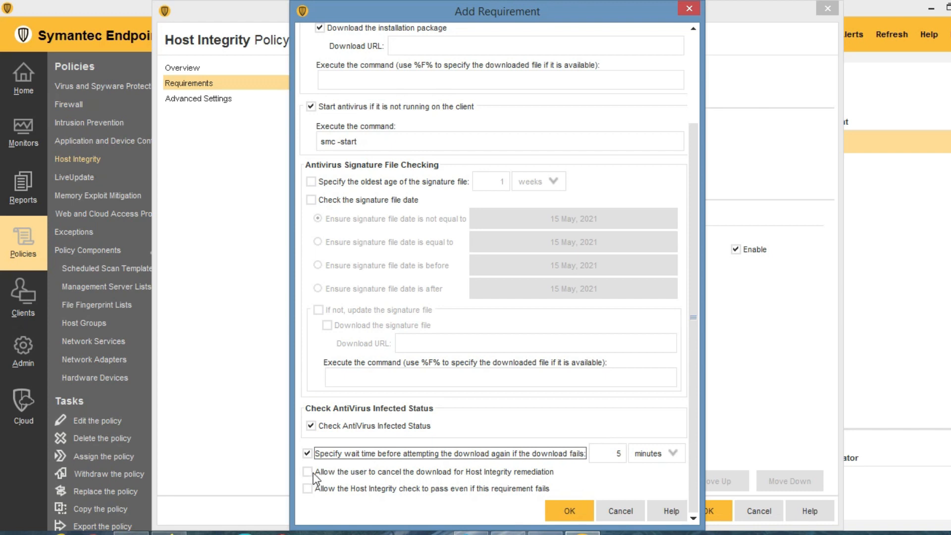
left_click(312, 473)
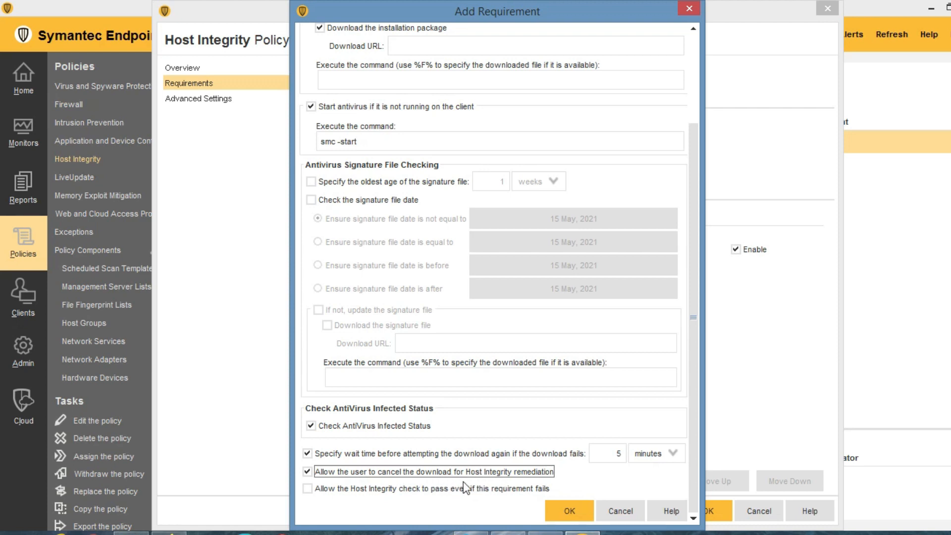
left_click(307, 490)
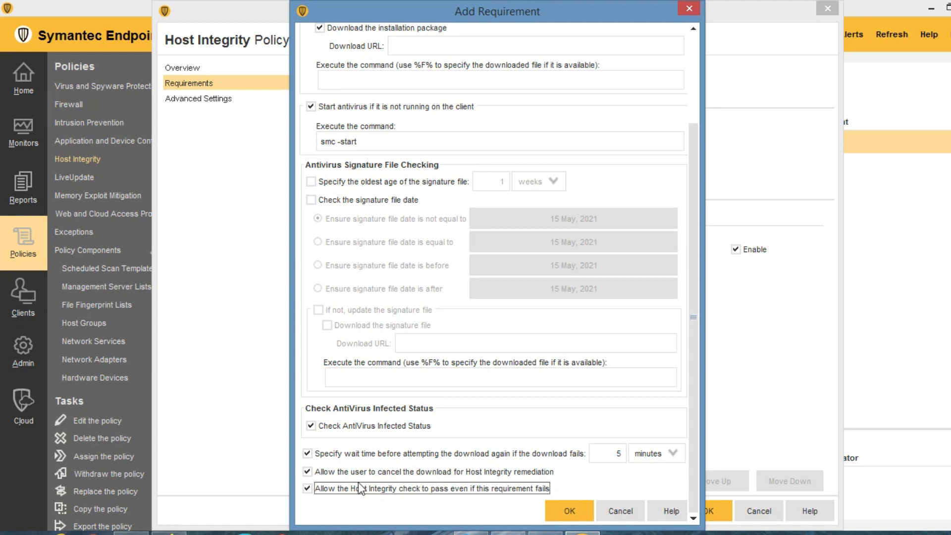
Untick pass-on-failure, close the requirement and Host Integrity windows, and show LiveUpdate policies.
left_click(307, 489)
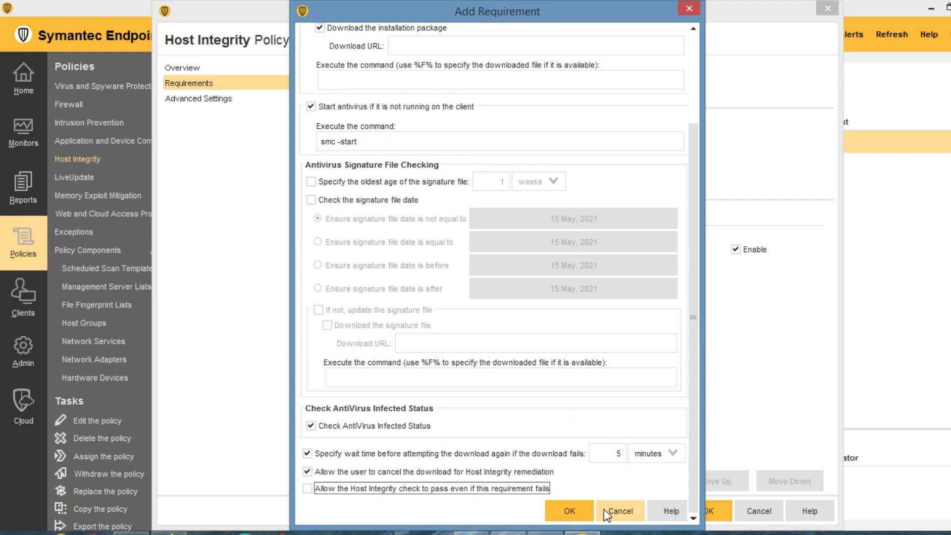
left_click(628, 508)
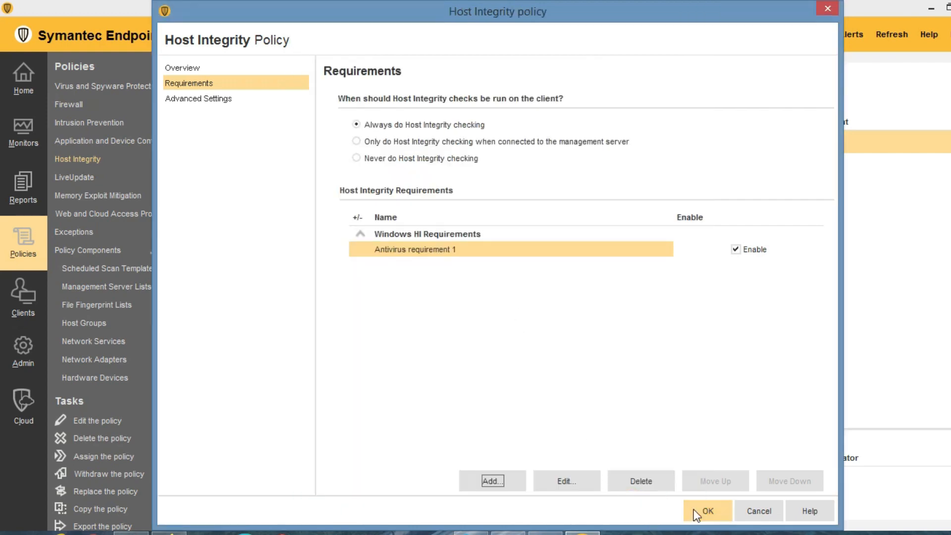
left_click(759, 510)
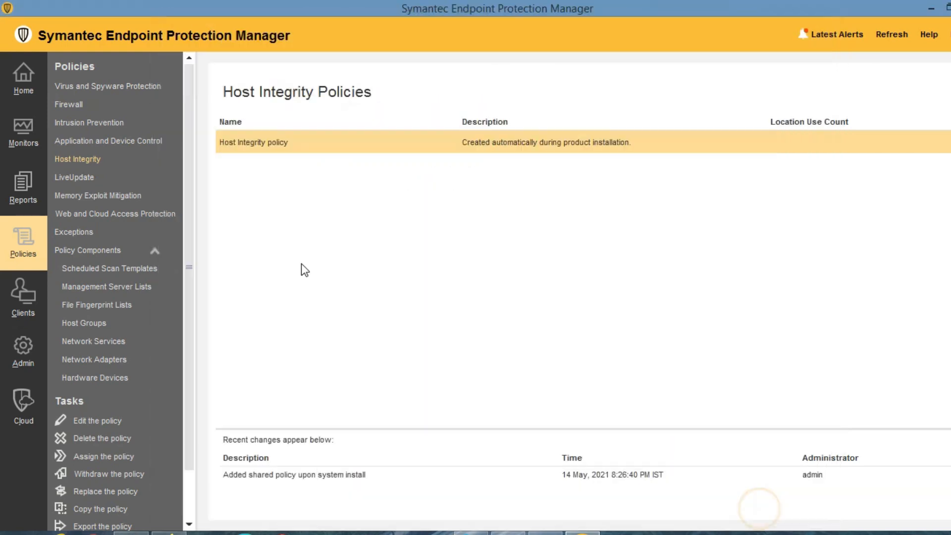
left_click(76, 181)
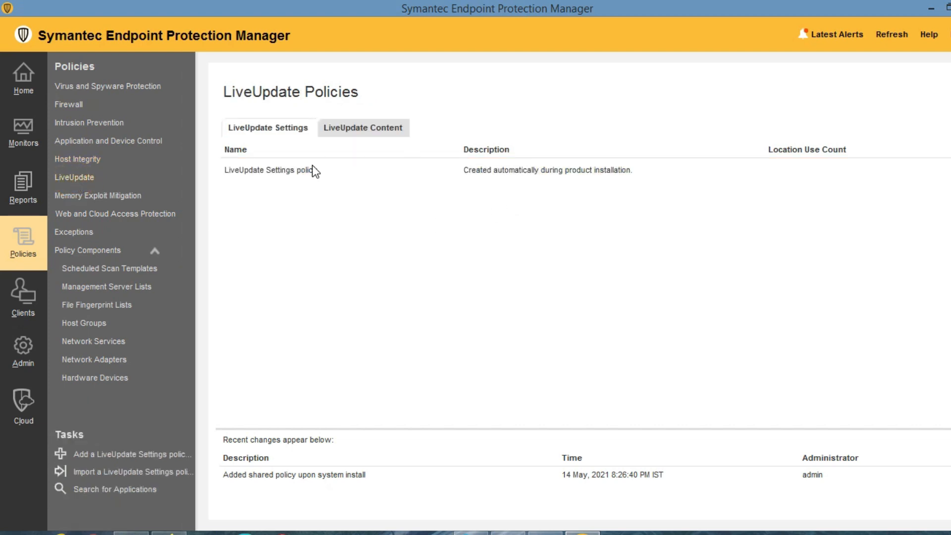
Enable Use a Group Update Provider in LiveUpdate Settings' Windows server settings and open its settings.
double_click(278, 170)
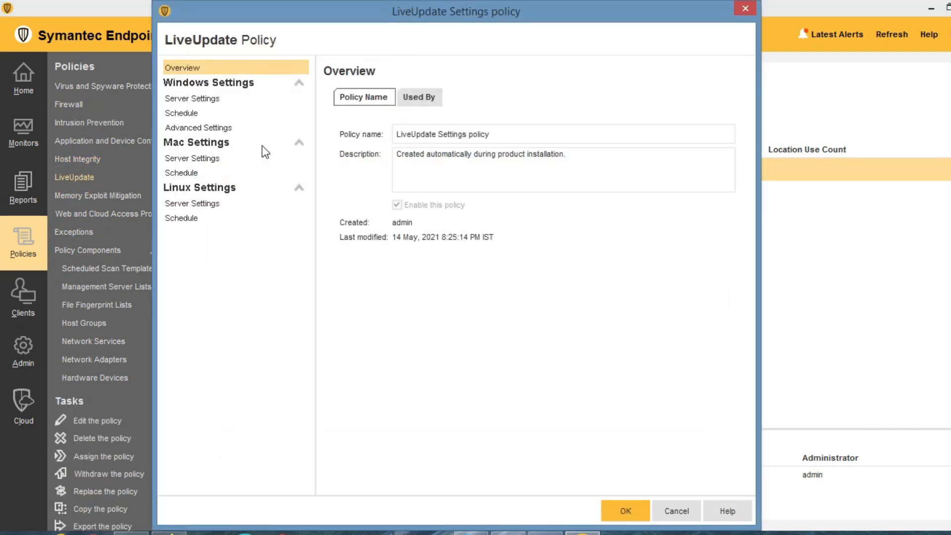
left_click(205, 101)
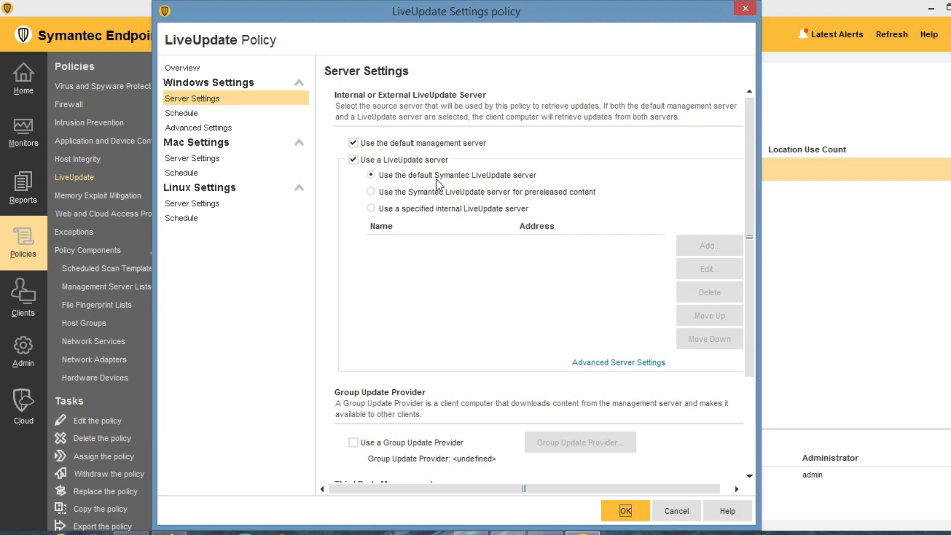
left_click(353, 442)
left_click(567, 443)
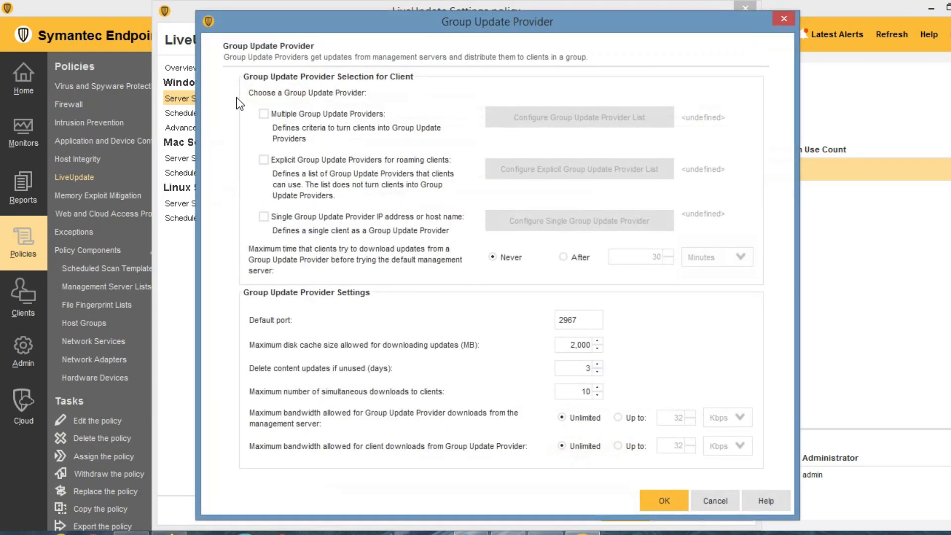
Set a single Group Update Provider at host 10.10.10.1 and confirm the provider settings.
left_click(262, 114)
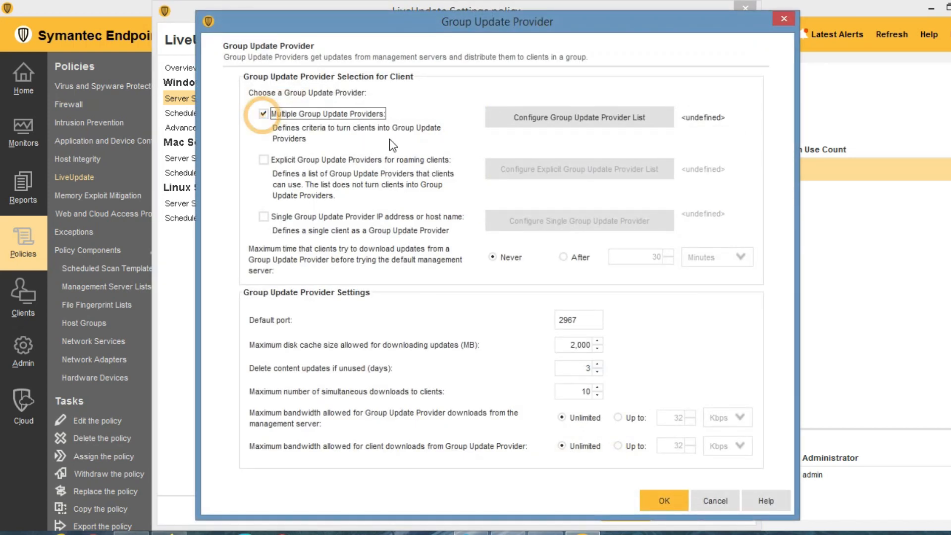
left_click(263, 114)
left_click(263, 216)
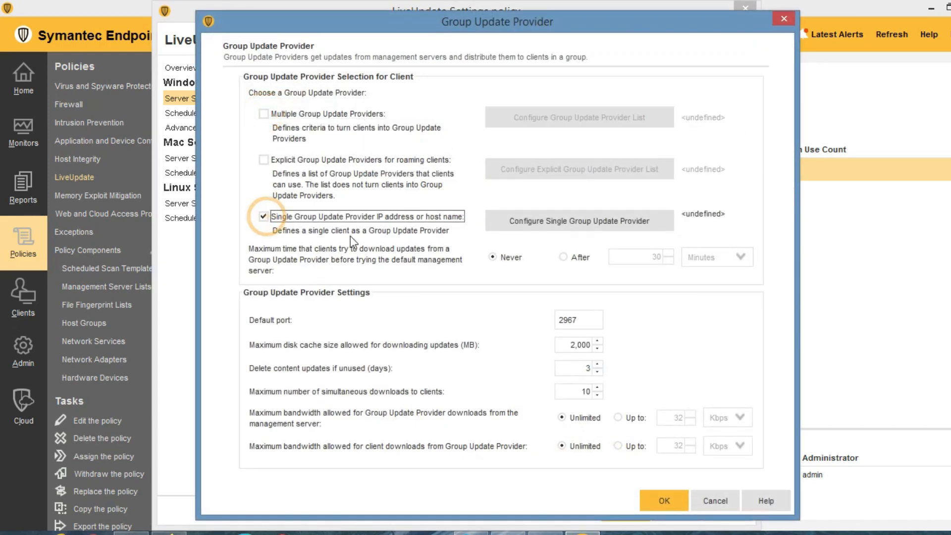
left_click(540, 219)
left_click(554, 335)
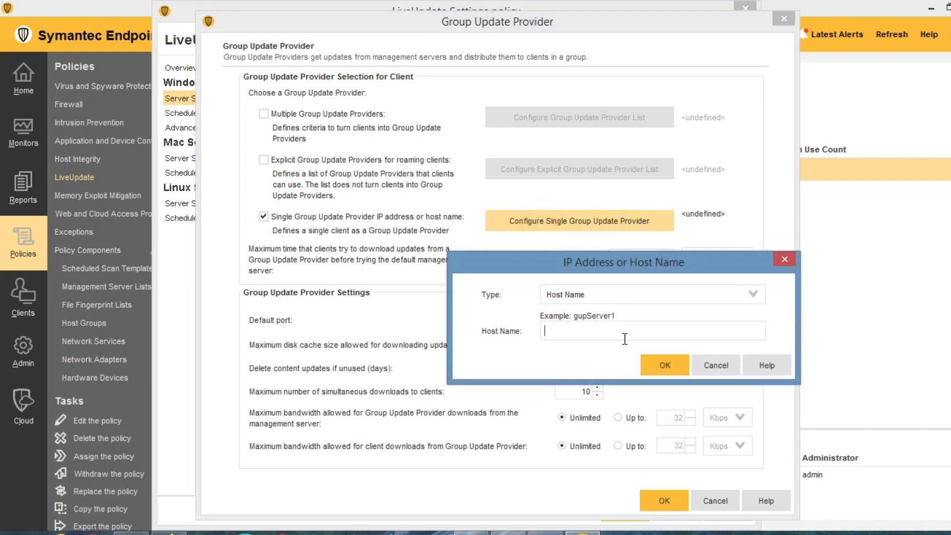
type("10.10.10.1")
left_click(663, 365)
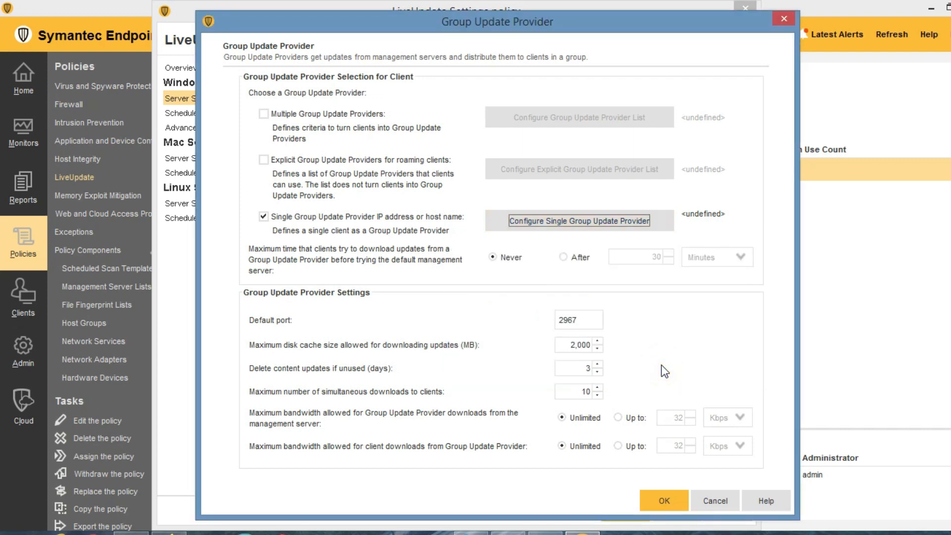
left_click(663, 500)
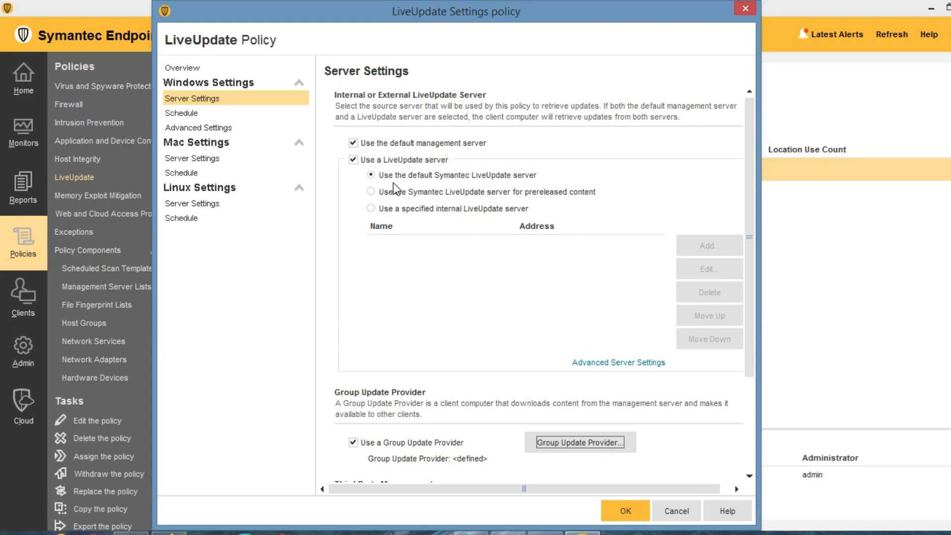
Review the LiveUpdate schedule's update interval and Advanced Settings, then open the endpoint client's status.
left_click(191, 114)
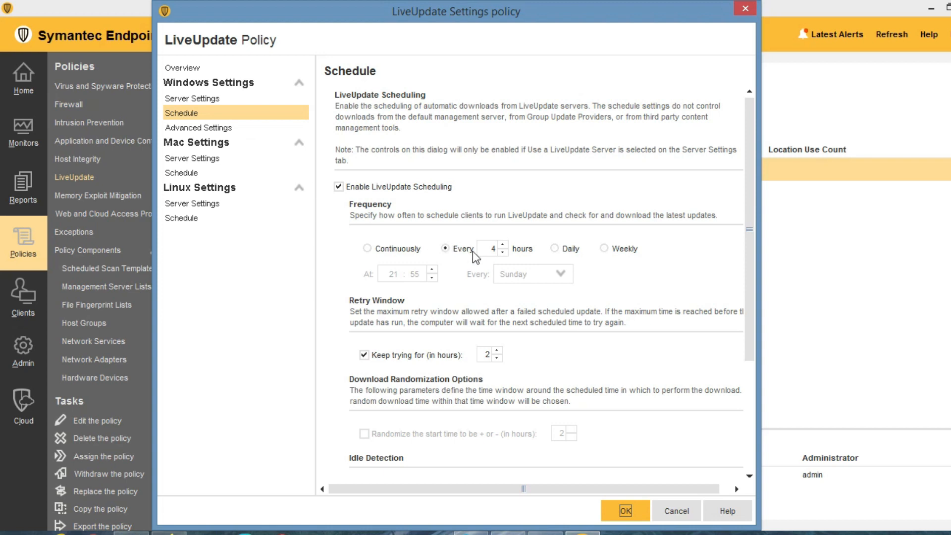
double_click(493, 250)
left_click(488, 248)
left_click(207, 128)
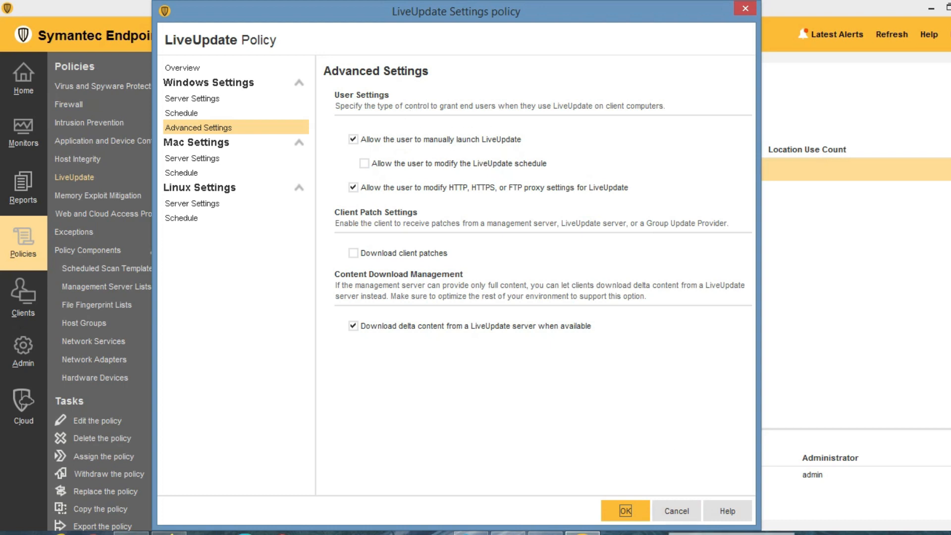
left_click(668, 533)
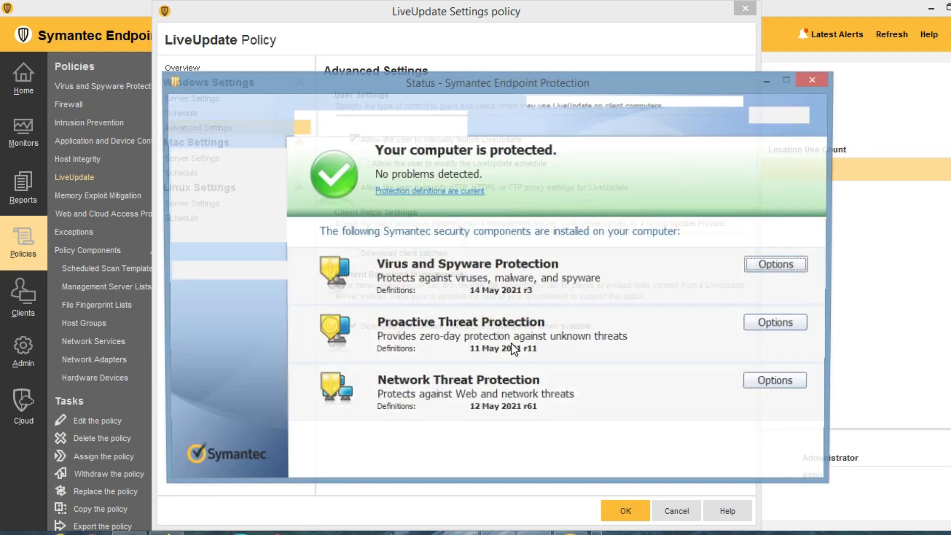
Run LiveUpdate on the client to download 3 updates, then save the LiveUpdate Settings policy.
left_click_drag(485, 87, 606, 195)
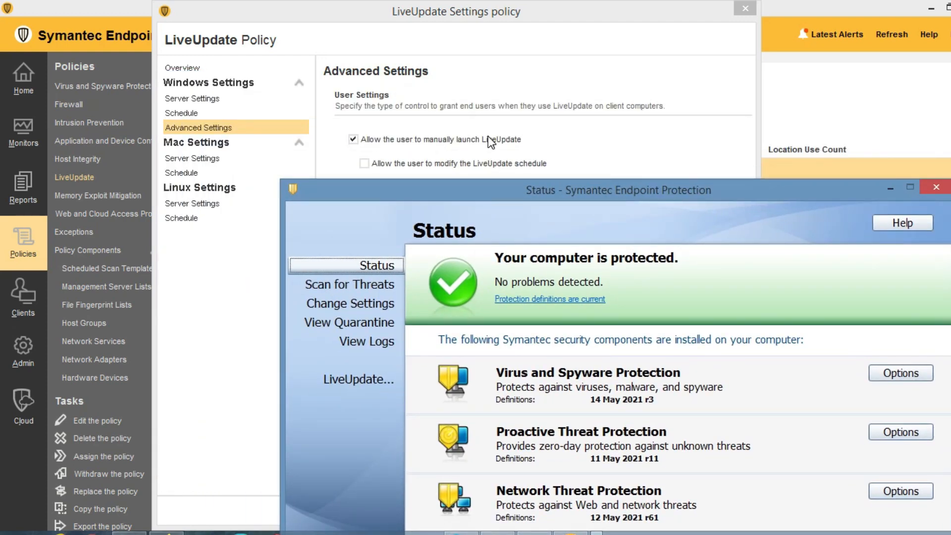
left_click(349, 380)
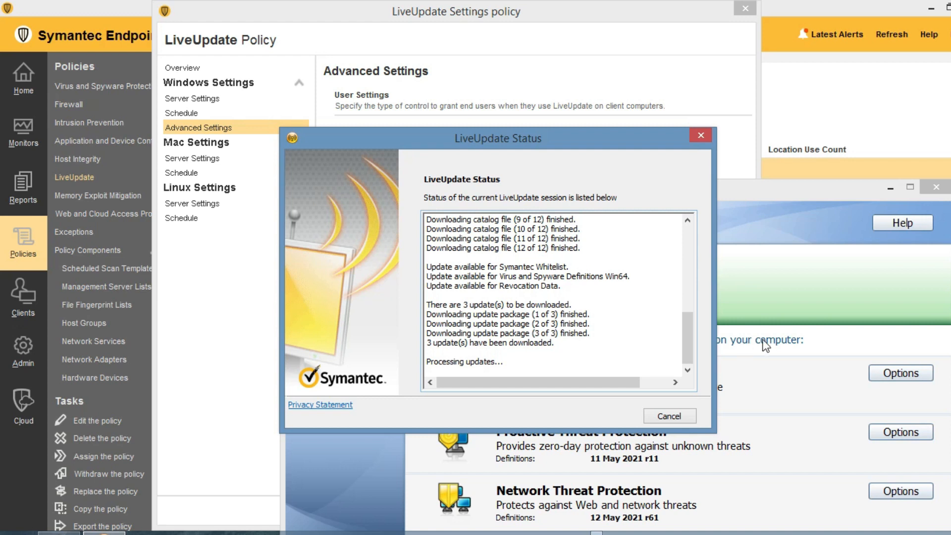
left_click(729, 156)
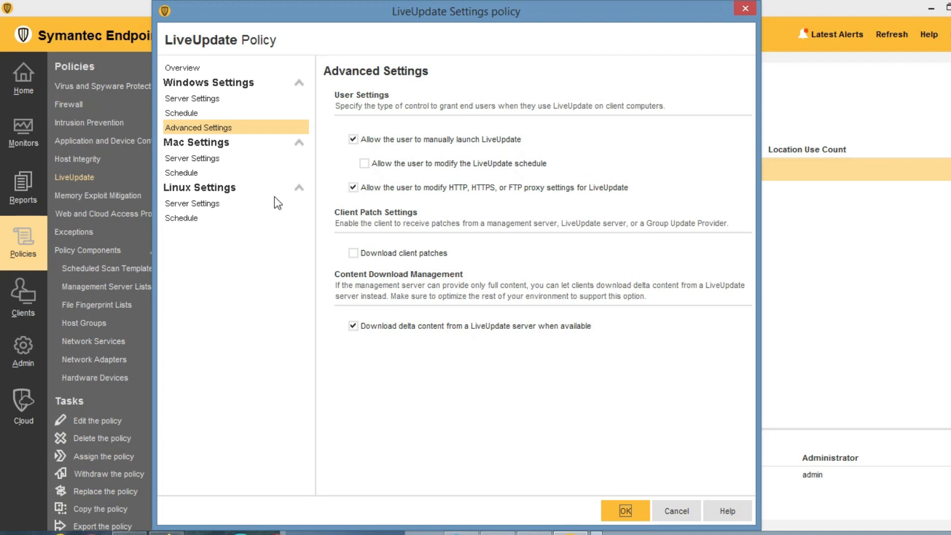
left_click(627, 509)
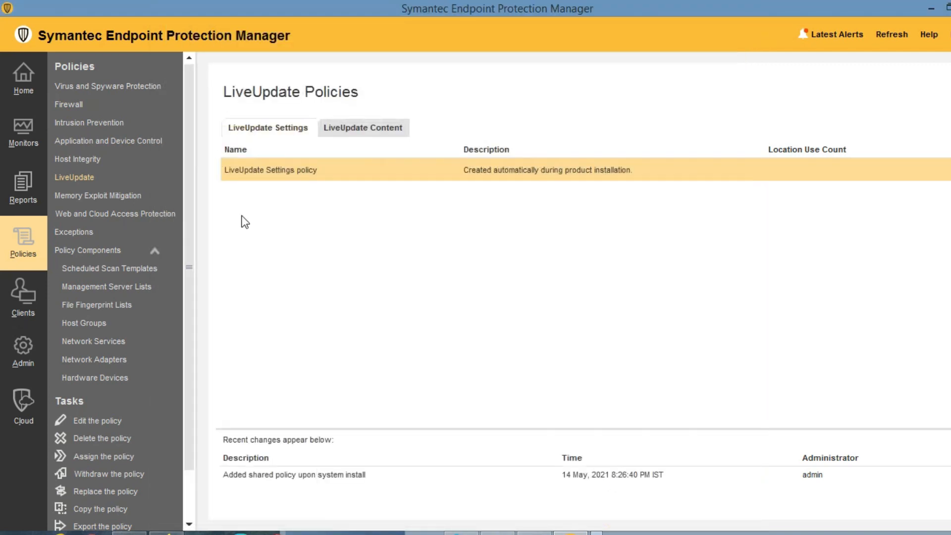
Open the Memory Exploit Mitigation policy at its Mitigation Techniques settings.
left_click(84, 195)
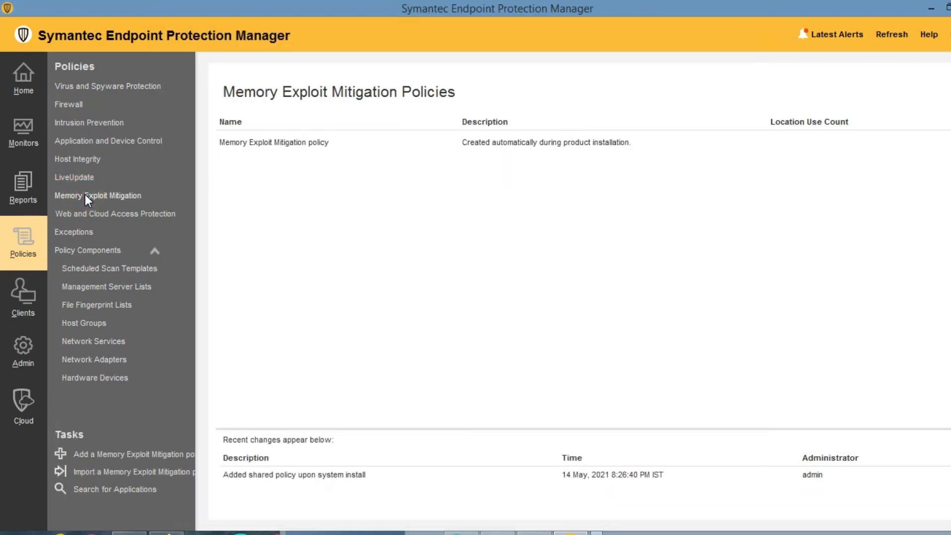
left_click(266, 141)
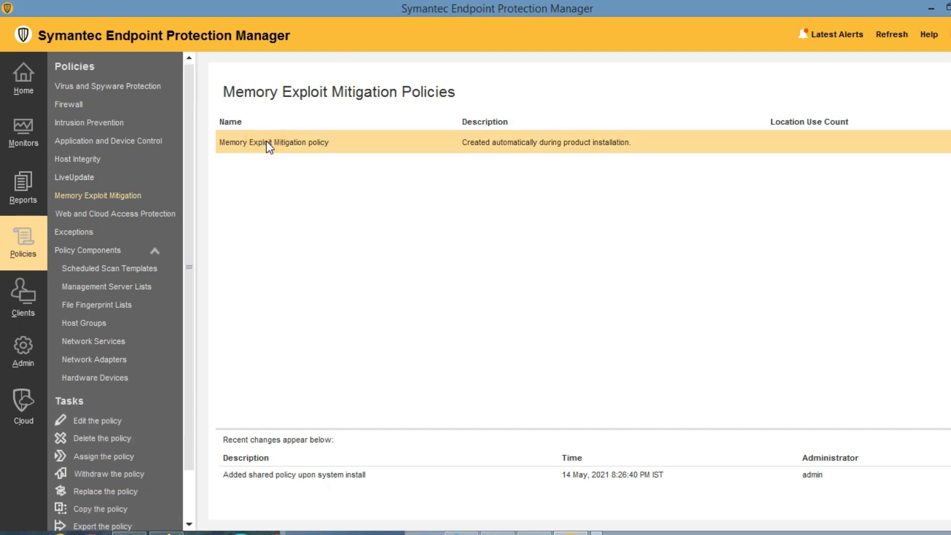
double_click(268, 143)
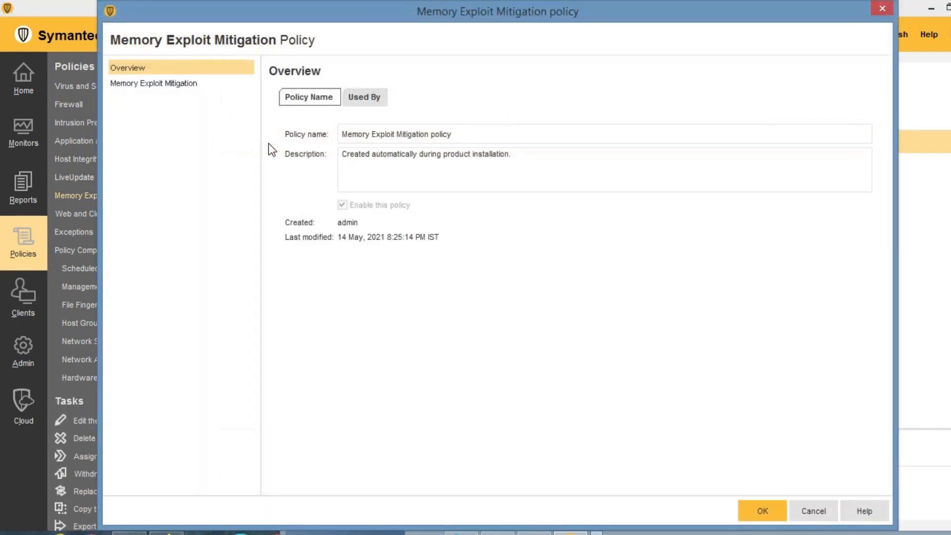
left_click(184, 80)
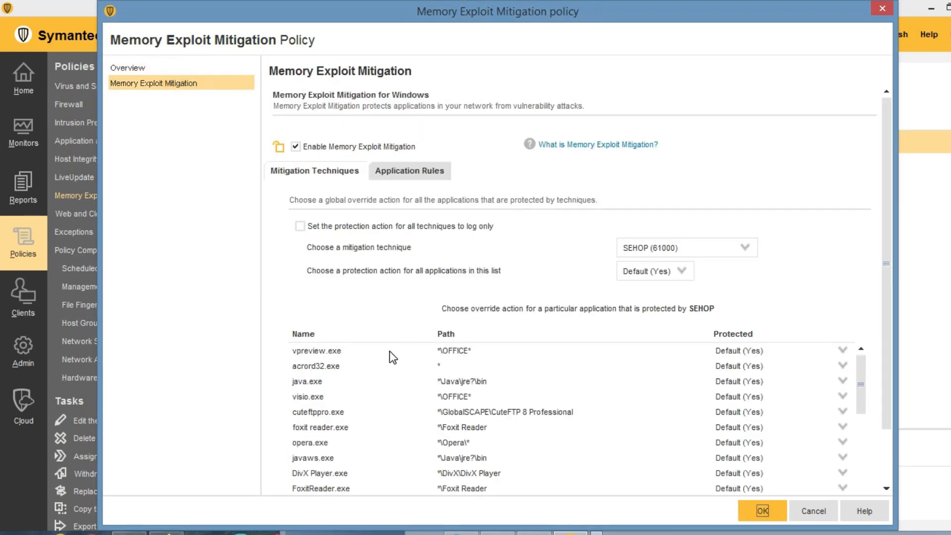
Browse the vpreview.exe, acrord32.exe, QuickTimePlayer.exe and msaccess.exe application entries.
left_click(325, 352)
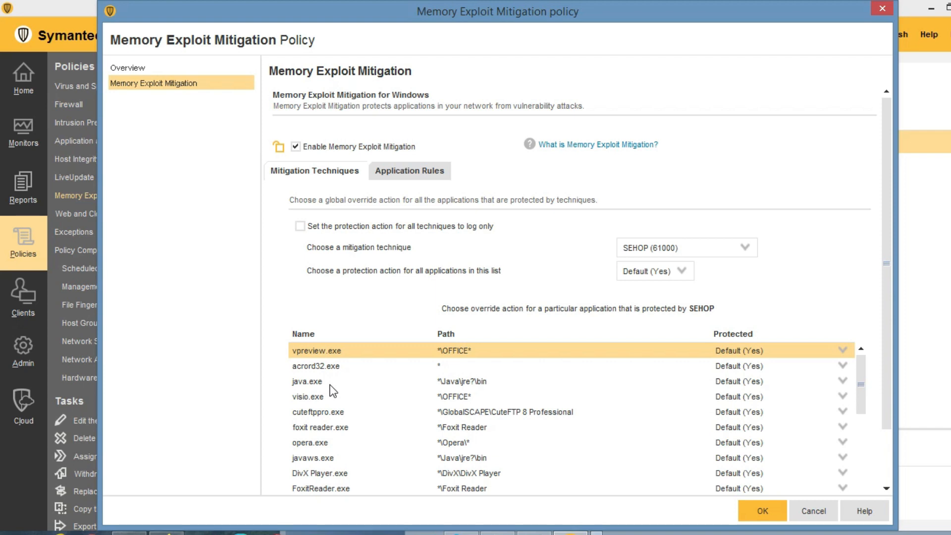
left_click(308, 372)
scroll(323, 403, "down", 5)
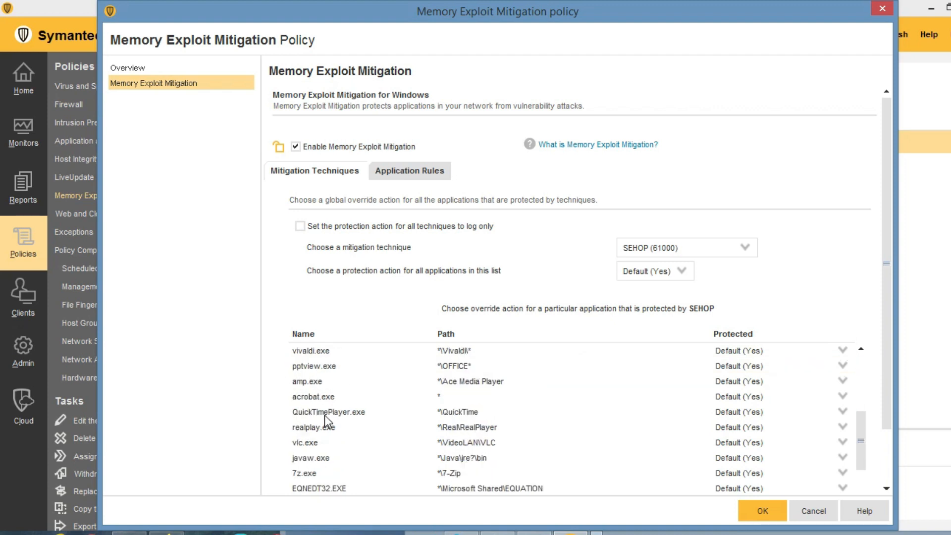
left_click(325, 415)
scroll(325, 415, "down", 5)
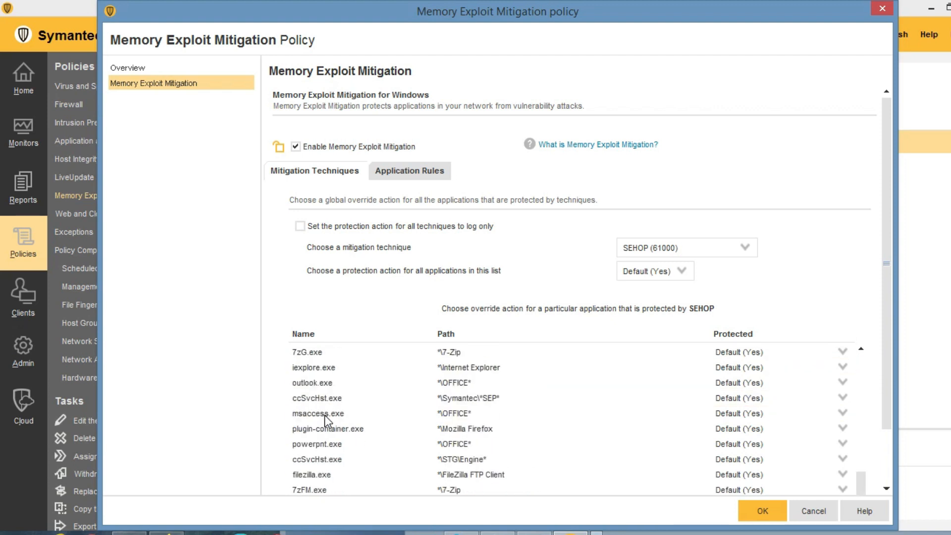
left_click(325, 414)
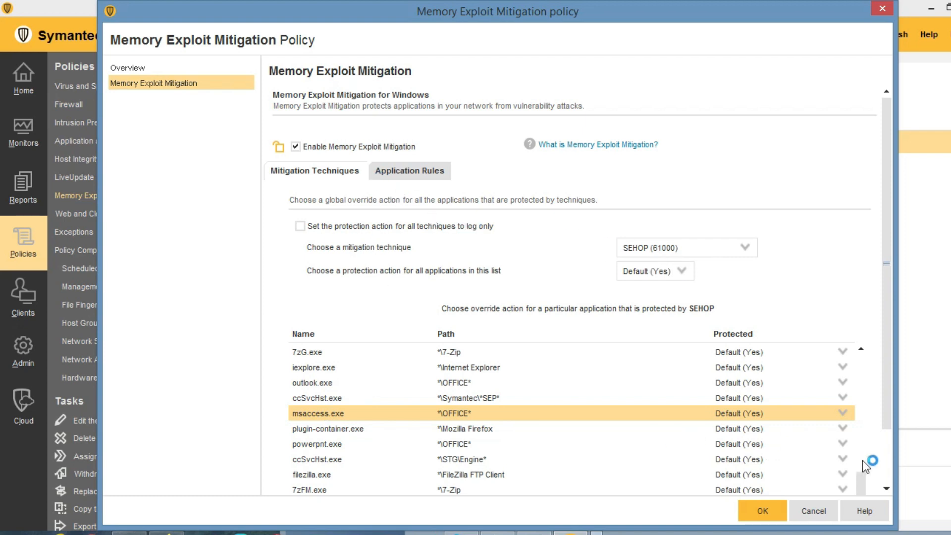
Review the Application Rules list, then close the policy without saving changes.
left_click_drag(860, 481, 866, 356)
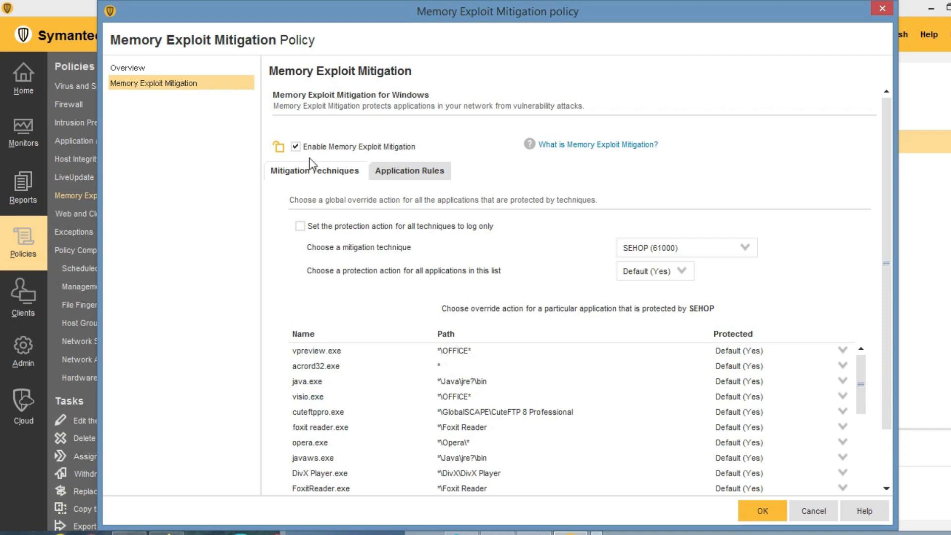
left_click(409, 171)
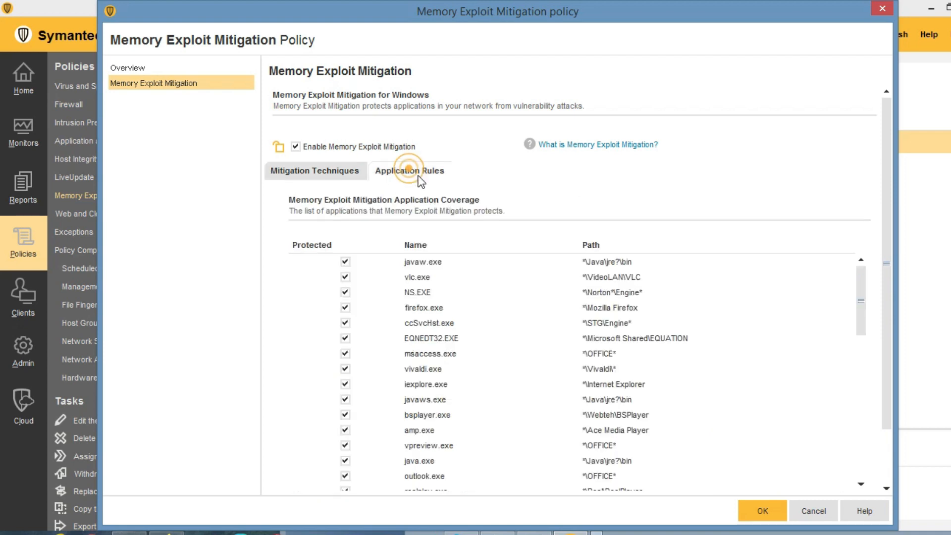
scroll(471, 319, "down", 10)
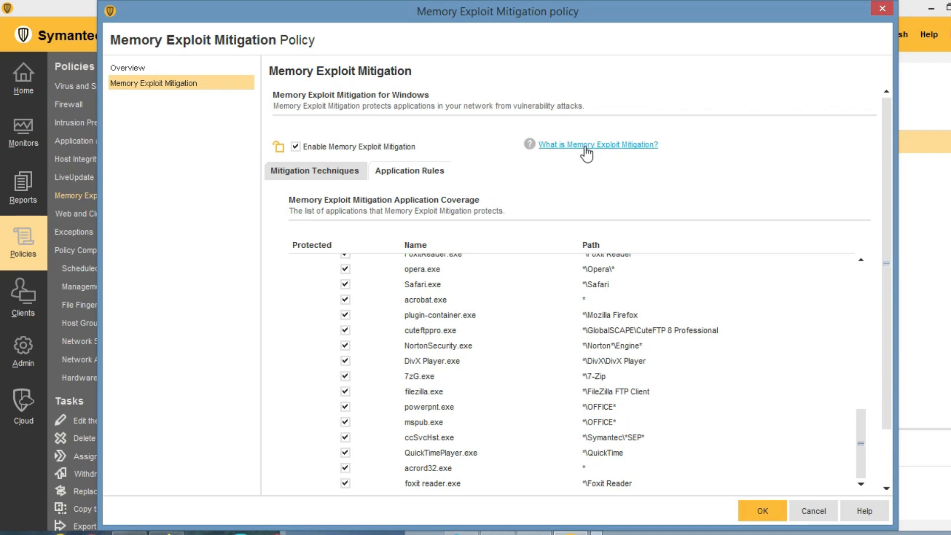
left_click(132, 68)
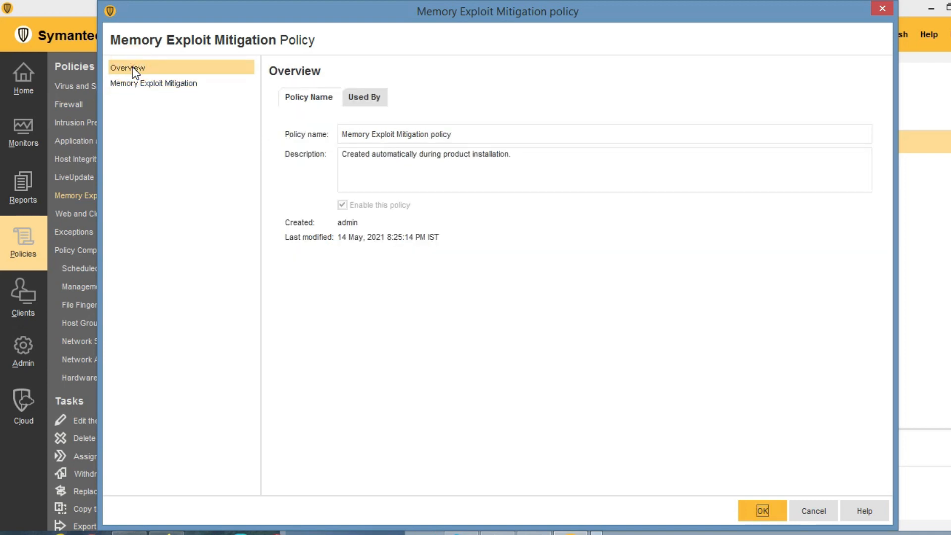
left_click(827, 512)
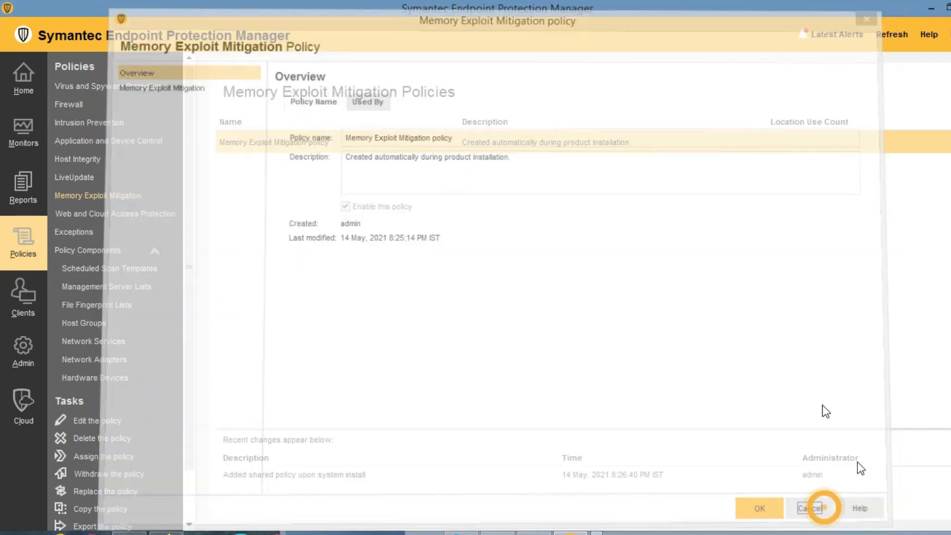
Tick Enable Web and Cloud Access Protection in its policy, then cancel without saving.
left_click(139, 215)
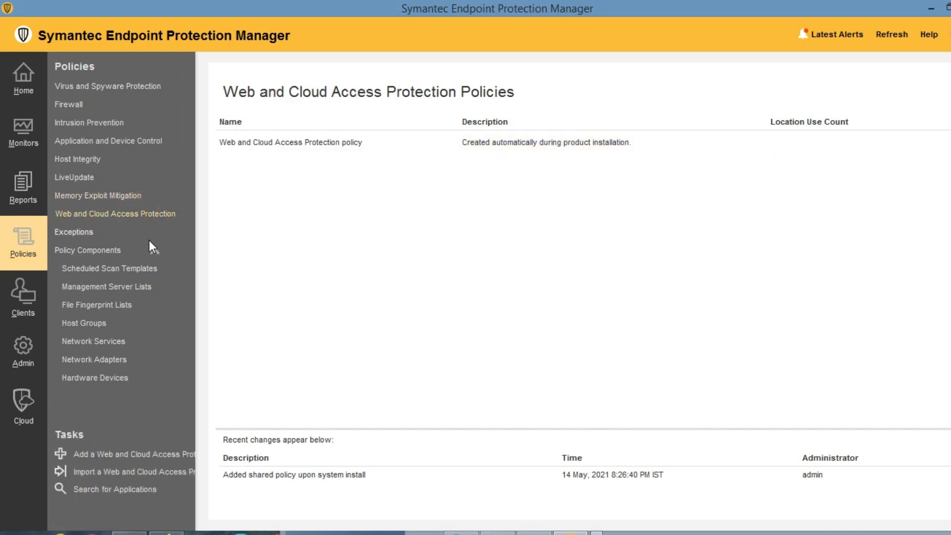
double_click(290, 144)
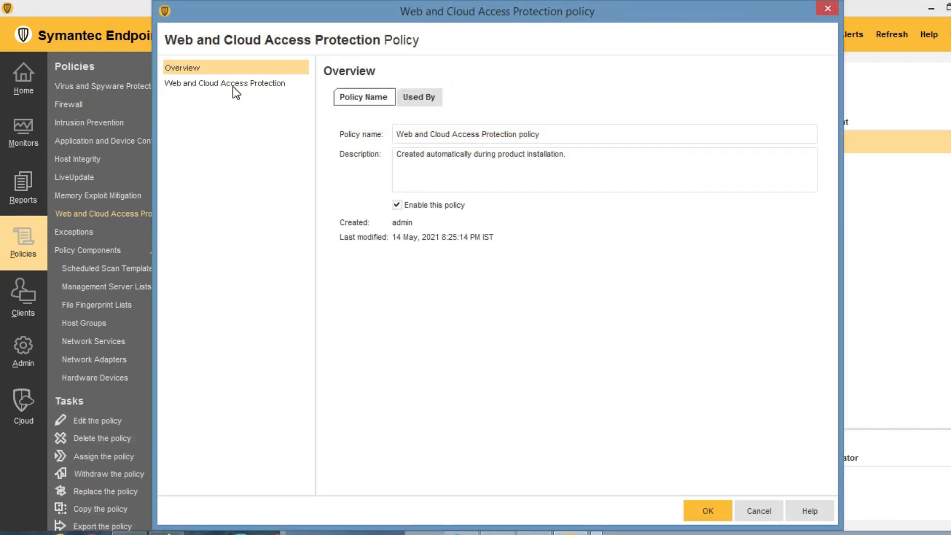
left_click(233, 87)
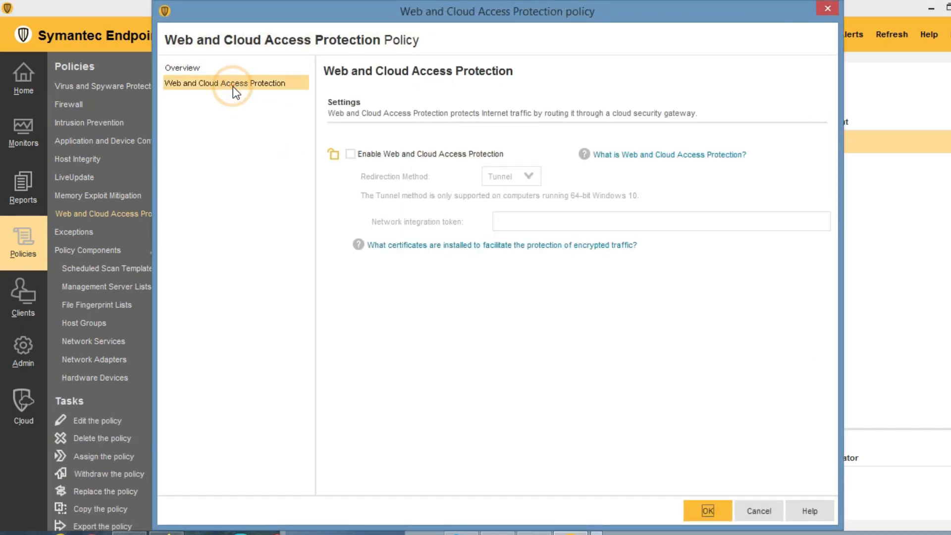
left_click(349, 154)
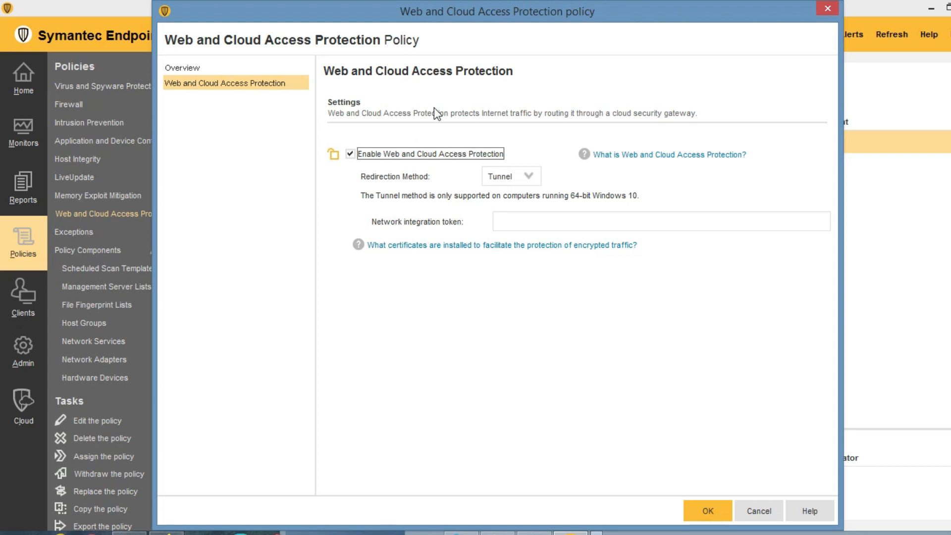
left_click(758, 510)
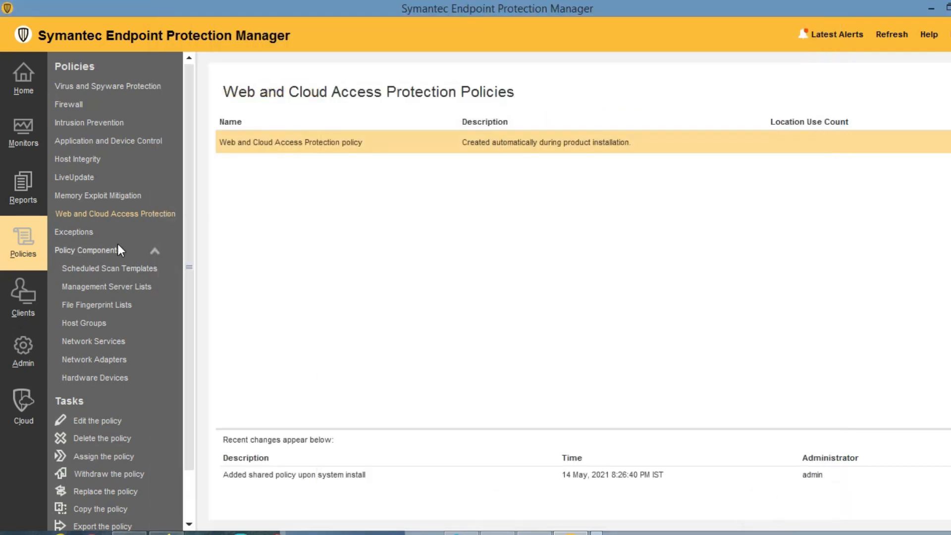
Open the Exceptions policy and start a new Windows file exception.
left_click(151, 249)
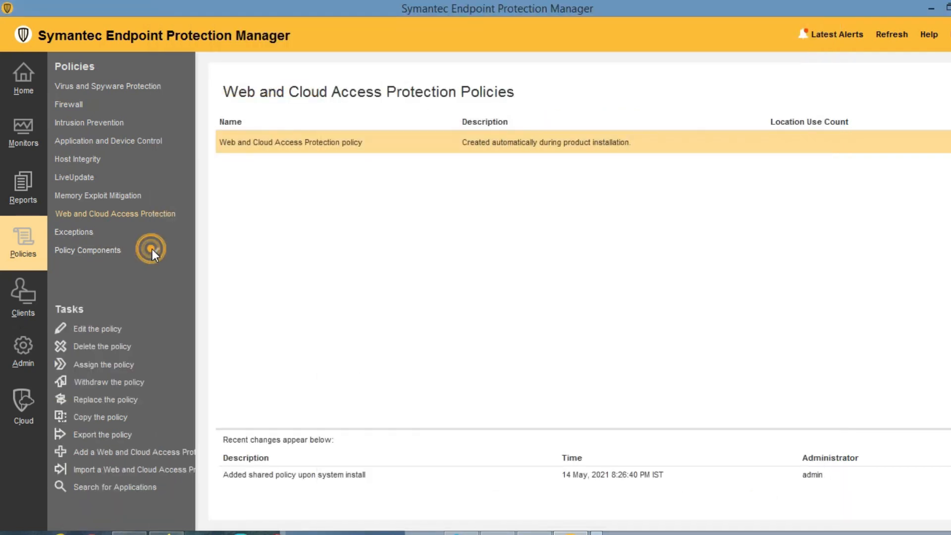
left_click(78, 230)
double_click(254, 143)
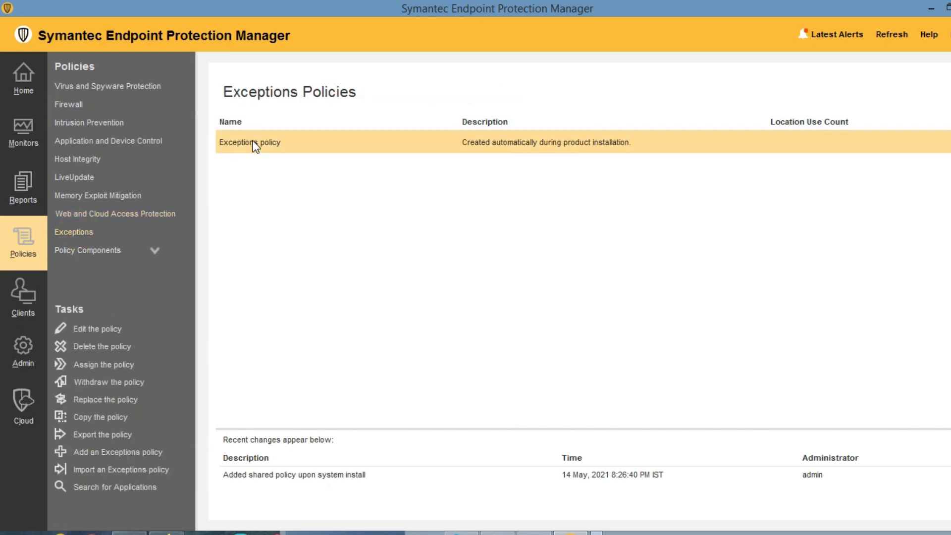
left_click(192, 83)
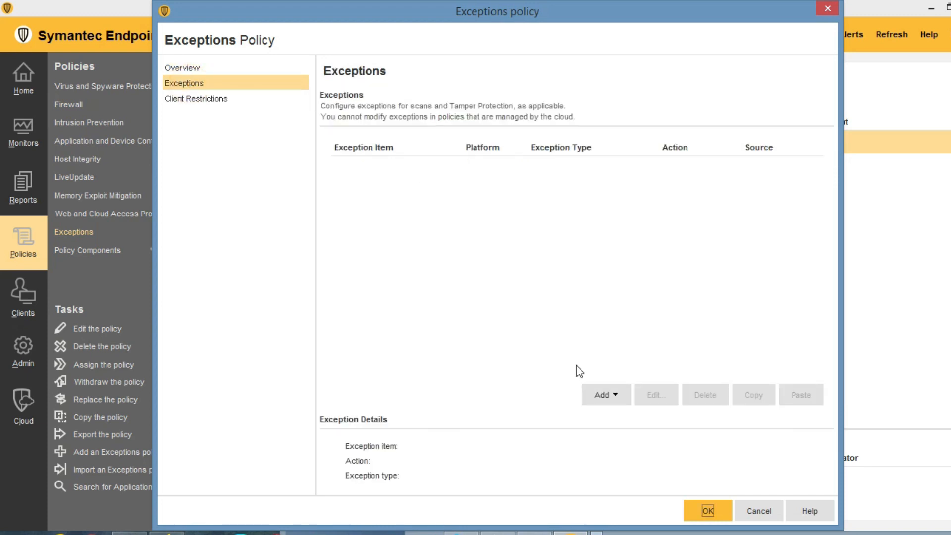
left_click(617, 395)
mouse_move(635, 423)
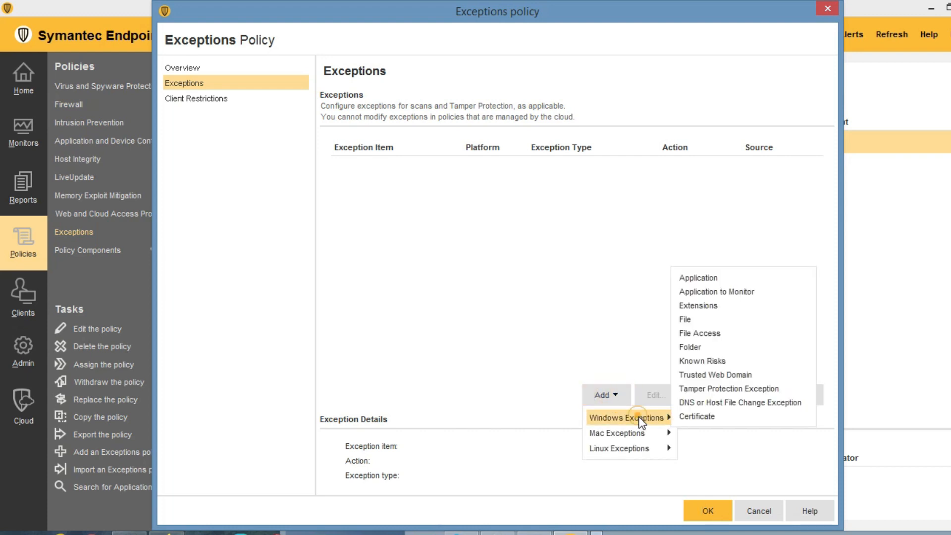
left_click(700, 318)
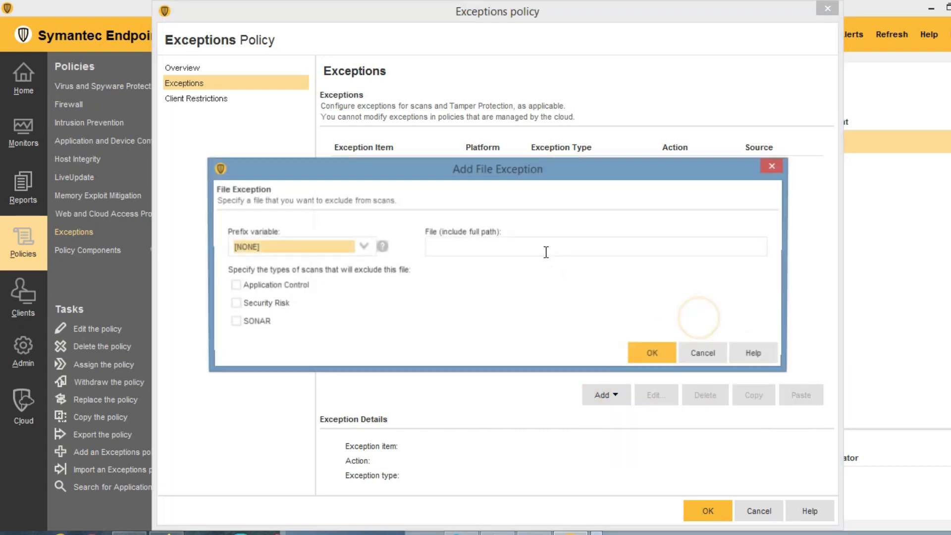
Copy the FSCapture94 folder path from File Explorer, leaving the File field empty and ready.
left_click(476, 250)
type("c")
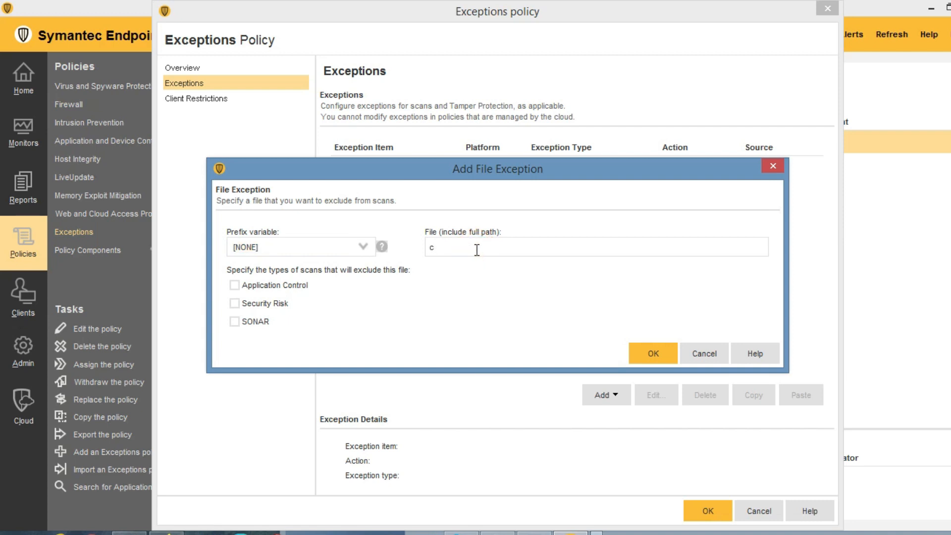
type(":\\")
key("BackSpace")
key("BackSpace")
key("BackSpace")
left_click(129, 532)
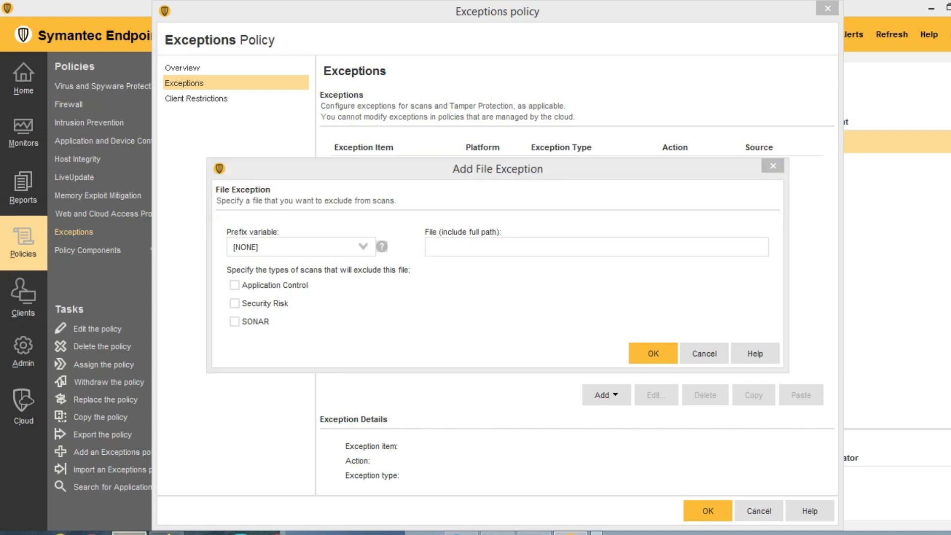
left_click(240, 132)
key("ctrl+c")
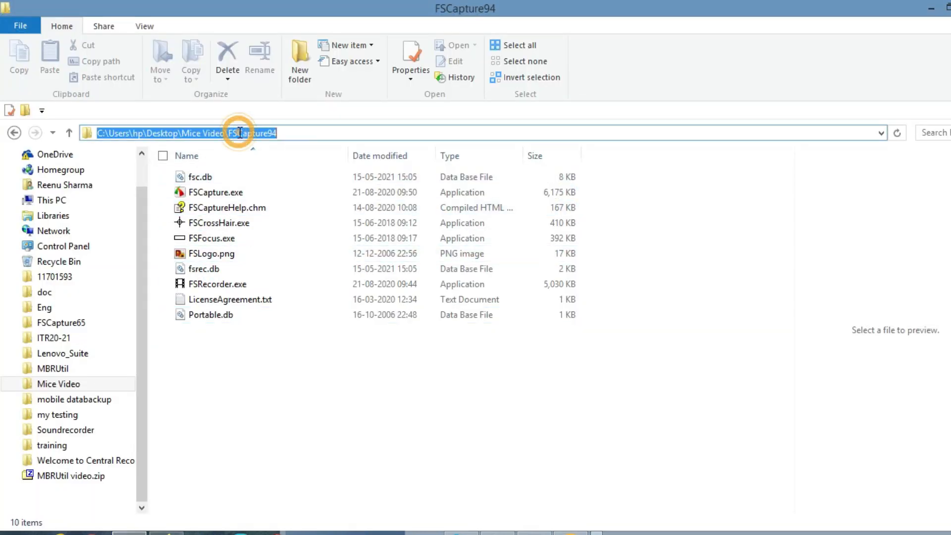
left_click(931, 10)
left_click(499, 249)
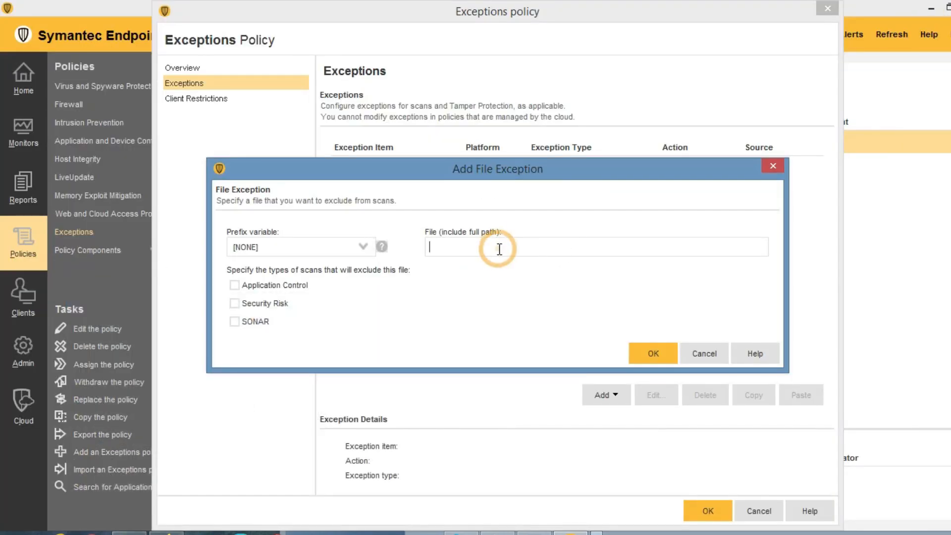
Paste the FSCapture94 folder path, tick SONAR, and add the file exception.
key("ctrl+v")
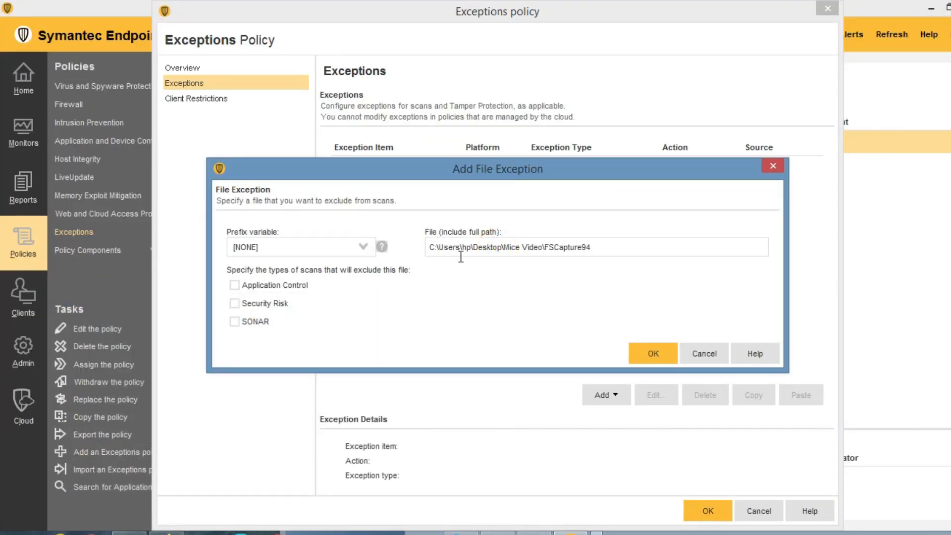
left_click(235, 322)
left_click(652, 352)
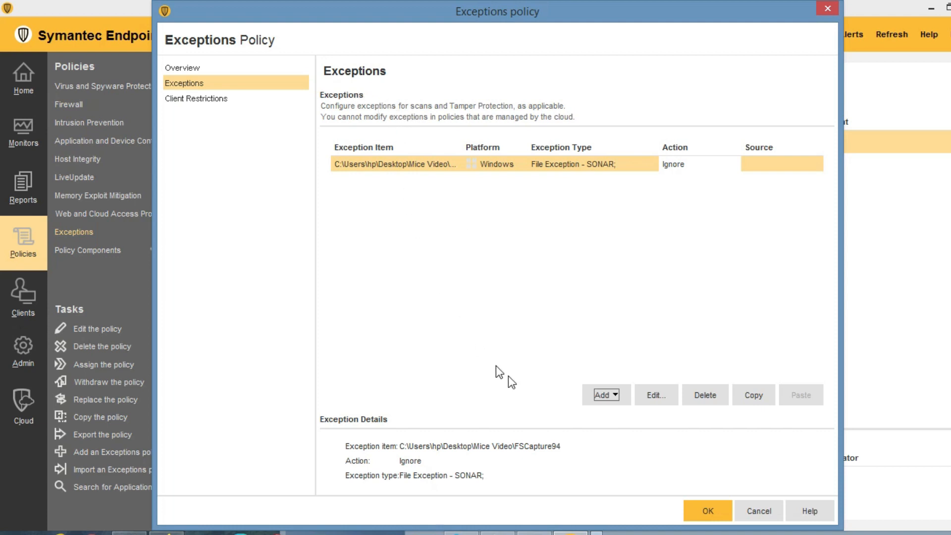
left_click(616, 393)
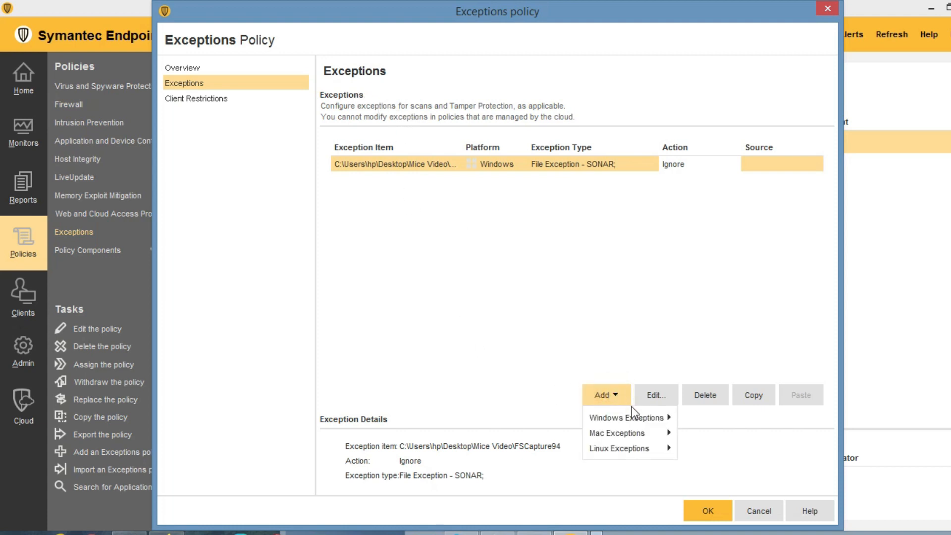
Add a Windows extension exception for dll limited to Auto-Protect scans.
mouse_move(648, 456)
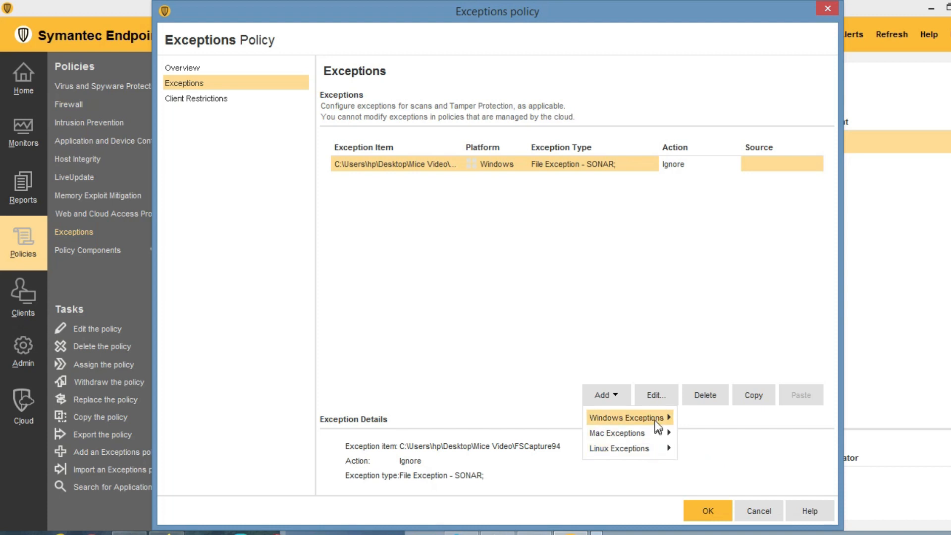
mouse_move(654, 419)
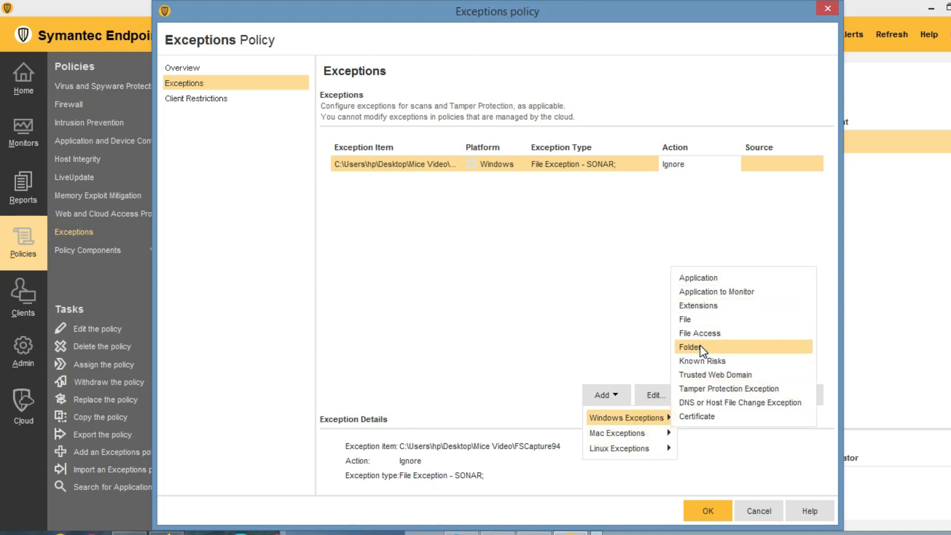
left_click(698, 304)
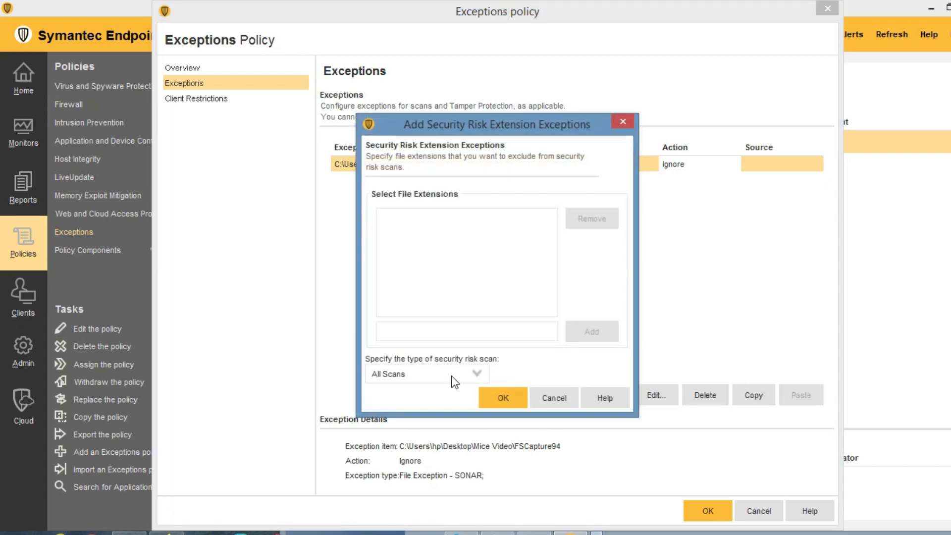
left_click(477, 374)
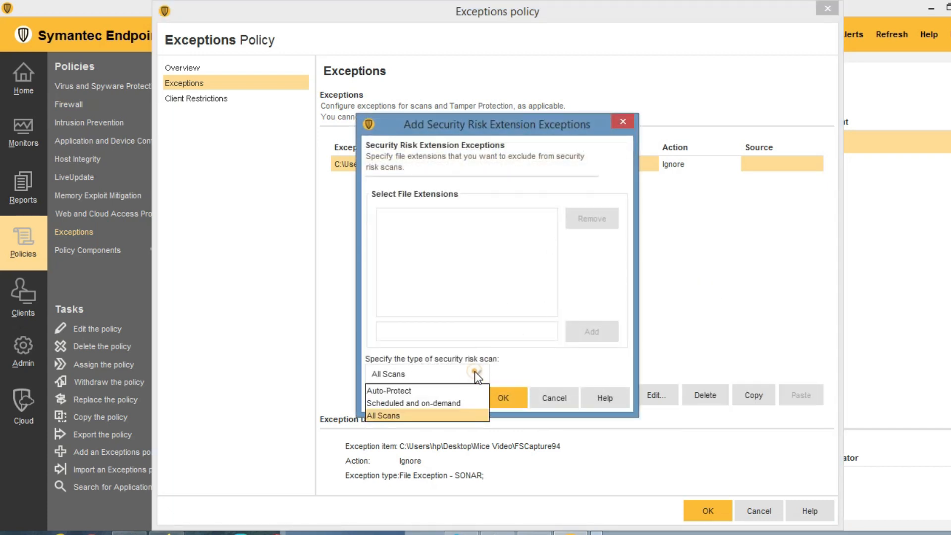
left_click(421, 394)
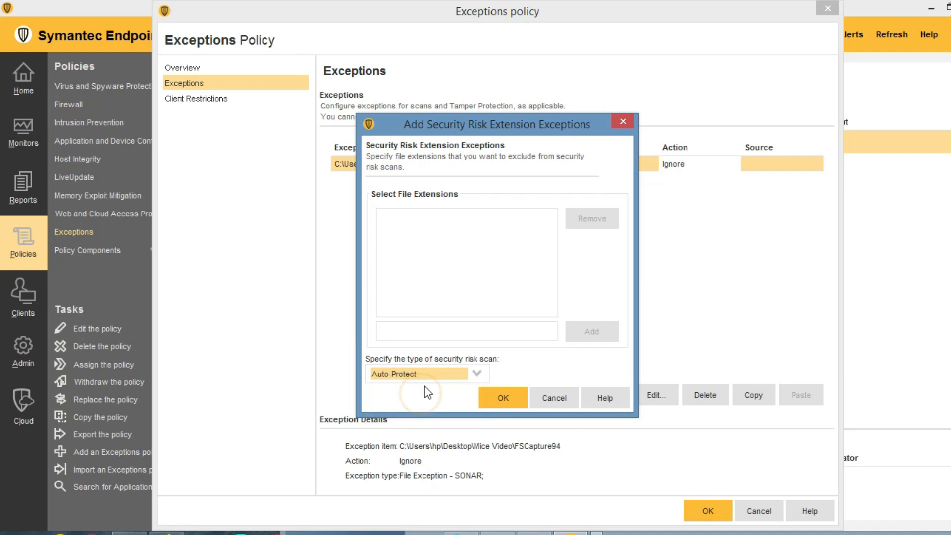
left_click(488, 331)
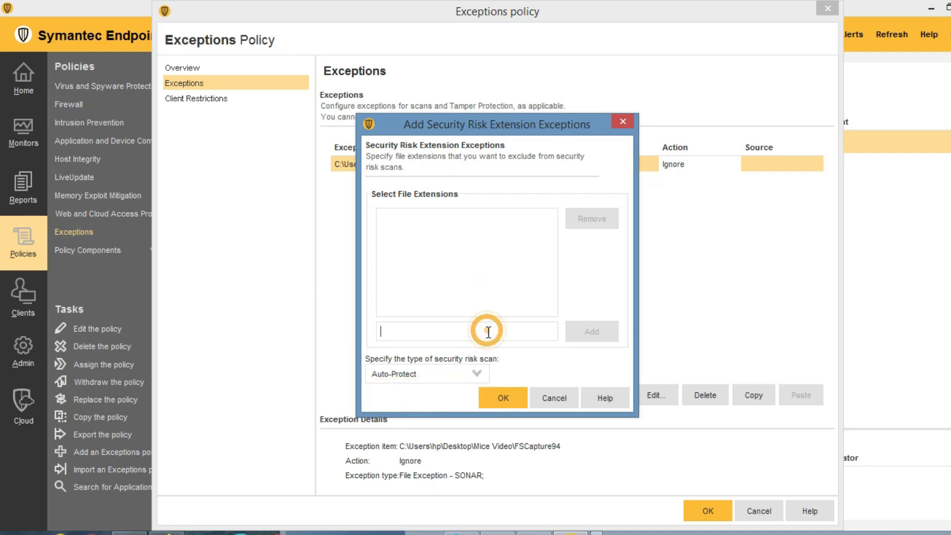
type("dll")
left_click(585, 331)
left_click(504, 399)
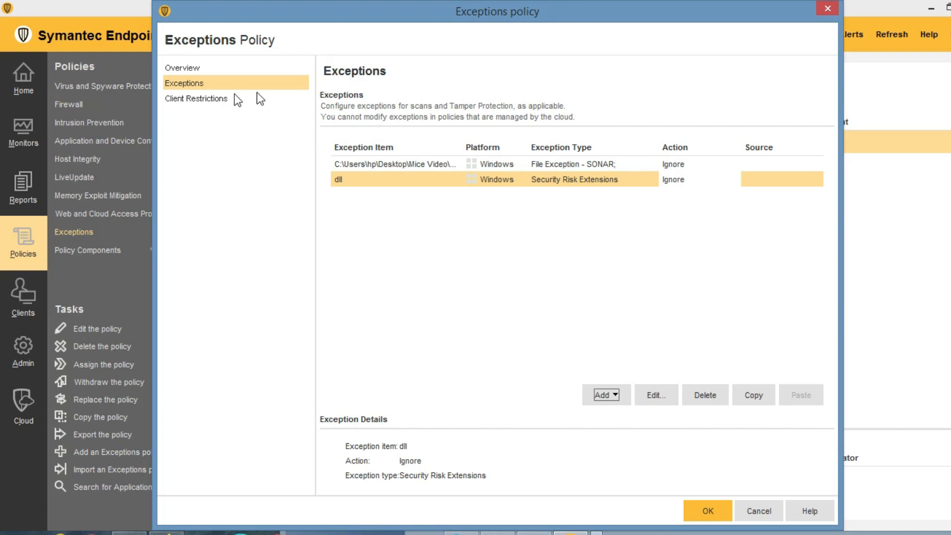
Check the Client Restrictions settings and close the Exceptions policy editor.
left_click(220, 99)
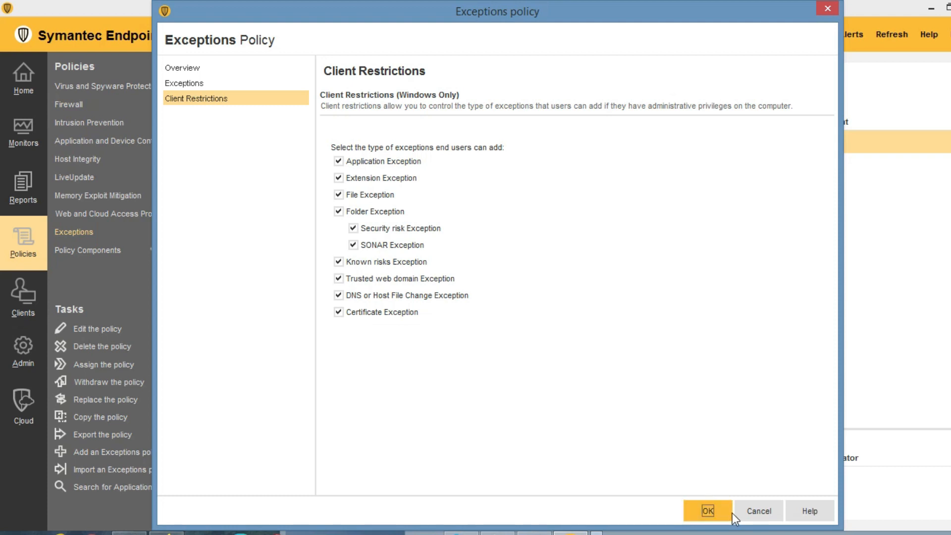
left_click(758, 512)
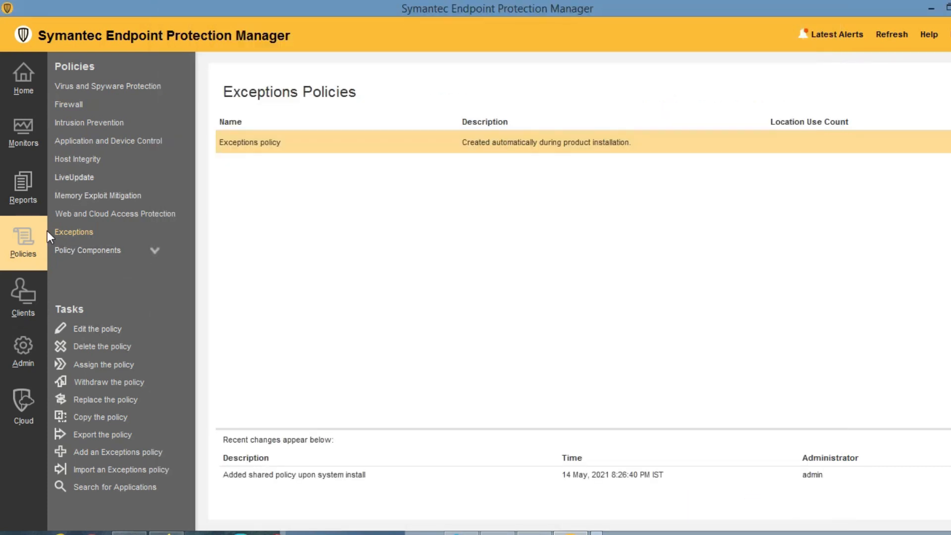
left_click(155, 250)
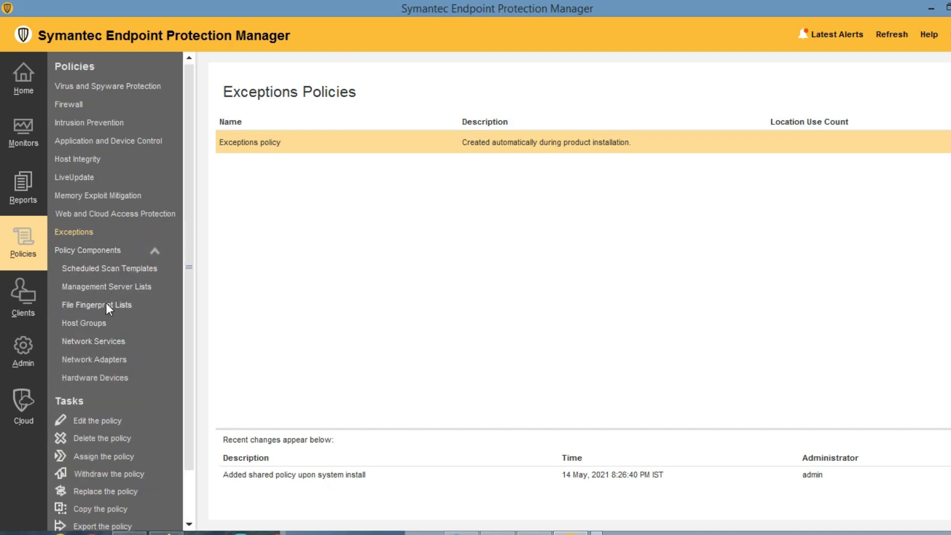
left_click(154, 251)
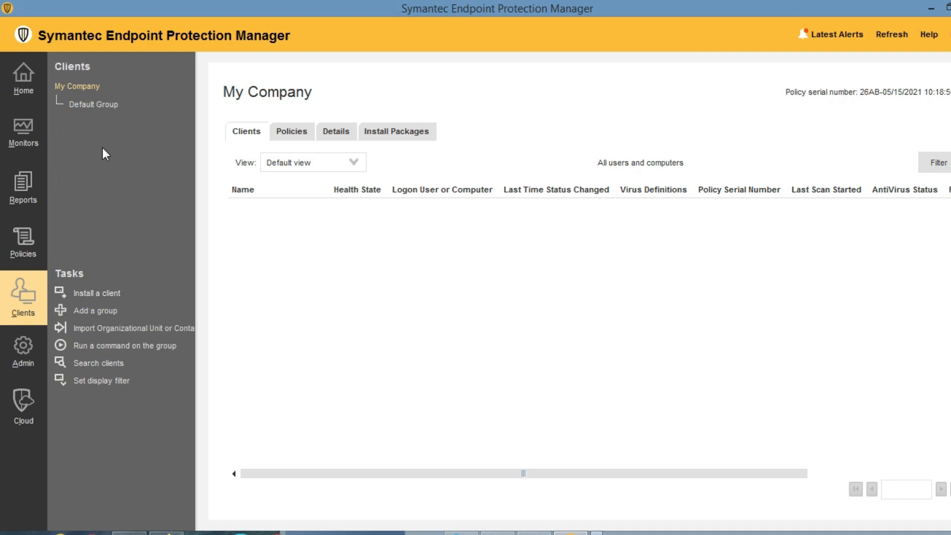
From the My Company clients page, launch Install a client for a New Package Deployment.
left_click(95, 104)
left_click(84, 86)
left_click(99, 296)
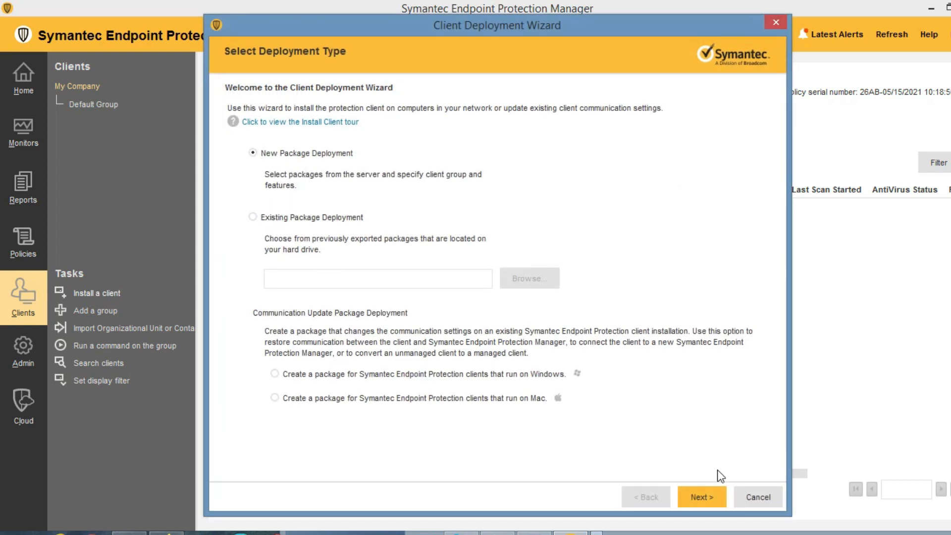
Advance the wizard, choose Remote Push, and switch to searching the network.
left_click(709, 498)
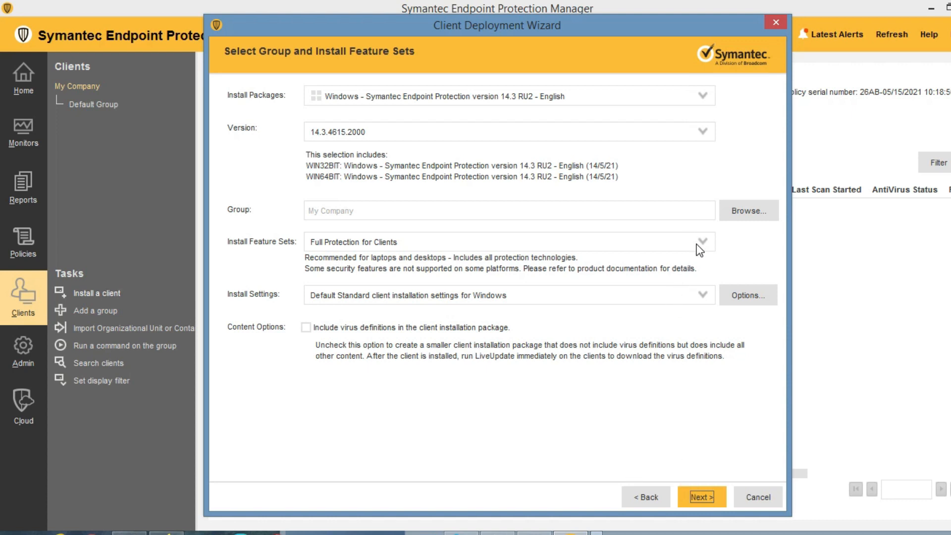
left_click(708, 497)
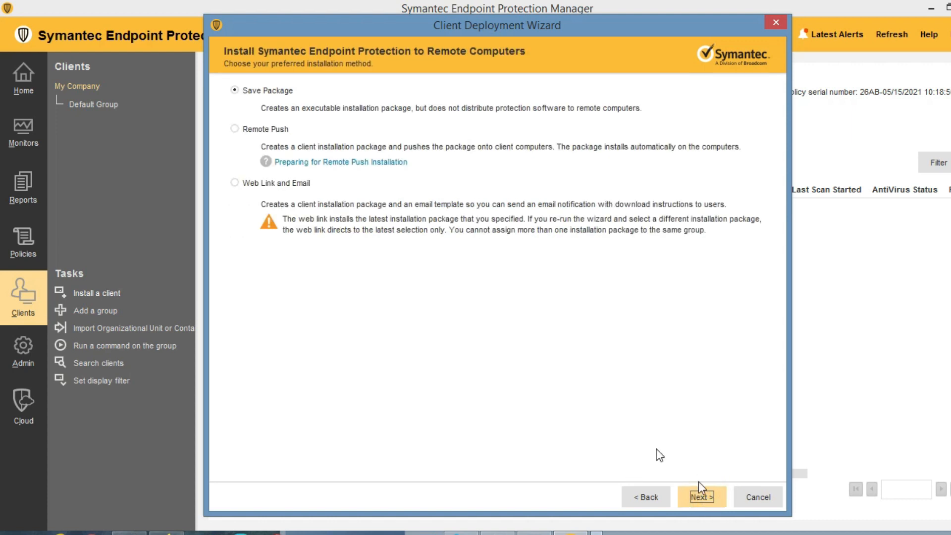
left_click(236, 129)
left_click(699, 498)
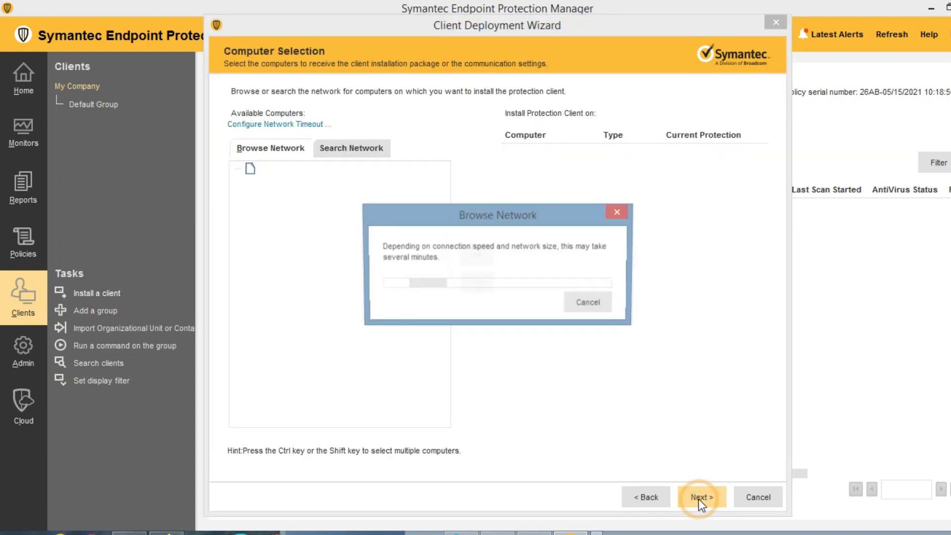
left_click(588, 302)
left_click(248, 168)
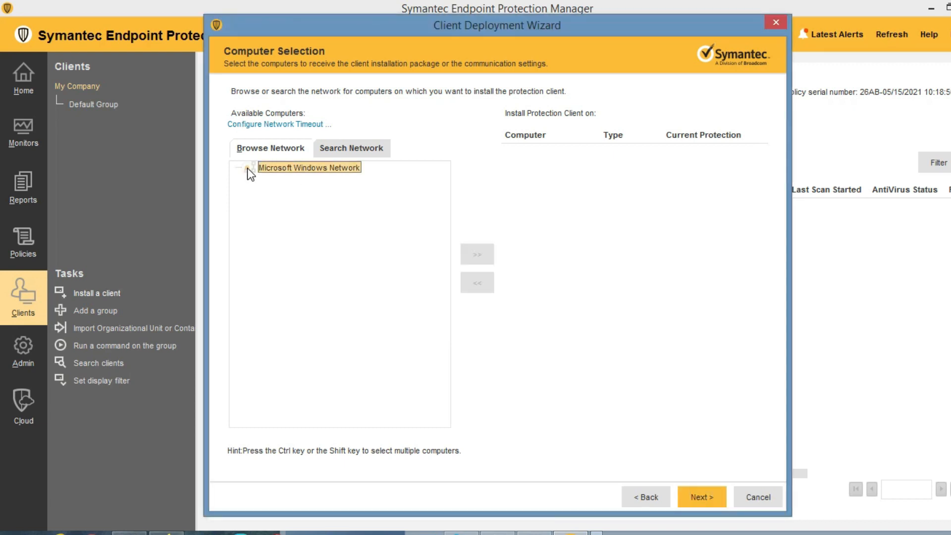
left_click(341, 150)
Set Find Computers to search by computer name and look up this PC's hostname in cmd.
left_click(274, 420)
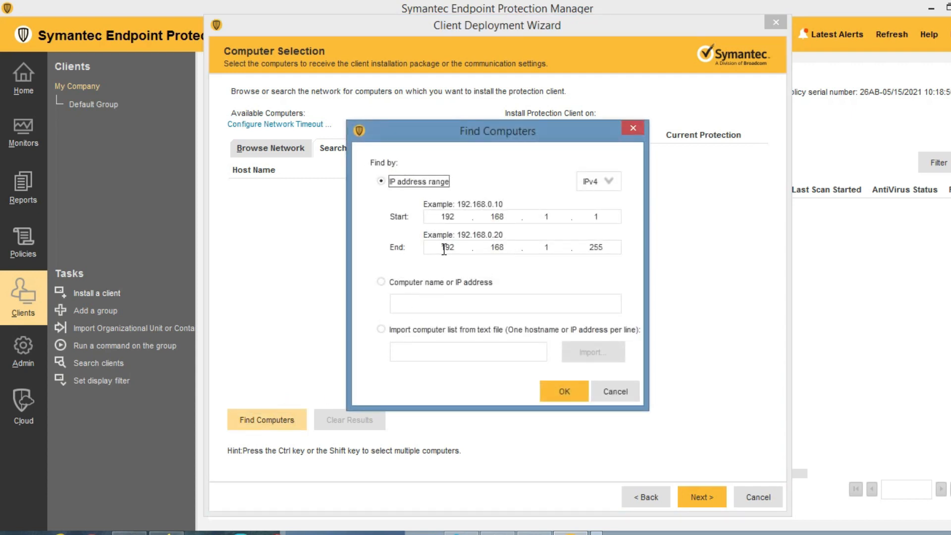
left_click(381, 282)
left_click(407, 305)
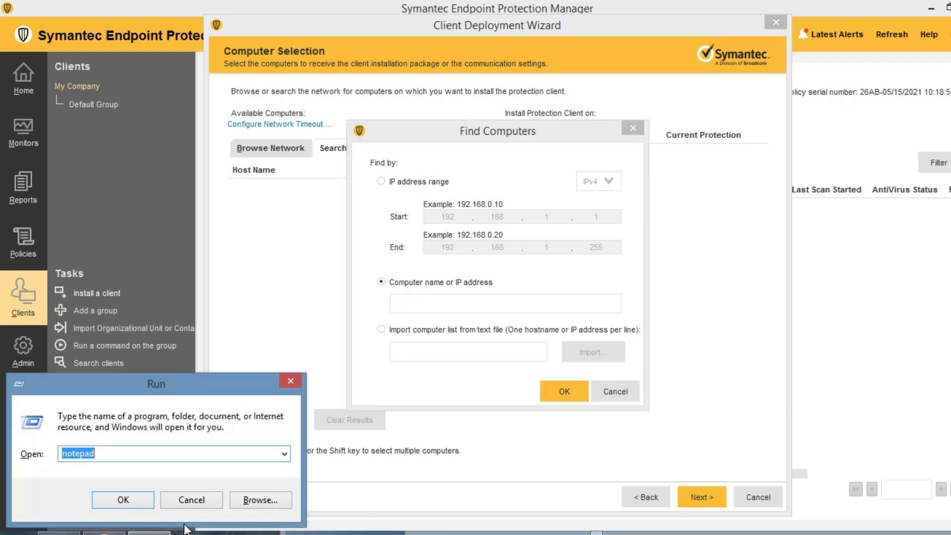
type("cmd")
key("Return")
type("h")
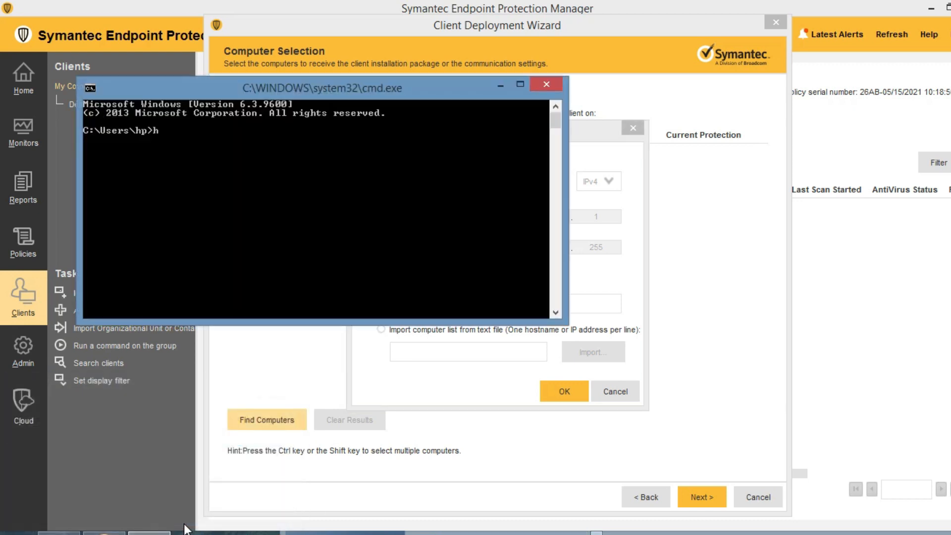
type("ostname")
key("Return")
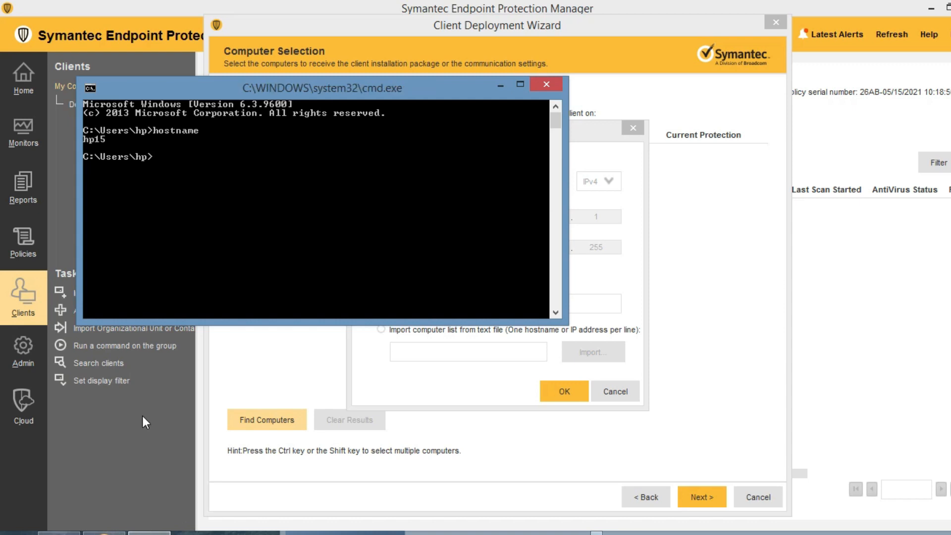
left_click(500, 85)
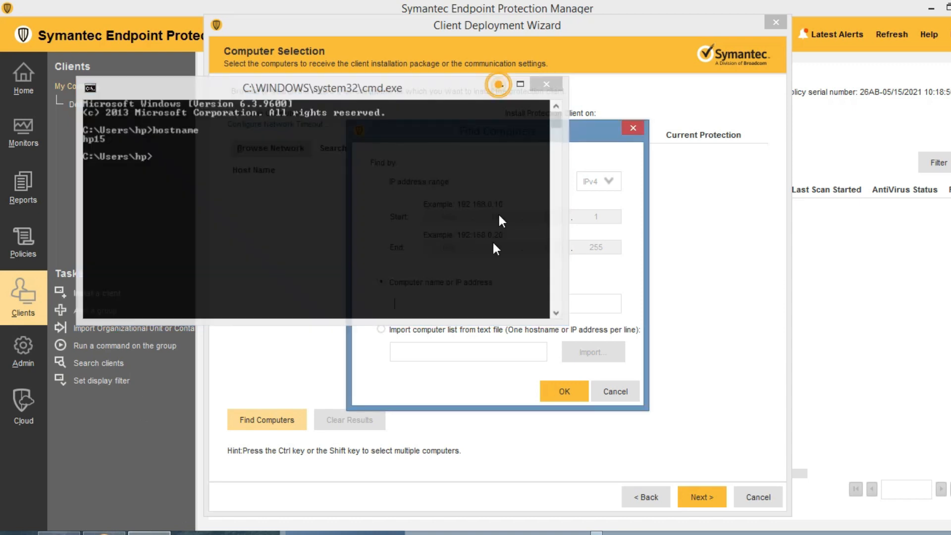
Search the network for computer hp15 and select the result.
left_click(420, 304)
type("hp15")
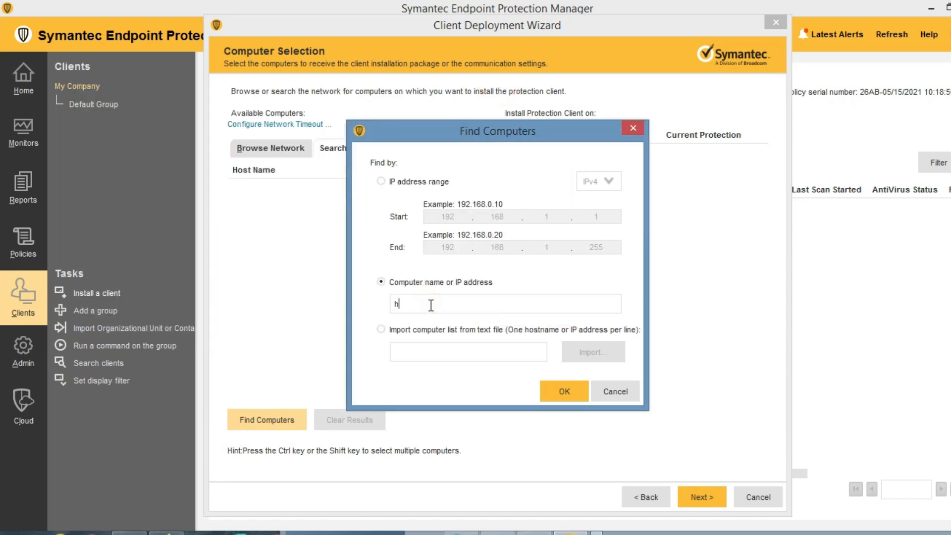
left_click(564, 392)
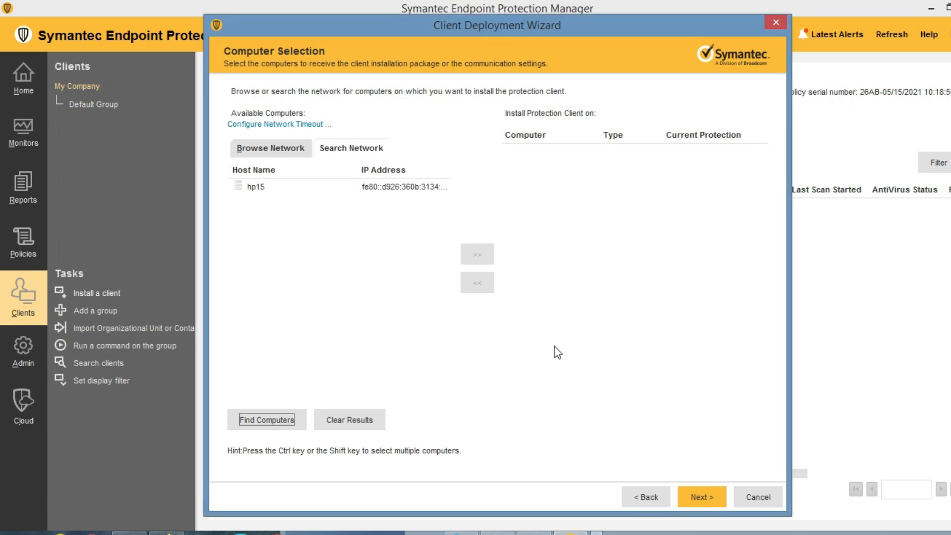
left_click(248, 189)
Add hp15 to the install targets, then dismiss the Login Credentials prompt.
left_click(478, 255)
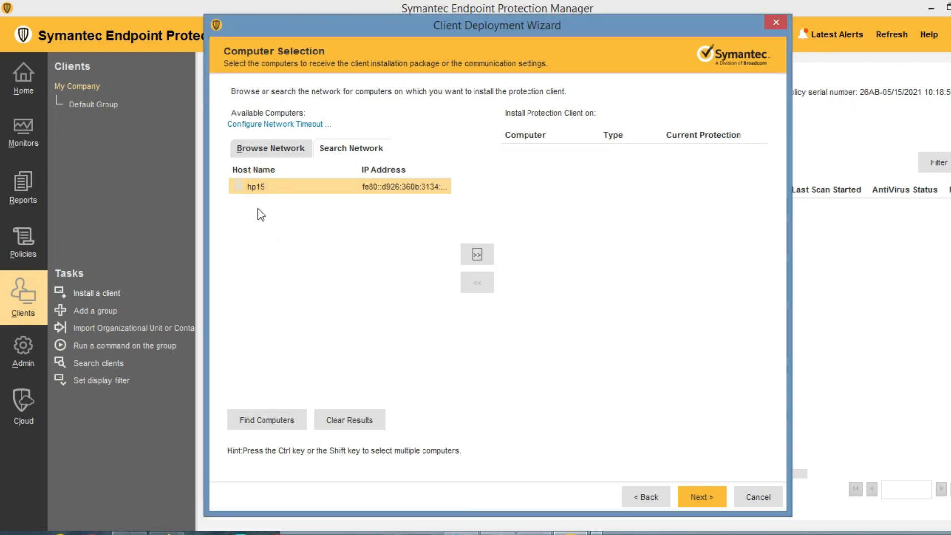
left_click(252, 189)
left_click(476, 254)
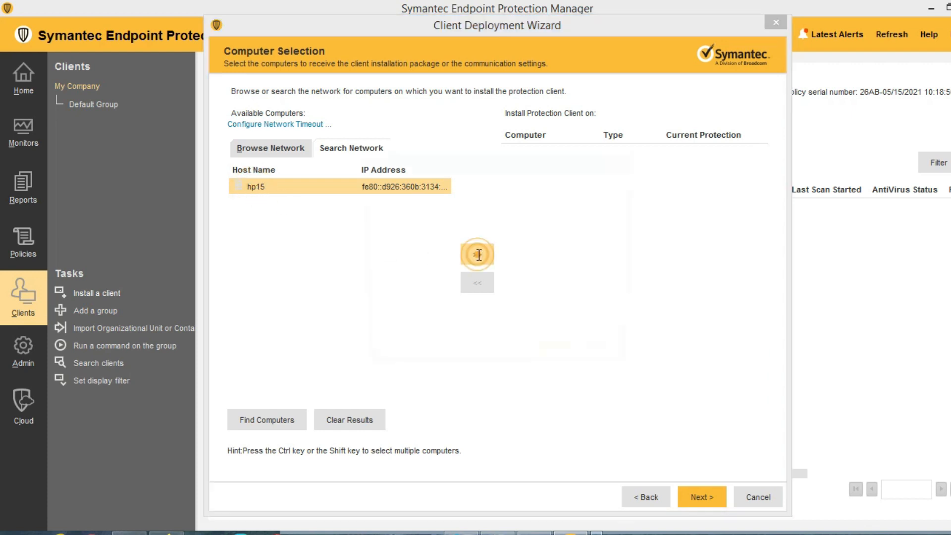
left_click(523, 261)
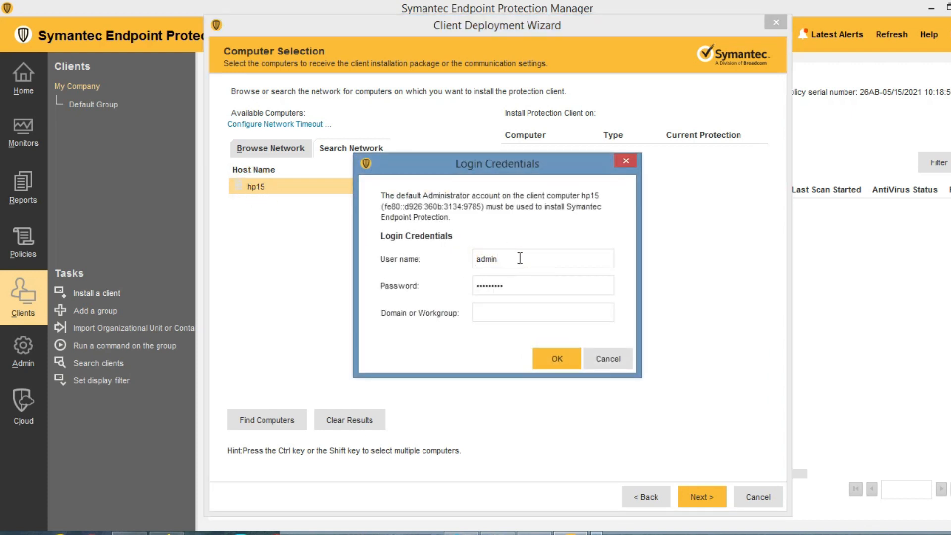
double_click(521, 259)
left_click(614, 351)
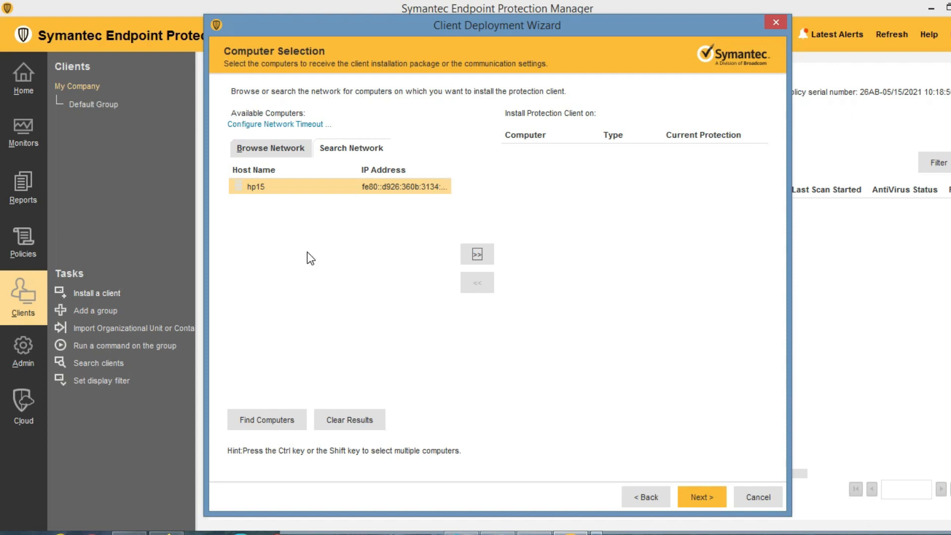
Go back, choose Save Package, then cancel the Client Deployment Wizard and confirm.
left_click(646, 495)
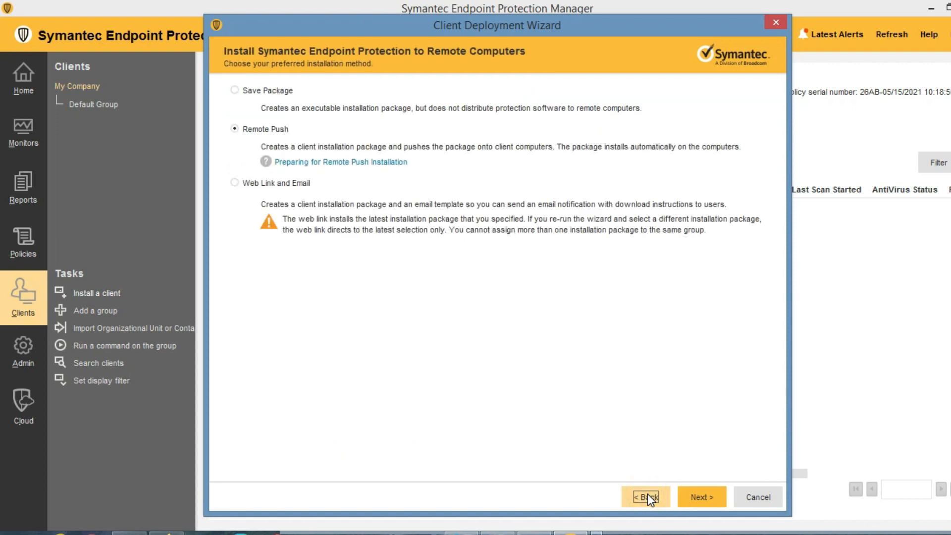
left_click(234, 184)
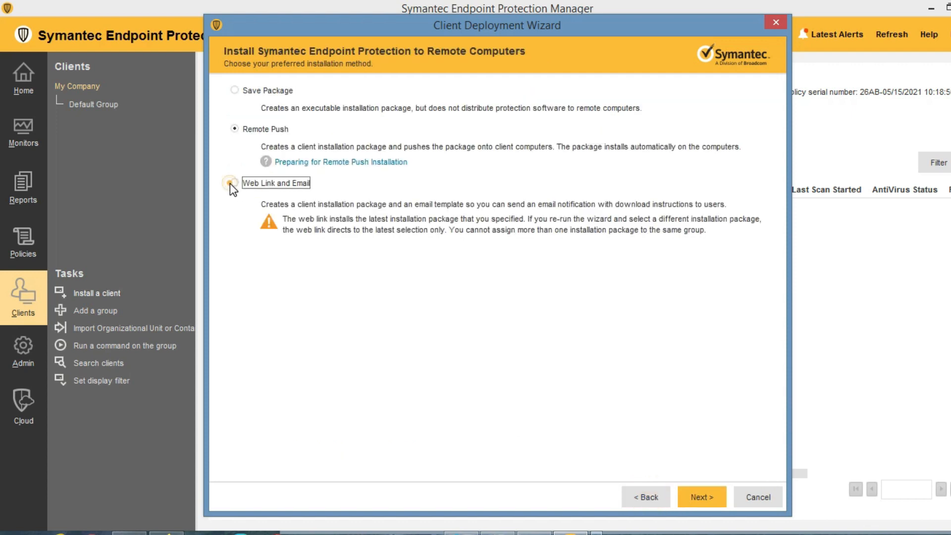
left_click(234, 91)
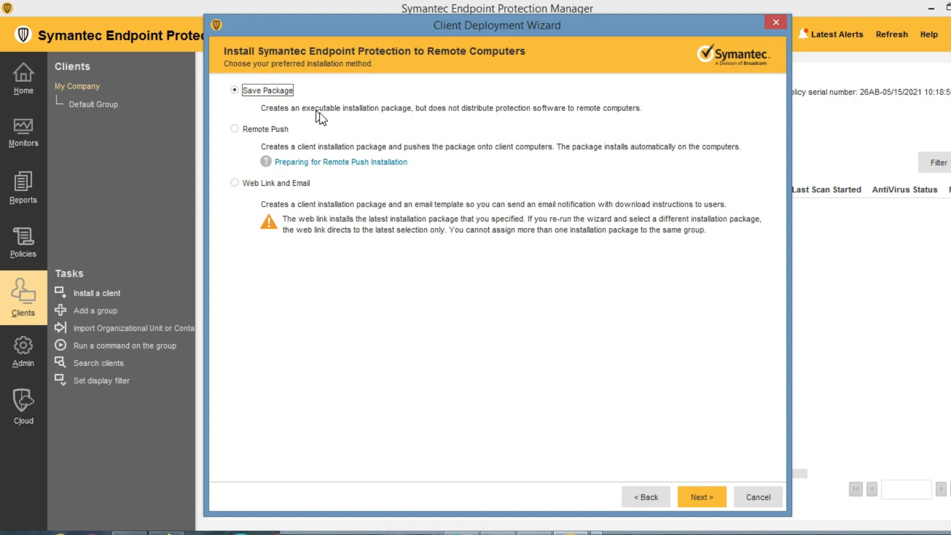
left_click(762, 497)
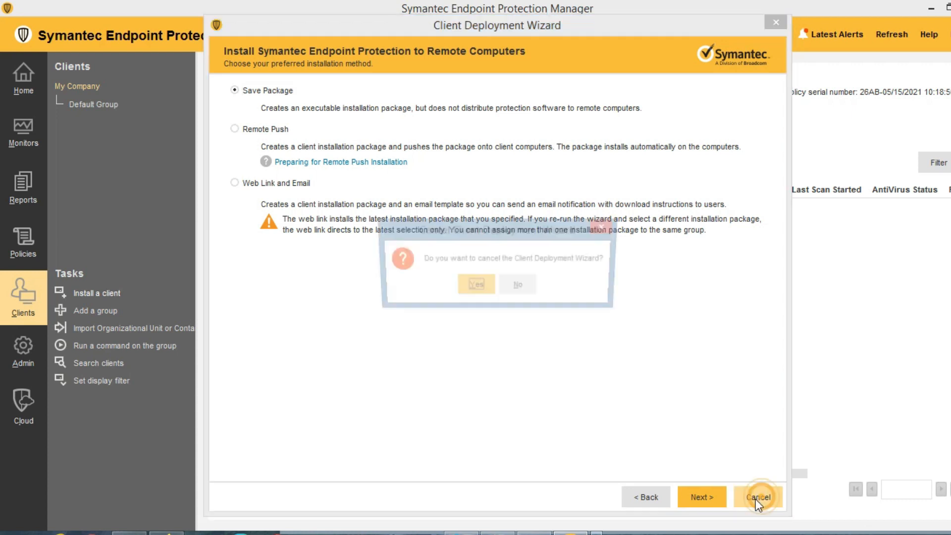
left_click(476, 285)
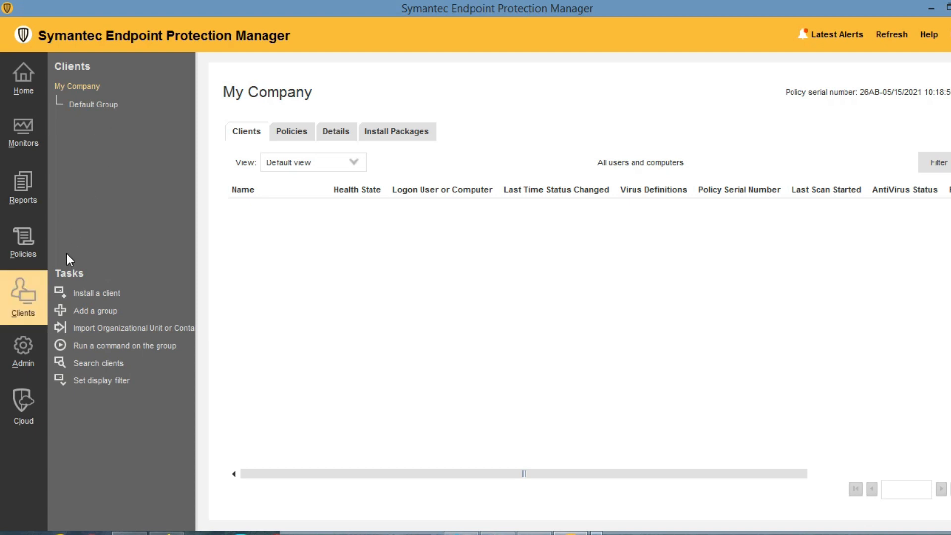
left_click(29, 348)
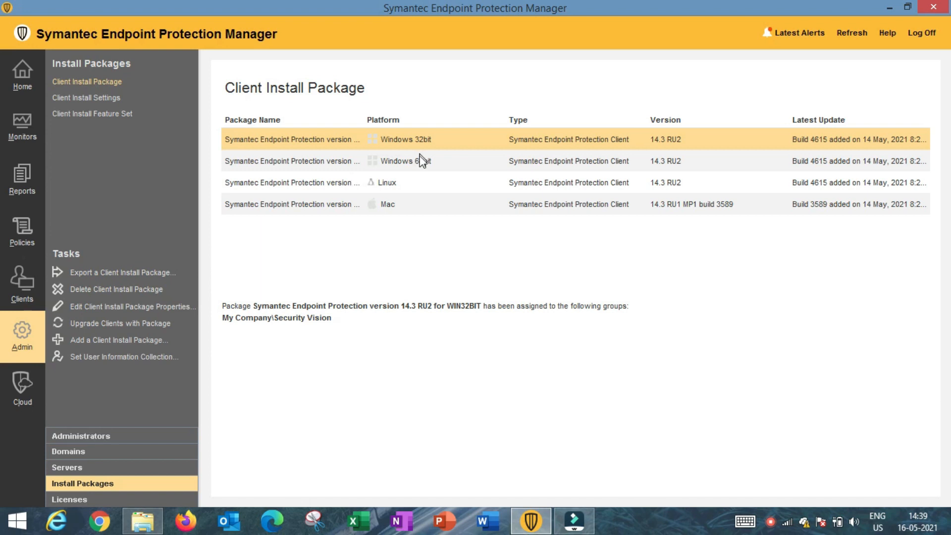
left_click(388, 184)
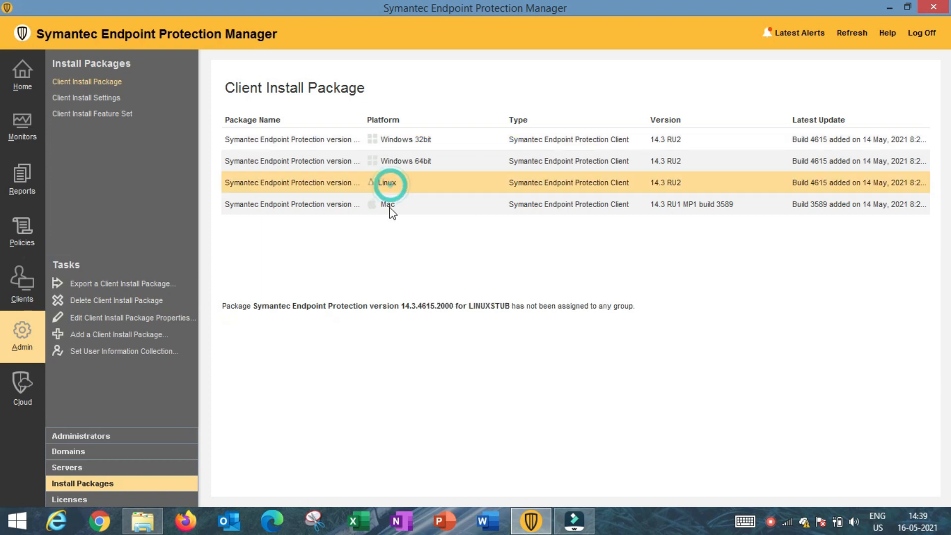
left_click(388, 205)
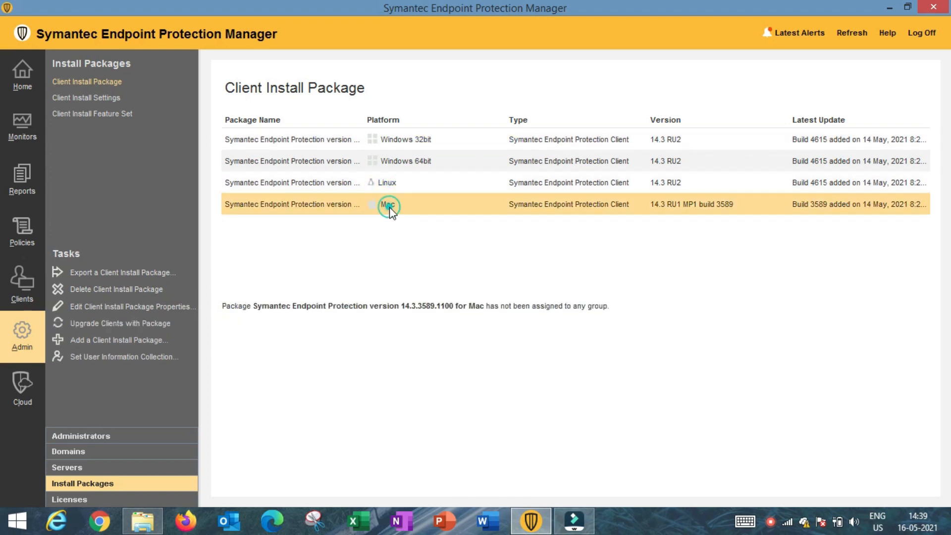
left_click(334, 139)
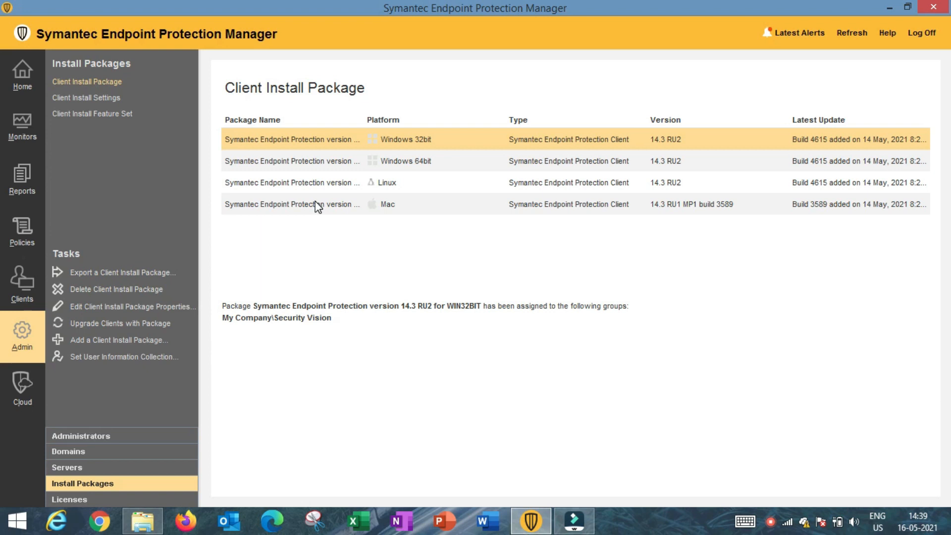
Choose Export from the Windows 32bit 14.3 RU2 package's right-click menu.
right_click(318, 142)
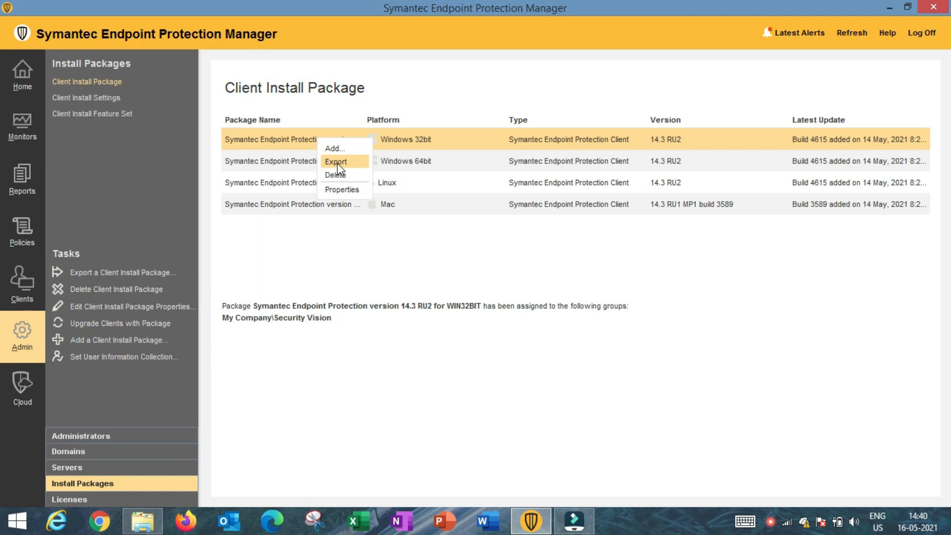
left_click(306, 261)
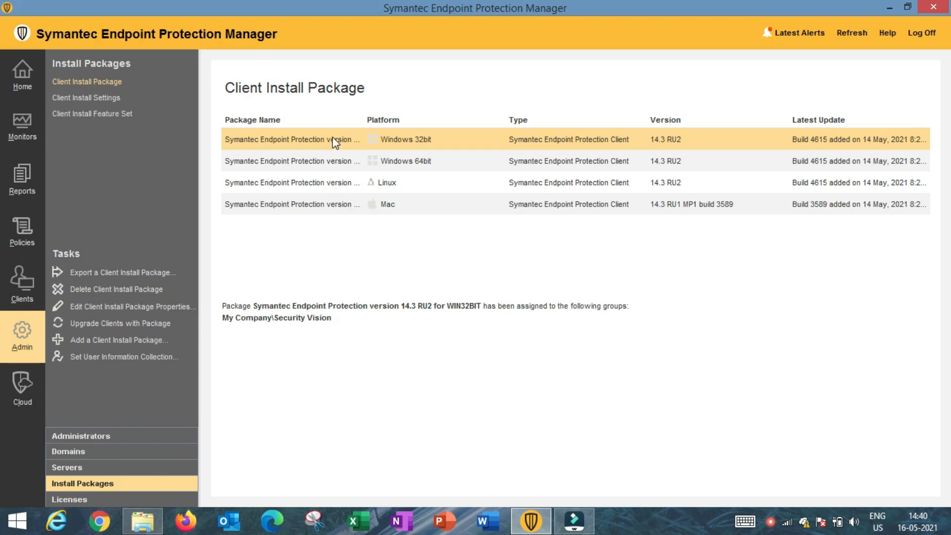
right_click(333, 142)
left_click(351, 161)
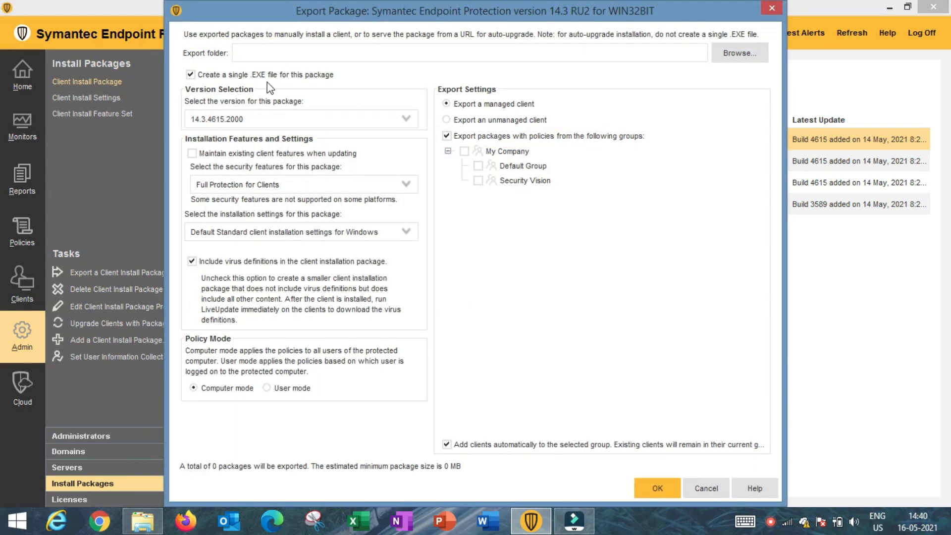
left_click(732, 51)
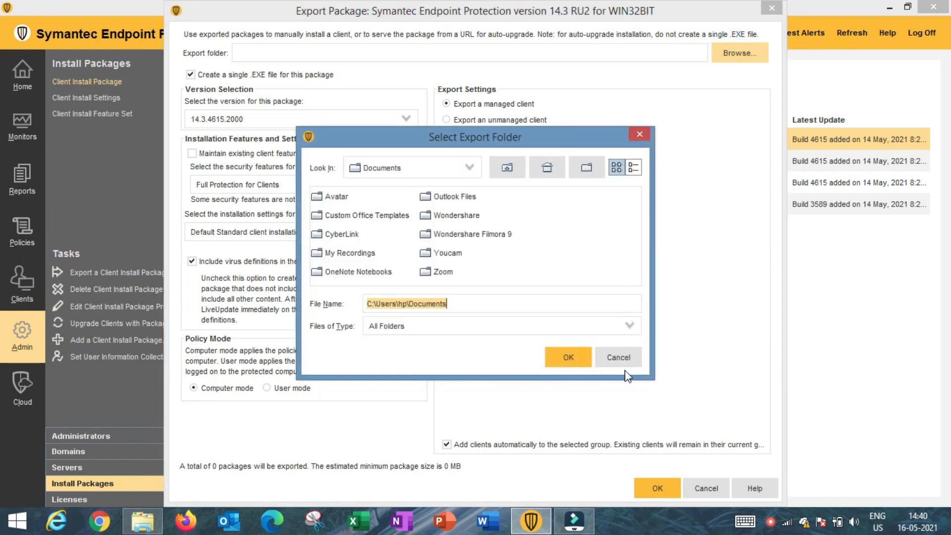
left_click(613, 352)
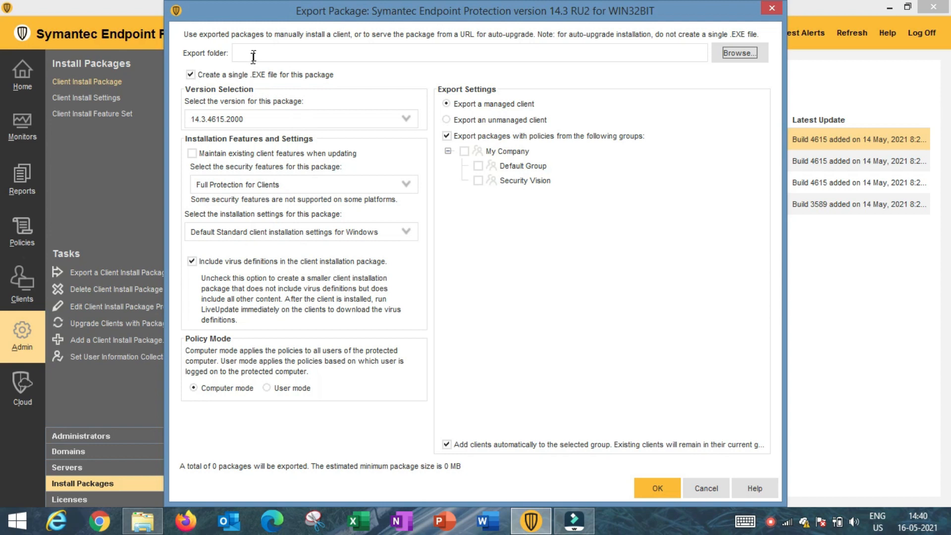
left_click(191, 75)
left_click(191, 75)
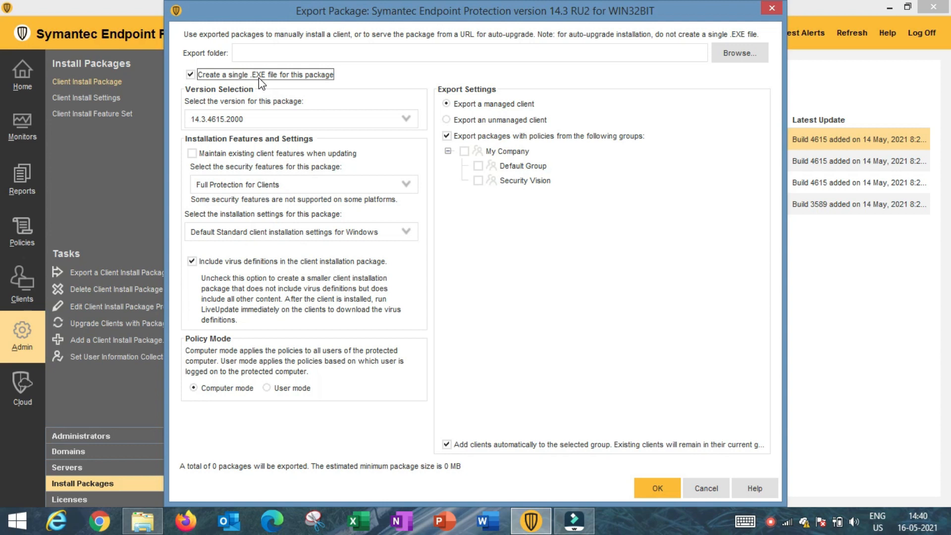
left_click(190, 75)
left_click(191, 75)
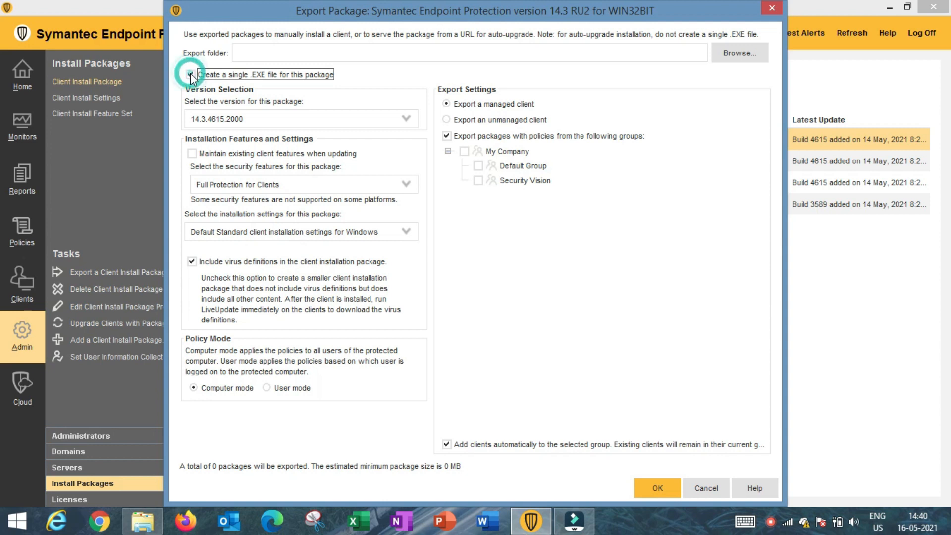
left_click(242, 123)
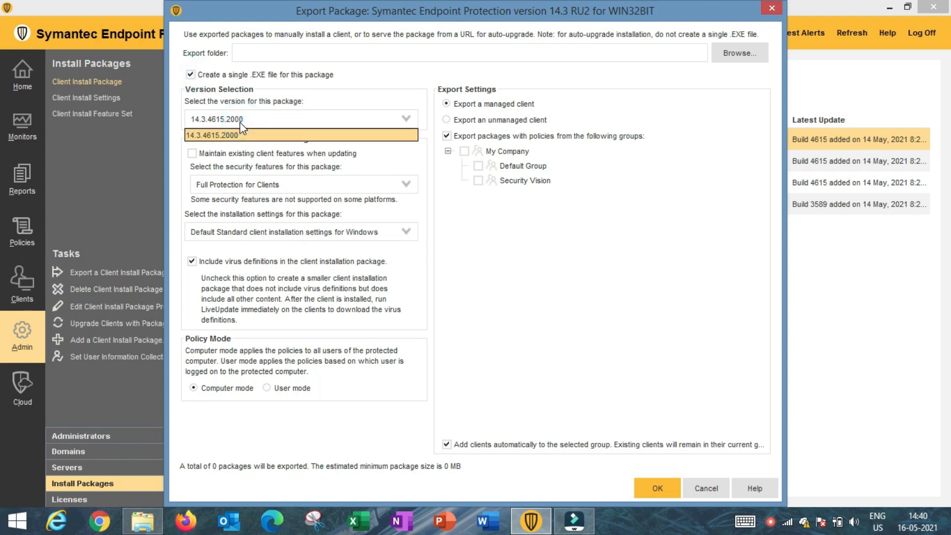
left_click(337, 88)
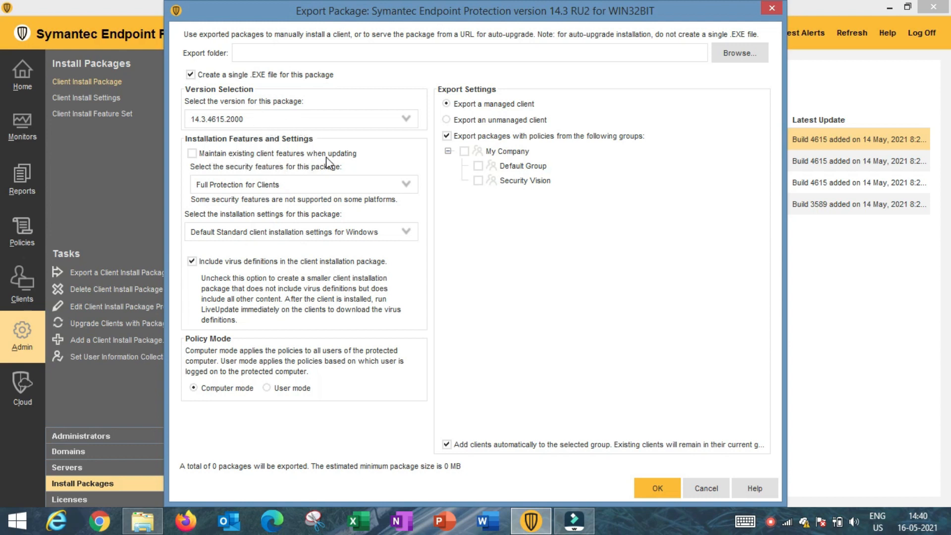
left_click(192, 153)
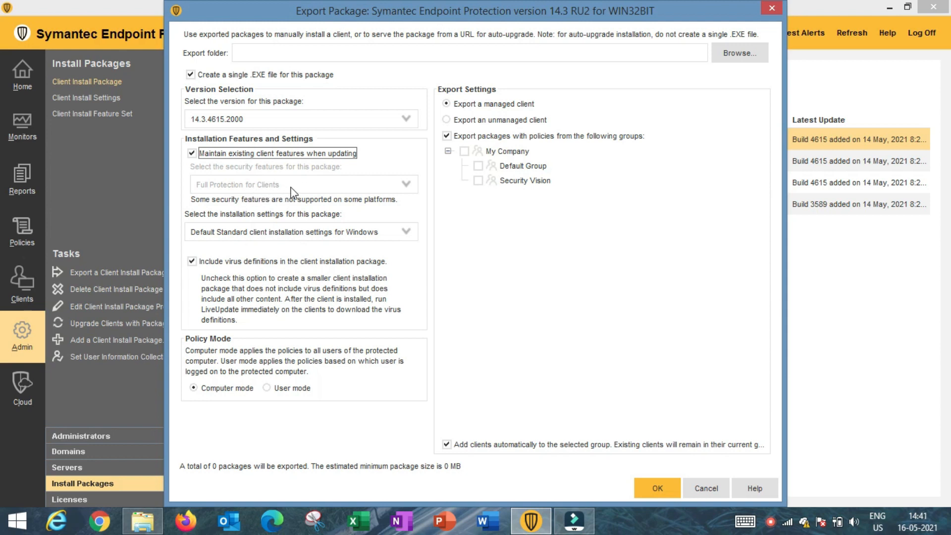
left_click(192, 154)
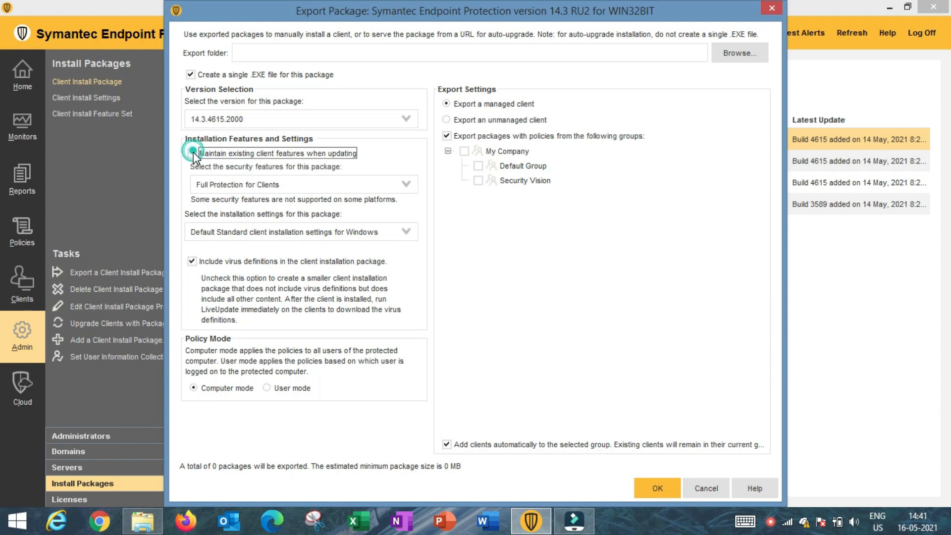
left_click(296, 186)
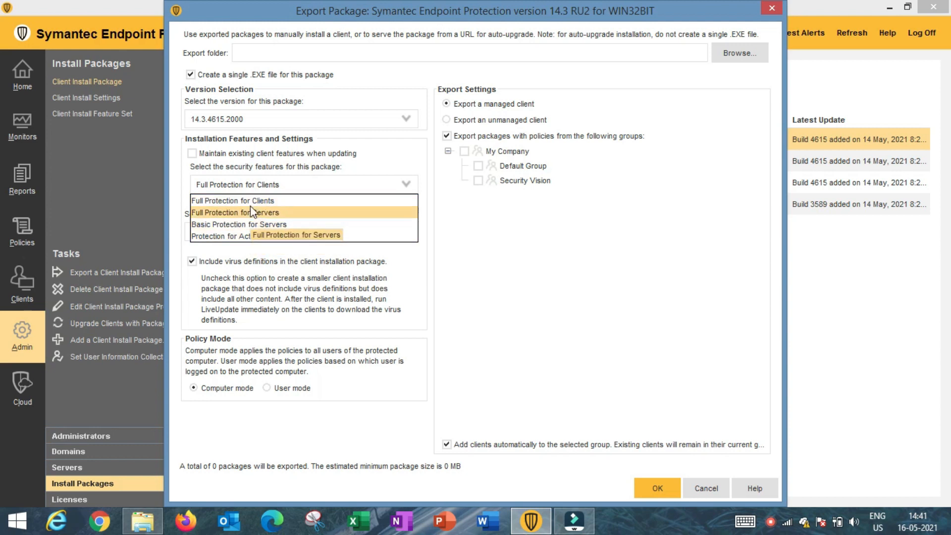
left_click(510, 222)
left_click(246, 236)
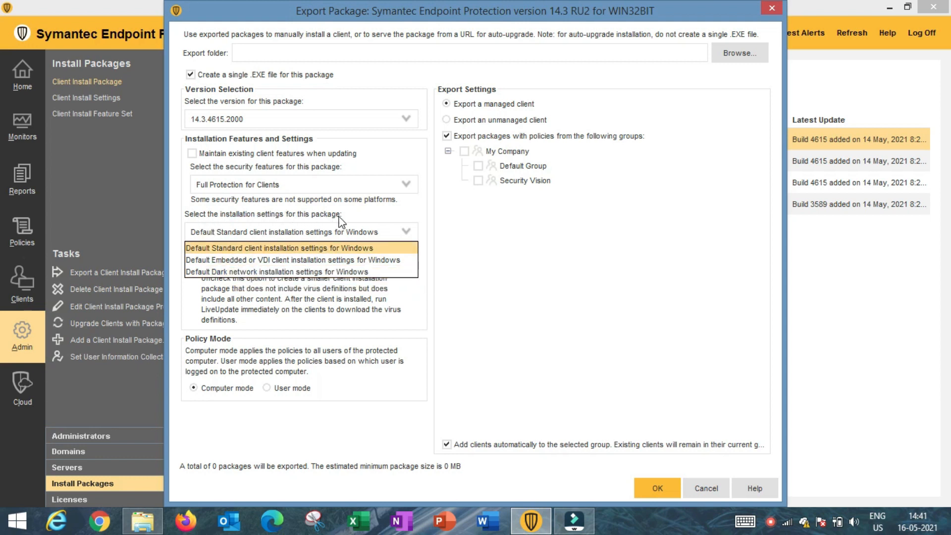
left_click(357, 217)
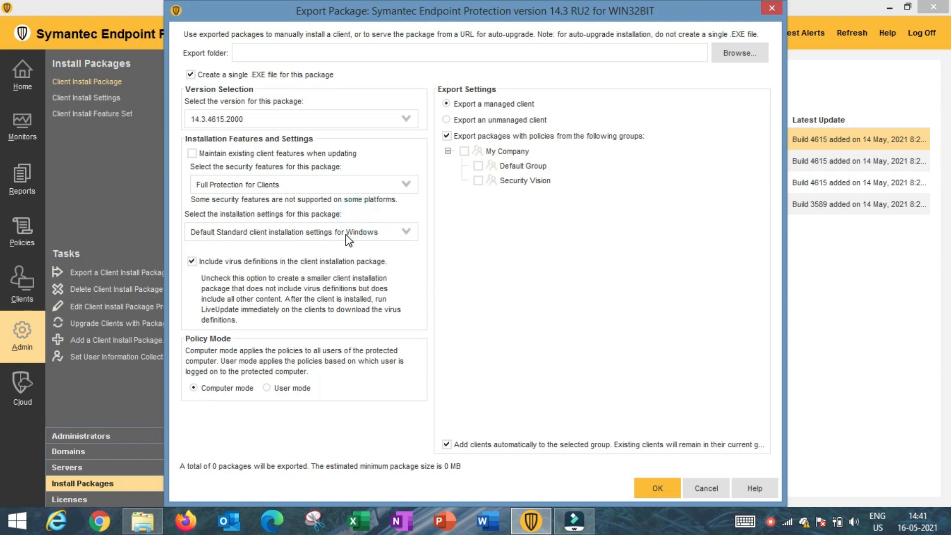
left_click(321, 229)
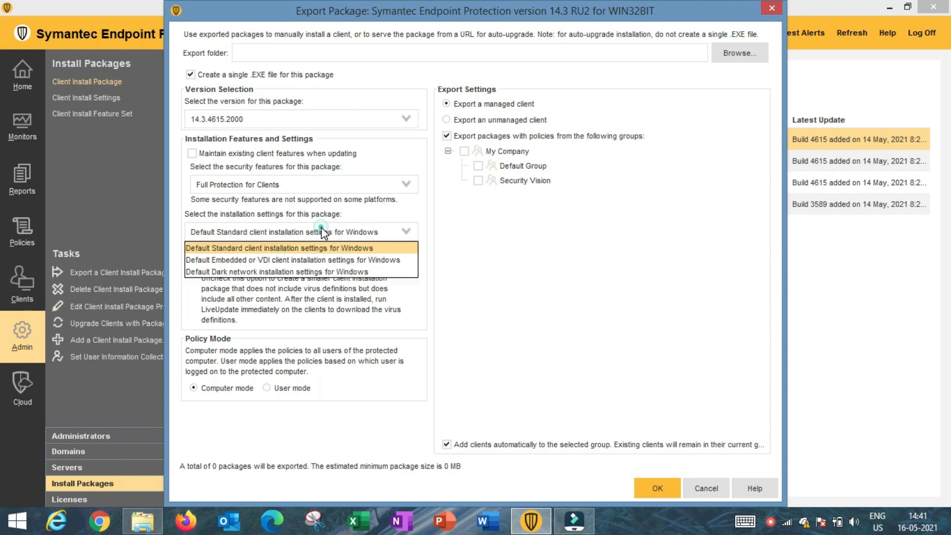
left_click(450, 221)
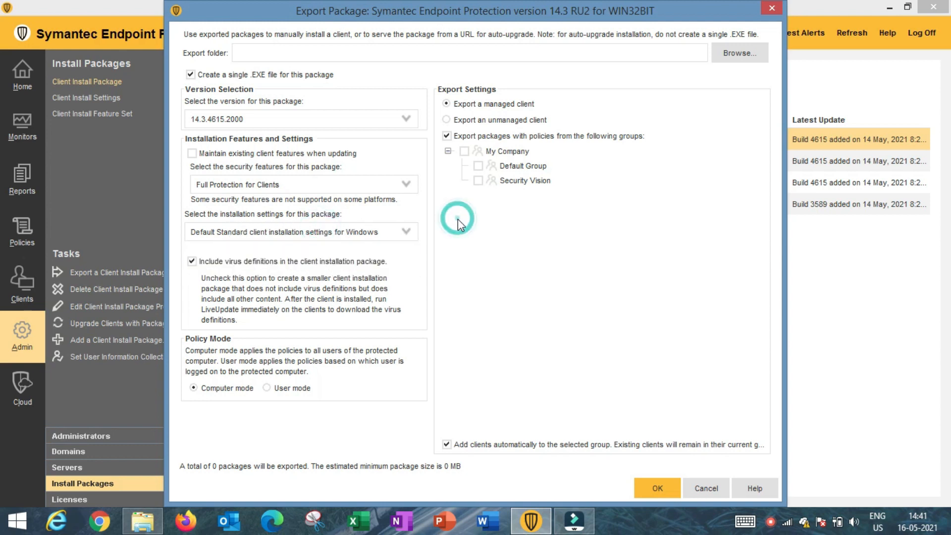
left_click(192, 261)
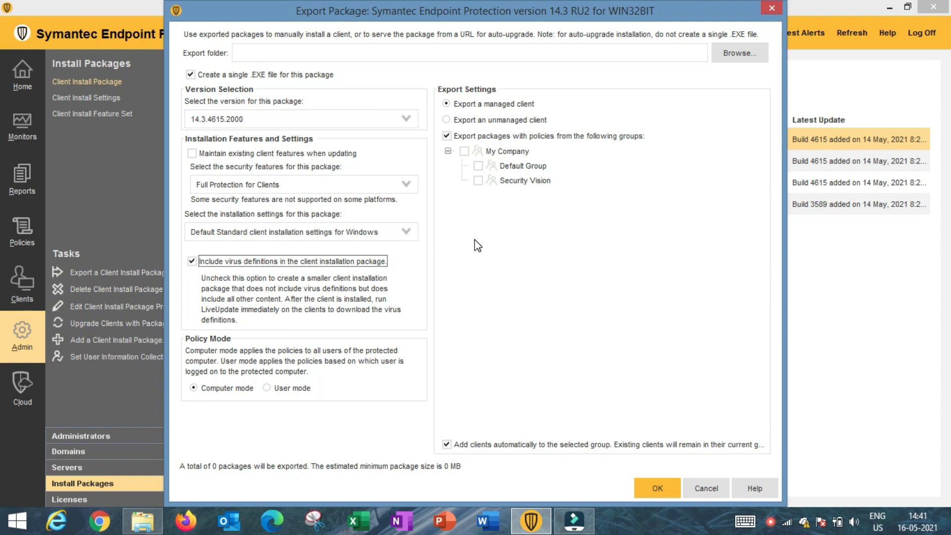
left_click(192, 261)
left_click(192, 262)
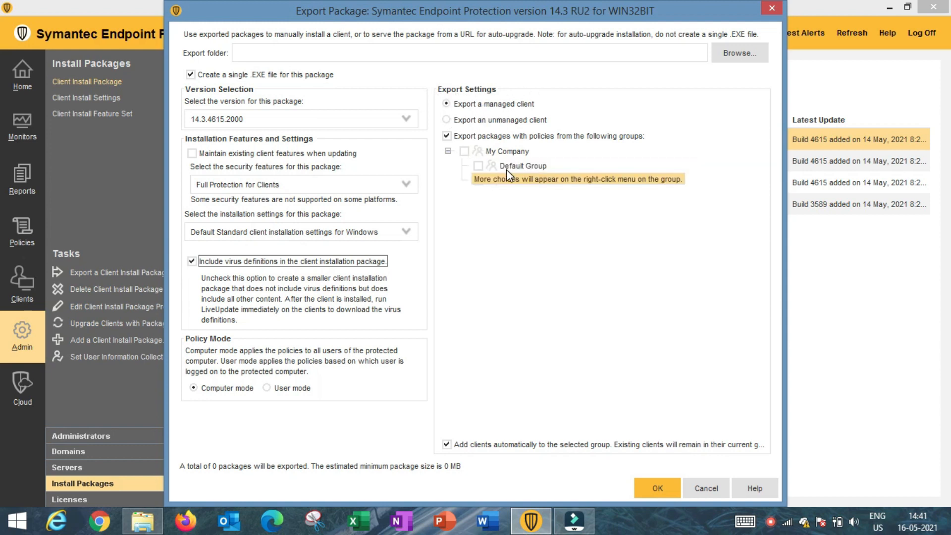
left_click(478, 165)
left_click(478, 165)
left_click(477, 181)
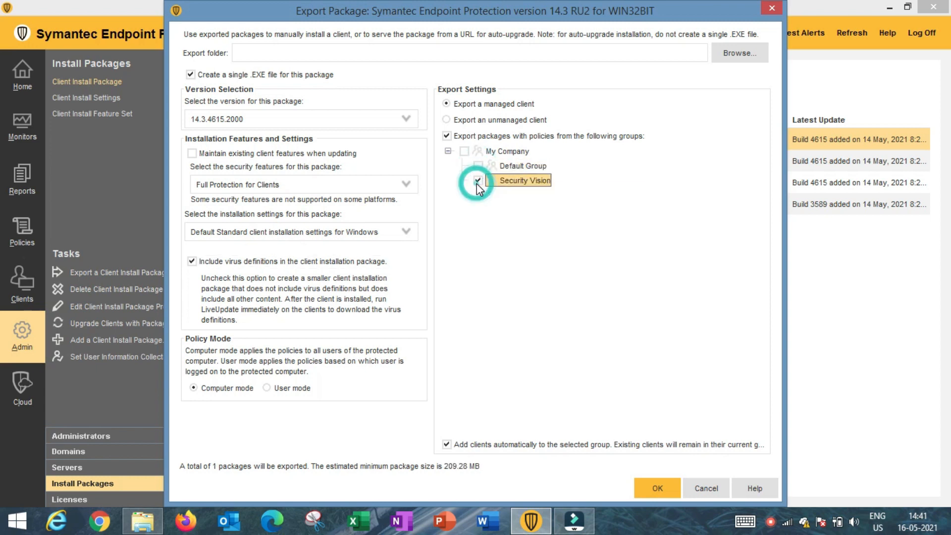
left_click(477, 181)
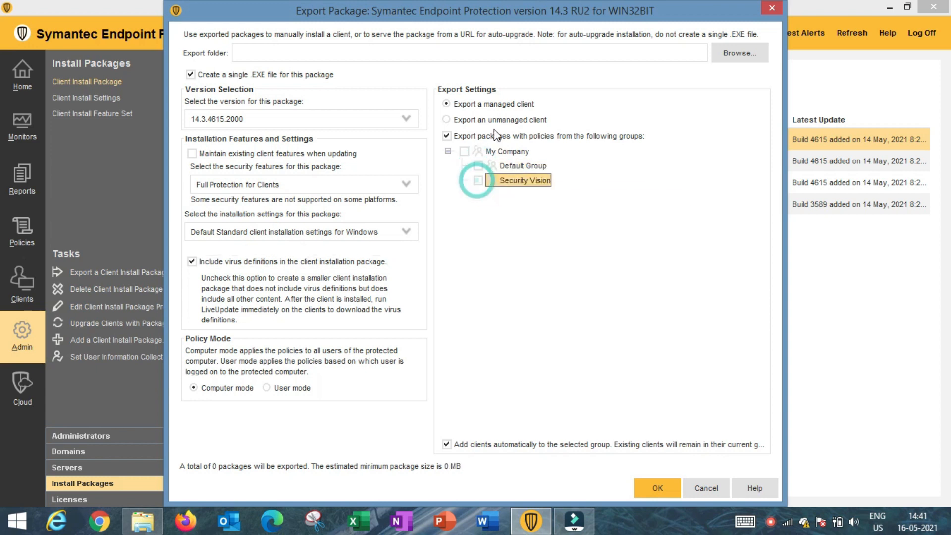
left_click(478, 180)
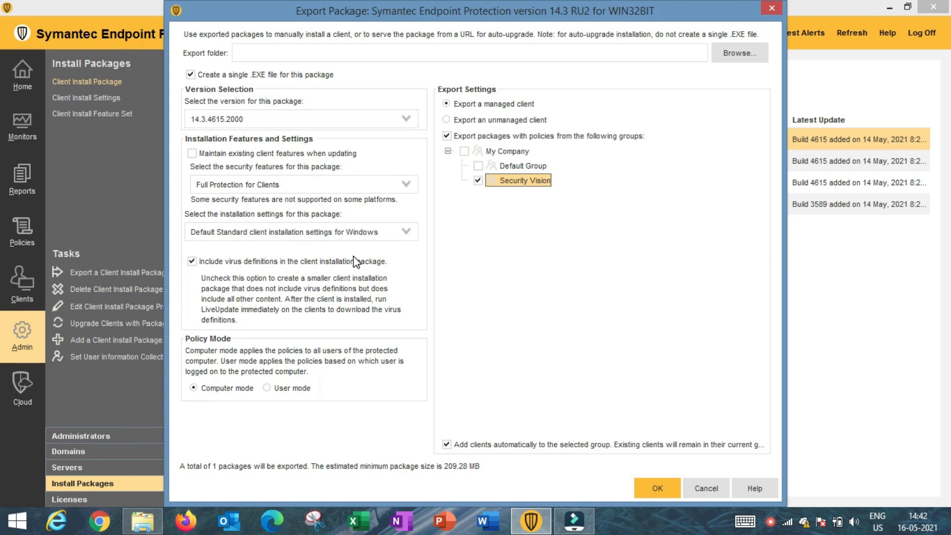
left_click(709, 488)
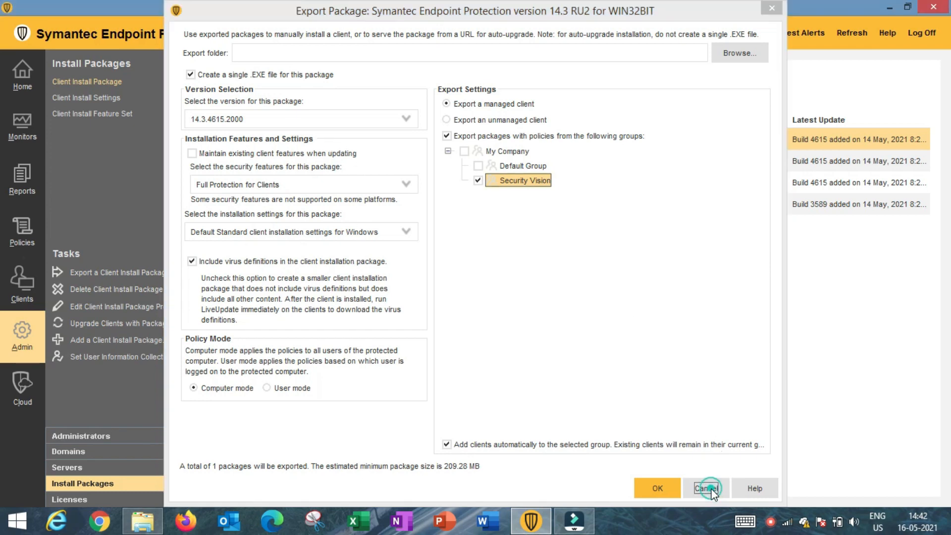
Add new client install settings named 'Windows server no restart'.
left_click(109, 98)
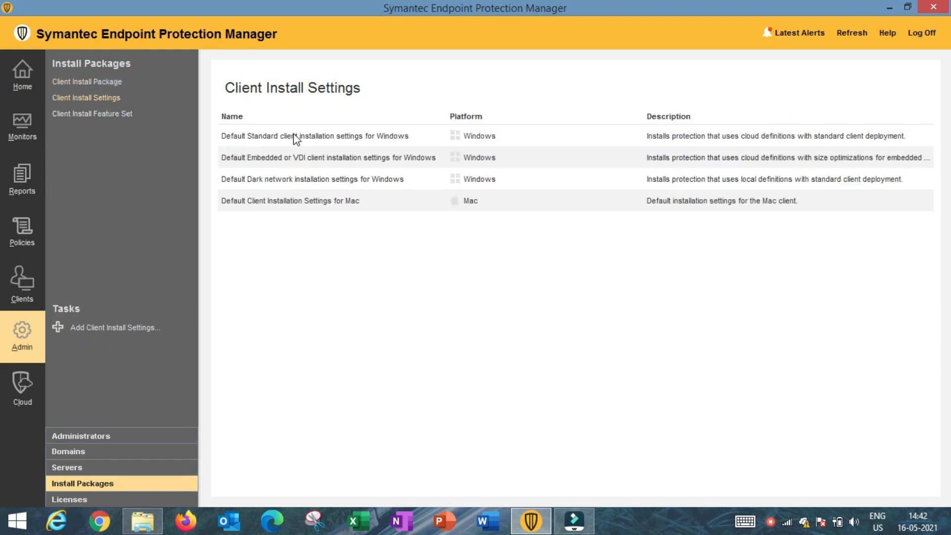
right_click(264, 258)
left_click(281, 268)
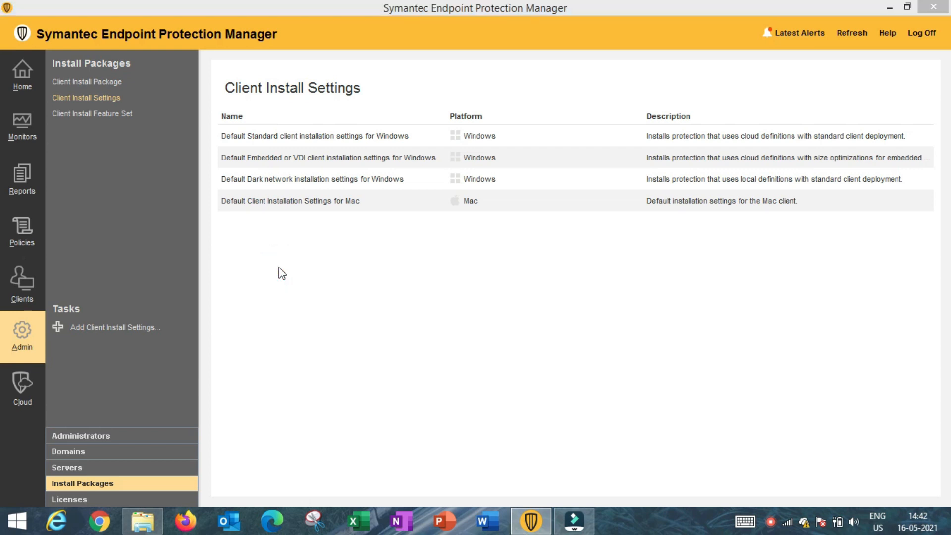
left_click(285, 68)
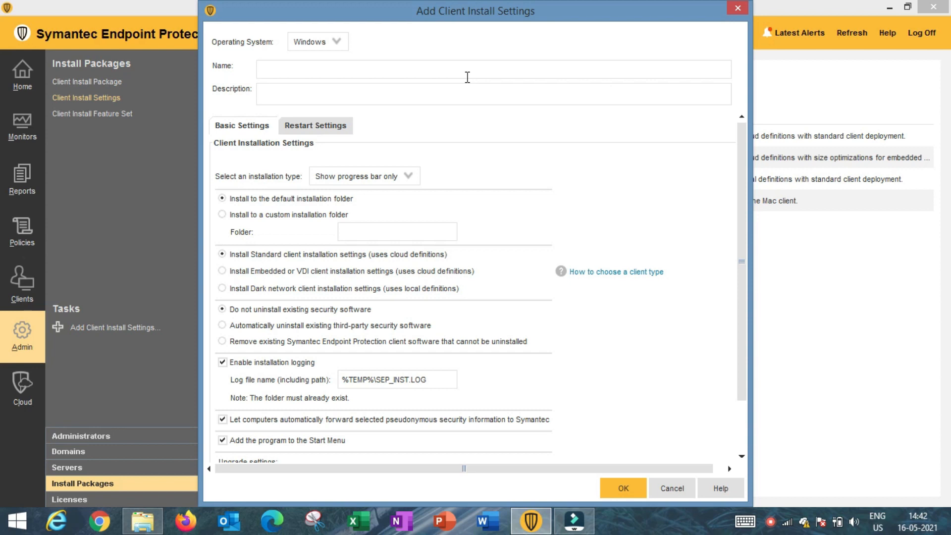
type("Windows server no restart")
Choose Silent installation and keep existing security software installed, then view Restart Settings.
left_click(372, 178)
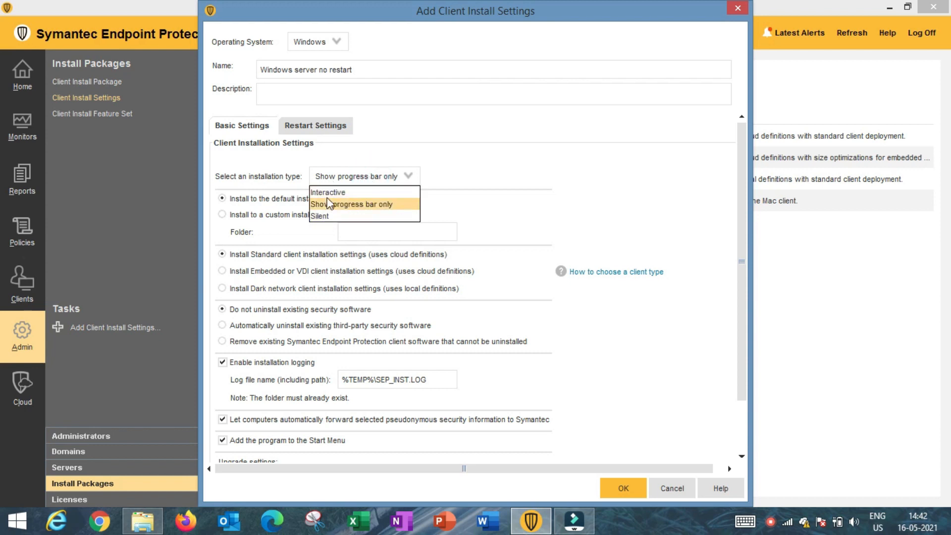
left_click(326, 216)
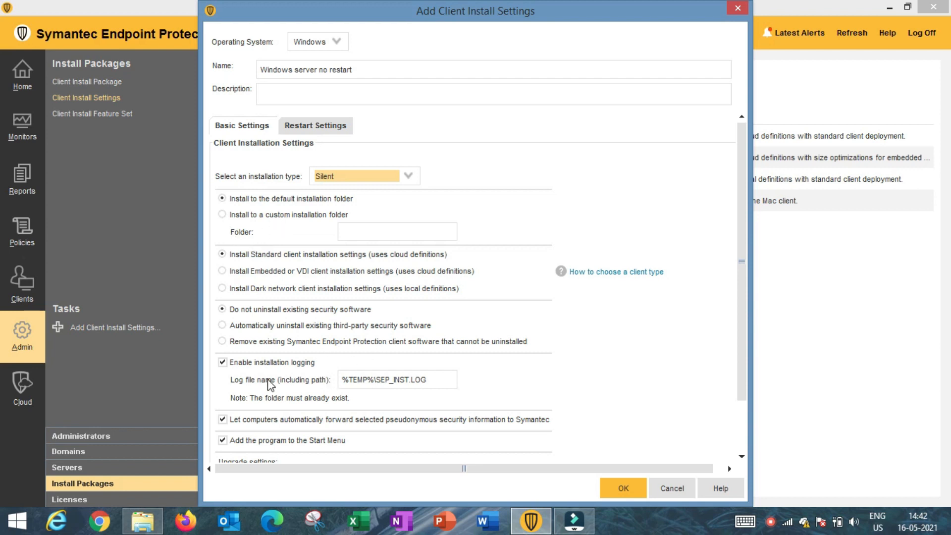
scroll(263, 382, "down", 1)
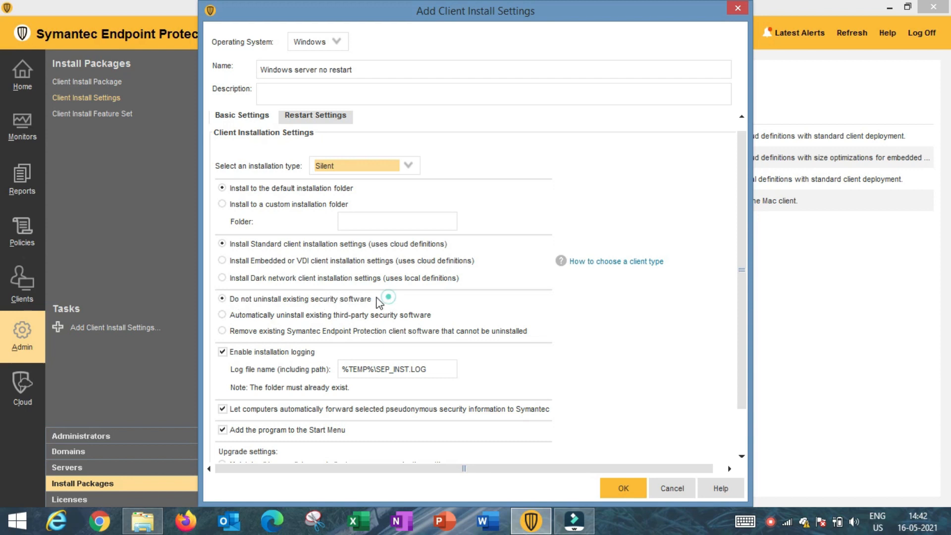
left_click(233, 300)
left_click(223, 299)
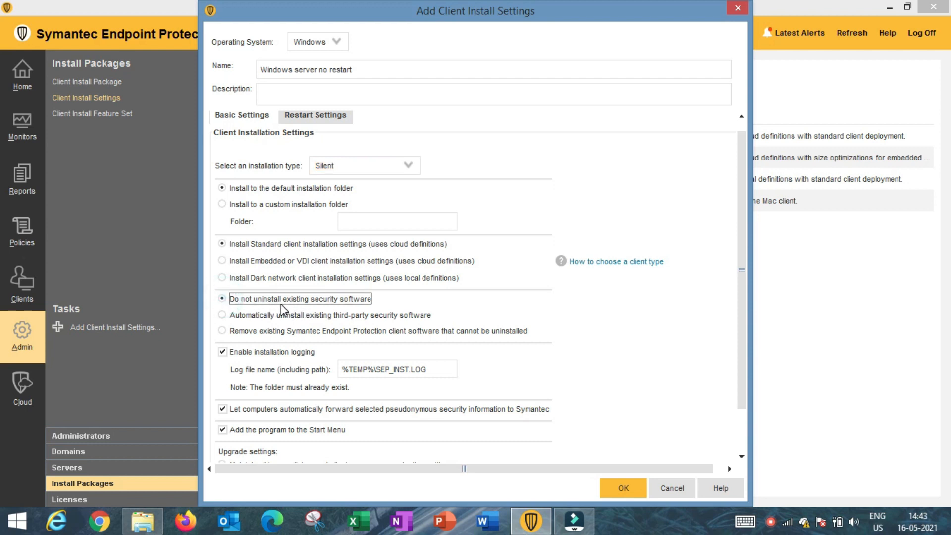
scroll(354, 308, "up", 1)
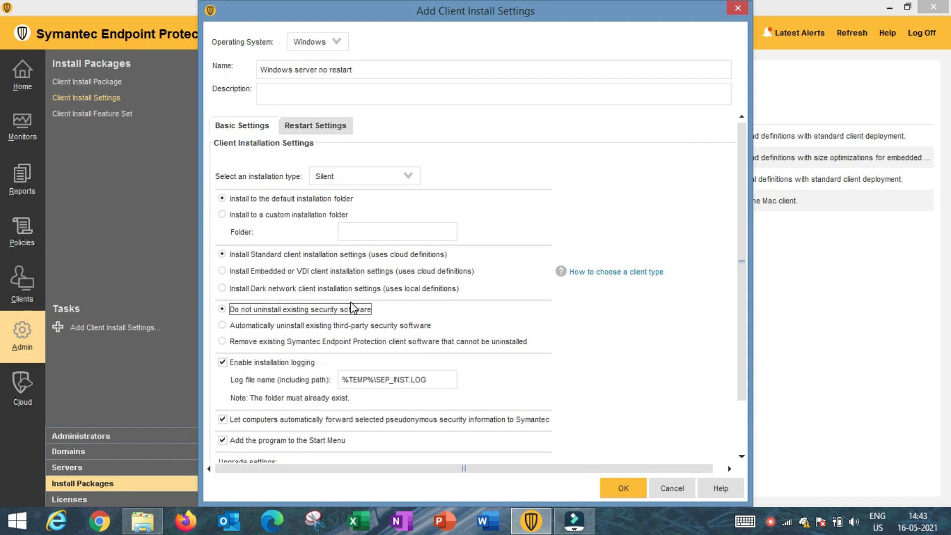
left_click(315, 126)
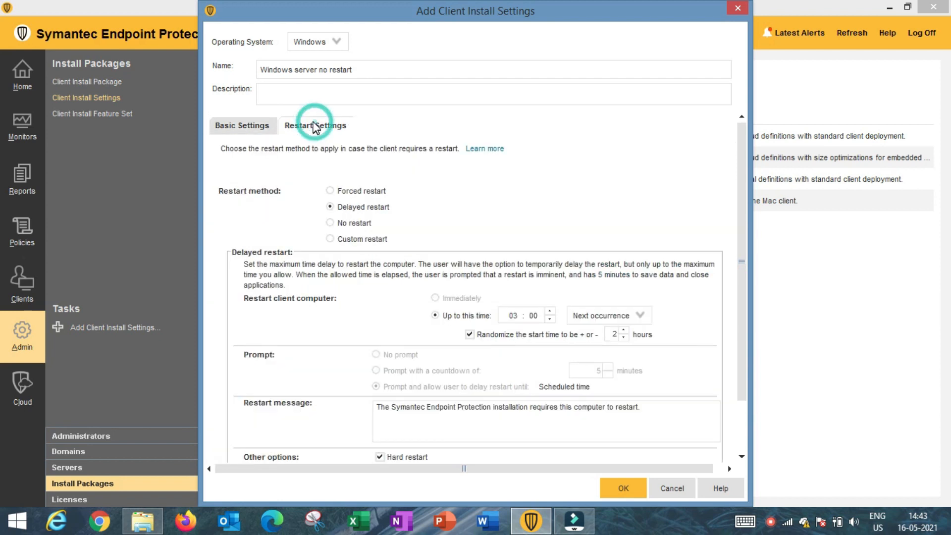
Set the restart method to No restart and save the install settings.
left_click(330, 224)
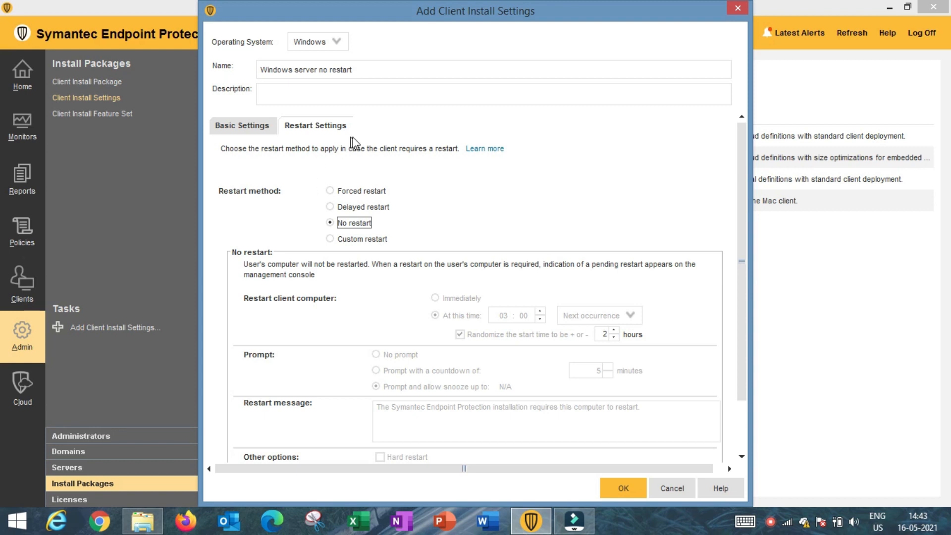
left_click(331, 207)
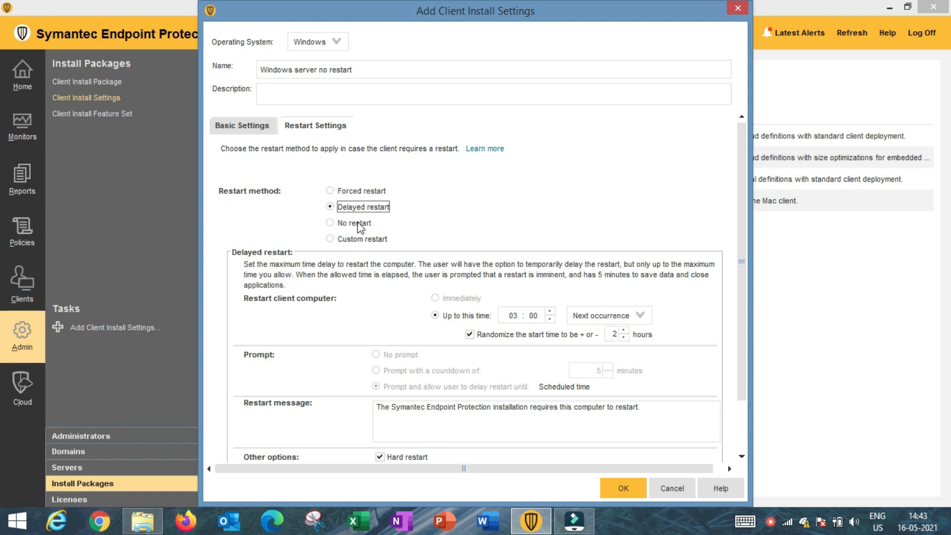
left_click(330, 223)
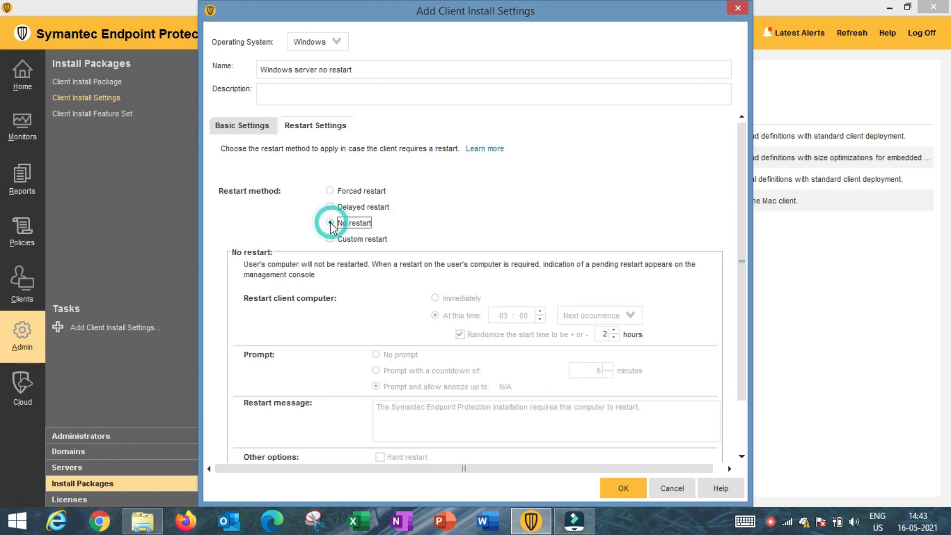
left_click(617, 490)
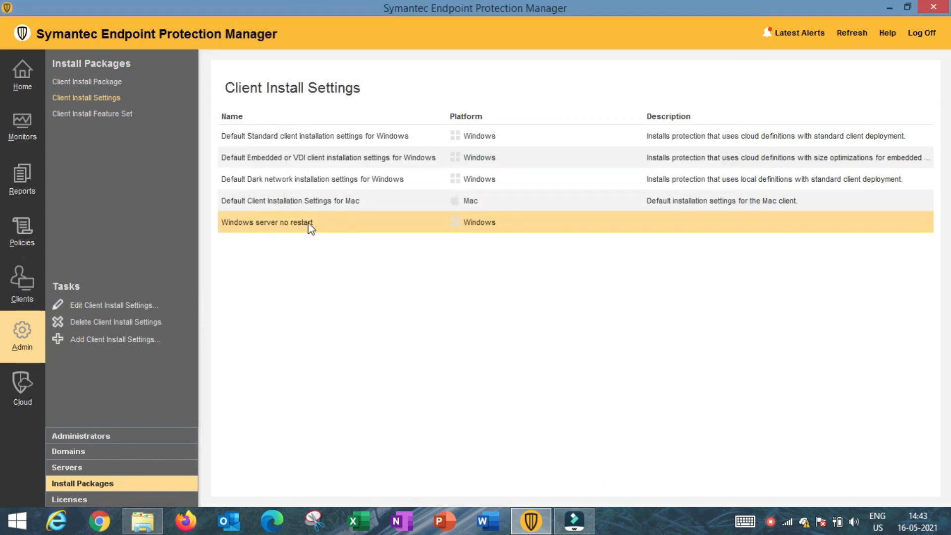
Add a feature set named 'windows features' with description 'i need limited componenets of servers'.
left_click(104, 113)
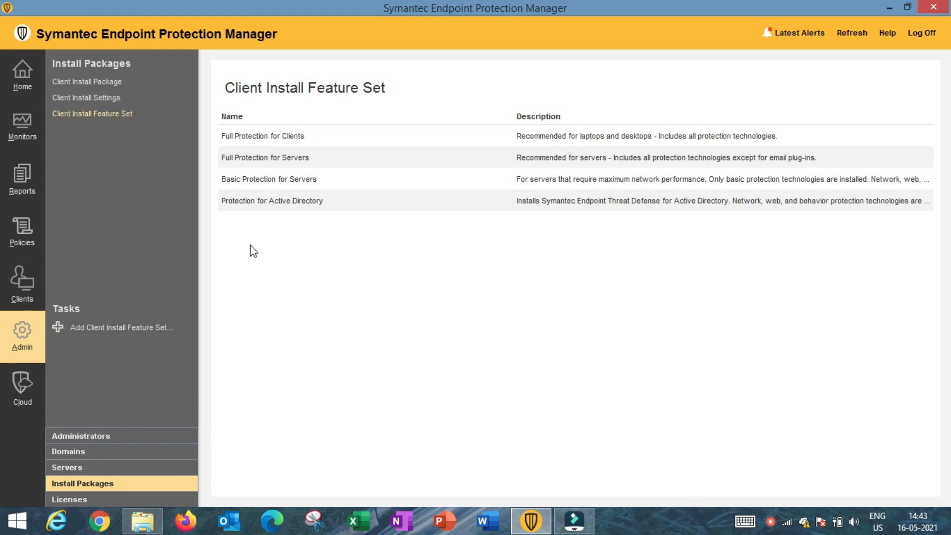
right_click(272, 262)
left_click(288, 272)
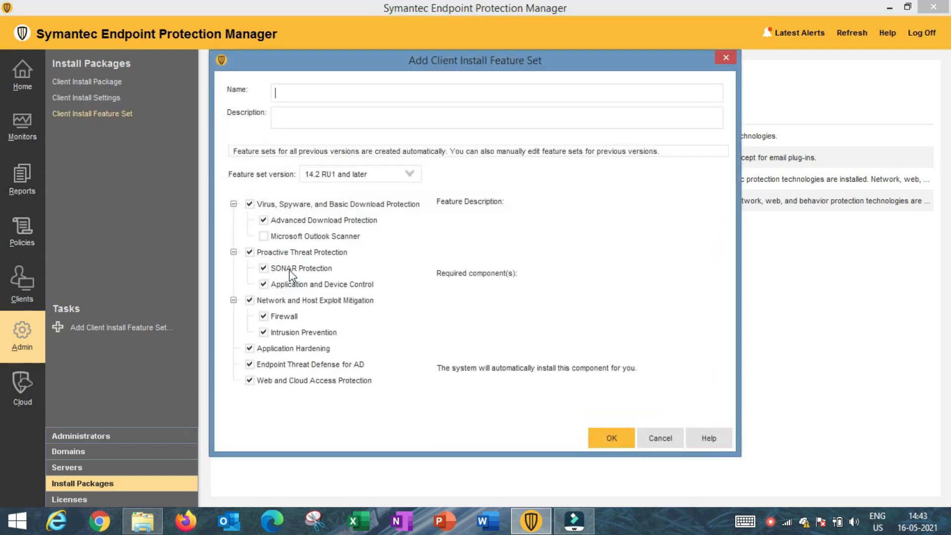
left_click(316, 96)
type("windows features")
left_click(298, 121)
type("i need limited componen")
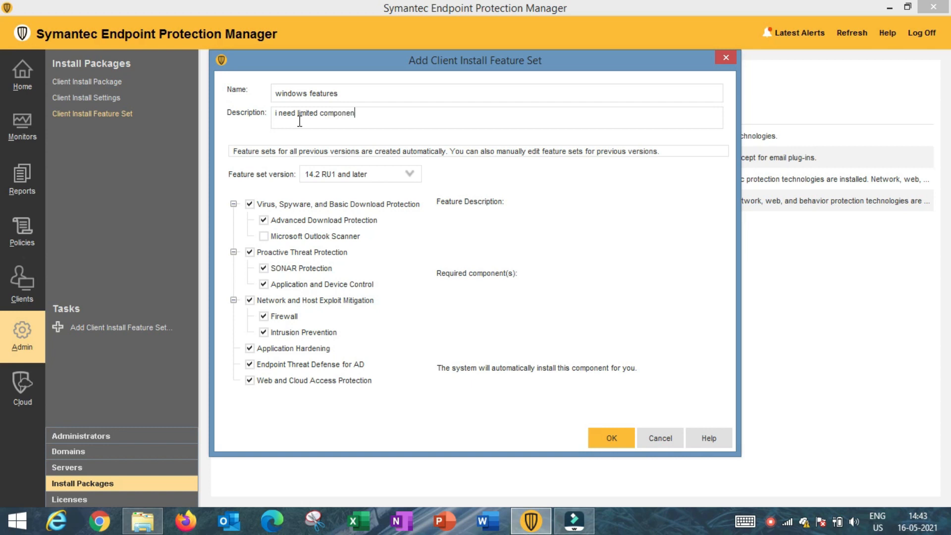
type("ets of servers")
Exclude Exploit Mitigation, Application Hardening and Web and Cloud Access Protection, then save the set.
left_click(250, 300)
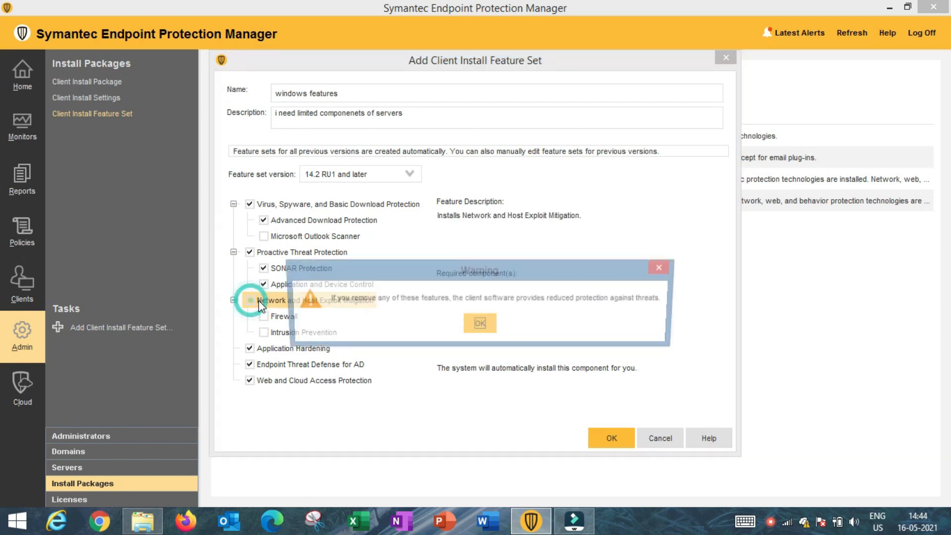
left_click(480, 325)
left_click(250, 349)
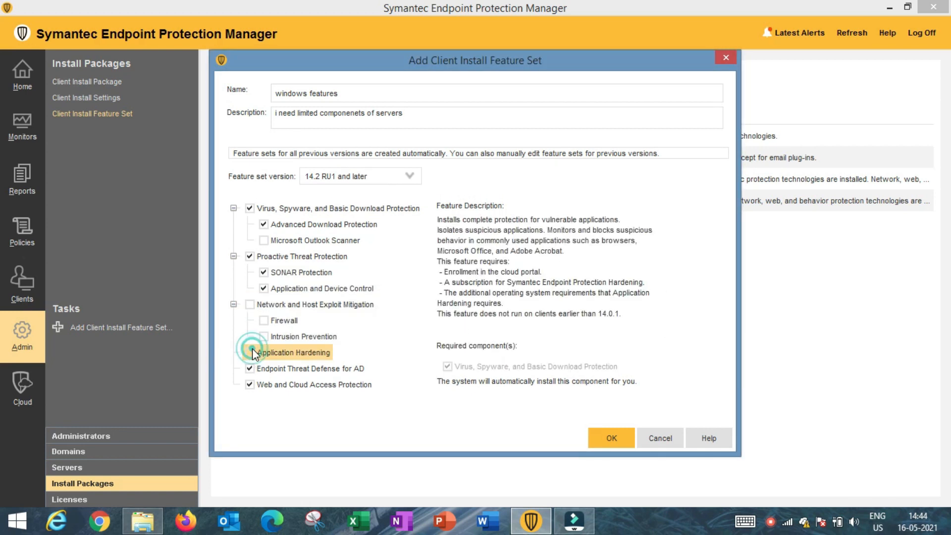
left_click(251, 380)
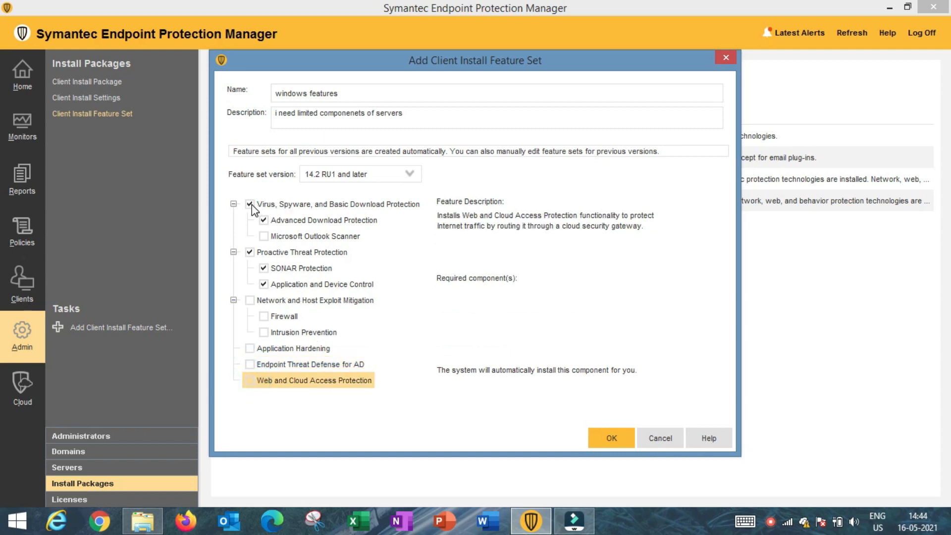
left_click(263, 268)
left_click(265, 286)
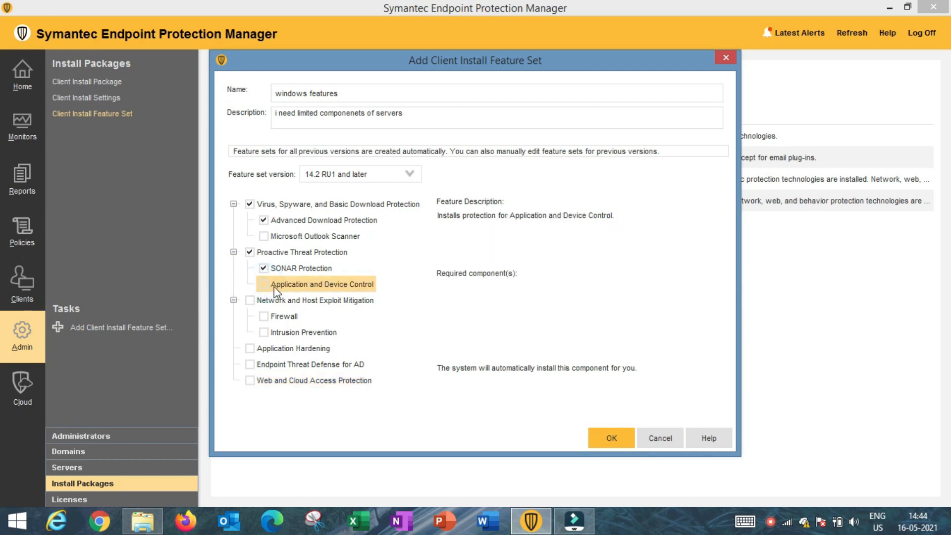
left_click(264, 285)
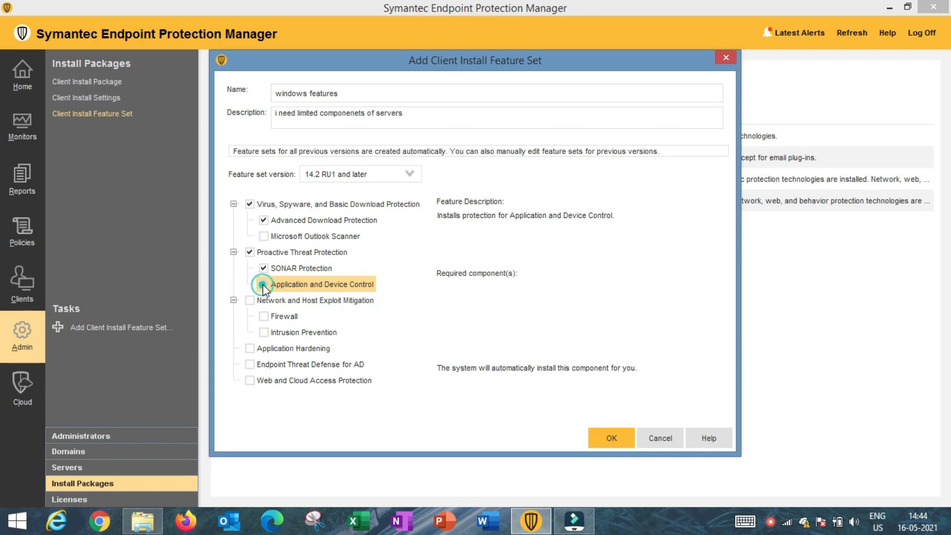
left_click(612, 437)
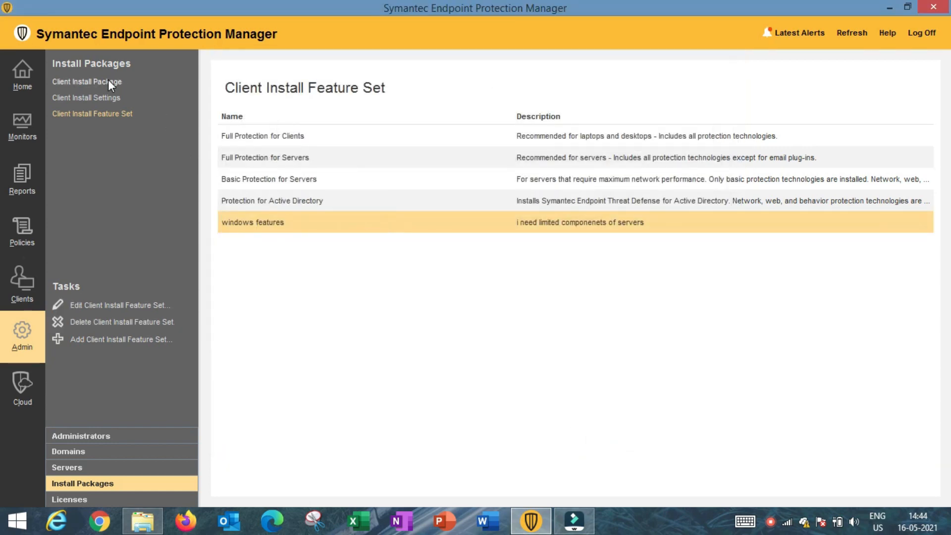
Export the Windows 64bit package with 'windows features', 'Windows server no restart' and Security Vision group.
left_click(106, 80)
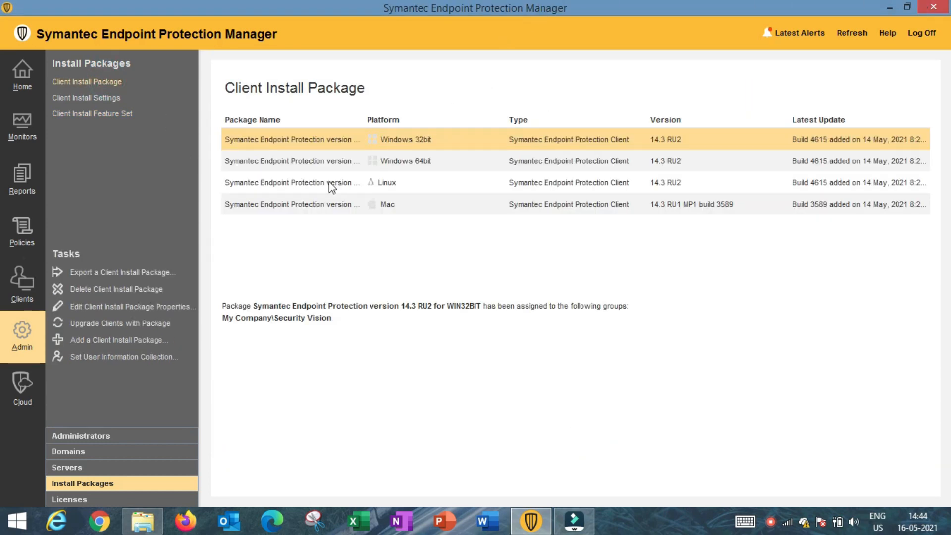
left_click(305, 163)
right_click(305, 163)
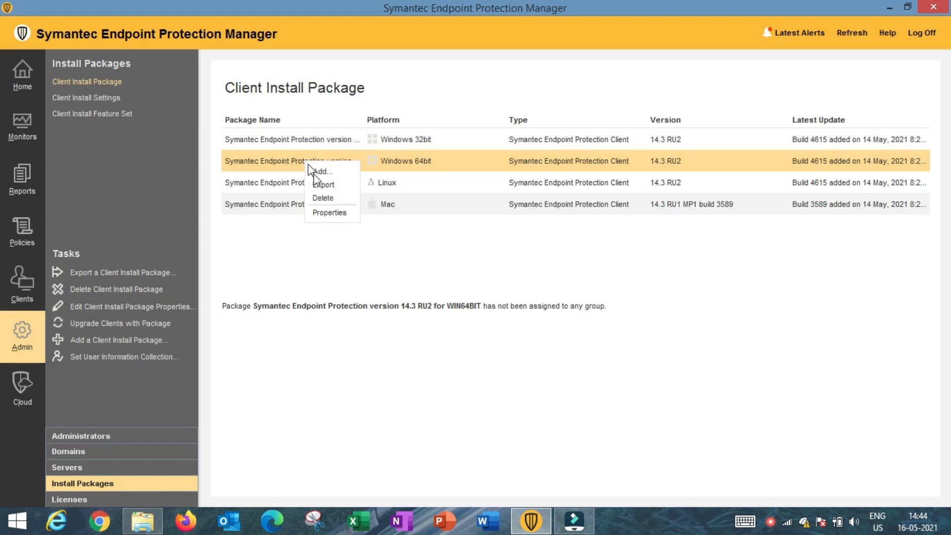
left_click(319, 184)
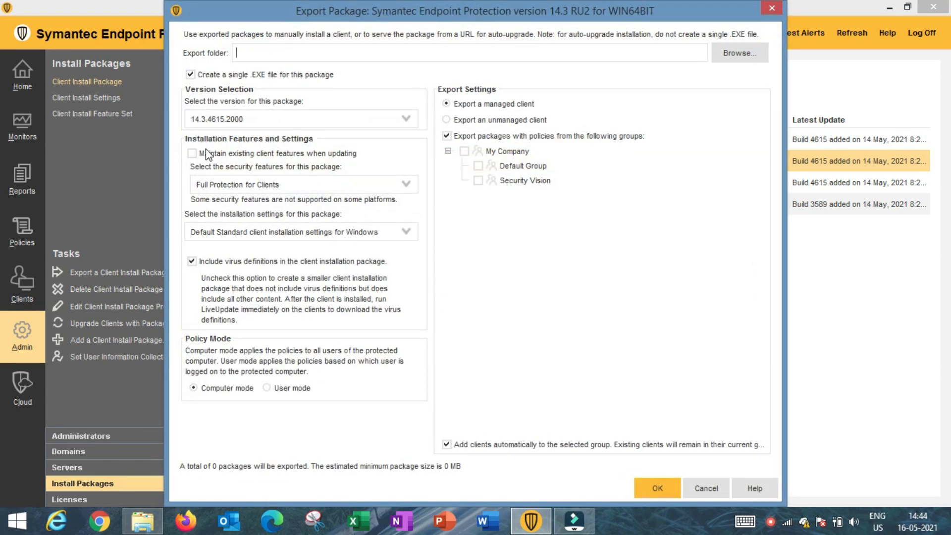
left_click(284, 183)
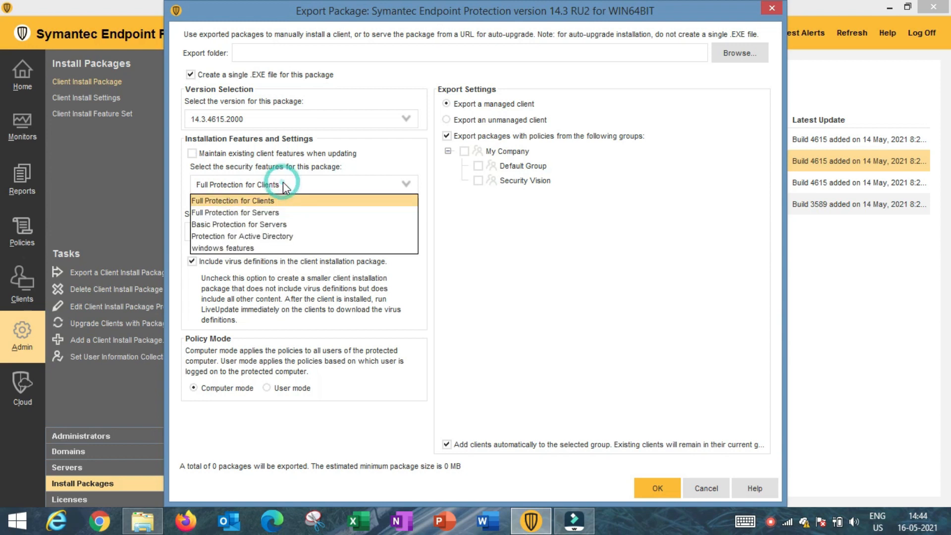
left_click(228, 247)
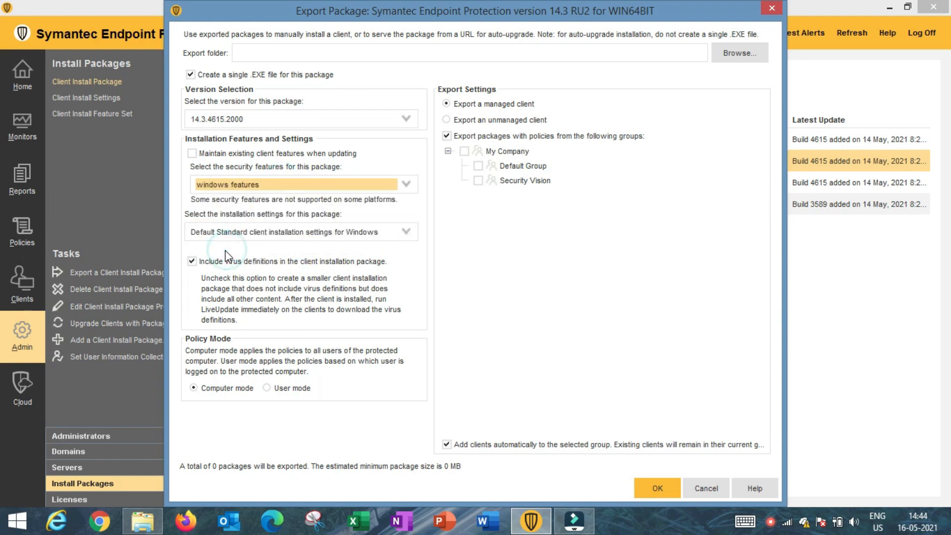
left_click(273, 233)
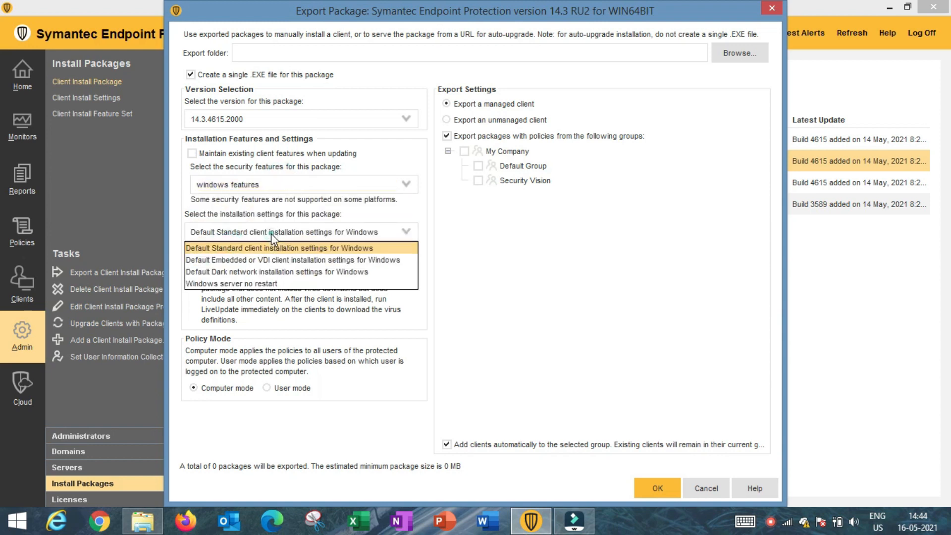
left_click(210, 285)
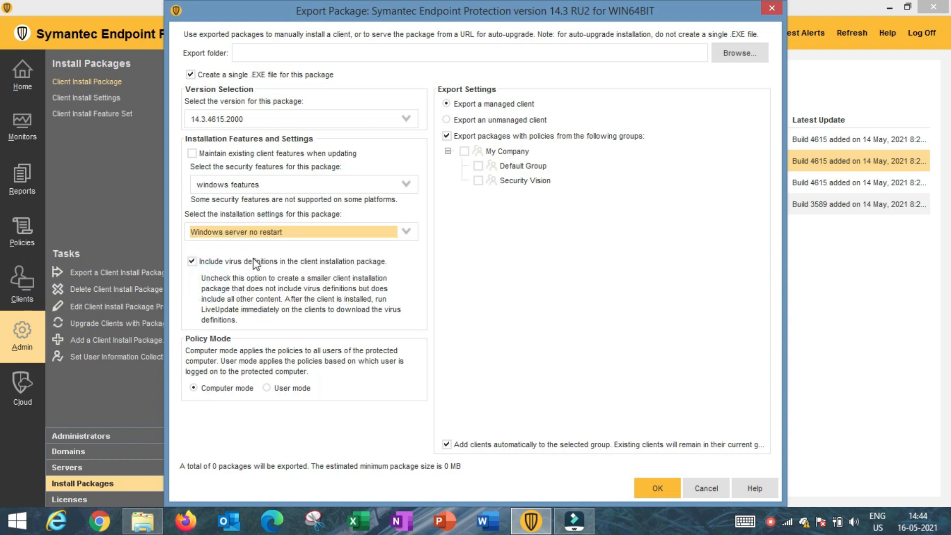
left_click(479, 182)
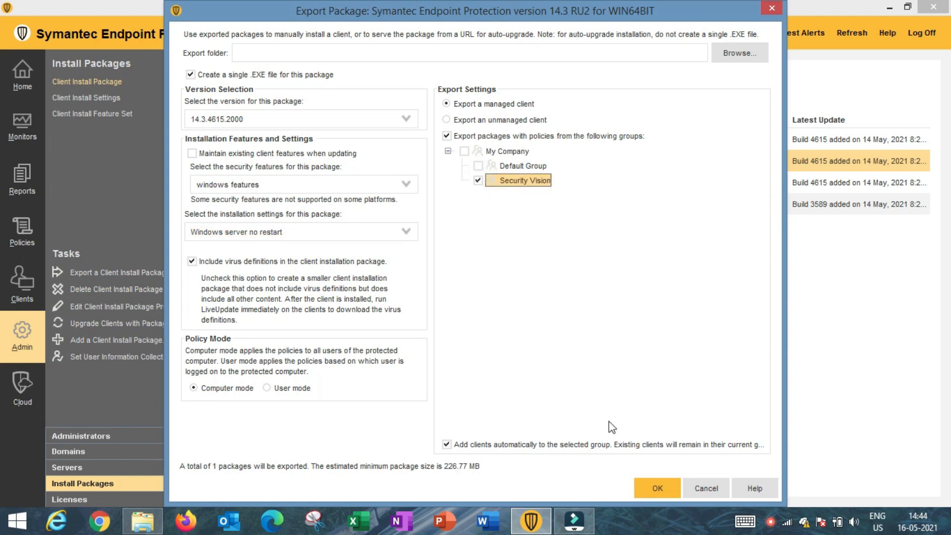
Set the export folder to the Desktop and start the package export.
left_click(740, 55)
left_click(469, 167)
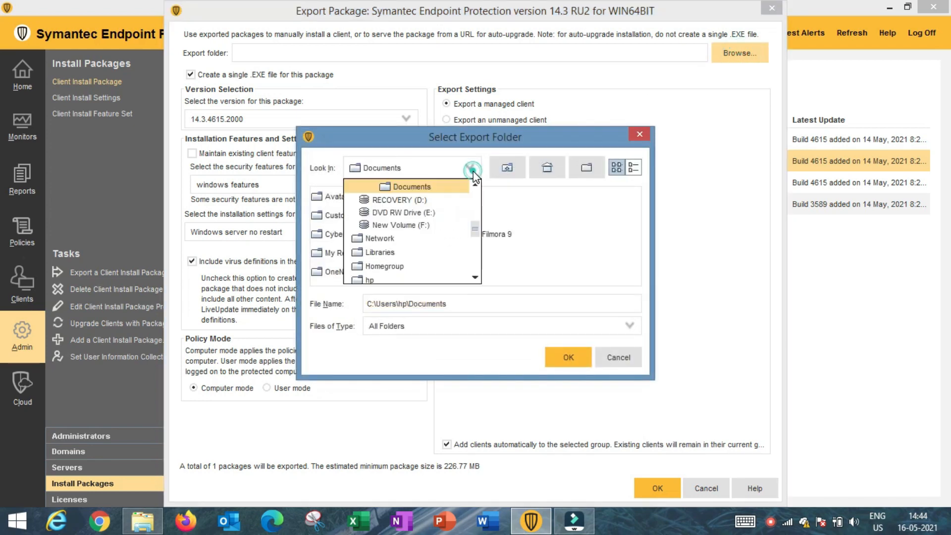
left_click_drag(478, 241, 475, 186)
left_click(391, 202)
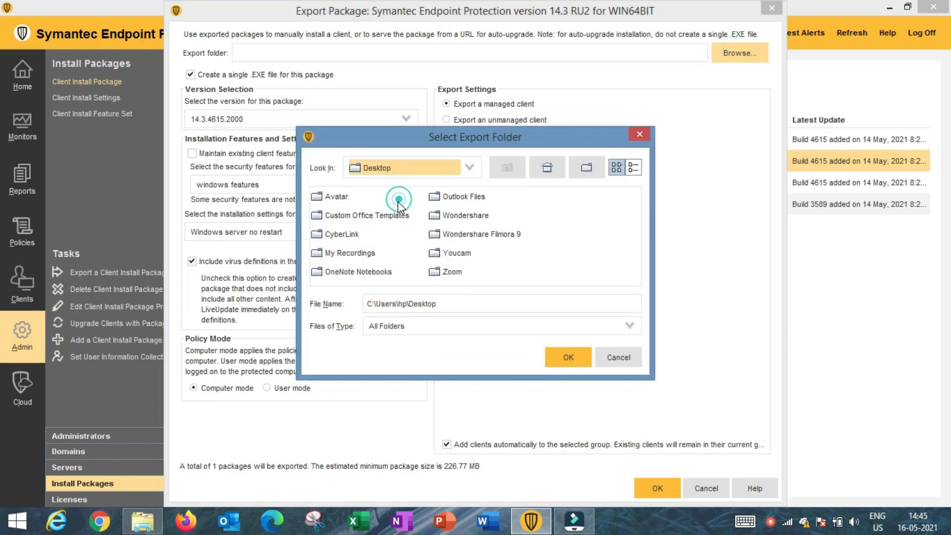
left_click(568, 357)
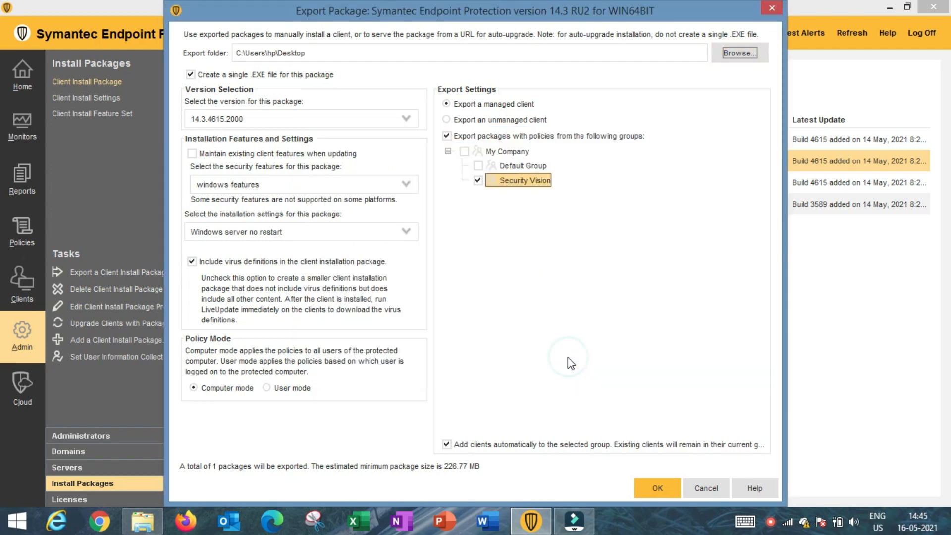
left_click(654, 487)
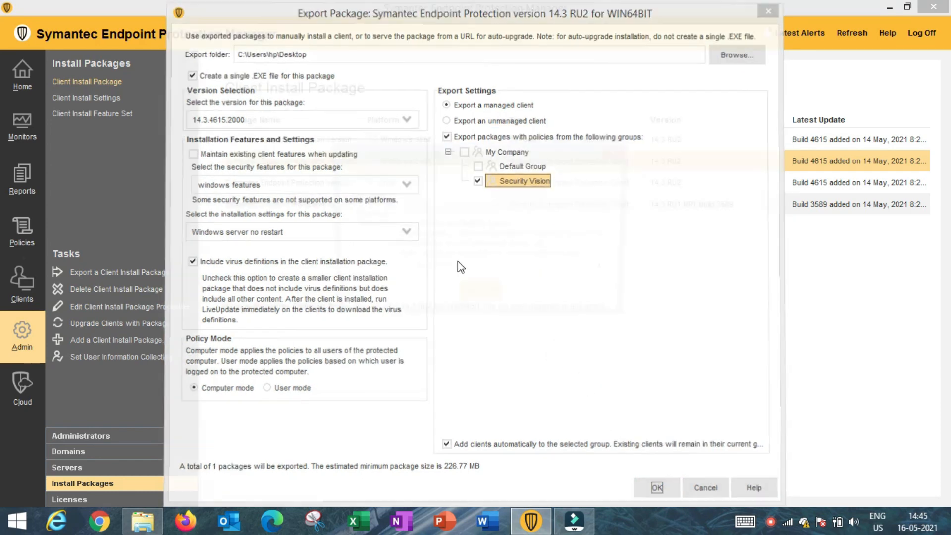
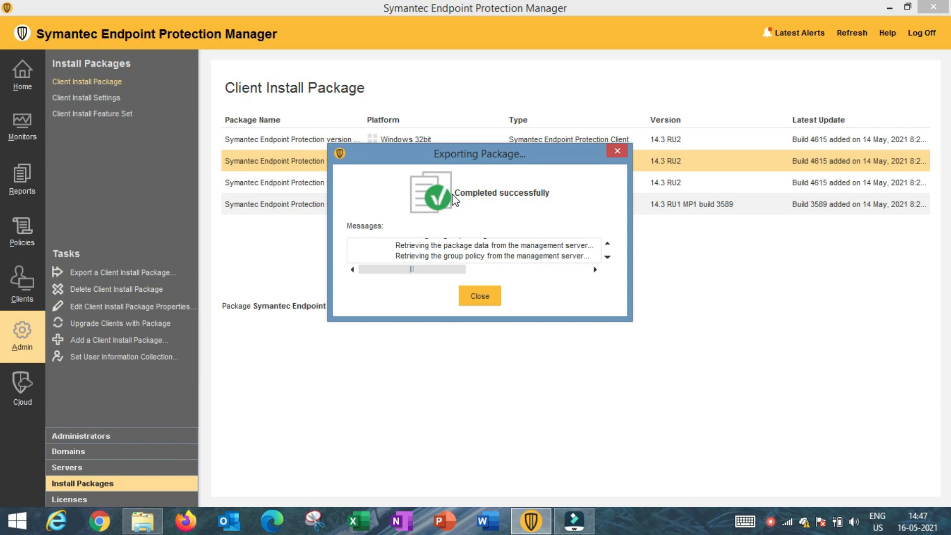
Dismiss the completed export dialog for the Windows 64bit 14.3 RU2 client package.
left_click(488, 301)
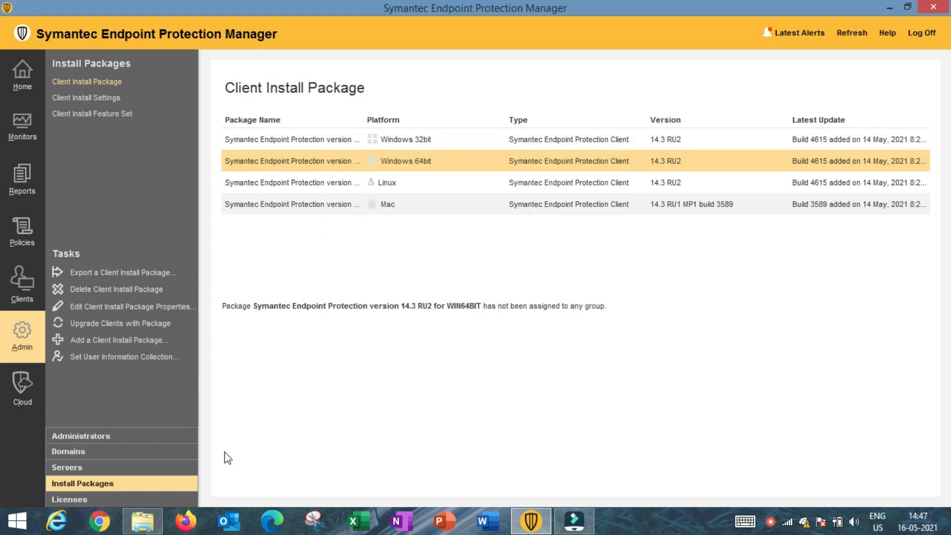
In the SEPM Videos folder, open the exported package folder and run setup.exe as administrator.
mouse_move(147, 528)
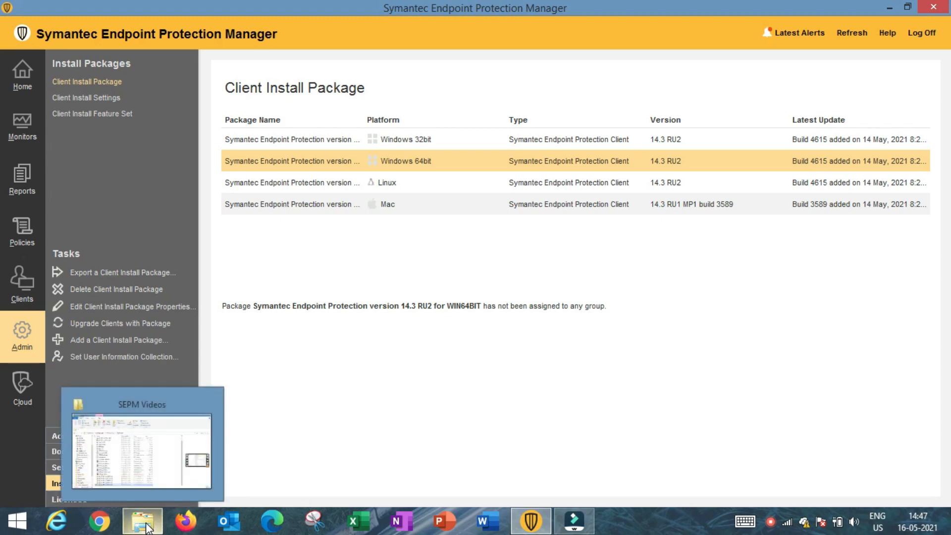
left_click(149, 448)
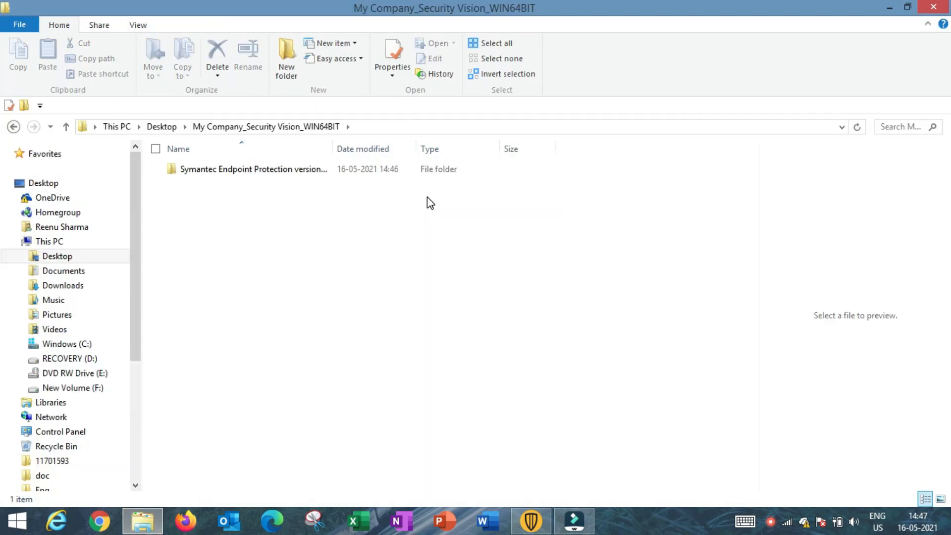
double_click(255, 170)
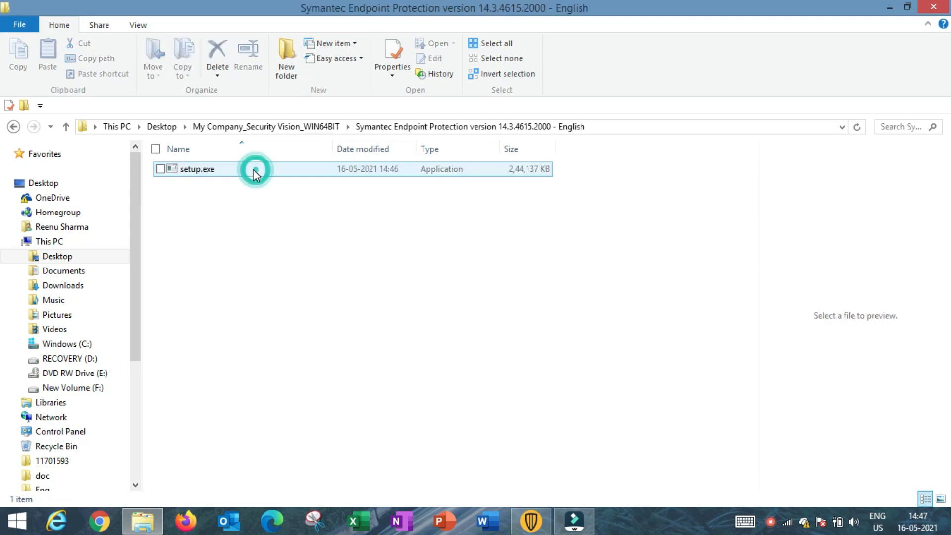
right_click(194, 172)
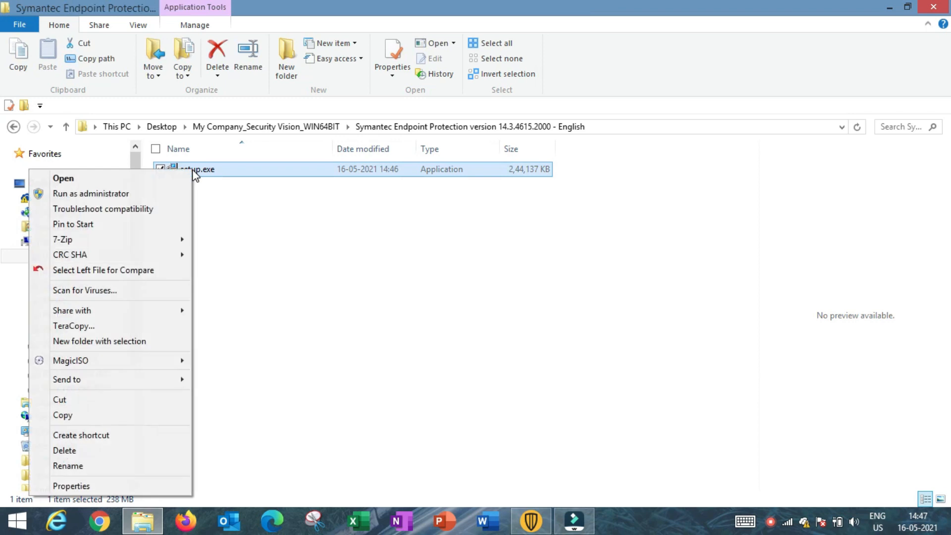
left_click(118, 196)
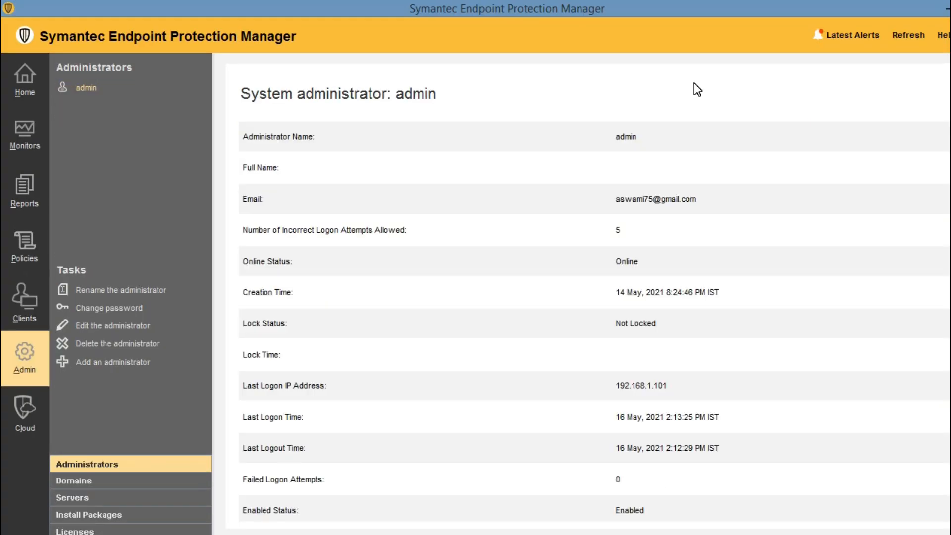
Show the Default Group clients page and bring up the local client's Status window.
left_click(30, 312)
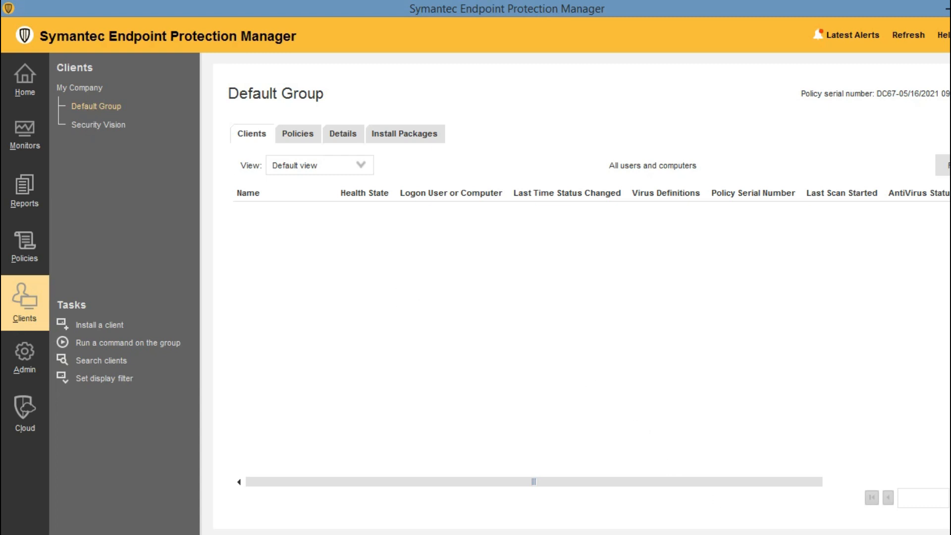
left_click(882, 533)
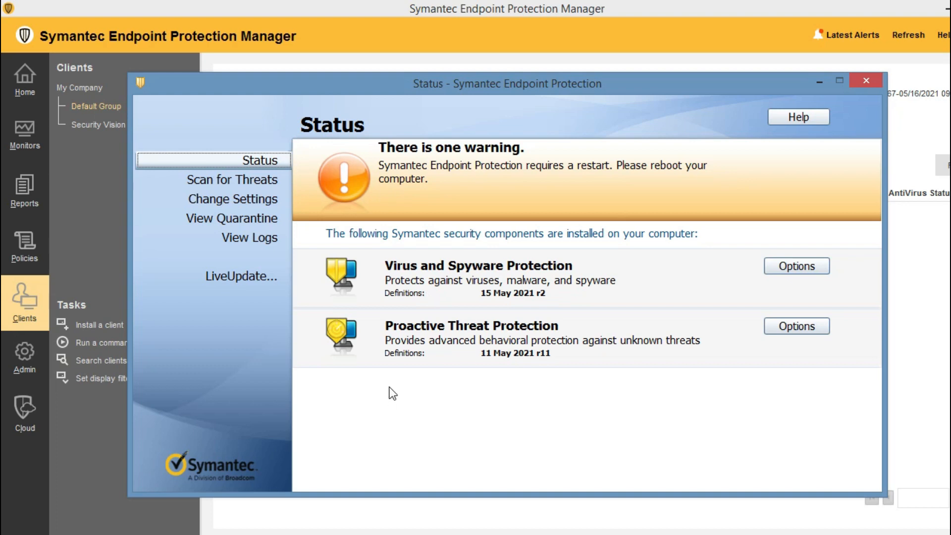
Check in Troubleshooting that the client's group is My Company\Security Vision, then close the client.
left_click(800, 118)
left_click(770, 158)
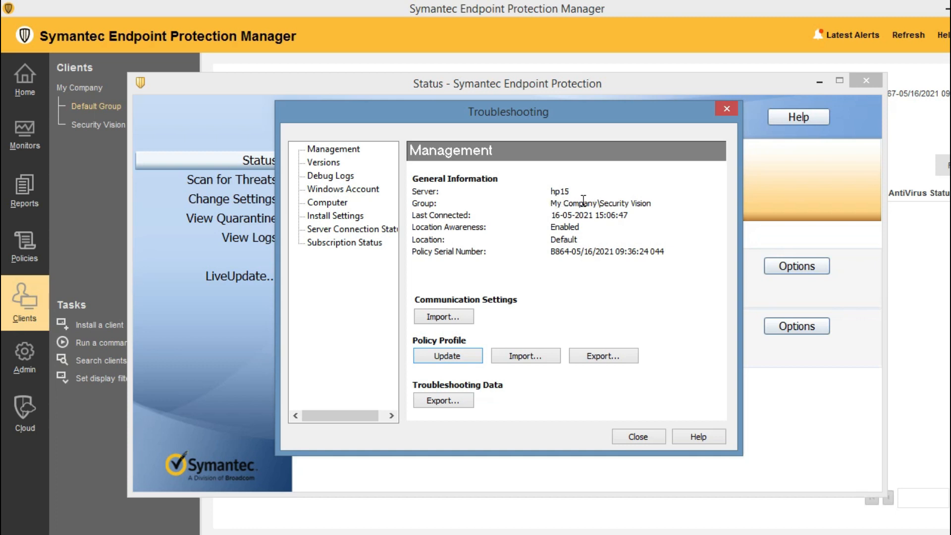
left_click_drag(551, 203, 658, 214)
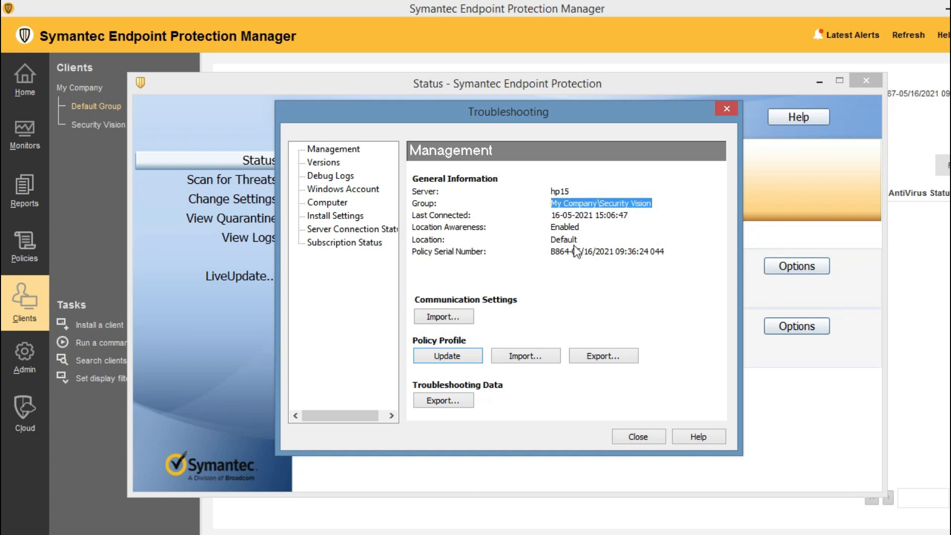
left_click(634, 436)
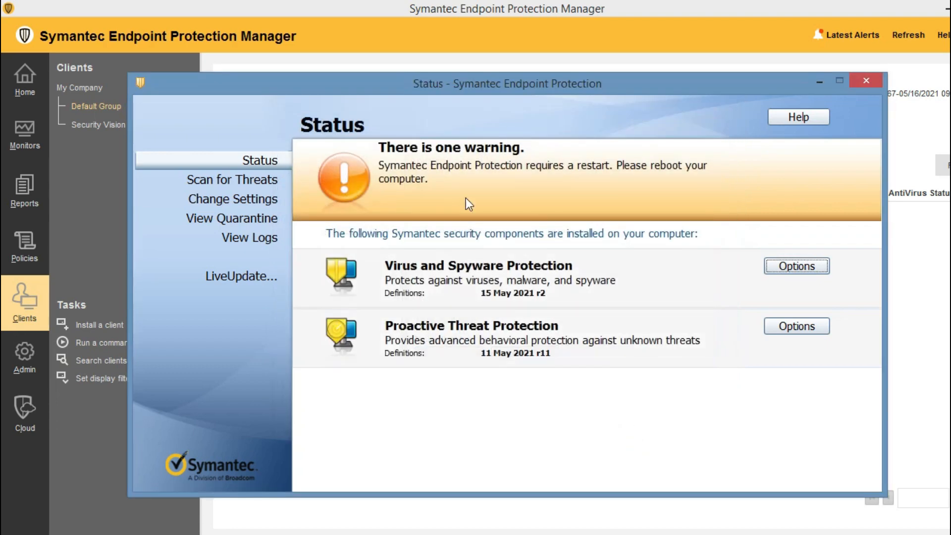
left_click(866, 80)
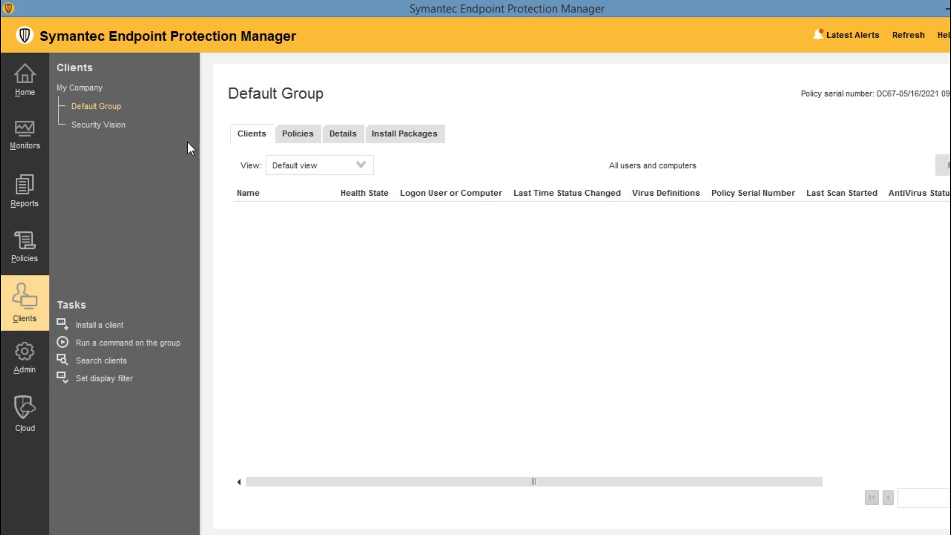
Export Security Vision's communication settings as My Company_Security Vision_sylink.xml into Documents.
left_click(107, 124)
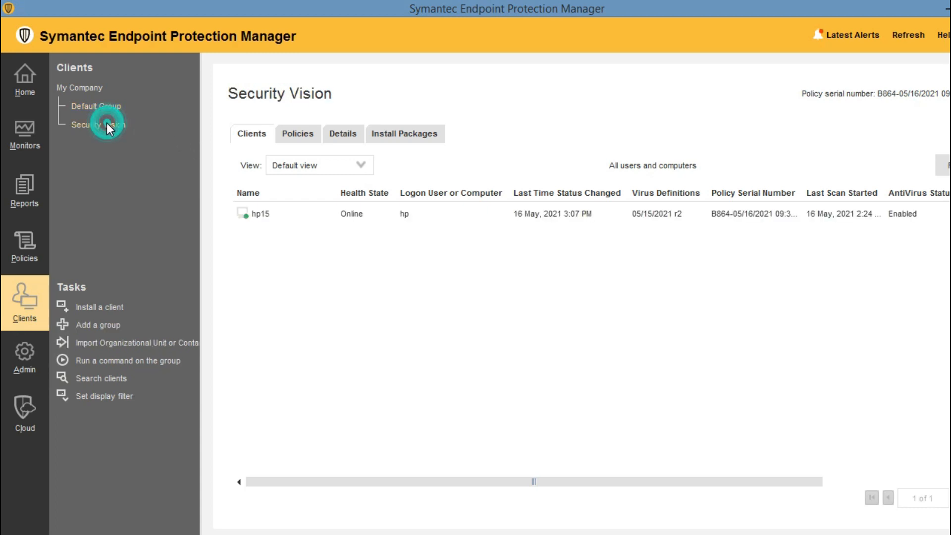
left_click(263, 212)
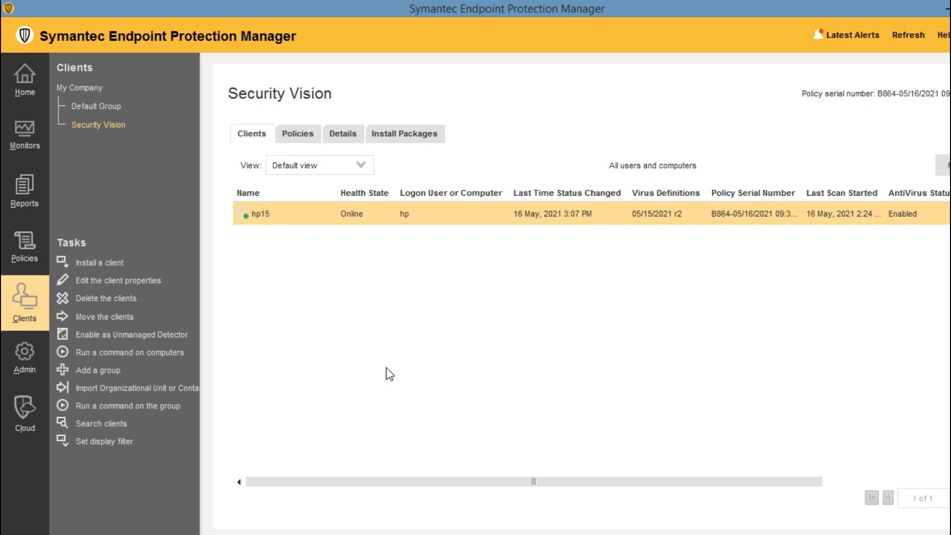
right_click(102, 124)
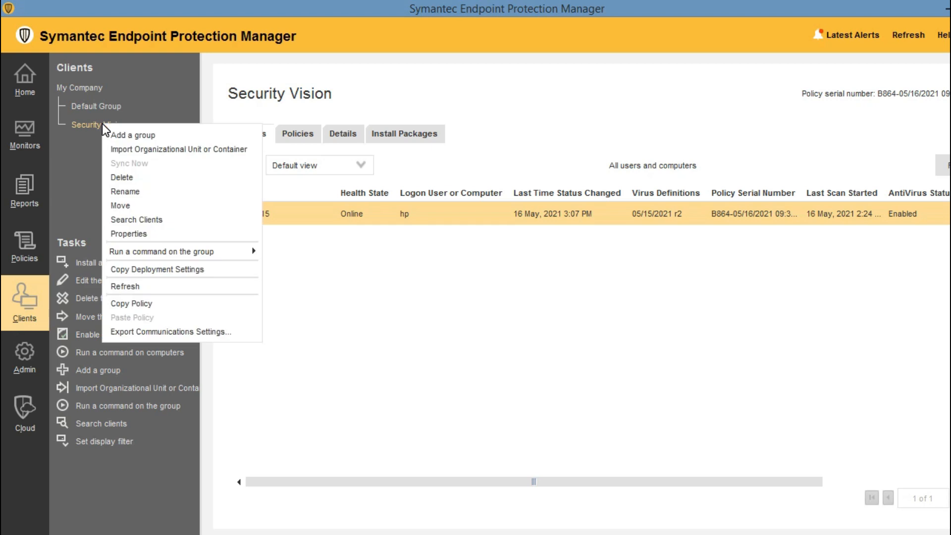
left_click(141, 333)
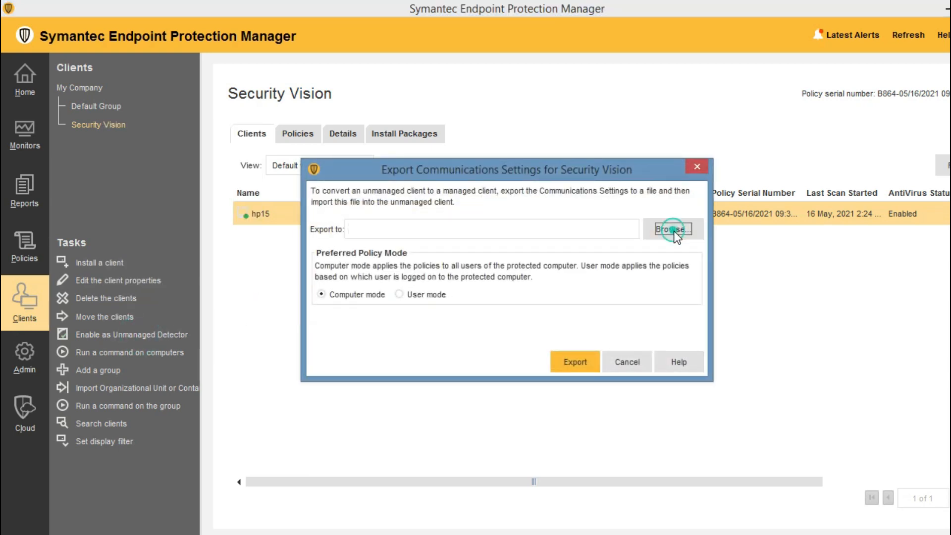
left_click(673, 229)
left_click(606, 380)
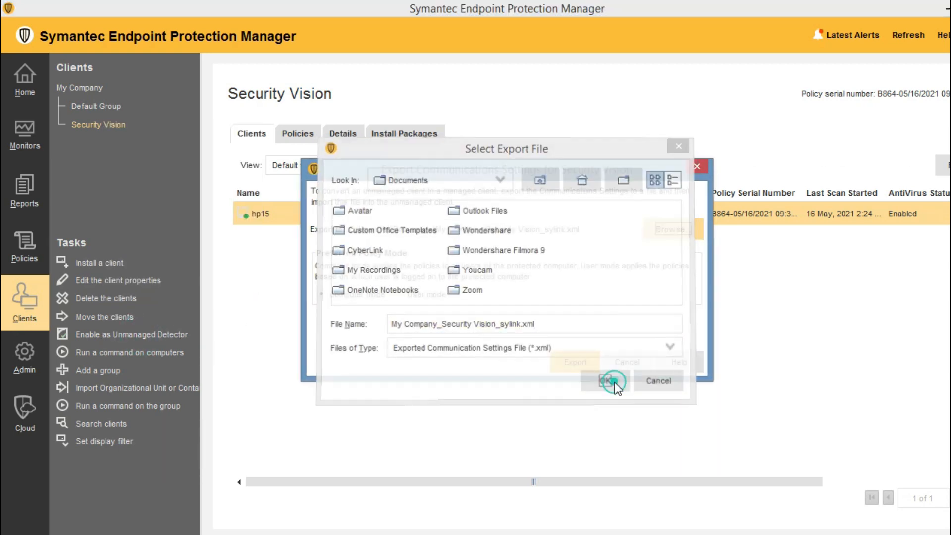
left_click_drag(604, 227, 317, 221)
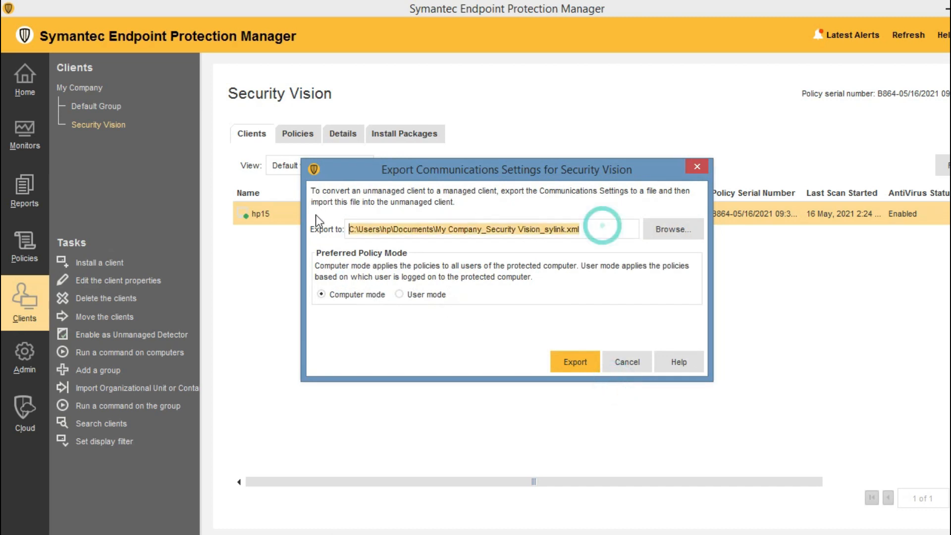
left_click(575, 363)
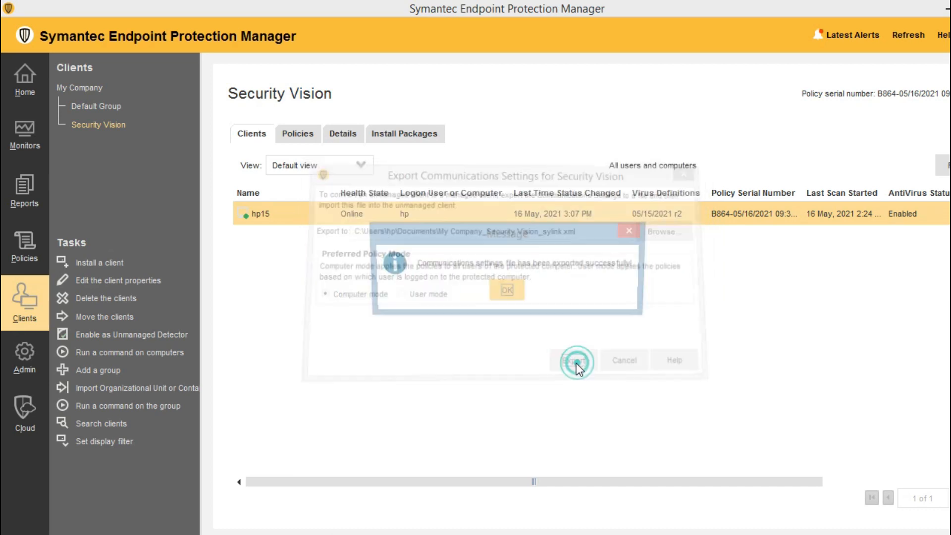
left_click(507, 292)
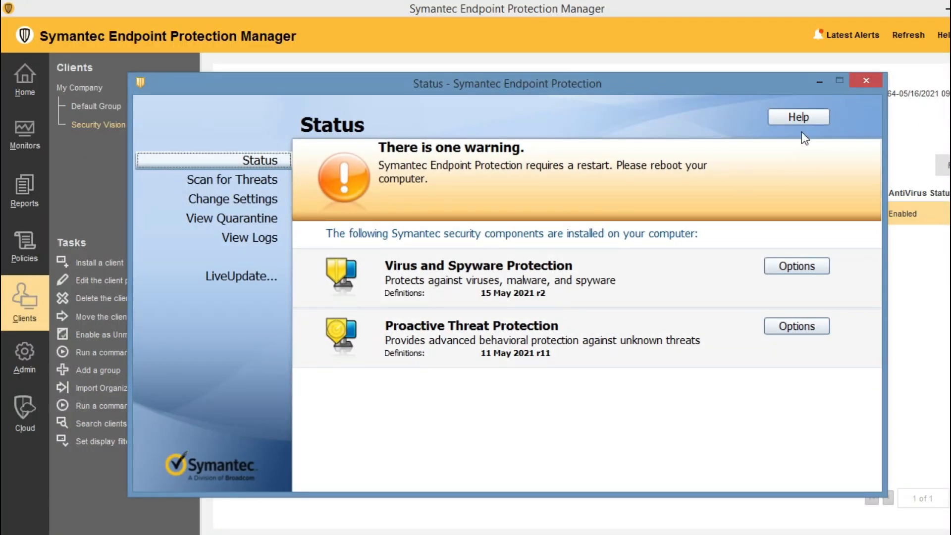
Cancel the settings import, confirm the client still reports My Company\Security Vision, and close it.
left_click(798, 118)
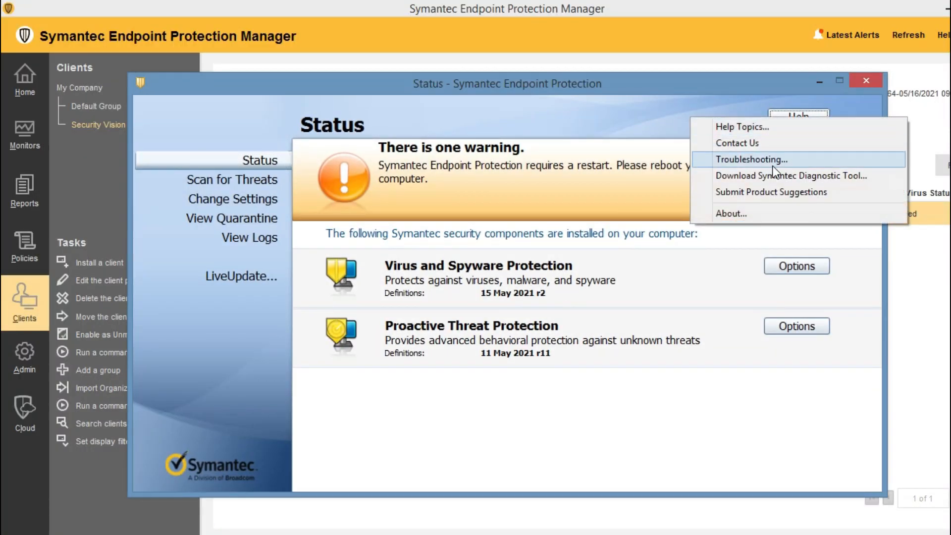
left_click(731, 159)
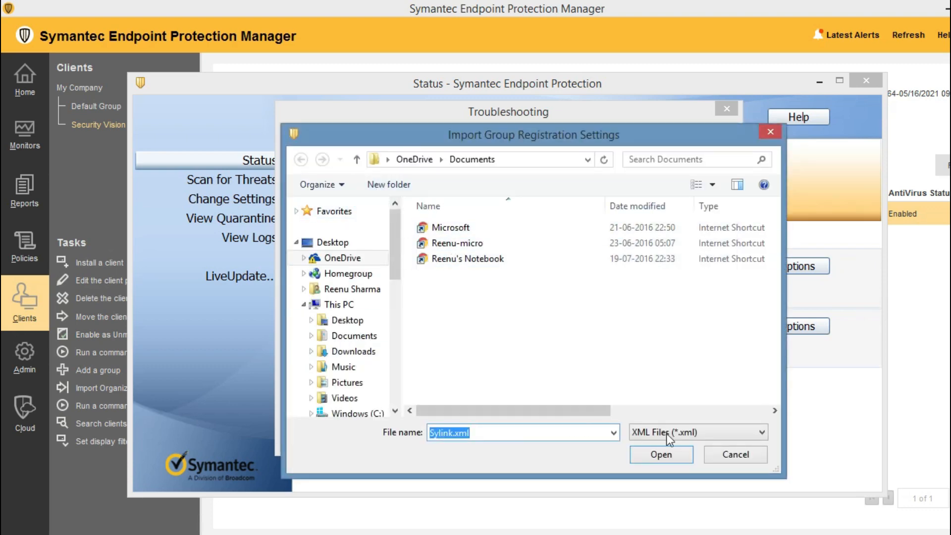
left_click(736, 455)
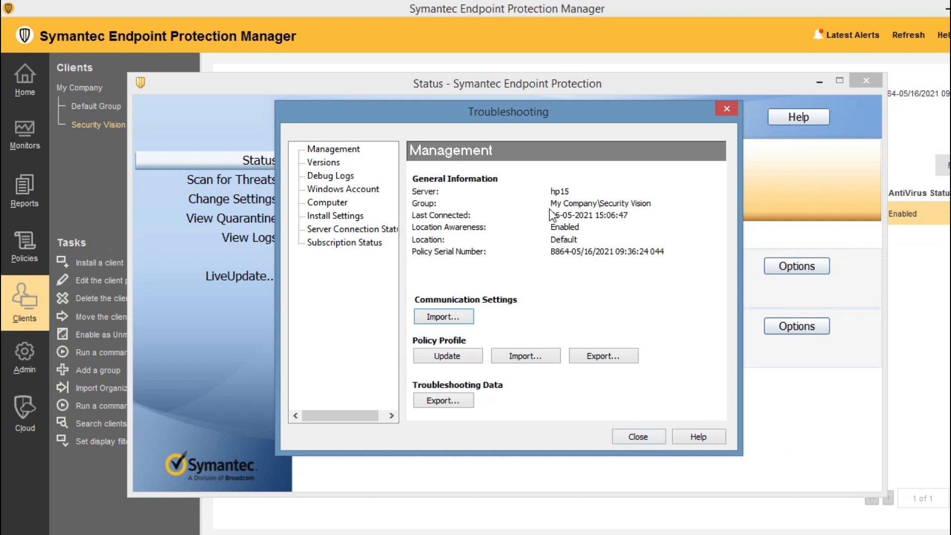
left_click_drag(551, 203, 657, 205)
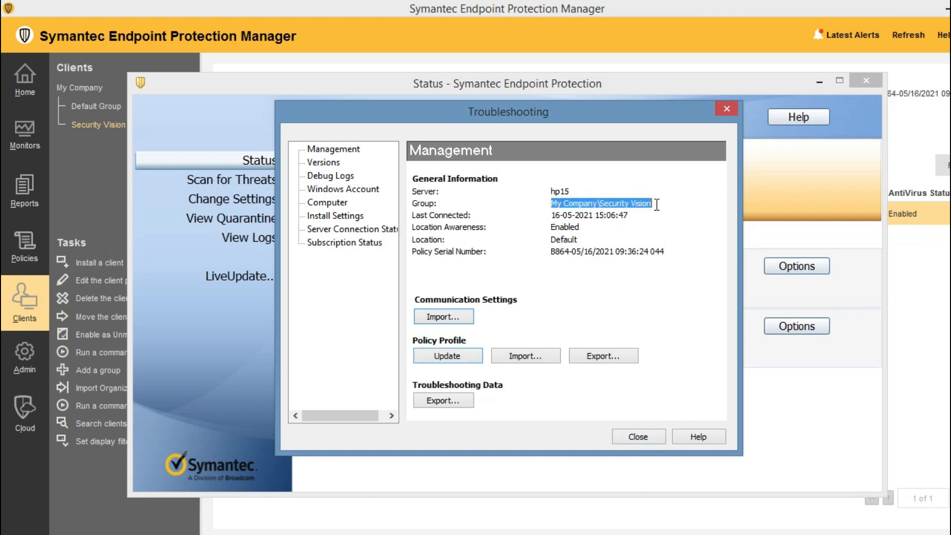
left_click(602, 204)
left_click(638, 436)
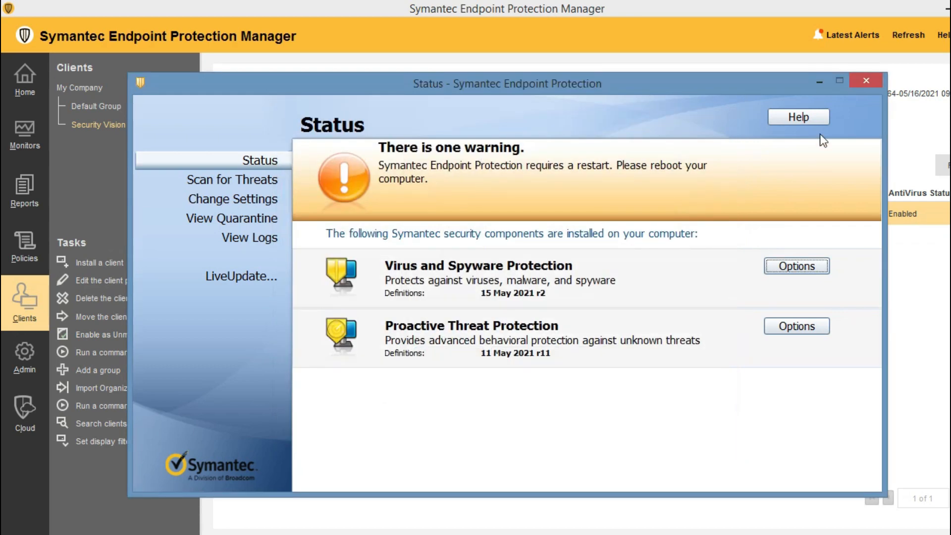
left_click(815, 81)
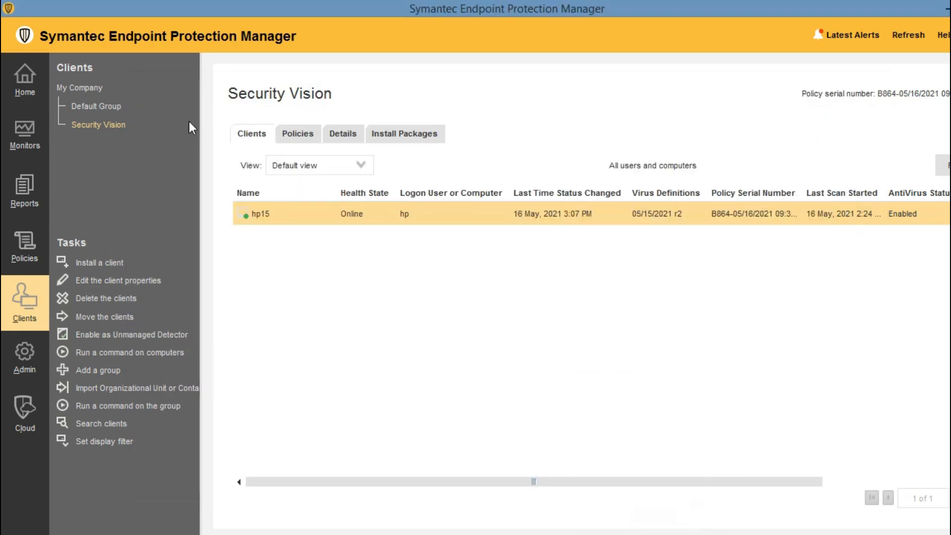
Create a new subgroup 'SEC Vision1' under My Company.
right_click(85, 85)
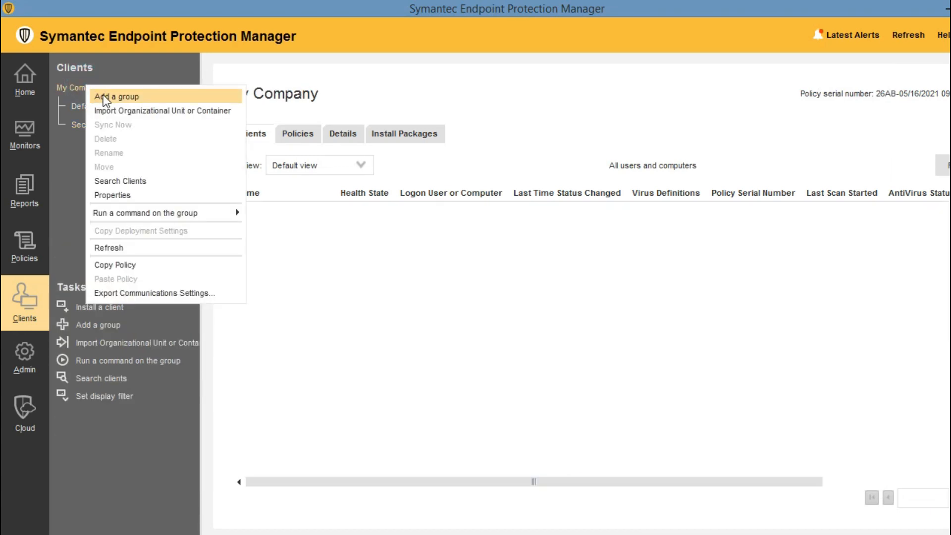
left_click(104, 95)
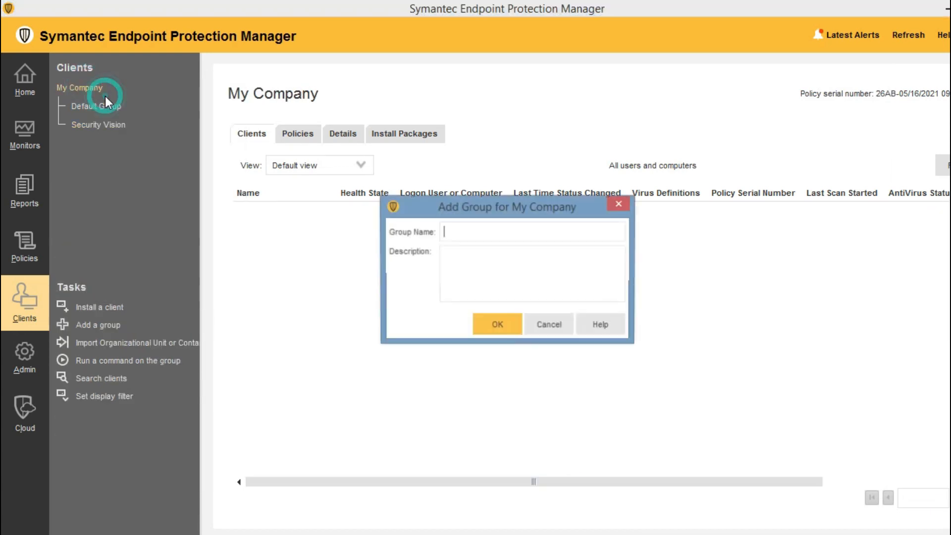
left_click(467, 234)
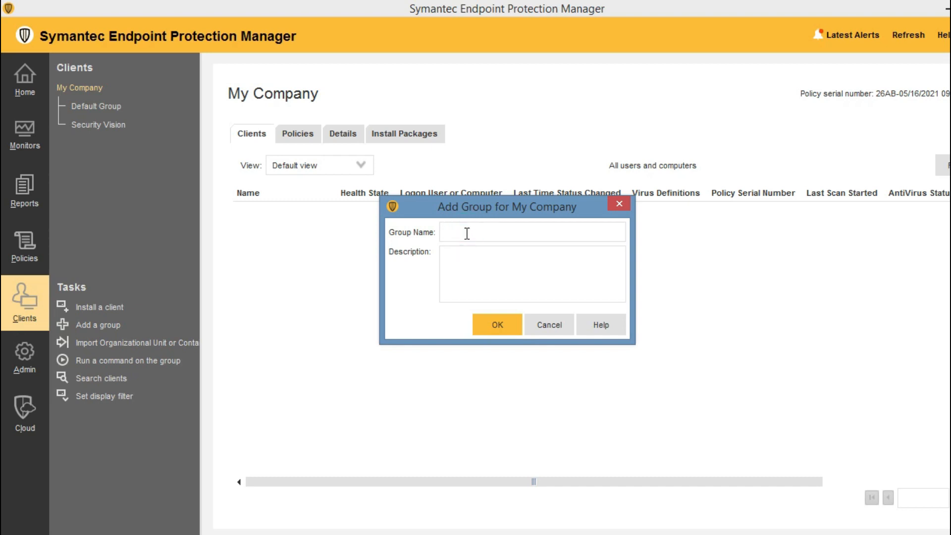
type("SEC Vision1")
key("Return")
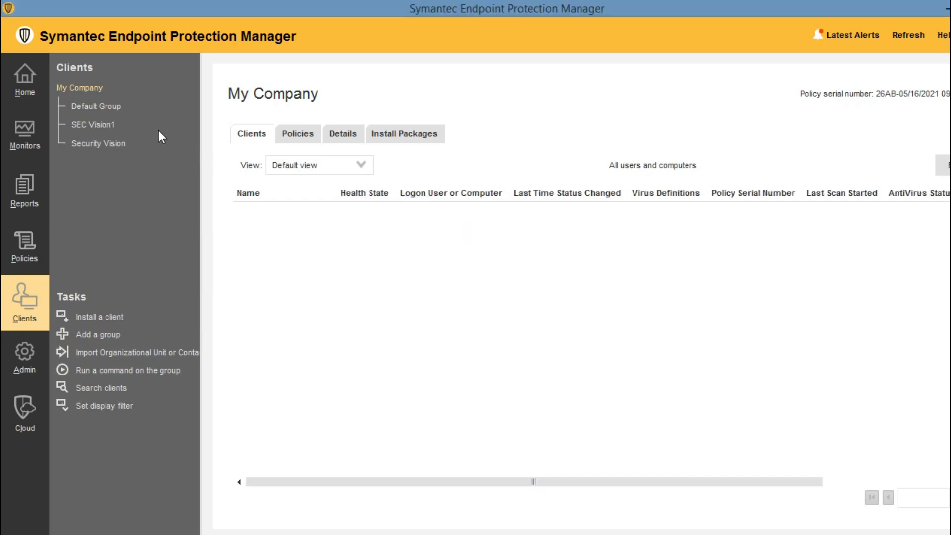
left_click(100, 125)
left_click(99, 148)
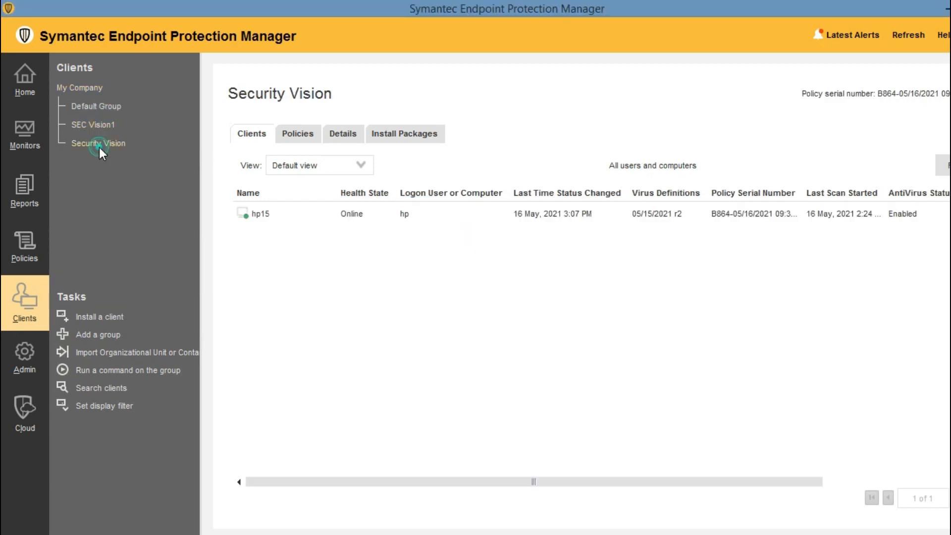
left_click(91, 123)
Export SEC Vision1's communication settings to My Company_SEC Vision1_sylink.xml in Desktop\Mice Video.
right_click(91, 123)
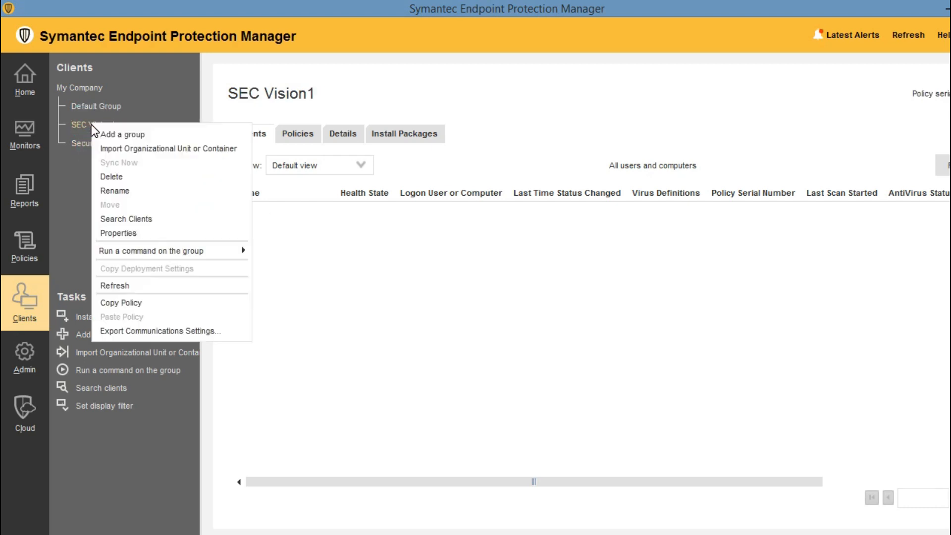
left_click(126, 327)
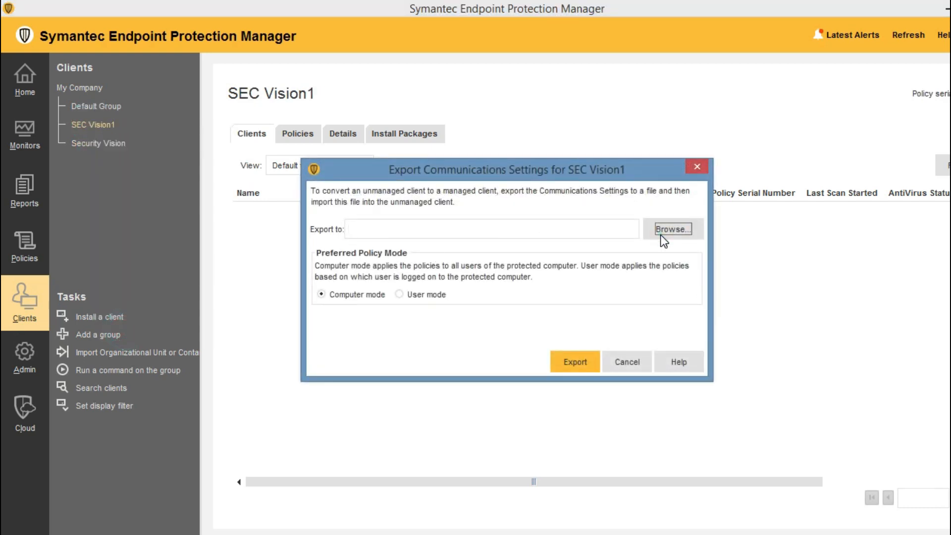
left_click(663, 229)
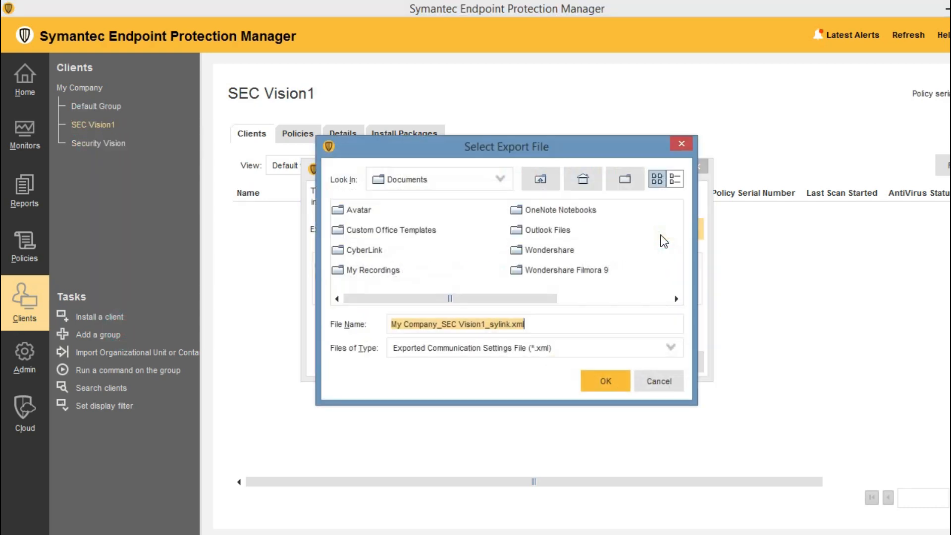
left_click(506, 178)
left_click(505, 244)
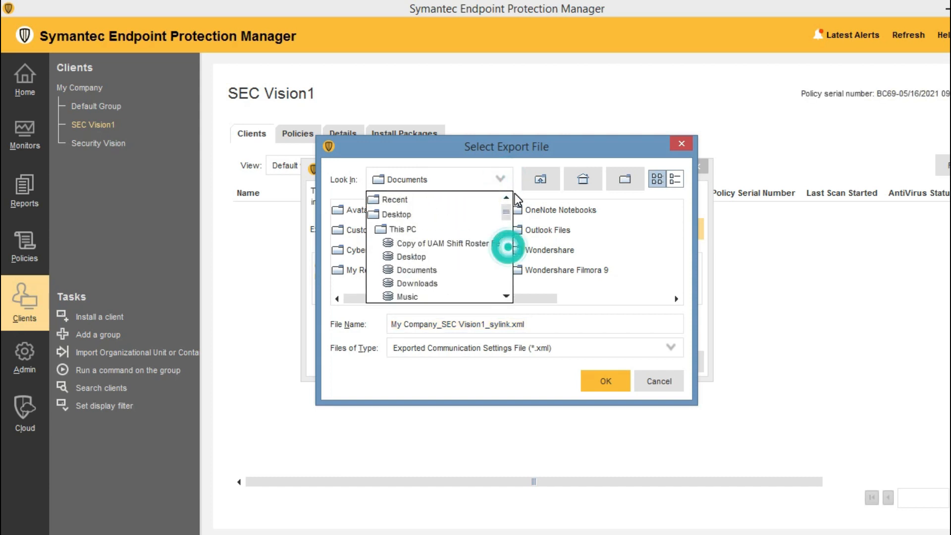
left_click(456, 214)
left_click(565, 230)
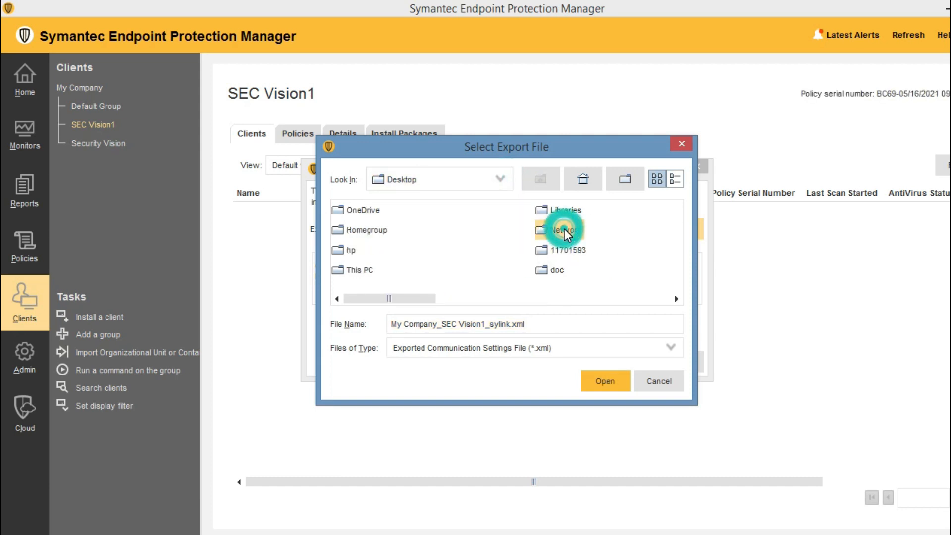
key("m")
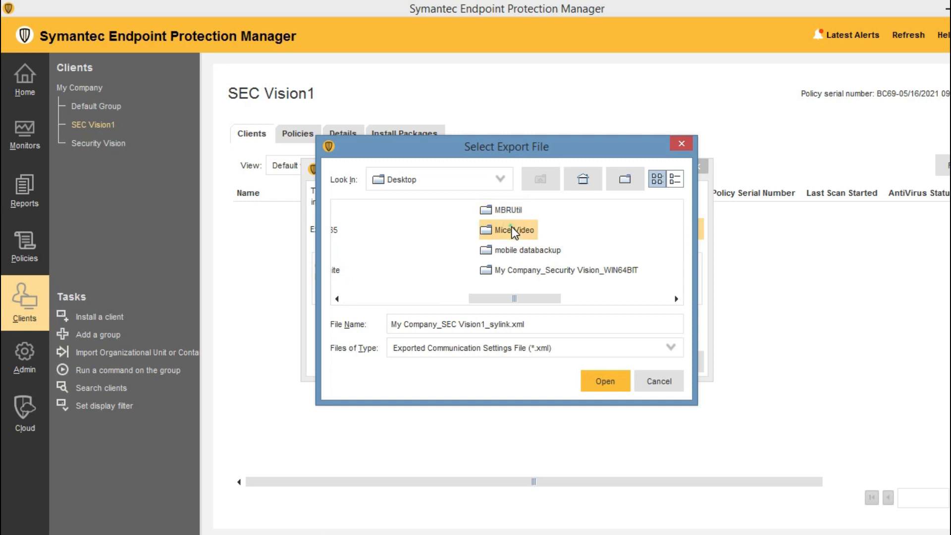
double_click(510, 229)
left_click(605, 381)
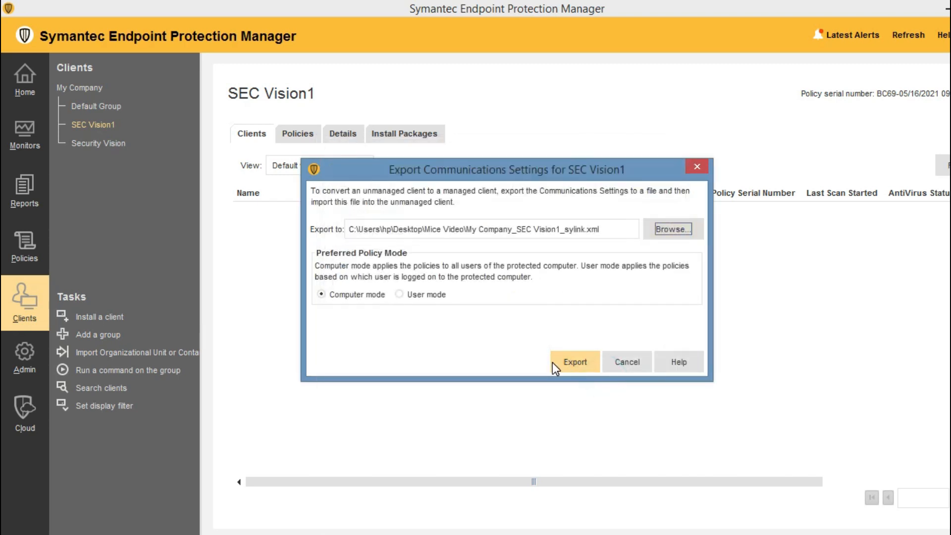
left_click(560, 361)
left_click(509, 291)
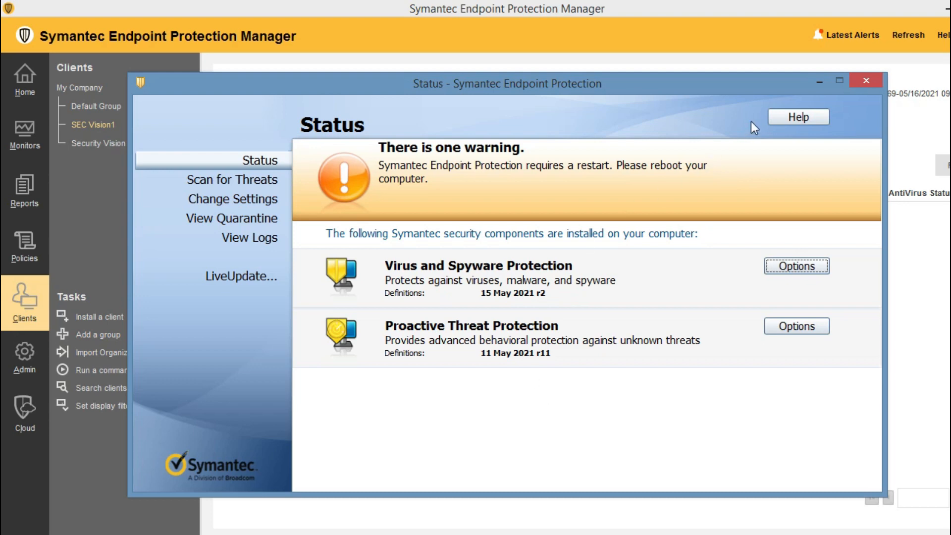
Import My Company_SEC Vision1_sylink.xml into the client, moving it from Security Vision to SEC Vision1.
left_click(797, 119)
left_click(759, 159)
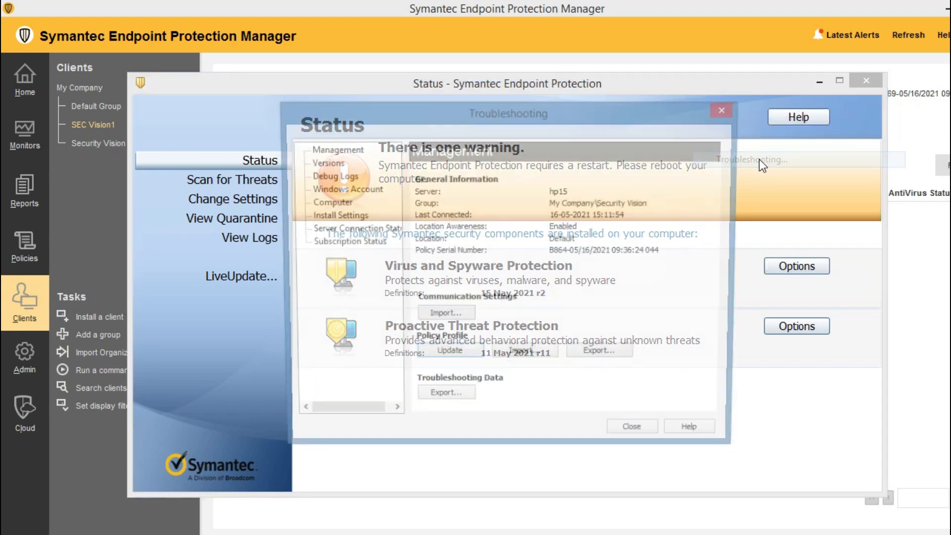
left_click(455, 317)
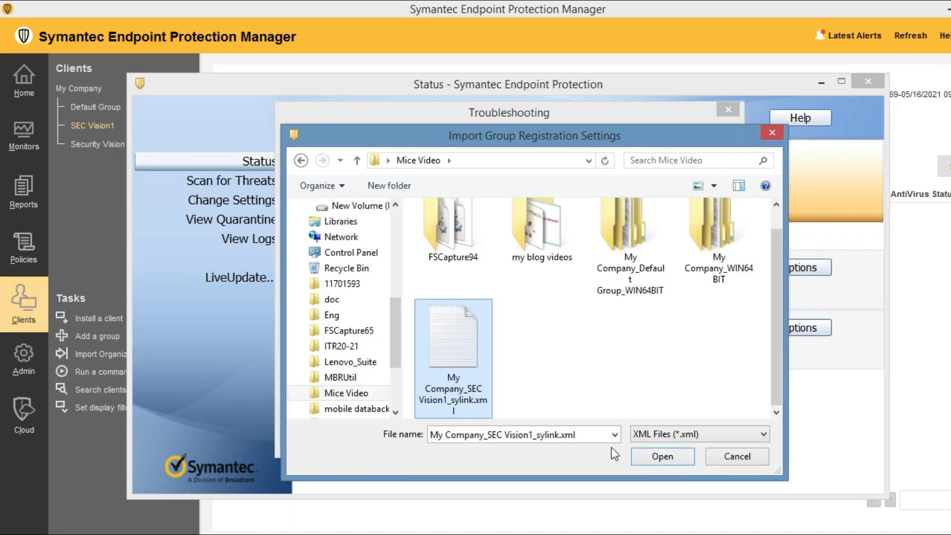
left_click(658, 456)
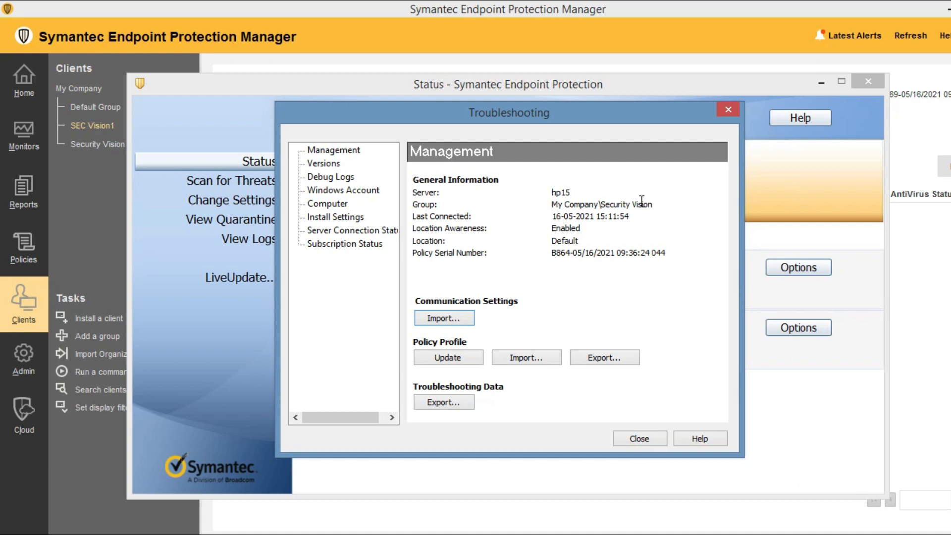
mouse_move(655, 204)
left_mouse_down()
mouse_move(549, 204)
mouse_move(662, 213)
left_mouse_up()
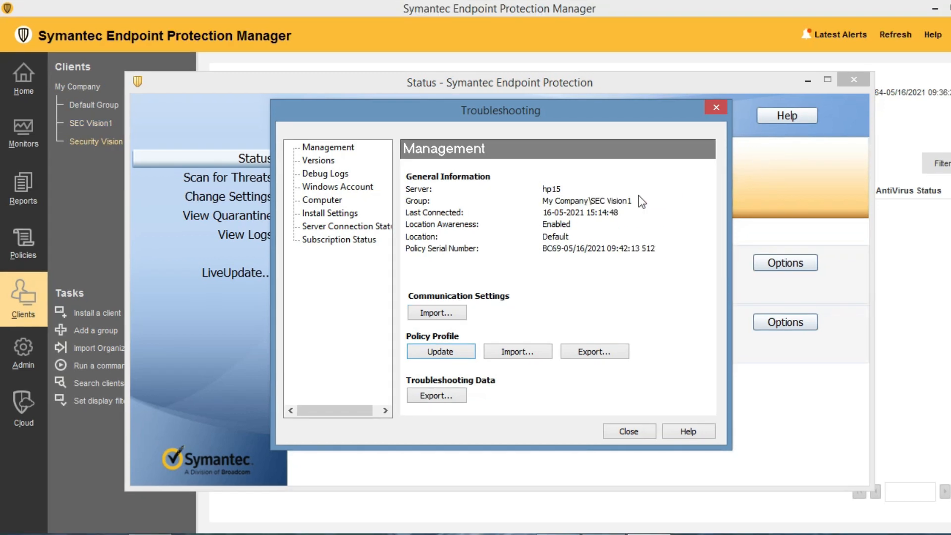
left_click_drag(591, 201, 633, 202)
left_click(634, 430)
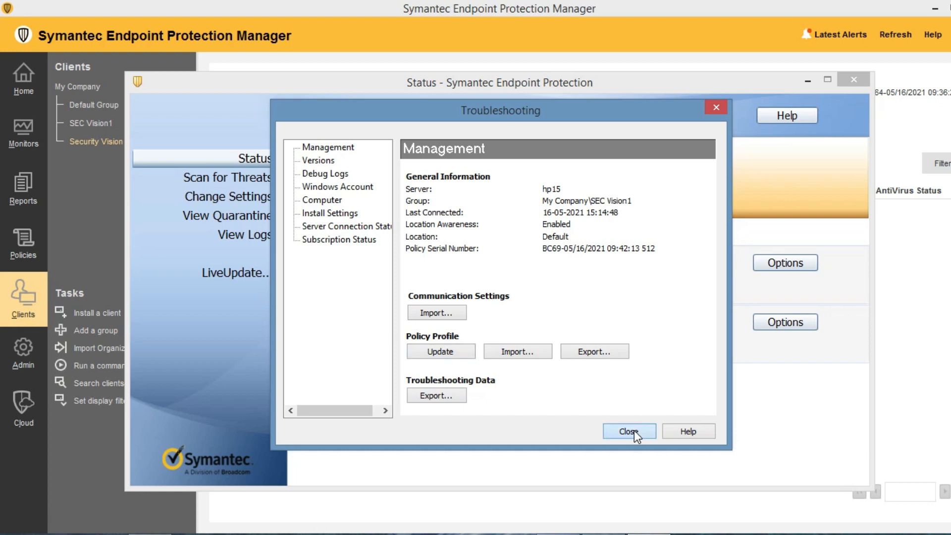
Close the client, verify hp15 is listed under Sec vision 1, and view the admin account details.
left_click(854, 80)
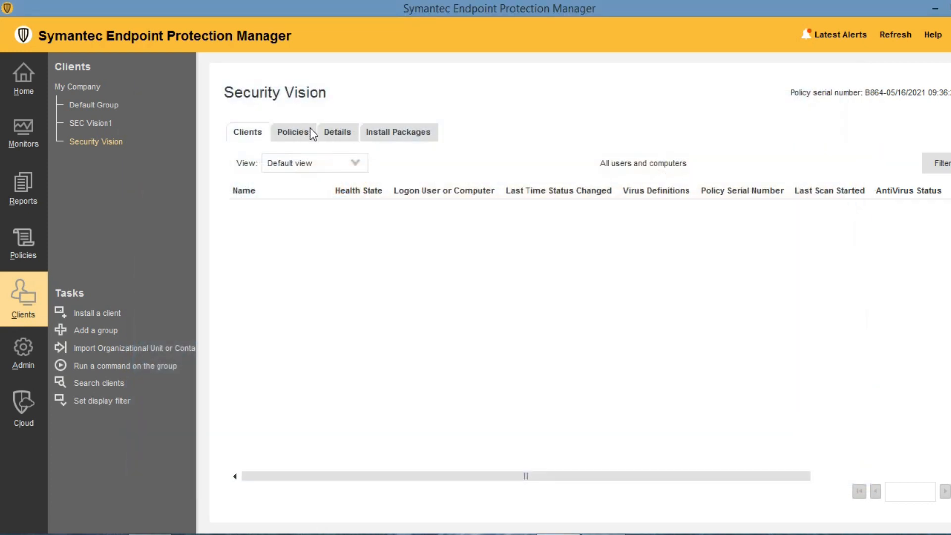
left_click(99, 123)
left_click(251, 212)
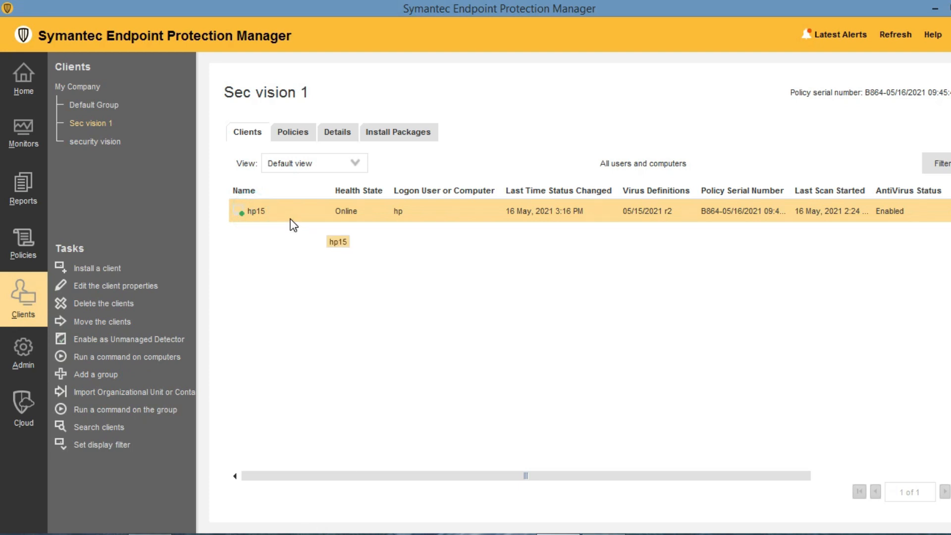
left_click(27, 349)
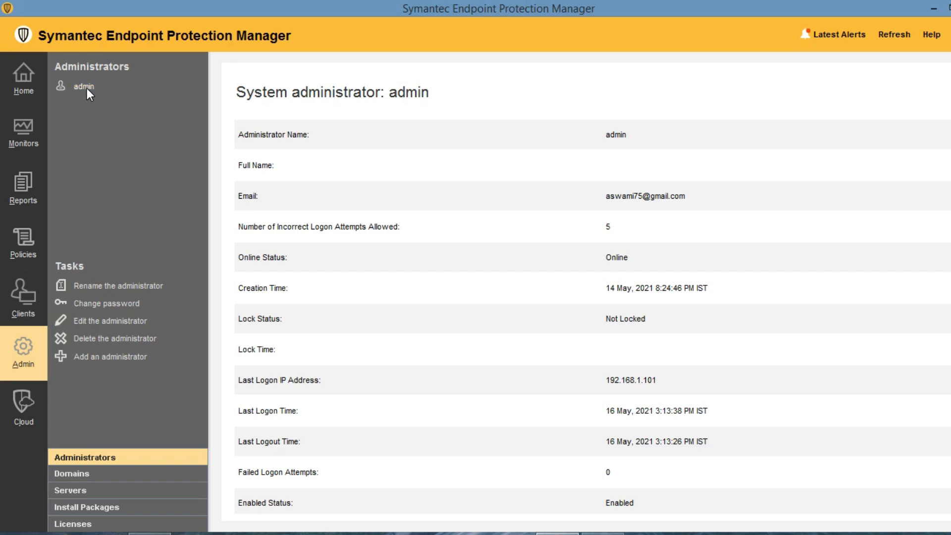
Start a new administrator account and fill in its user name and full name 'security vision'.
left_click(93, 358)
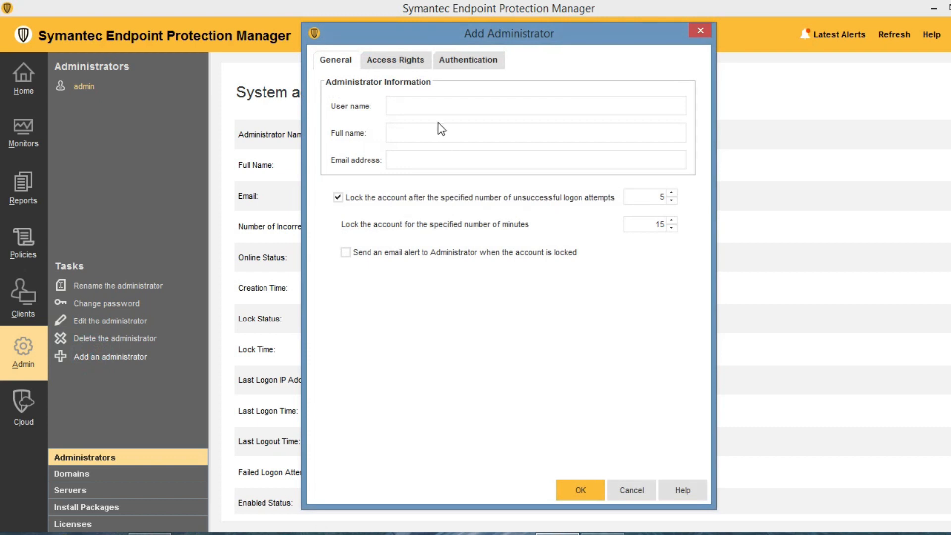
left_click(412, 105)
type("secur")
key("BackSpace")
key("BackSpace")
key("BackSpace")
key("BackSpace")
key("BackSpace")
type("vision")
key("Tab")
type("secur")
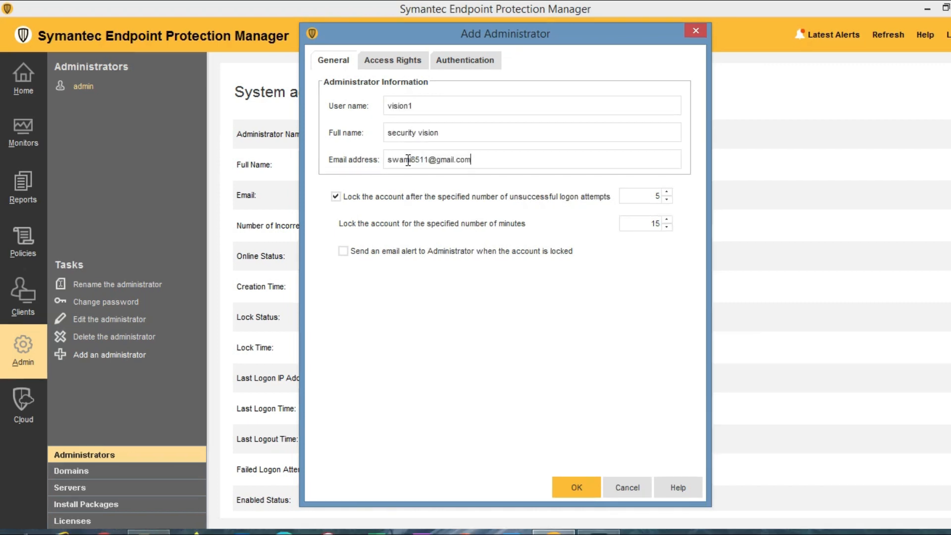
Give the account Administrator access rights, set its password, and create it.
left_click(393, 58)
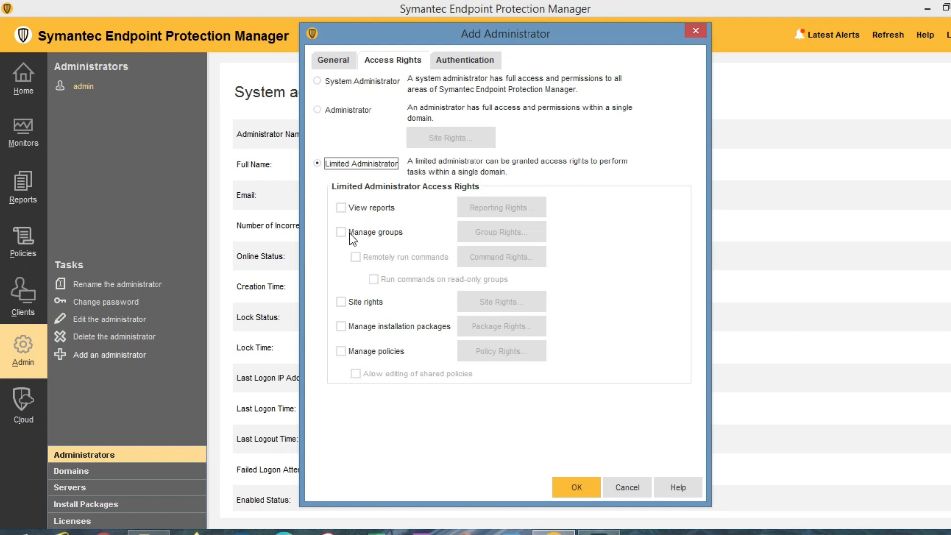
left_click(317, 109)
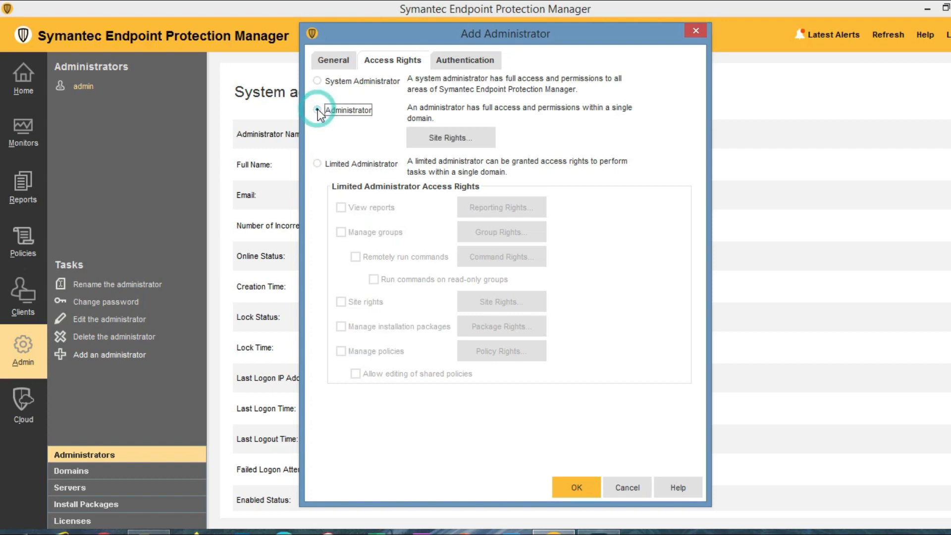
left_click(467, 59)
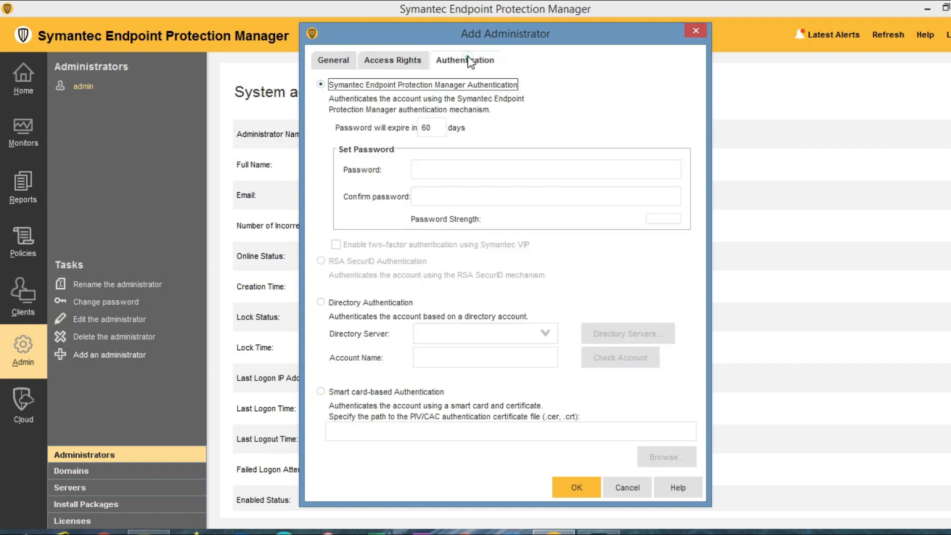
left_click(433, 170)
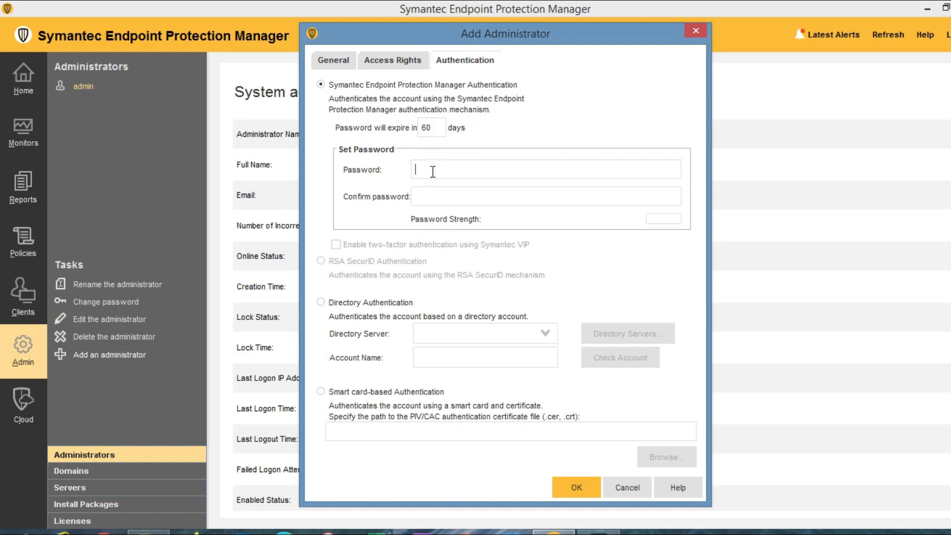
type("•••")
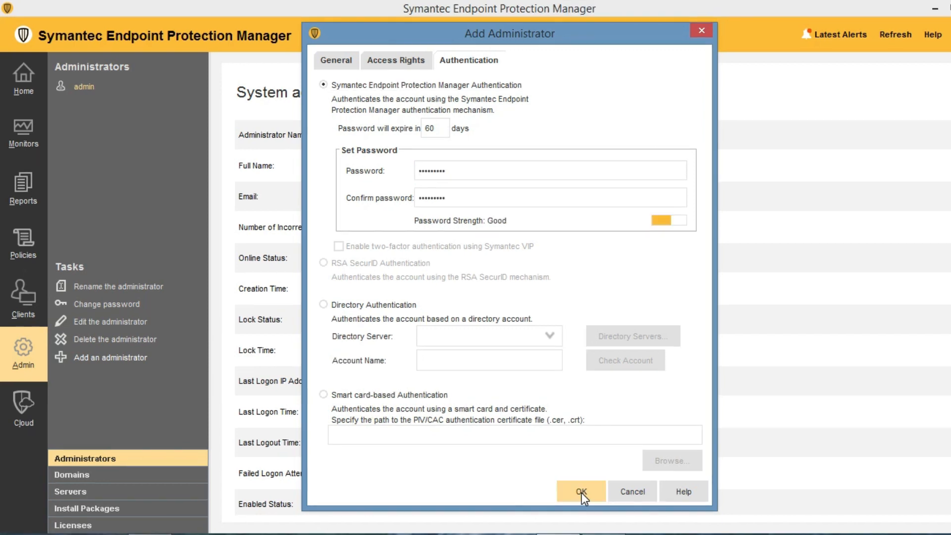
left_click(578, 489)
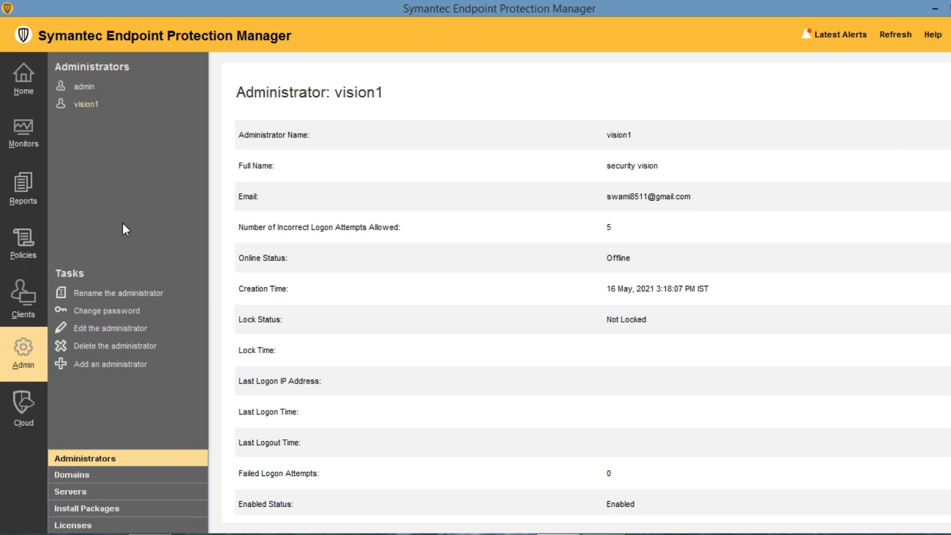
Start a new limited administrator 'vision2' with a full name, an e-mail address, and report-viewing rights.
left_click(90, 105)
left_click(104, 365)
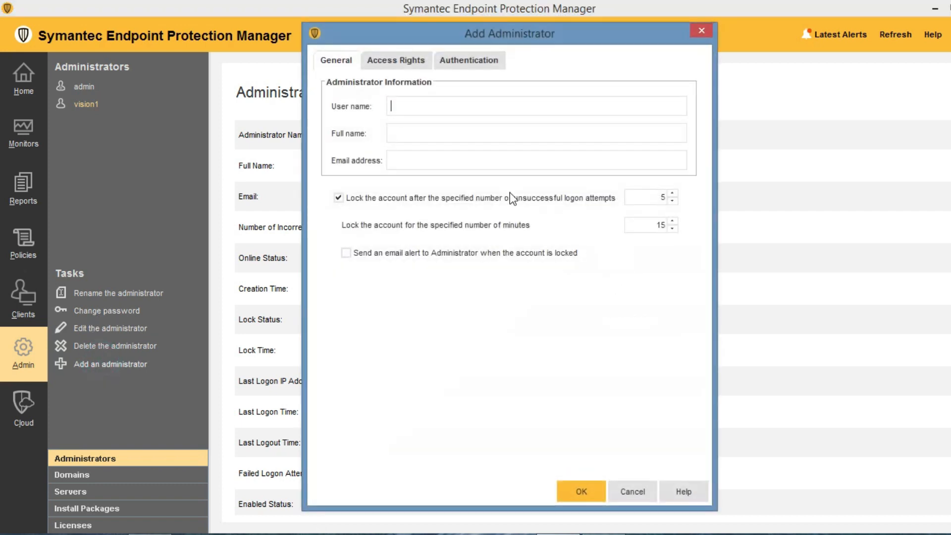
left_click(433, 107)
type("vision2")
key("Tab")
type("sec visionn")
key("Tab")
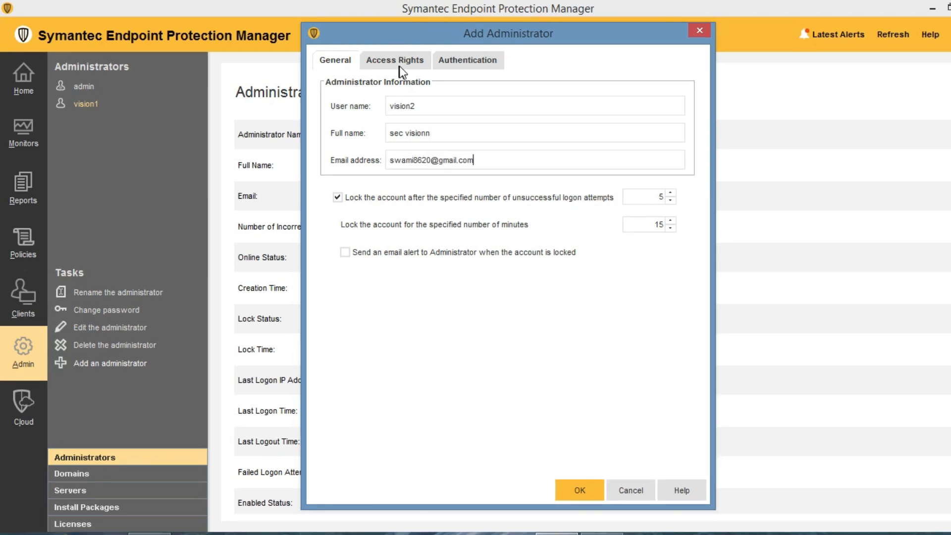
left_click(396, 62)
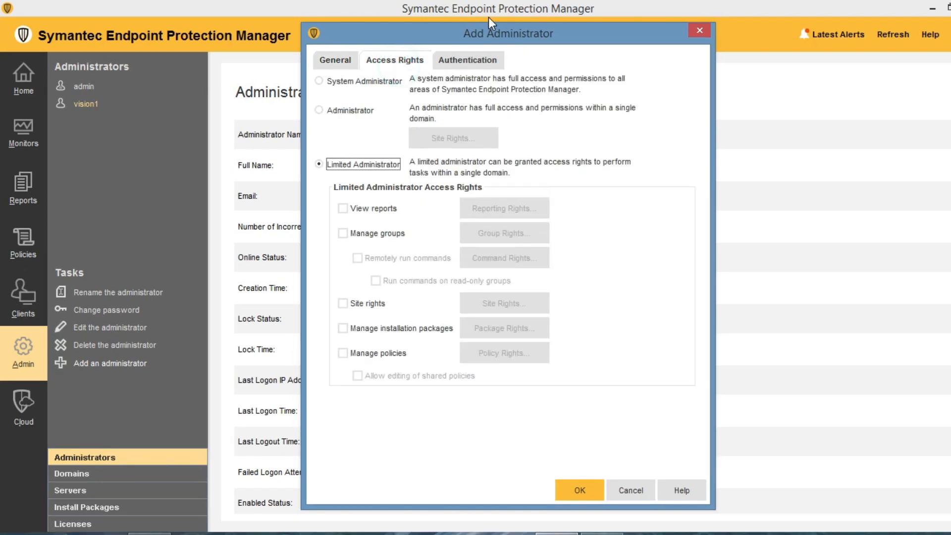
left_click(343, 207)
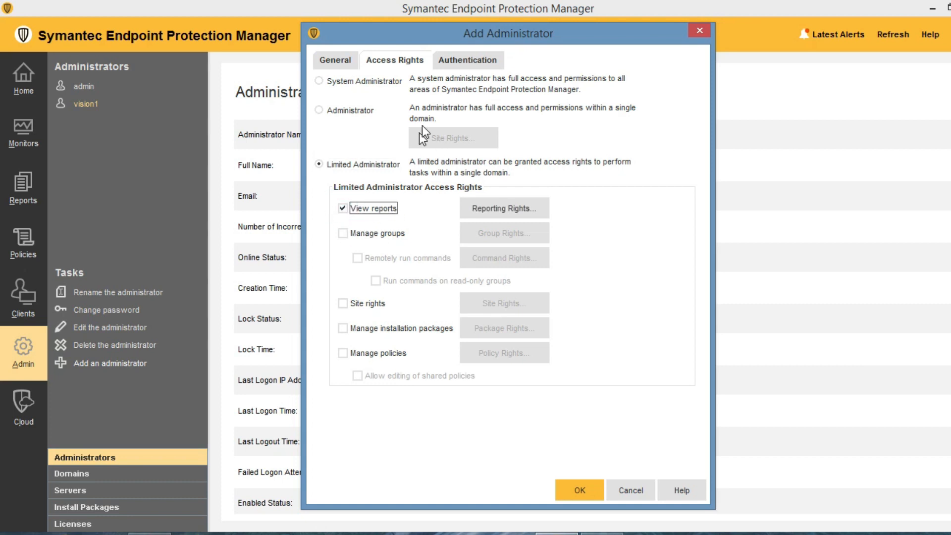
Set and confirm the account password, save the administrator, and acknowledge the reporting-rights notice.
left_click(469, 60)
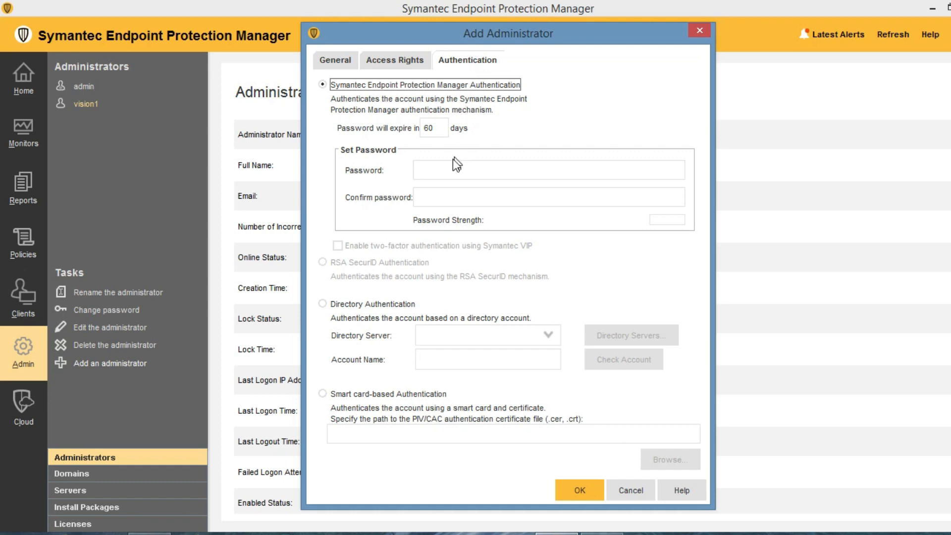
left_click(446, 171)
type("a")
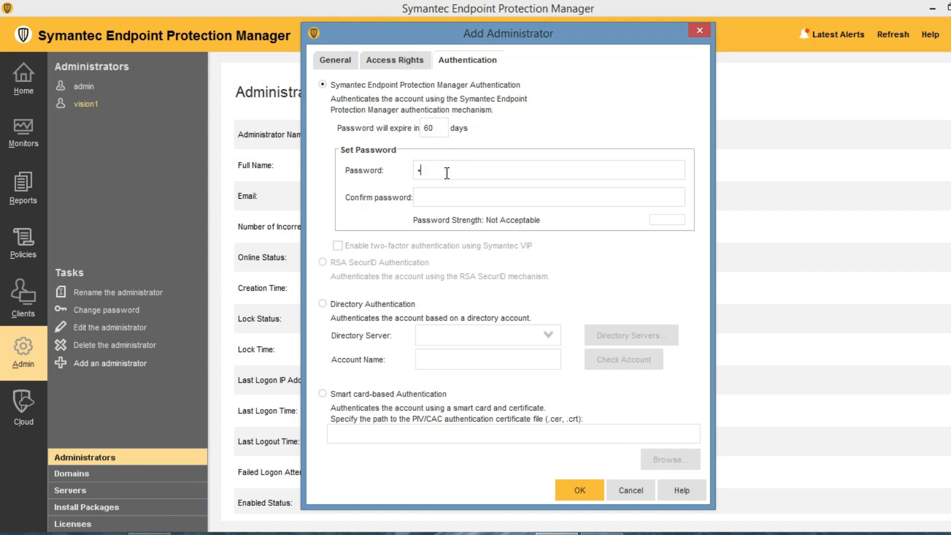
type("aaaaaaaa")
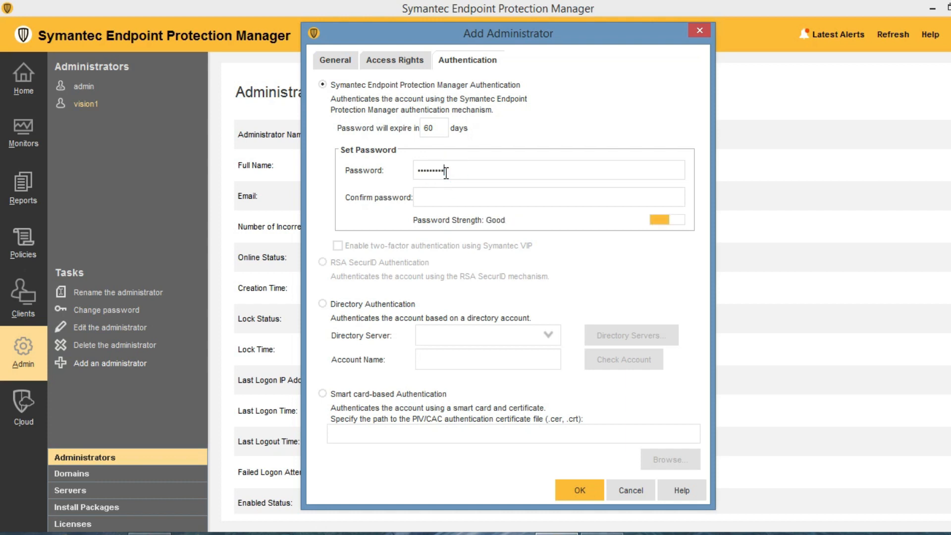
left_click(442, 193)
type("aaaaaaaaa")
left_click(578, 491)
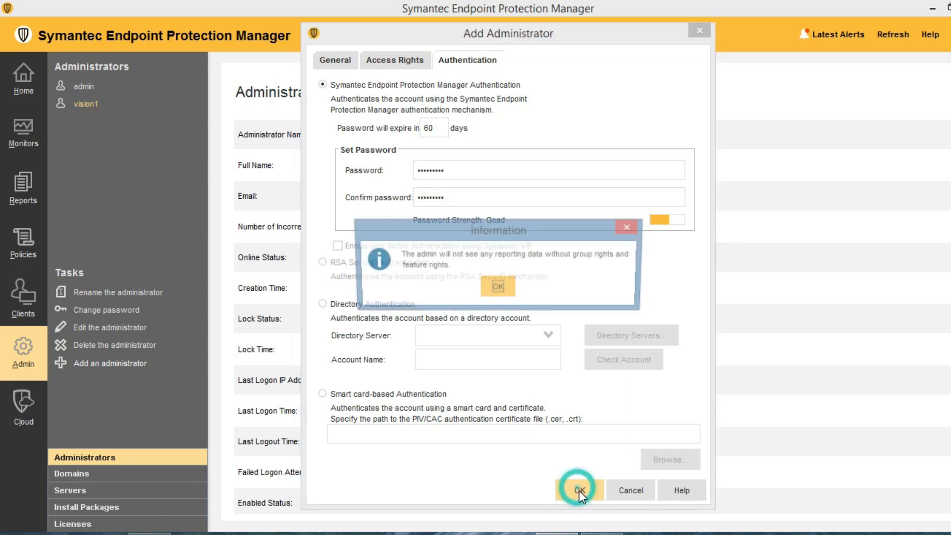
left_click(497, 288)
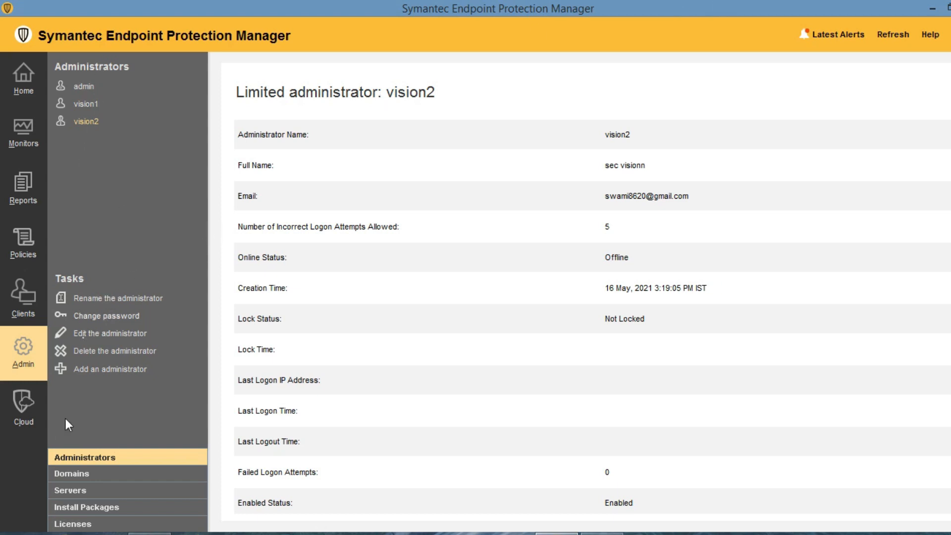
Select the Default domain under Domains, check its Domain ID, and edit its properties.
left_click(82, 473)
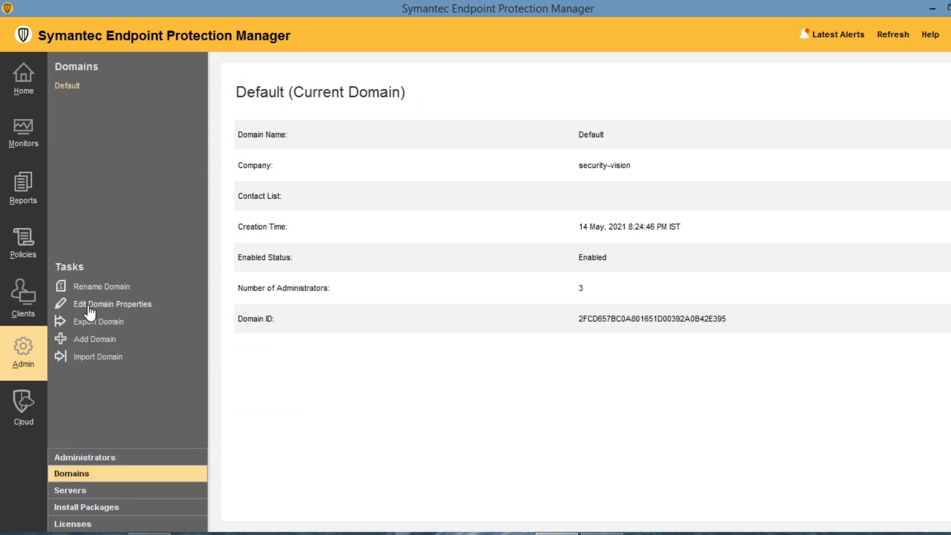
left_click(72, 91)
left_click_drag(578, 318, 748, 327)
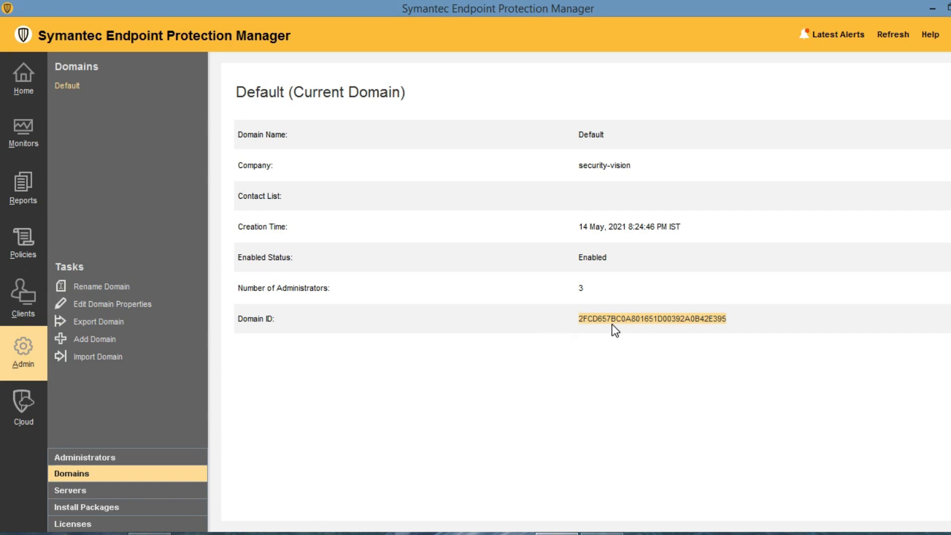
left_click(415, 381)
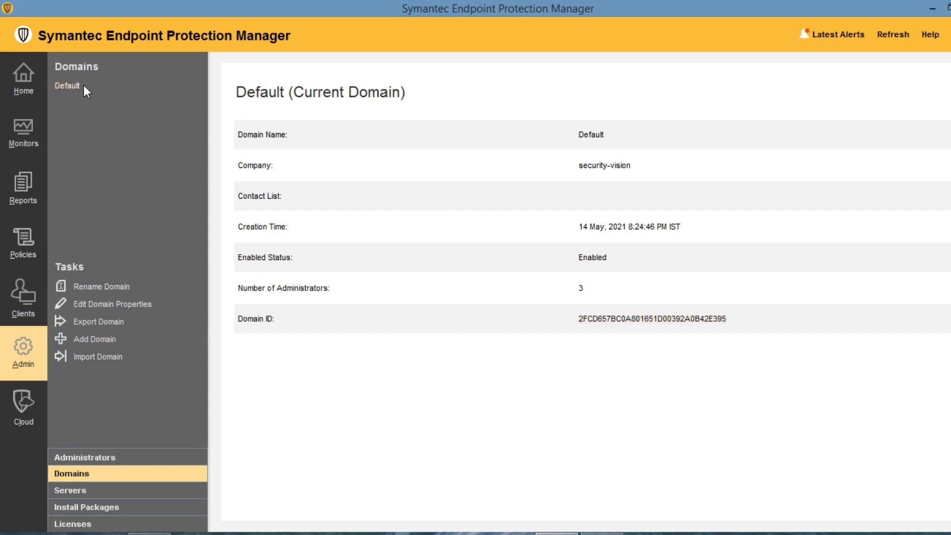
left_click(102, 306)
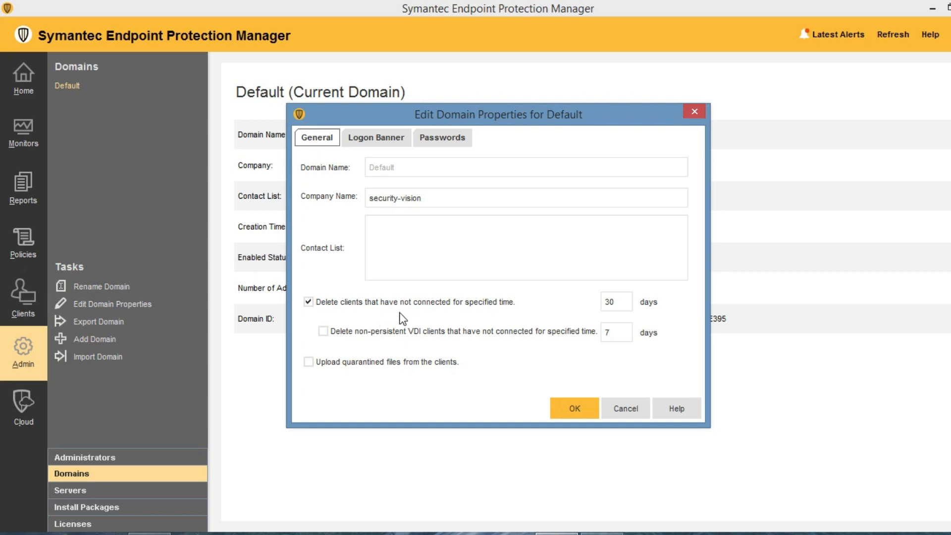
Give the logon banner the title 'security vision' and text 'Welcom to security vision'.
double_click(620, 301)
left_click(618, 303)
left_click_drag(618, 303, 604, 302)
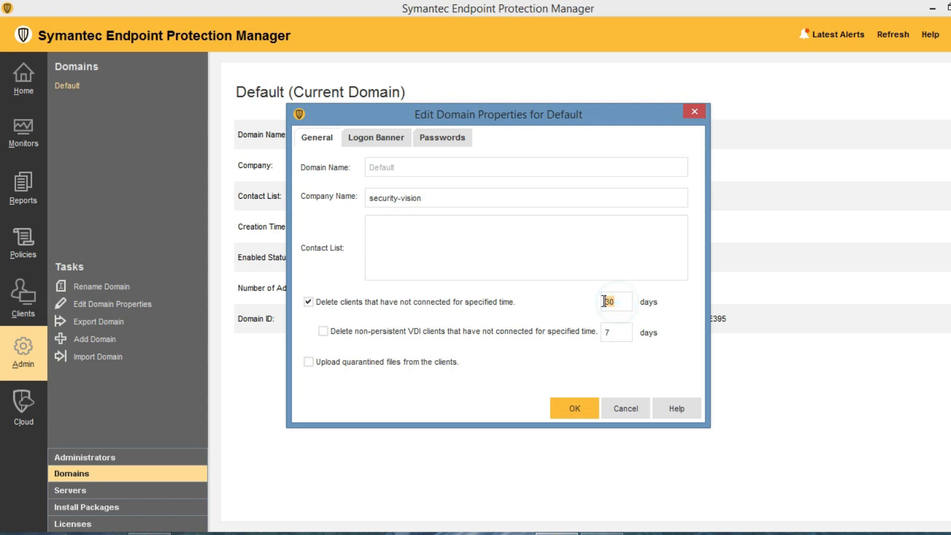
left_click(371, 138)
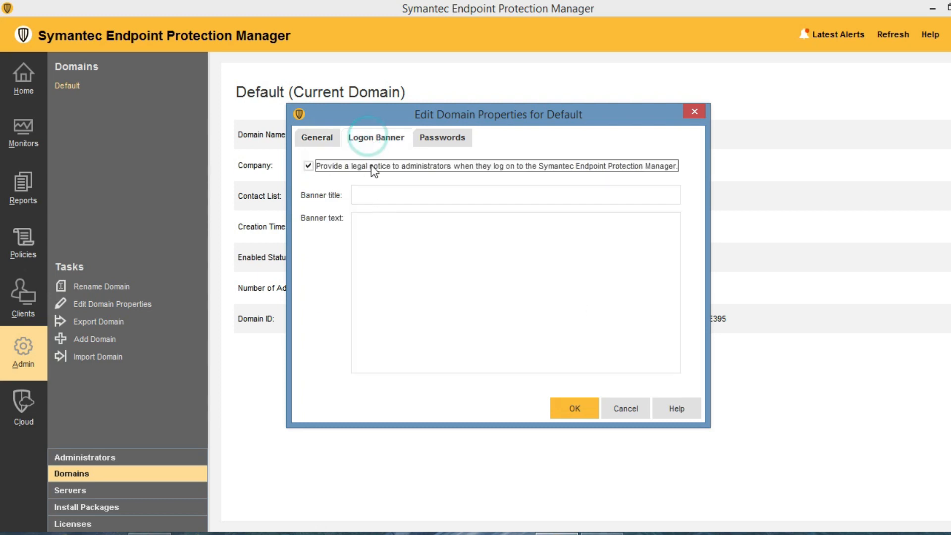
left_click(372, 194)
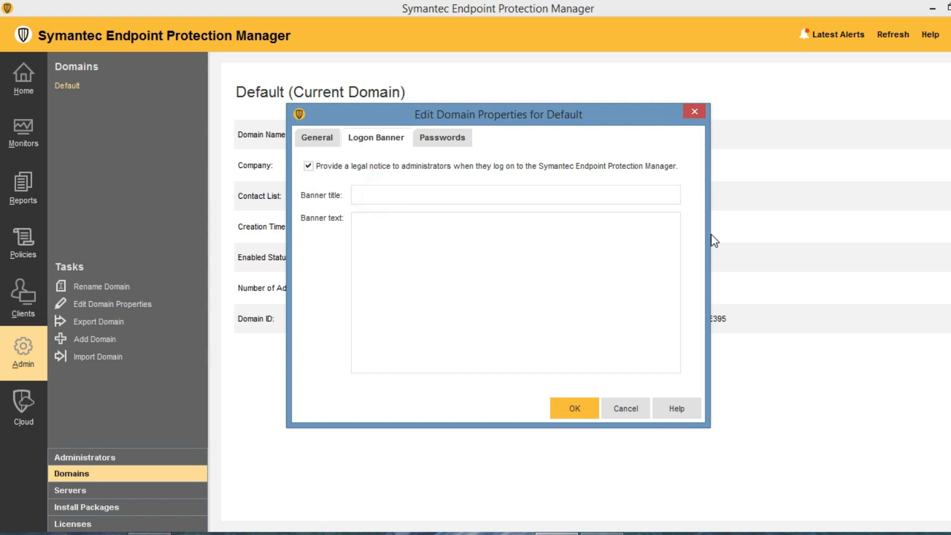
type("security vision")
left_click(613, 281)
type("Welcom to security vision")
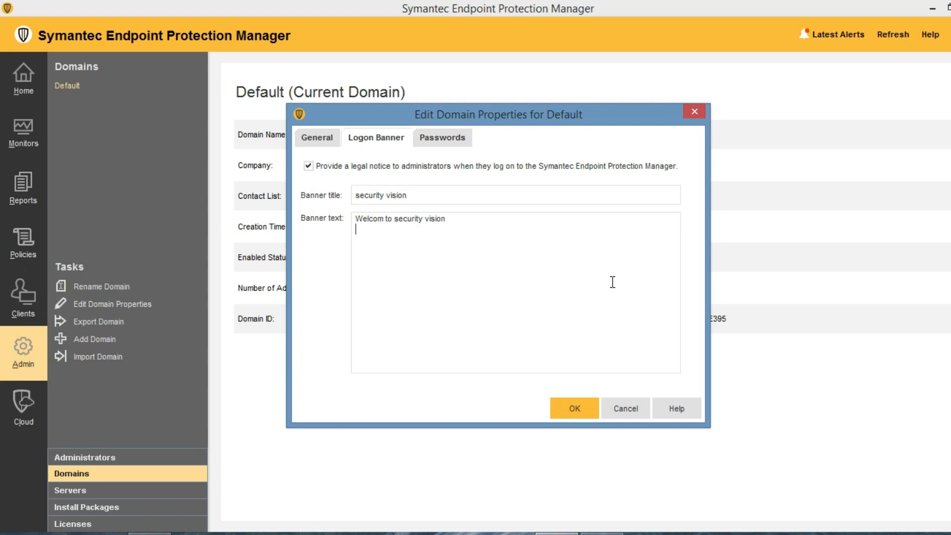
Save the Default domain properties with the banner and go to the Clients page.
left_click(439, 138)
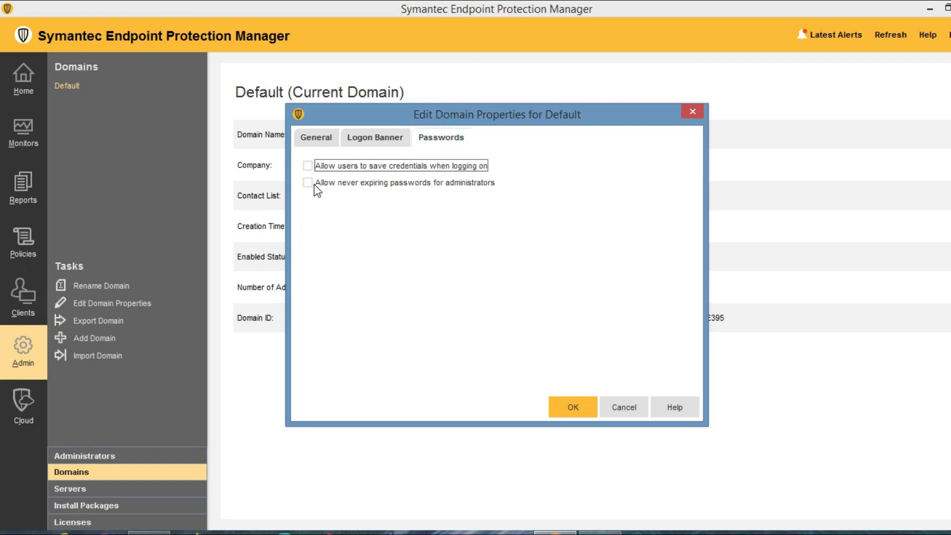
left_click(381, 137)
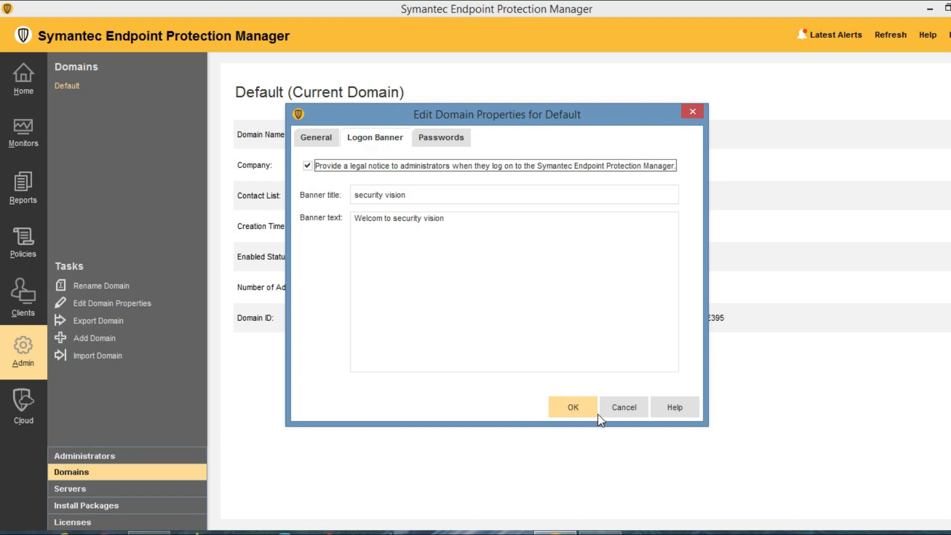
left_click(576, 403)
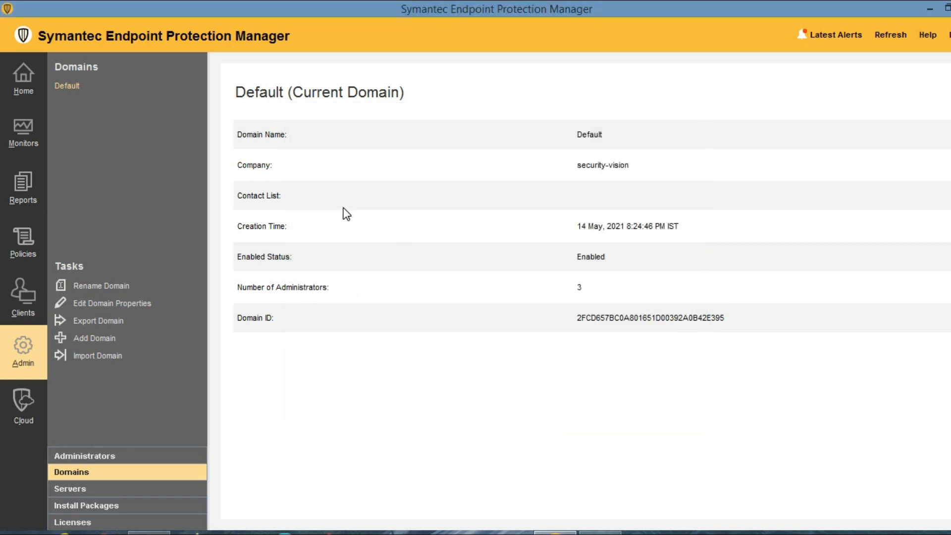
left_click(25, 295)
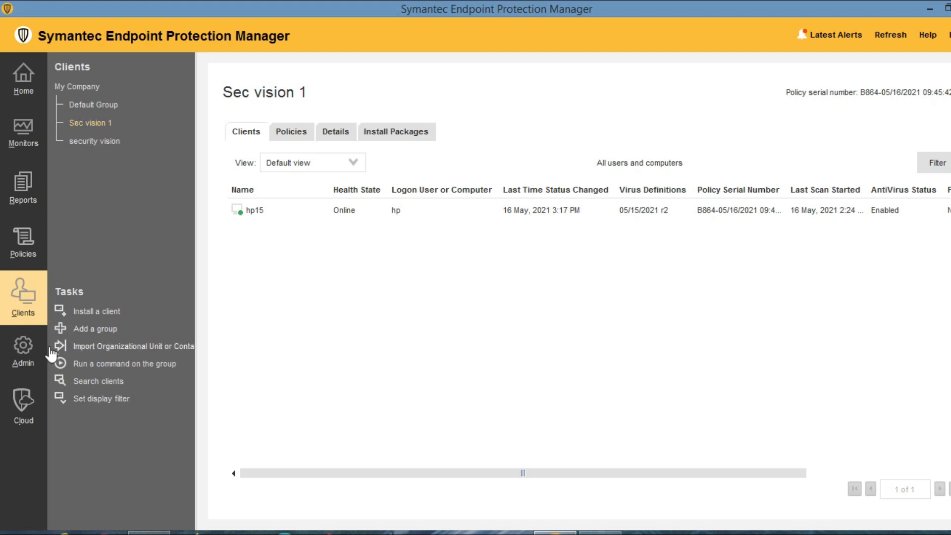
View the vision1 administrator's details, then log off the console.
left_click(27, 349)
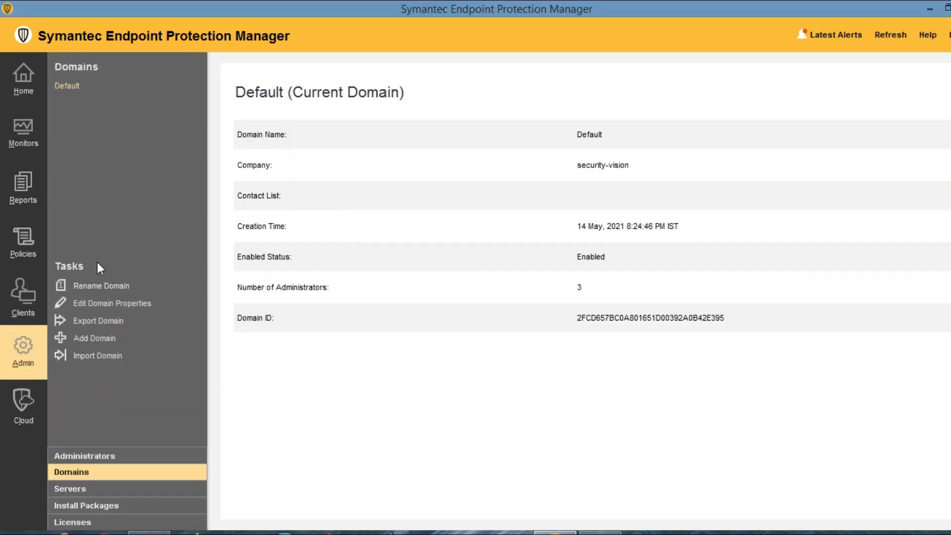
left_click(80, 460)
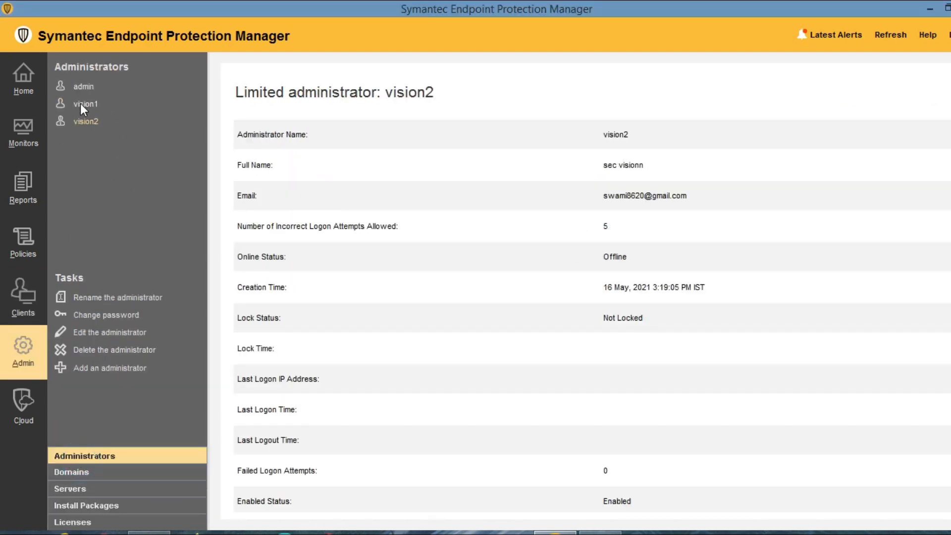
left_click(81, 105)
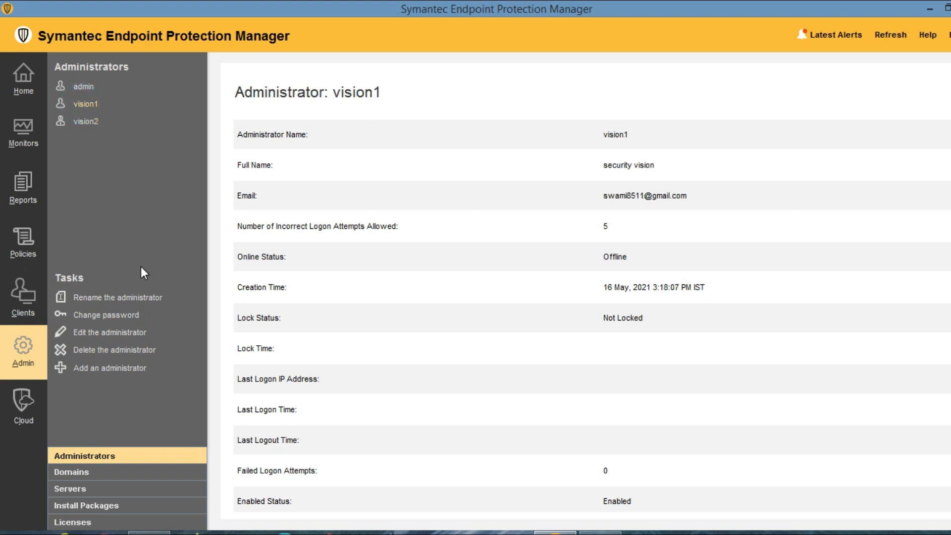
left_click(949, 35)
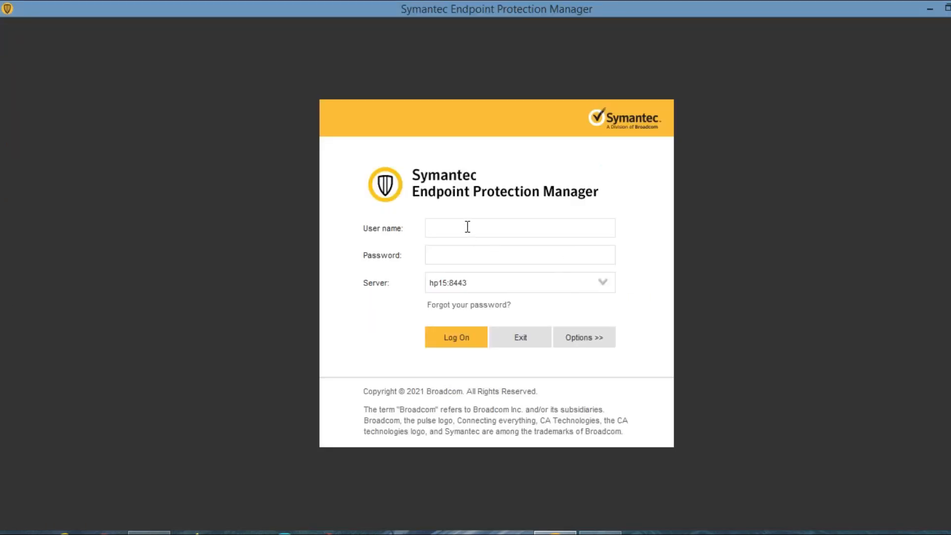
Log back on as vision1, always trust the certificate, accept the banner, and close Getting Started.
type("vision1")
key("Tab")
type("•••••••••")
key("Return")
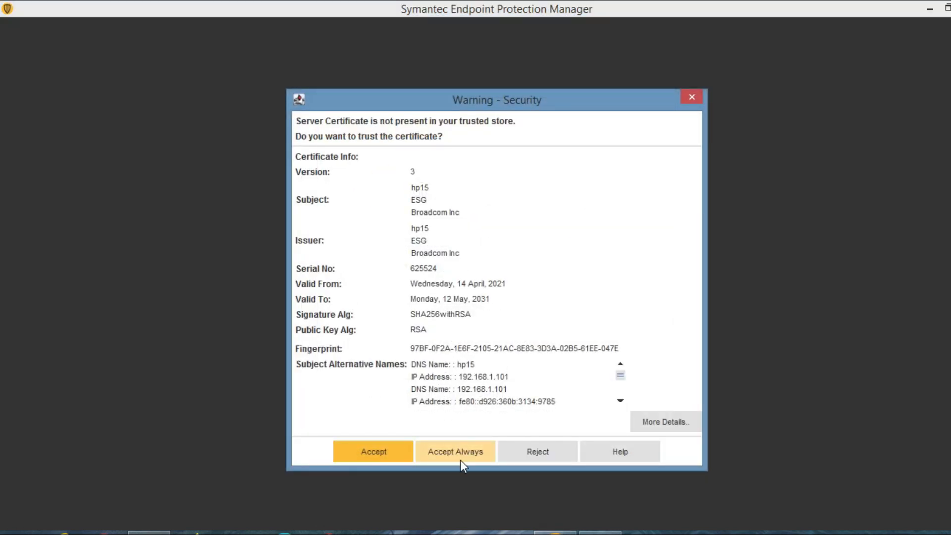
left_click(459, 460)
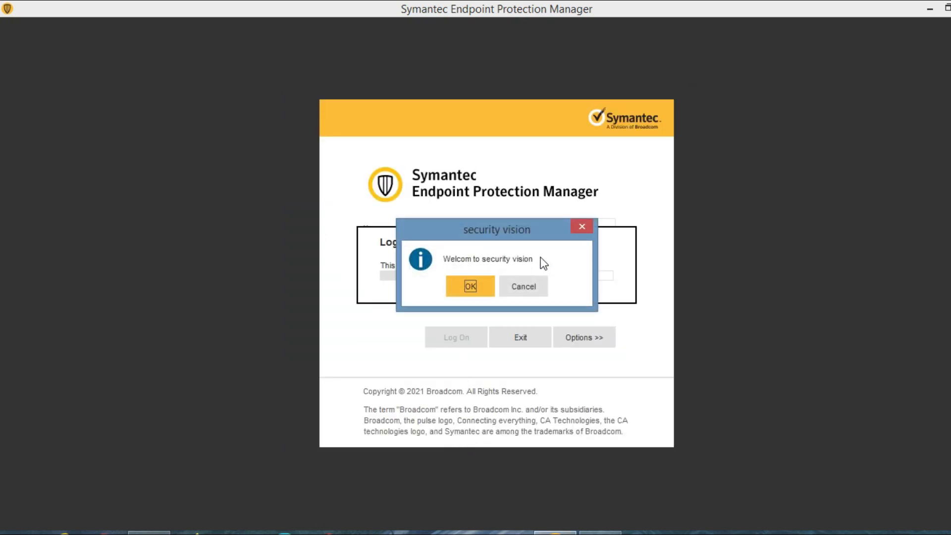
left_click(473, 285)
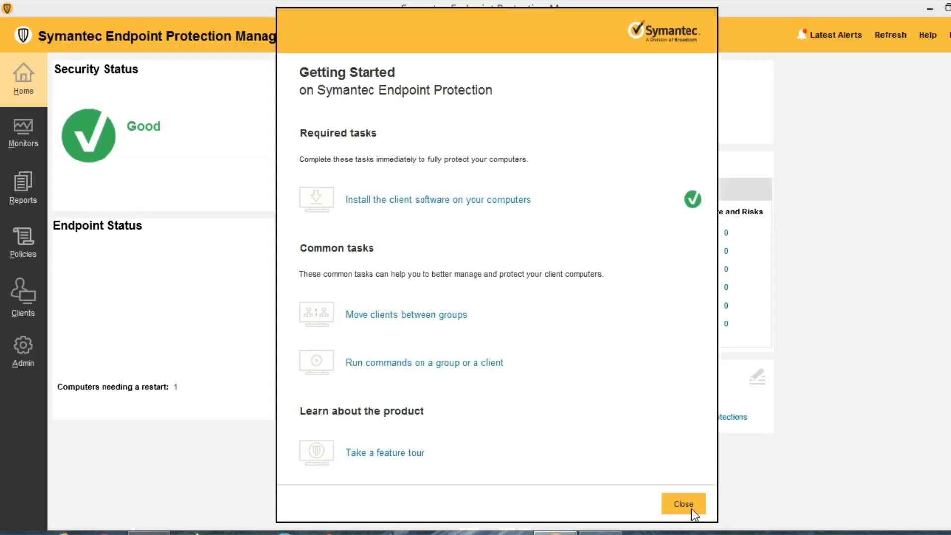
left_click(690, 504)
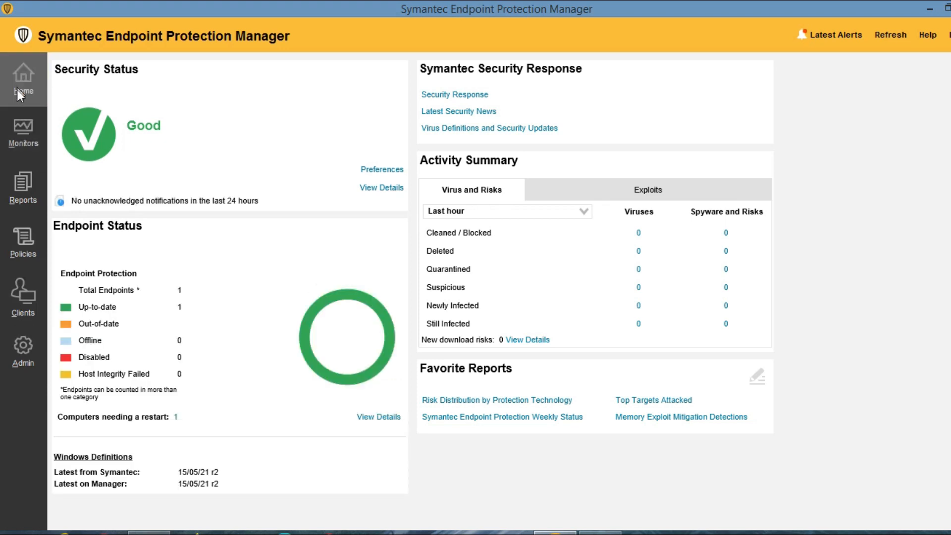
left_click(26, 149)
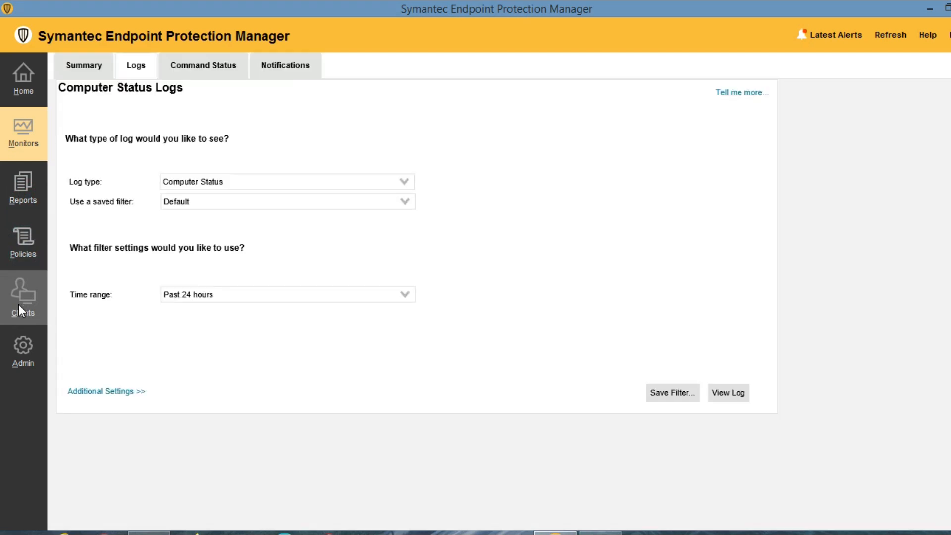
From the Clients monitor, log off and enter 'vision2' as the user name.
left_click(19, 304)
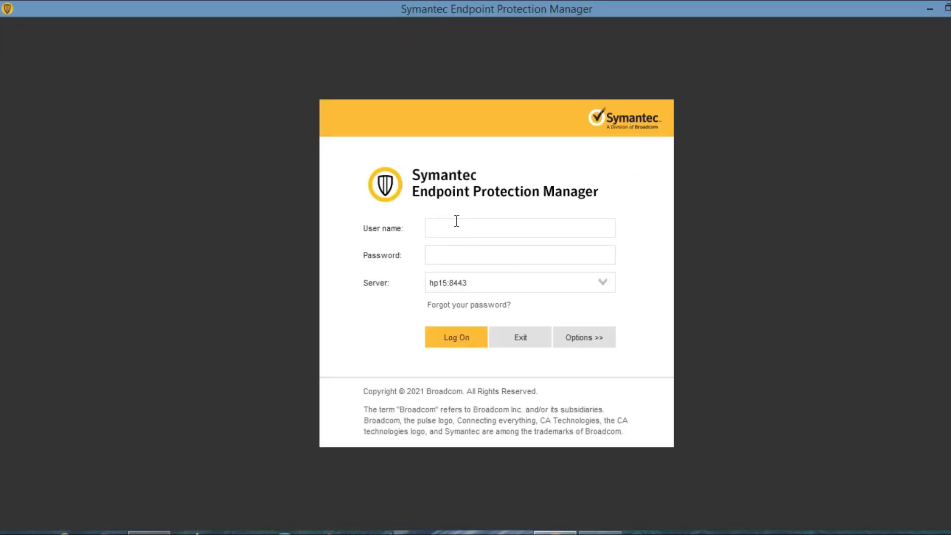
left_click(454, 228)
type("vision2")
key("Tab")
Log on as vision2, trust the certificate, accept the security vision banner, and close Getting Started.
type("*********")
left_click(451, 337)
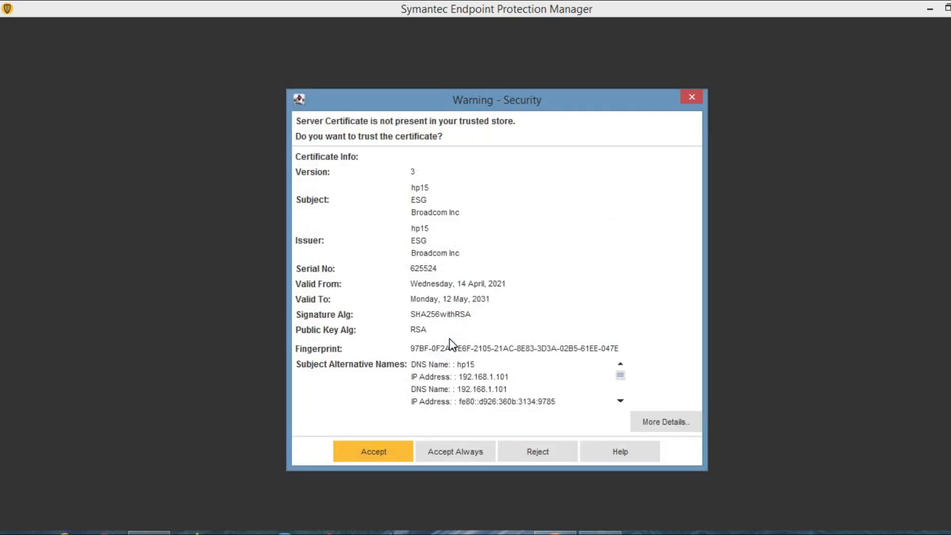
left_click(455, 451)
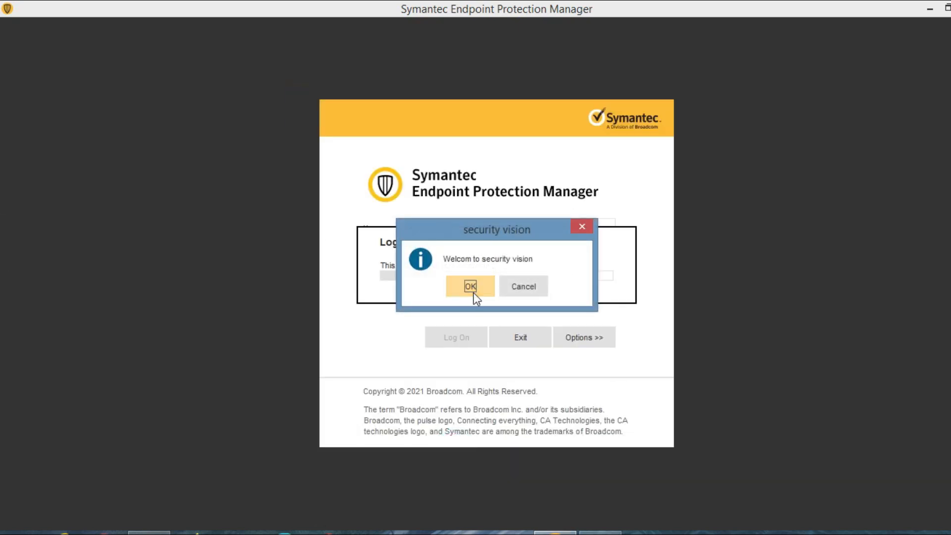
left_click(470, 286)
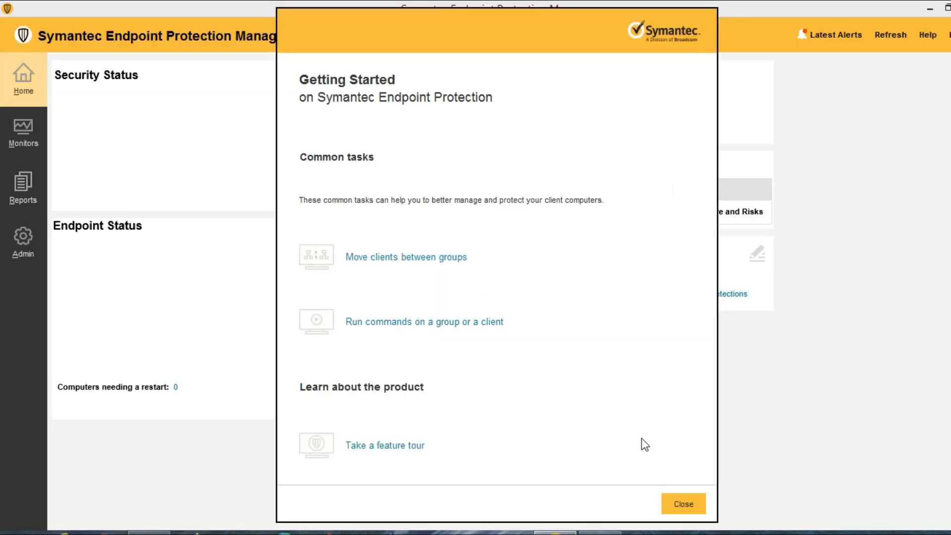
left_click(682, 503)
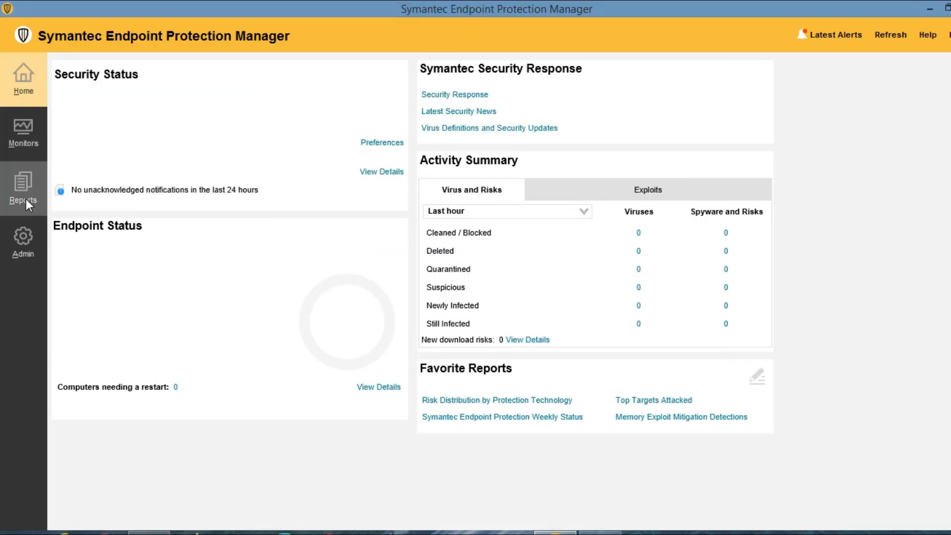
Browse the limited administrator's Admin, Reports and Monitors views, return Home, and log off.
left_click(25, 248)
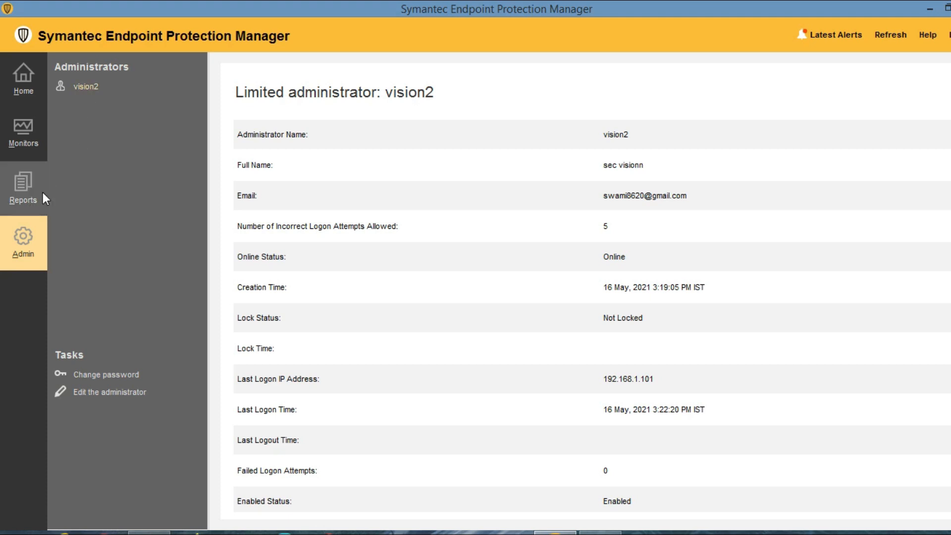
left_click(28, 198)
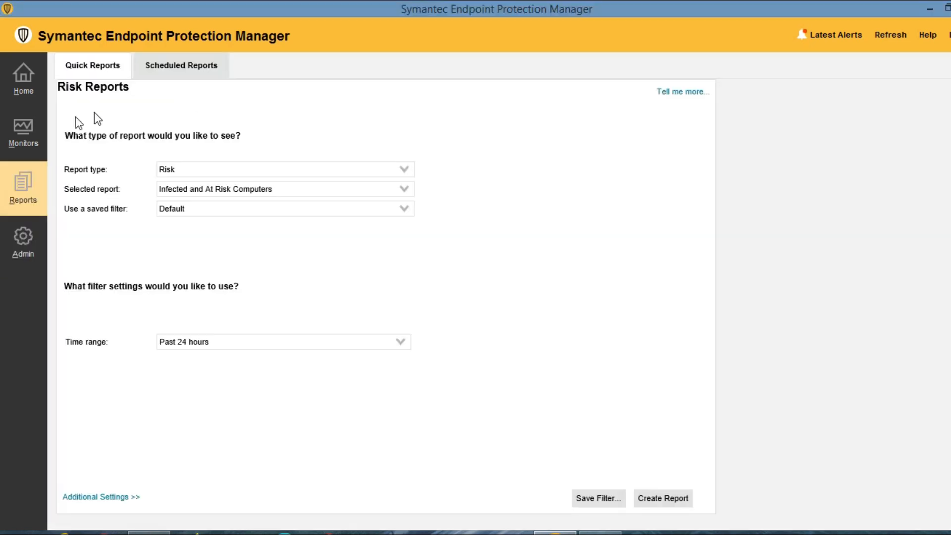
left_click(27, 140)
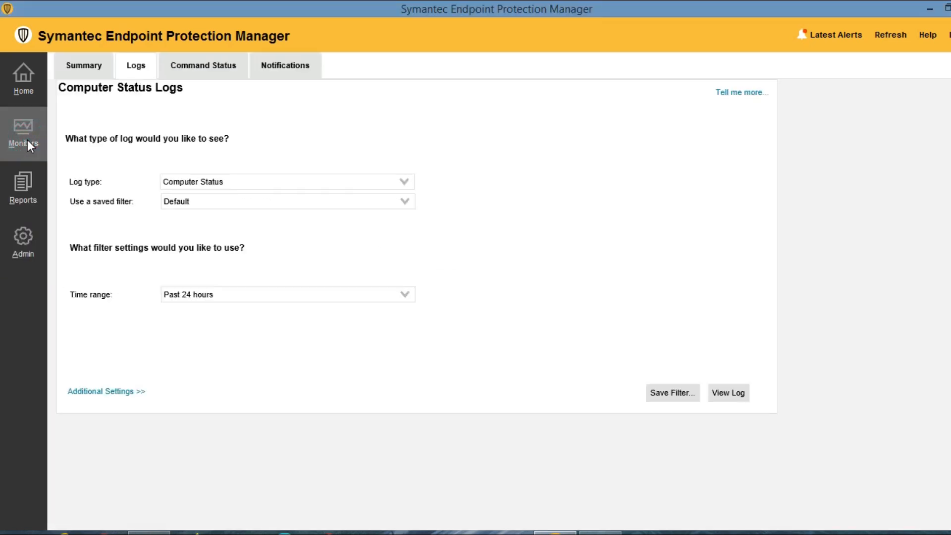
left_click(224, 184)
left_click(21, 189)
left_click(209, 170)
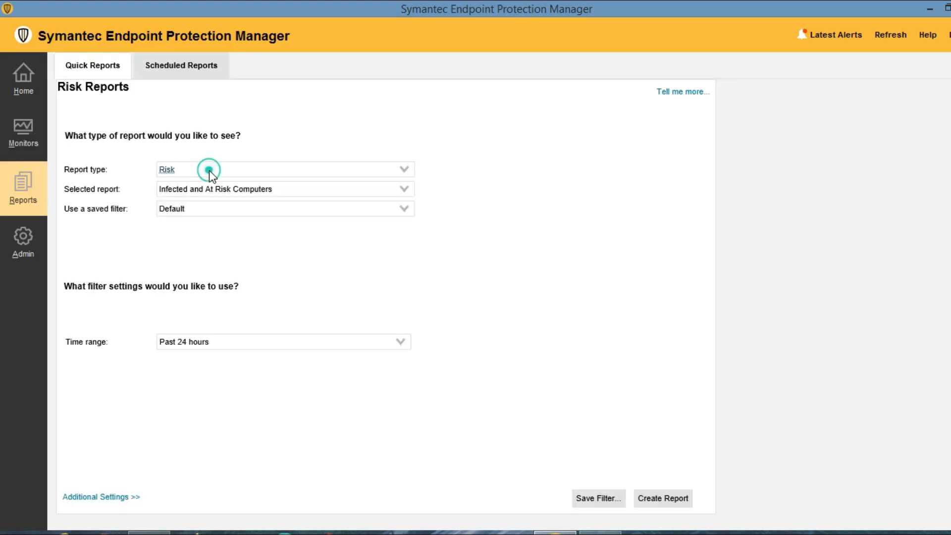
left_click(175, 257)
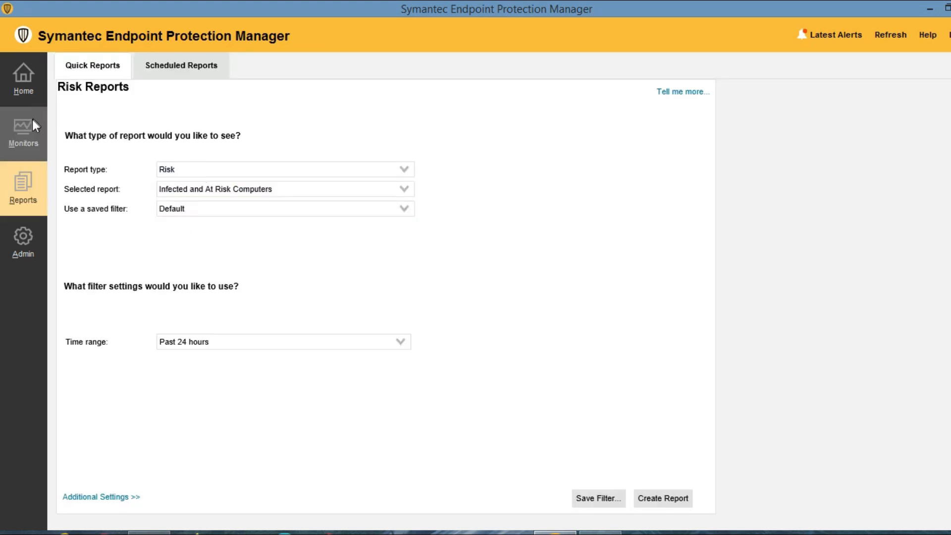
left_click(22, 90)
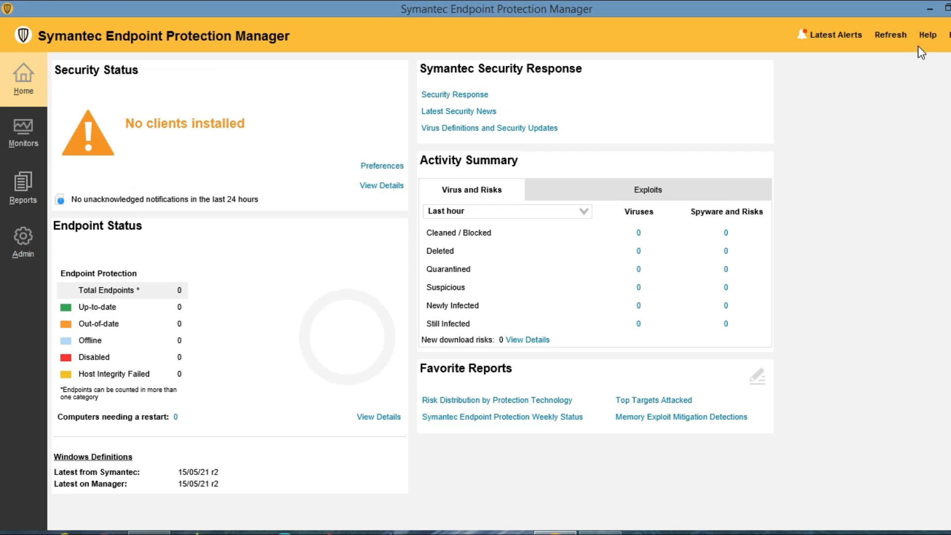
left_click(949, 34)
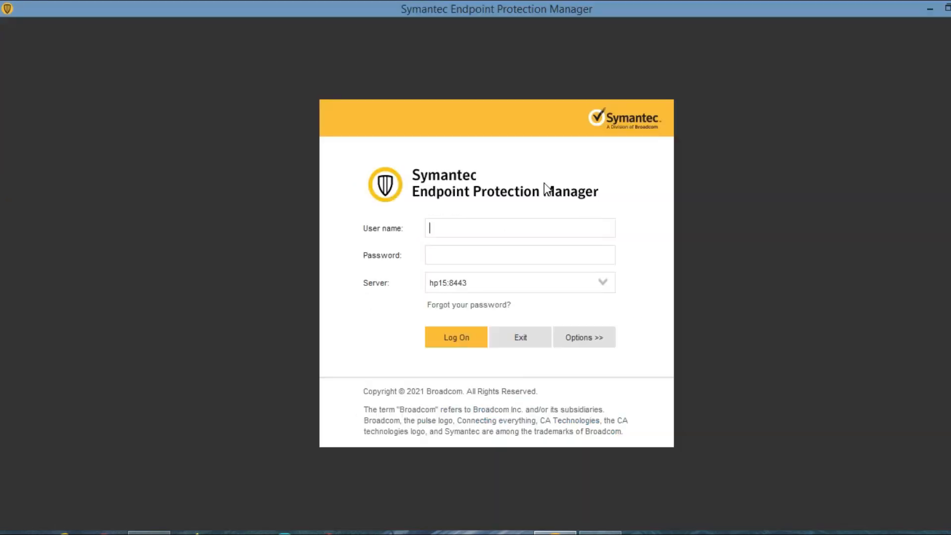
Log on as admin, acknowledge the logon message, and close the Getting Started window.
left_click(440, 223)
type("admin")
key("Tab")
type("•••••••••")
key("Return")
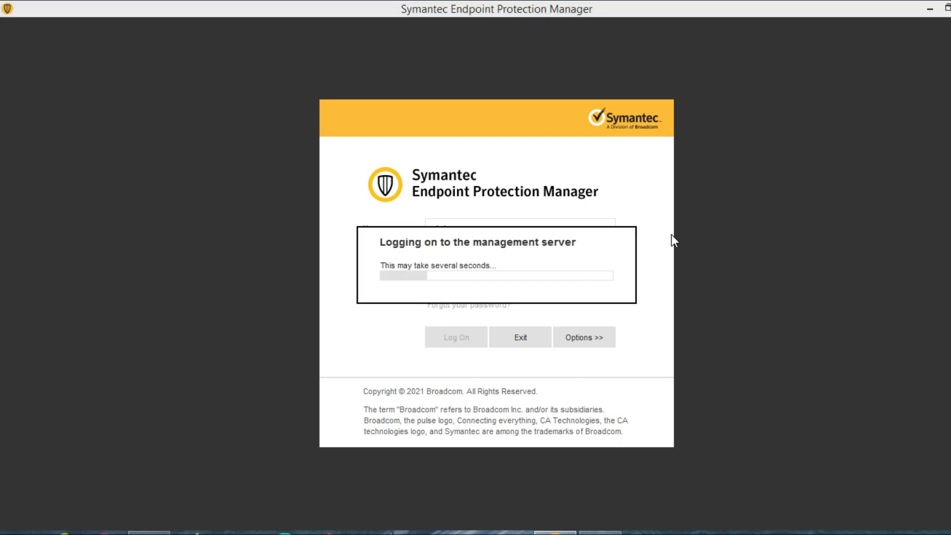
left_click(472, 291)
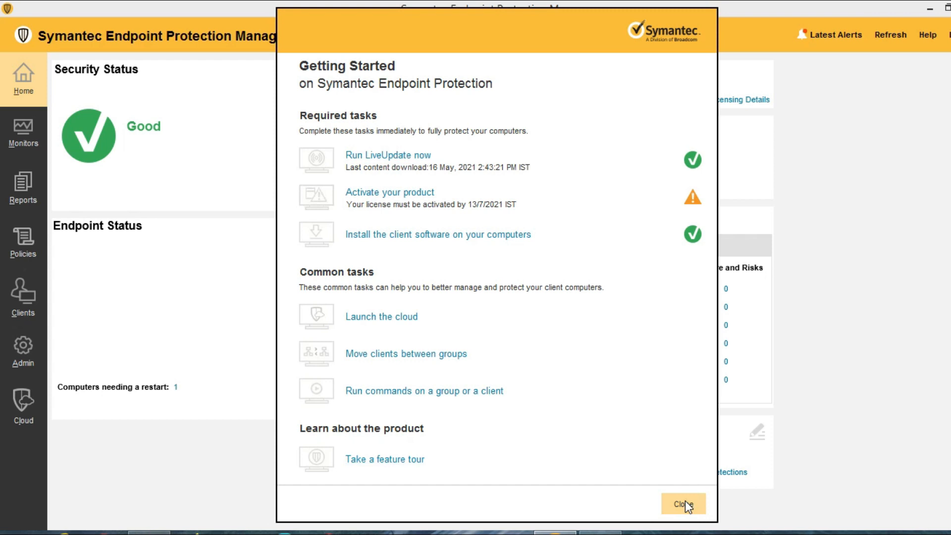
left_click(682, 503)
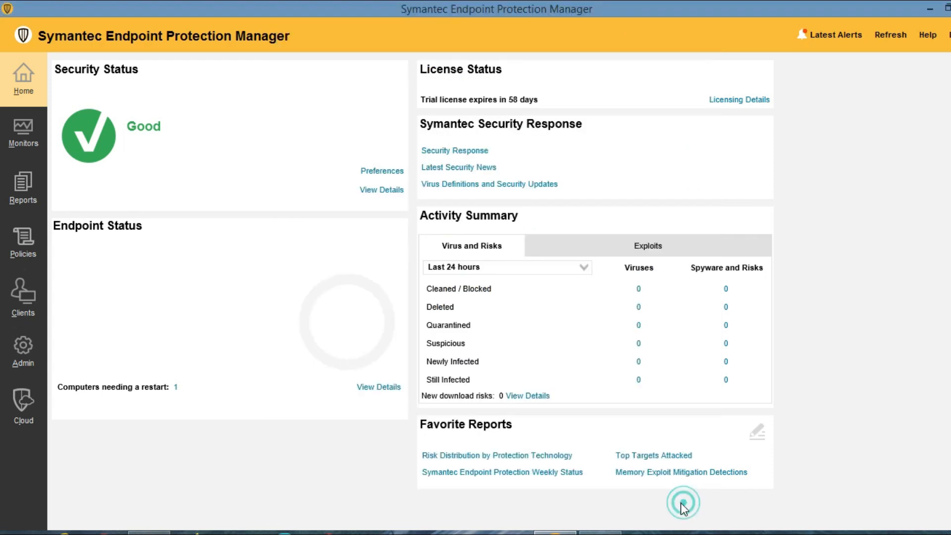
Under Admin, view Domains, then Servers: hp15, its SQLEXPRESSSYMC0 database, and Local Site.
left_click(15, 355)
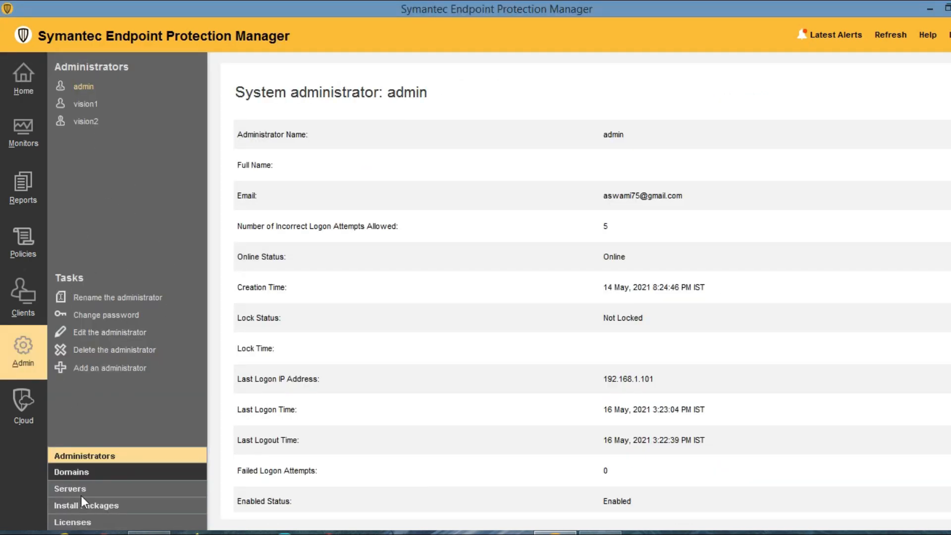
left_click(81, 476)
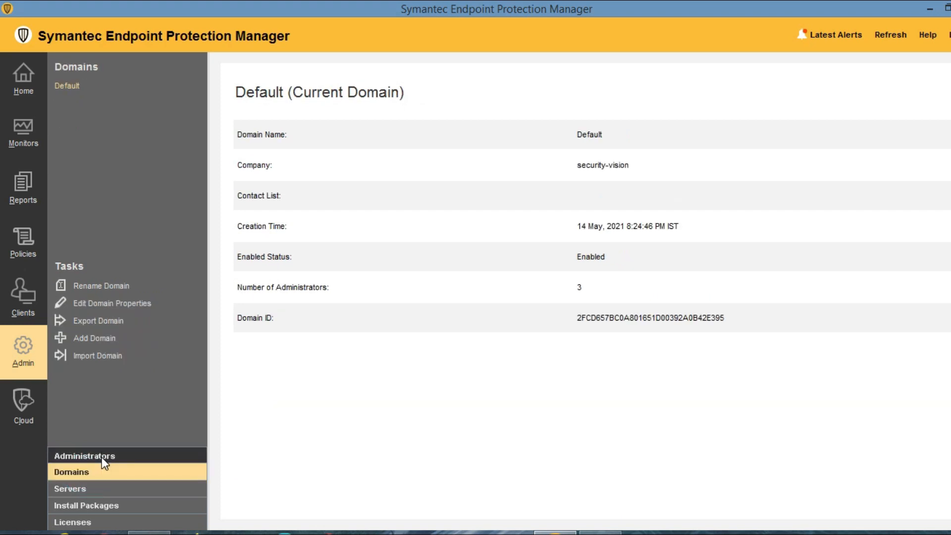
left_click(84, 493)
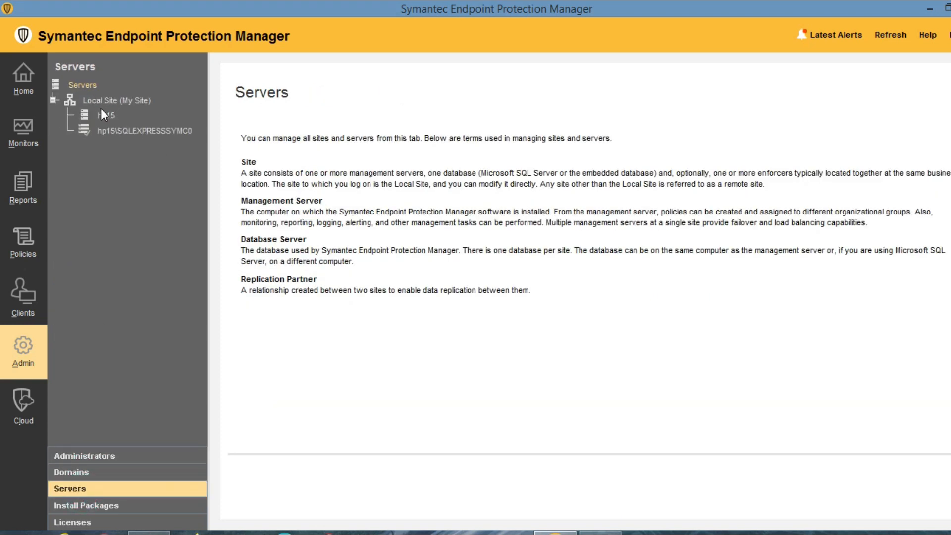
left_click(101, 116)
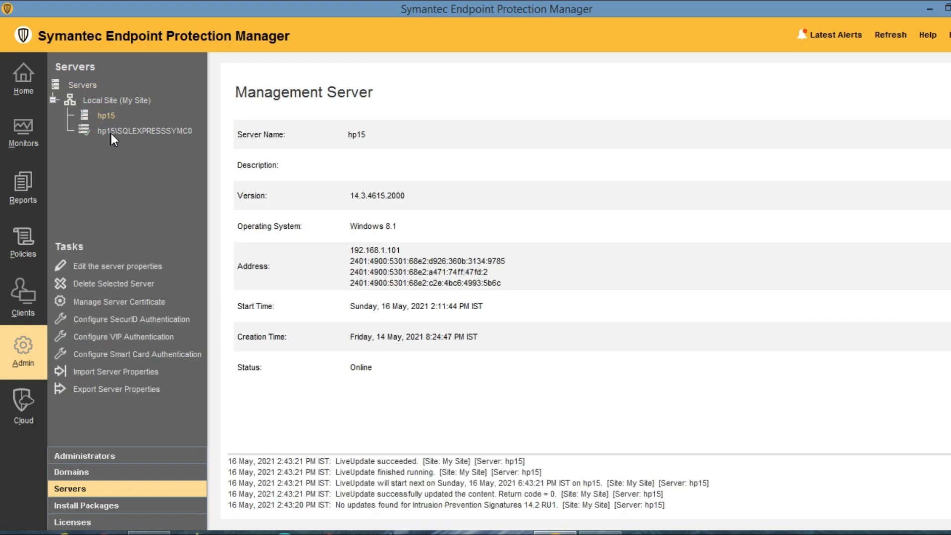
left_click(111, 132)
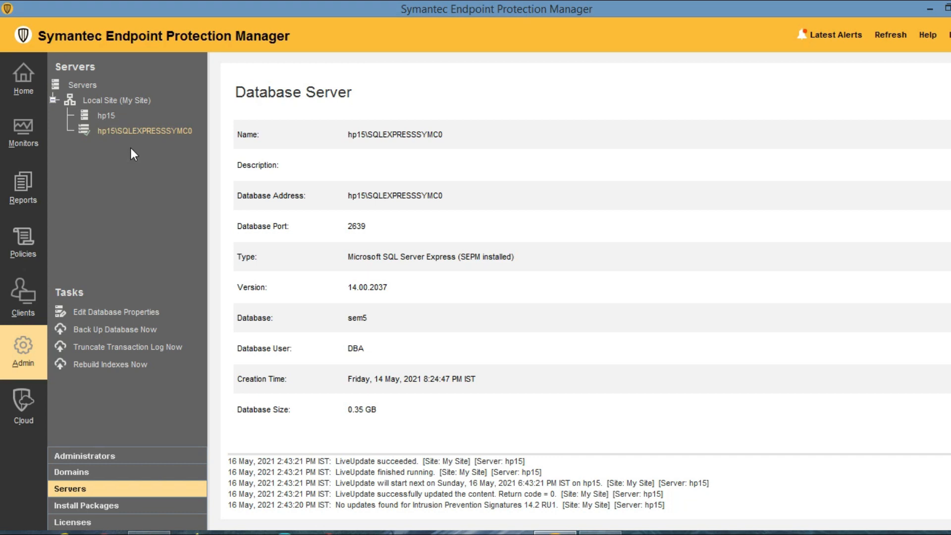
left_click(128, 101)
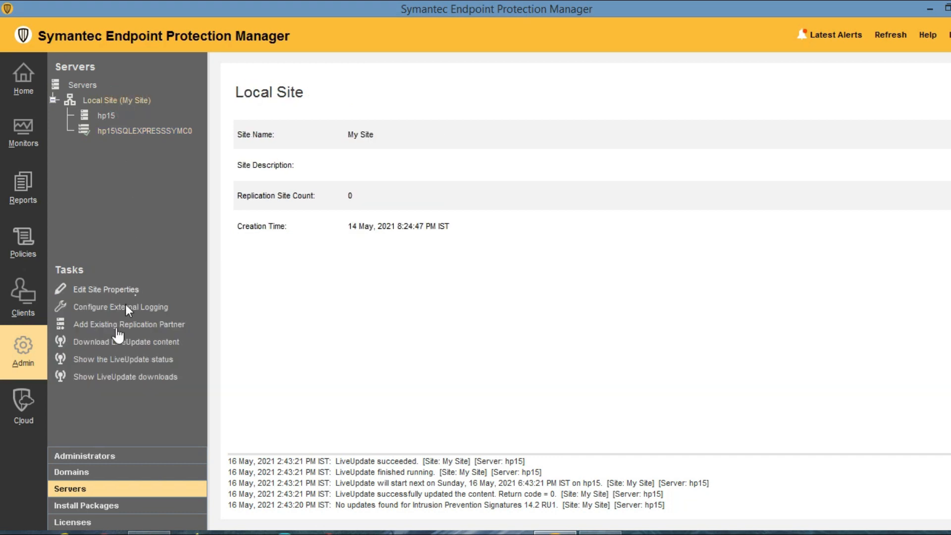
left_click(116, 322)
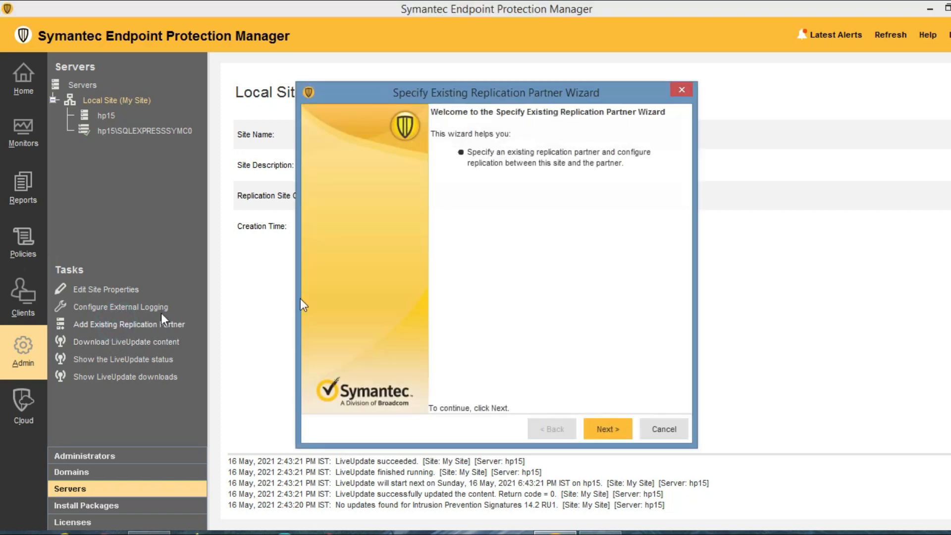
left_click(611, 428)
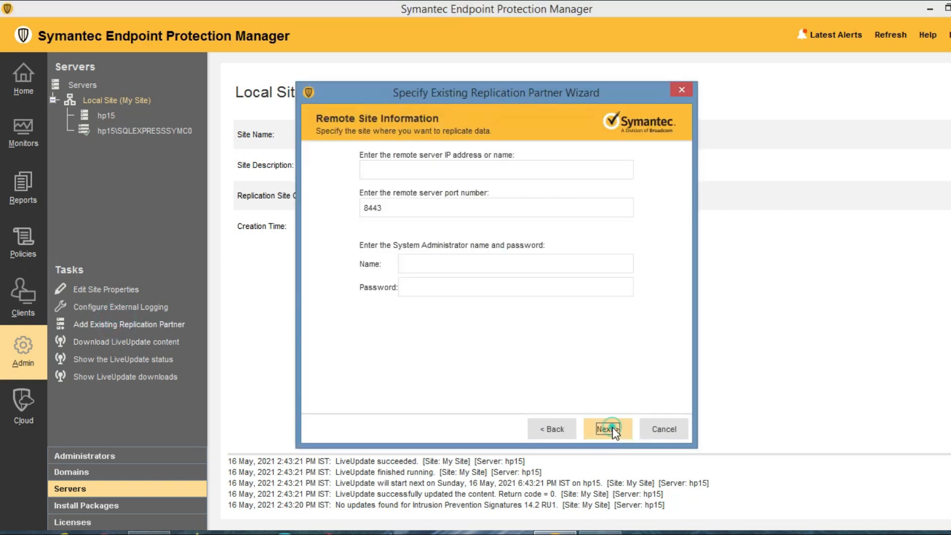
left_click(379, 169)
left_click(429, 267)
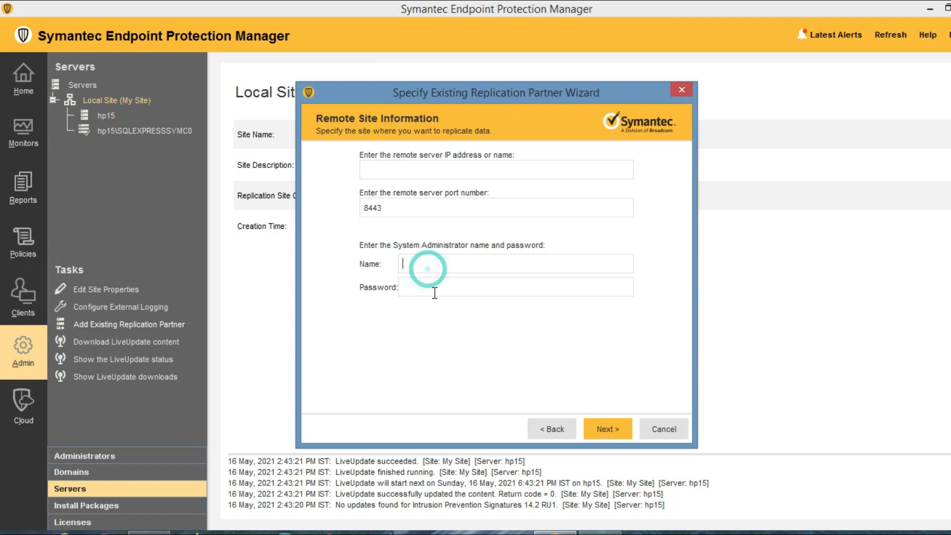
left_click(433, 289)
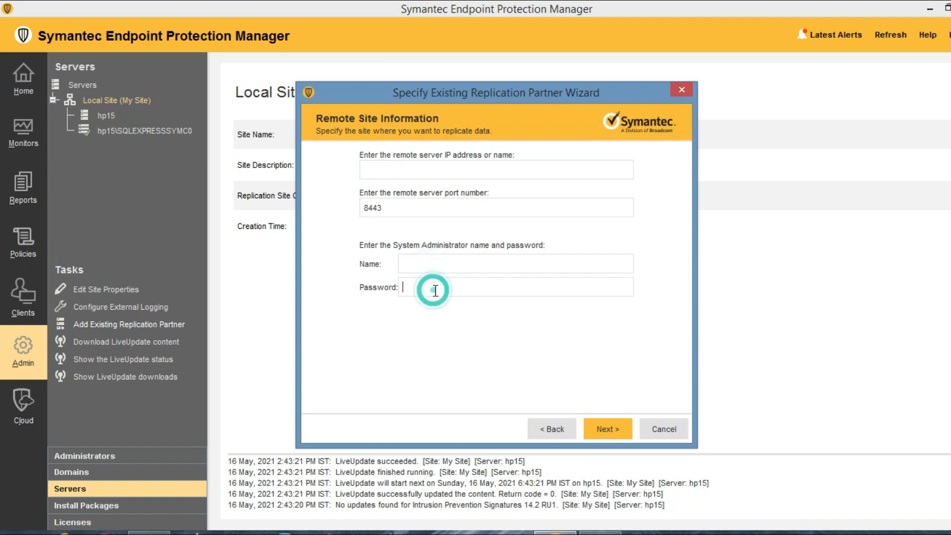
left_click(391, 170)
left_click(658, 428)
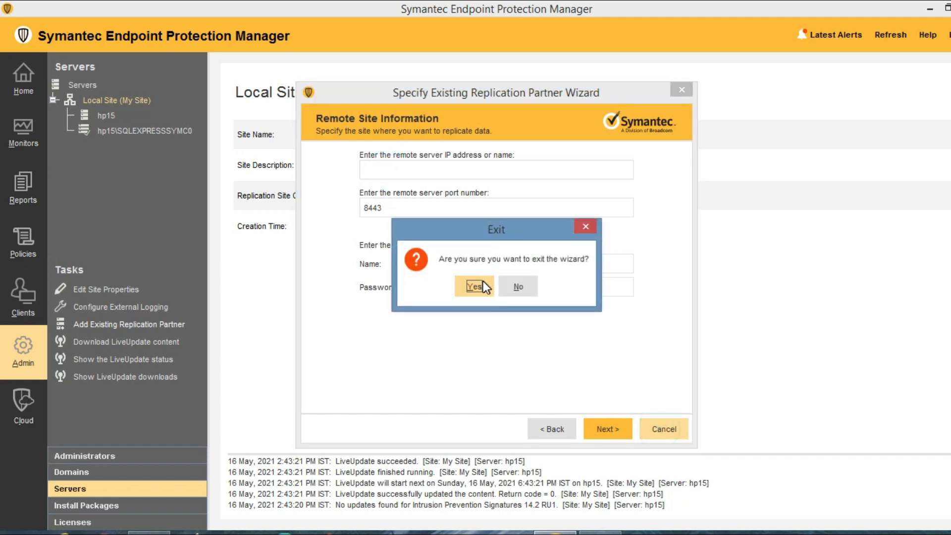
left_click(473, 287)
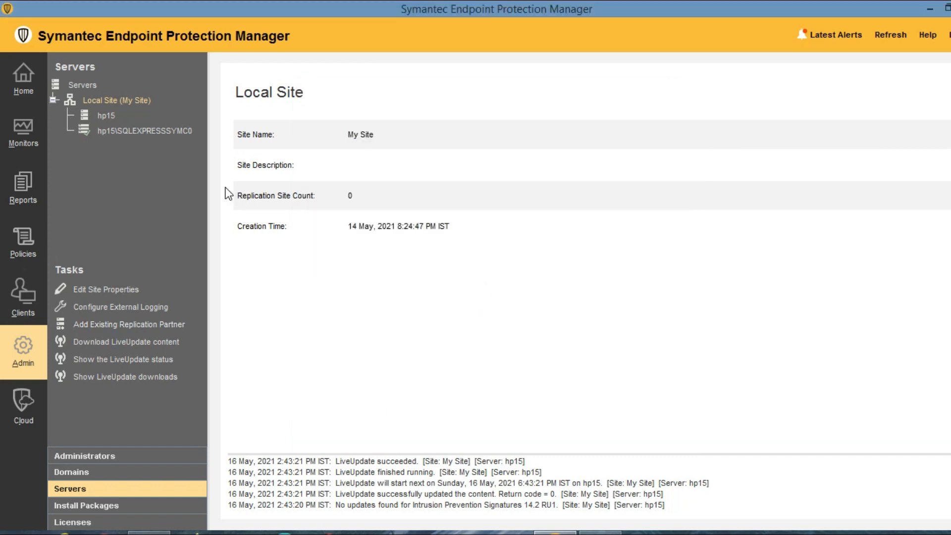
left_click(116, 307)
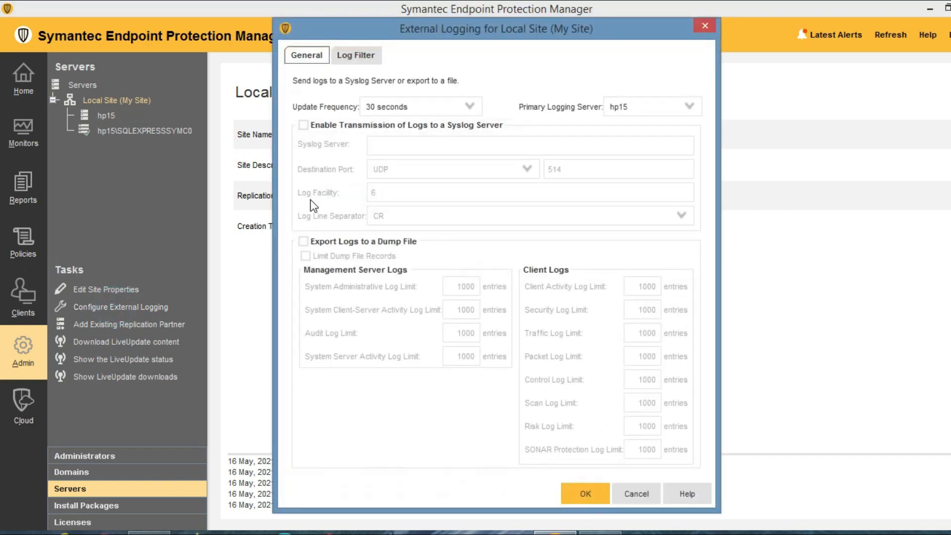
left_click(304, 125)
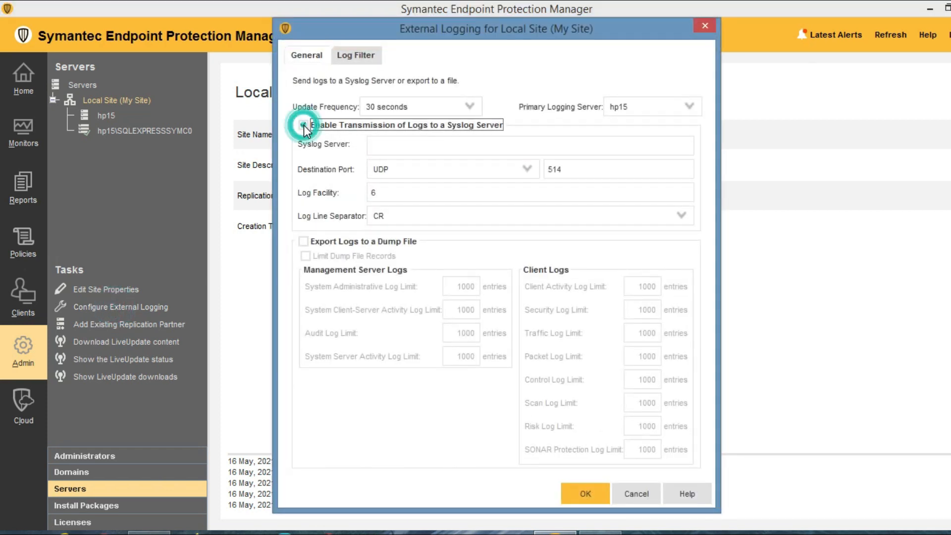
left_click(397, 151)
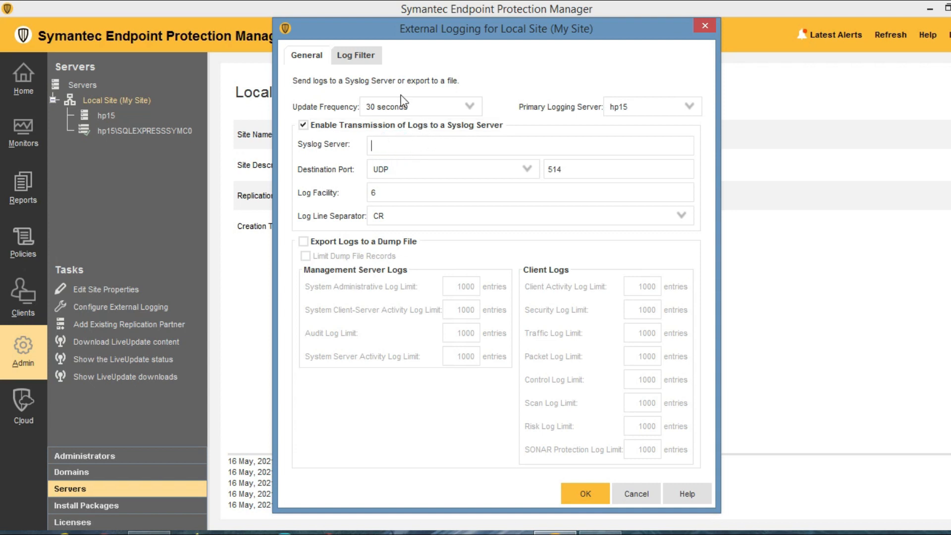
left_click(355, 54)
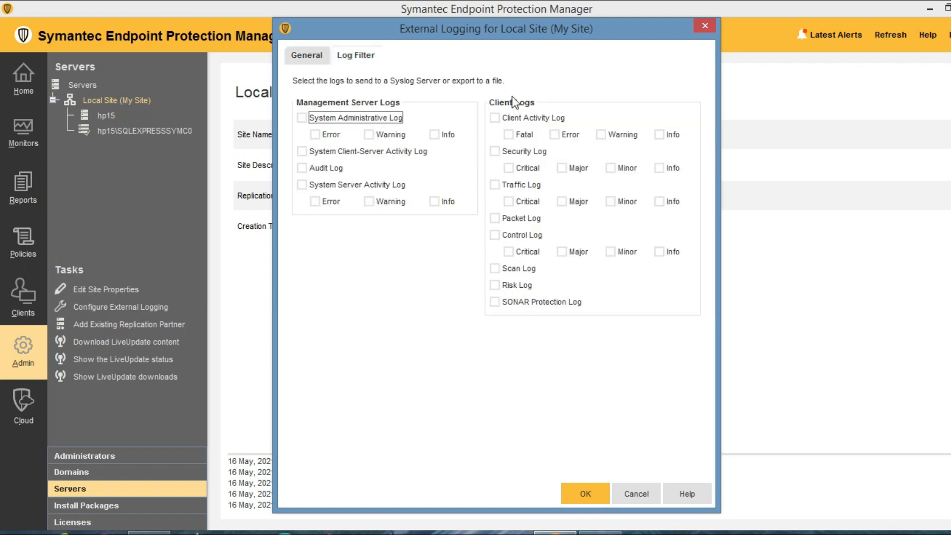
left_click(495, 118)
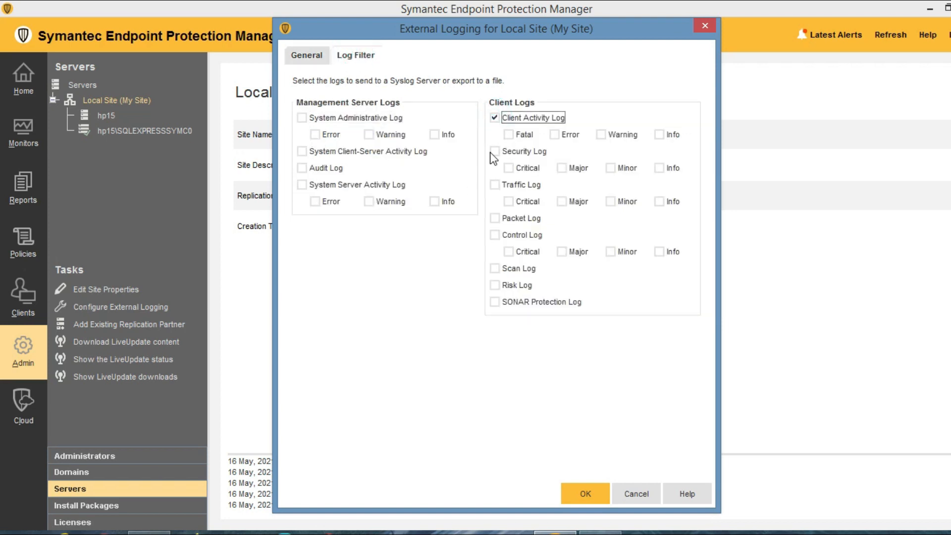
left_click(494, 151)
left_click(494, 184)
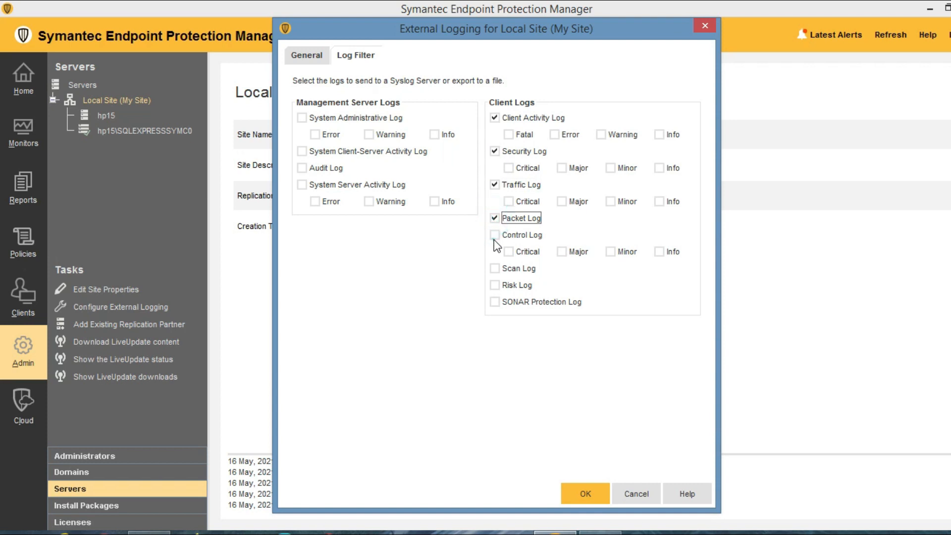
left_click(493, 234)
left_click(495, 269)
left_click(307, 57)
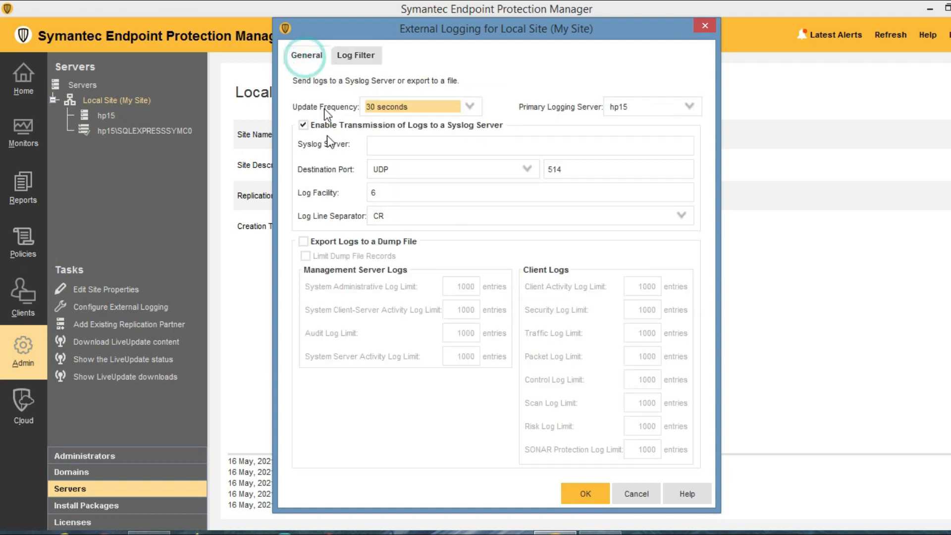
left_click(384, 145)
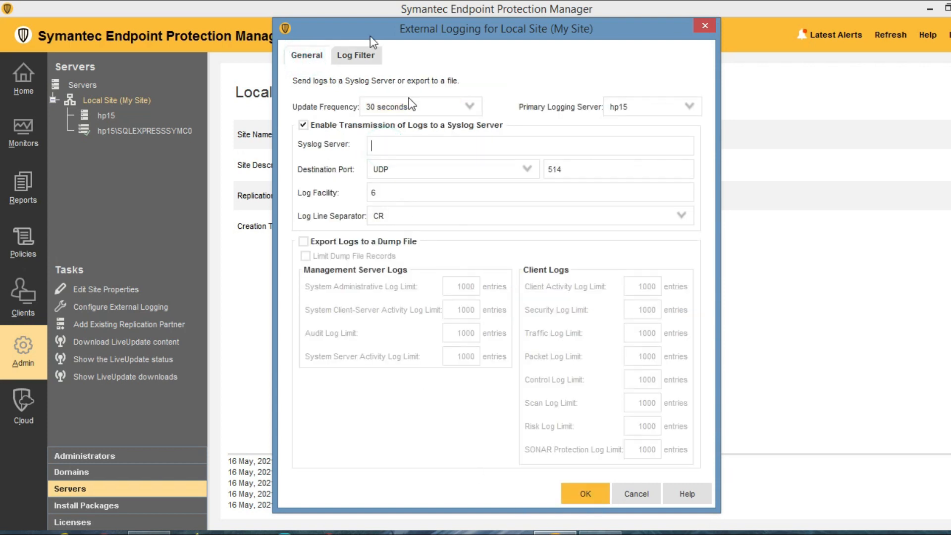
left_click(352, 56)
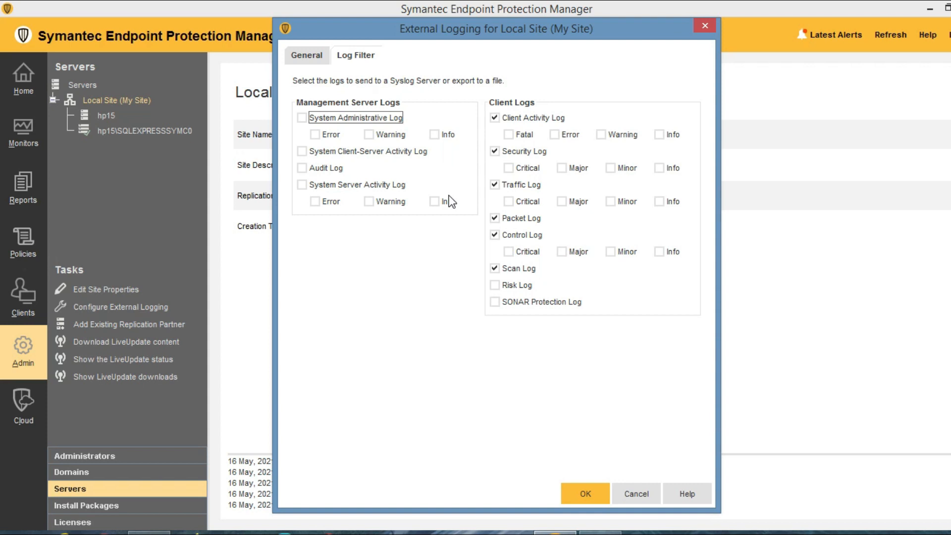
left_click(631, 491)
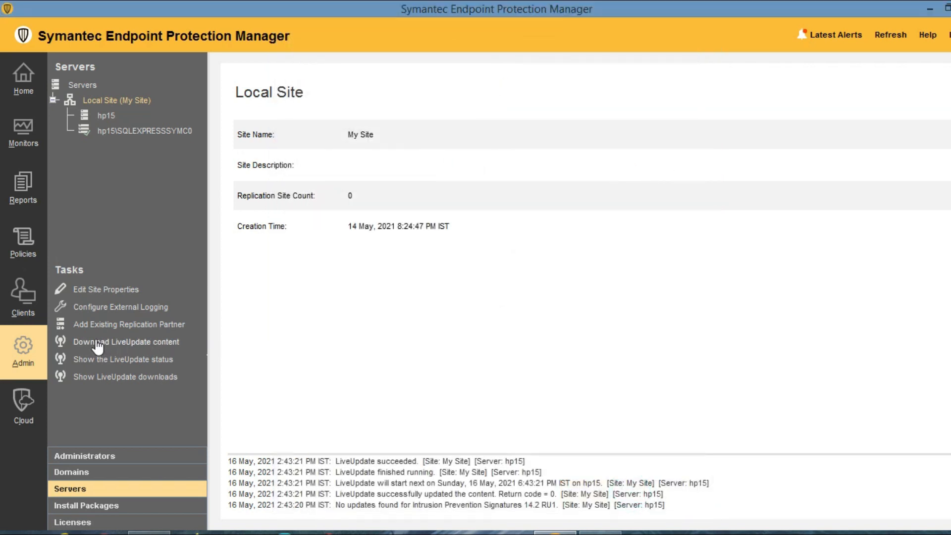
Cancel the LiveUpdate content download and review when LiveUpdate last ran and runs next.
left_click(124, 342)
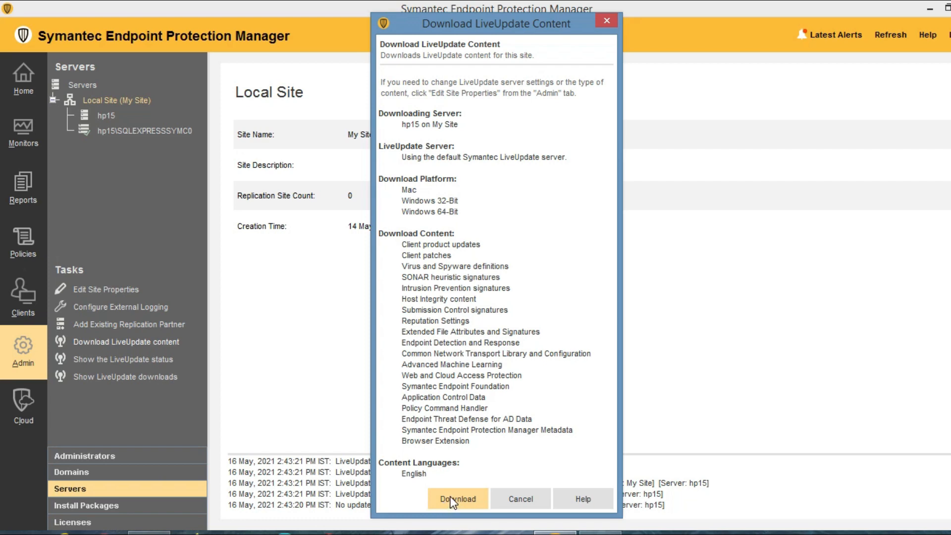
left_click(522, 499)
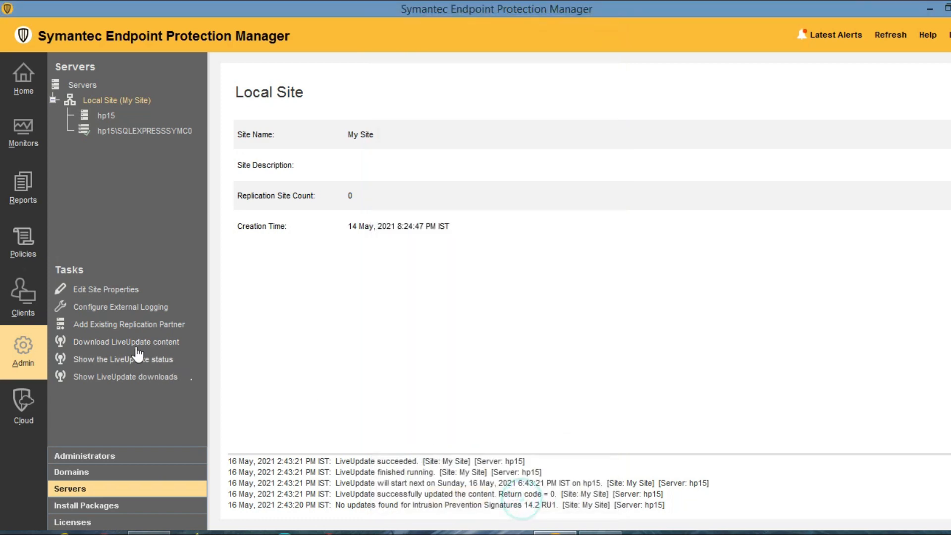
left_click(95, 362)
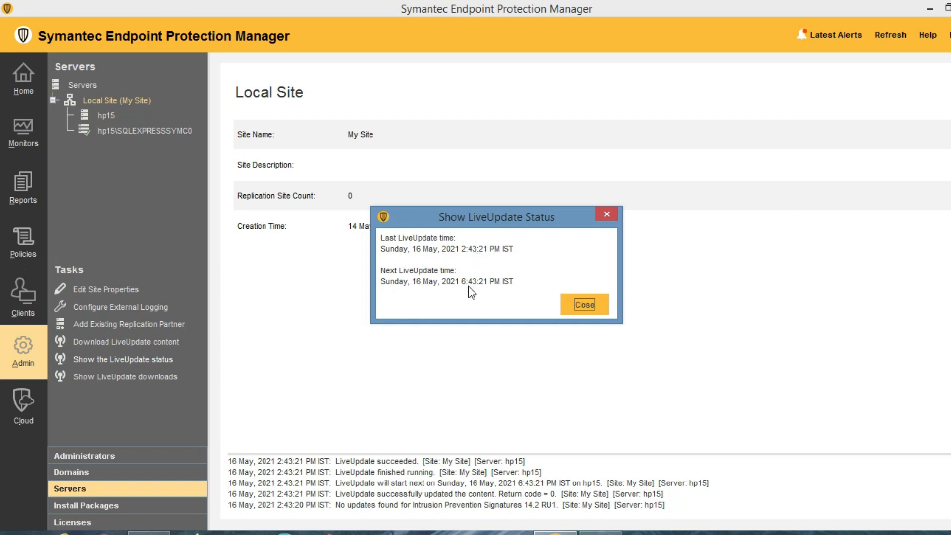
left_click(593, 304)
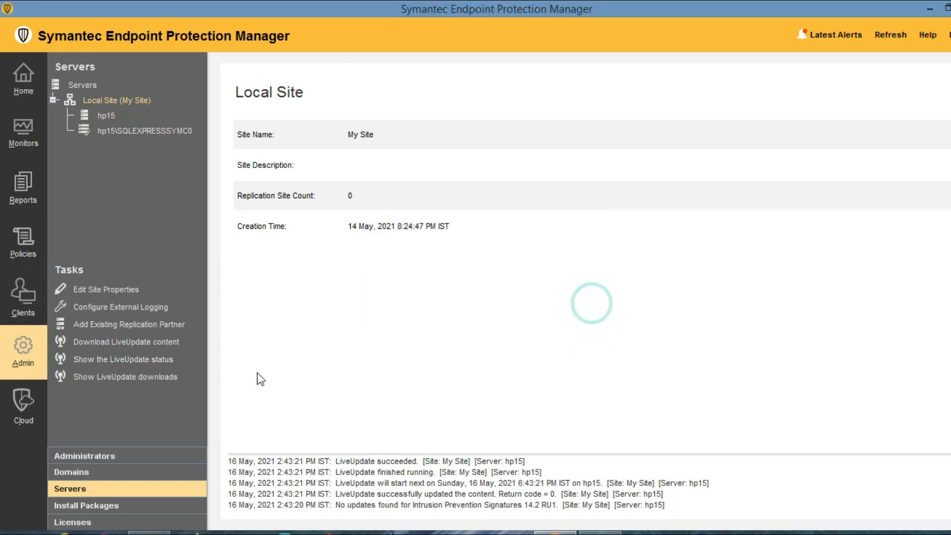
List recent LiveUpdate downloads, widen Content Type, and inspect Application Control and Foundation Win32 entries.
left_click(139, 381)
left_click(341, 295)
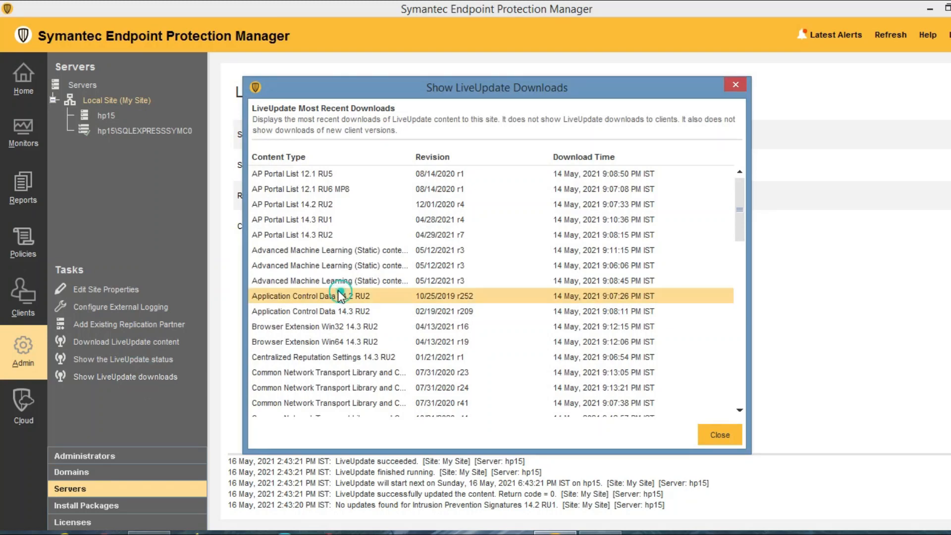
scroll(341, 302, "down", 15)
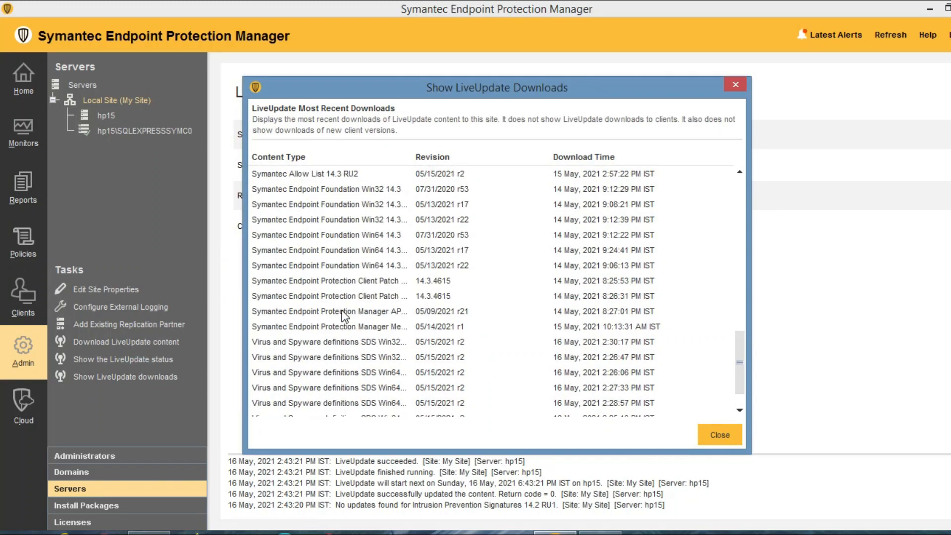
scroll(345, 317, "up", 1)
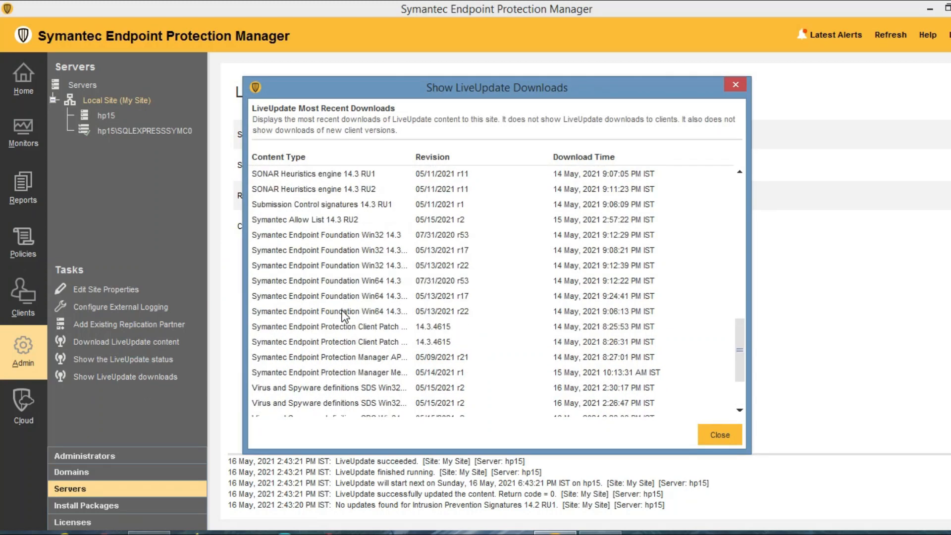
left_click(382, 237)
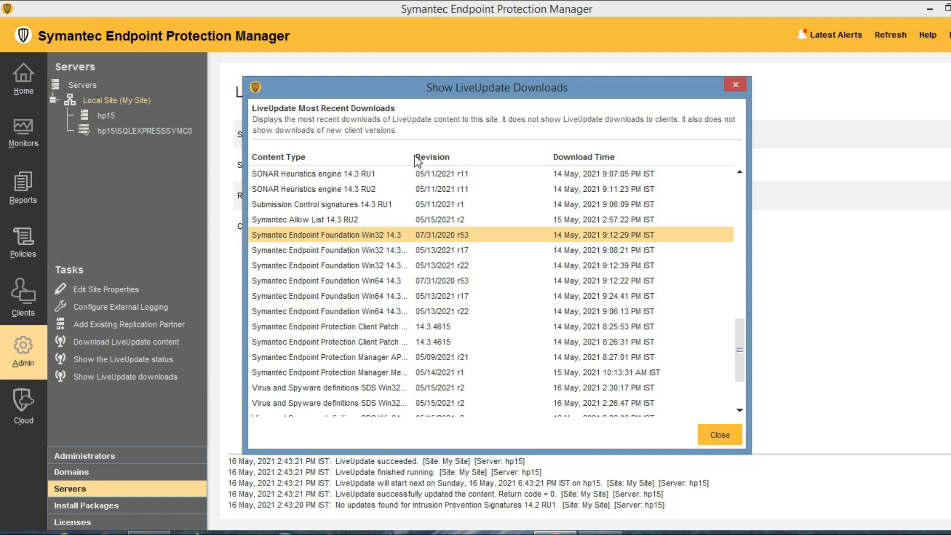
left_click_drag(411, 155, 481, 155)
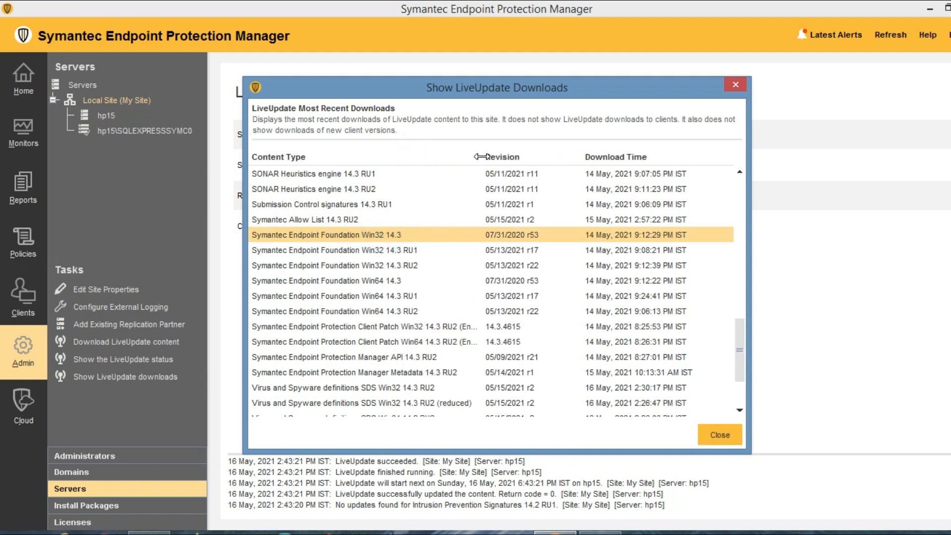
left_click(385, 249)
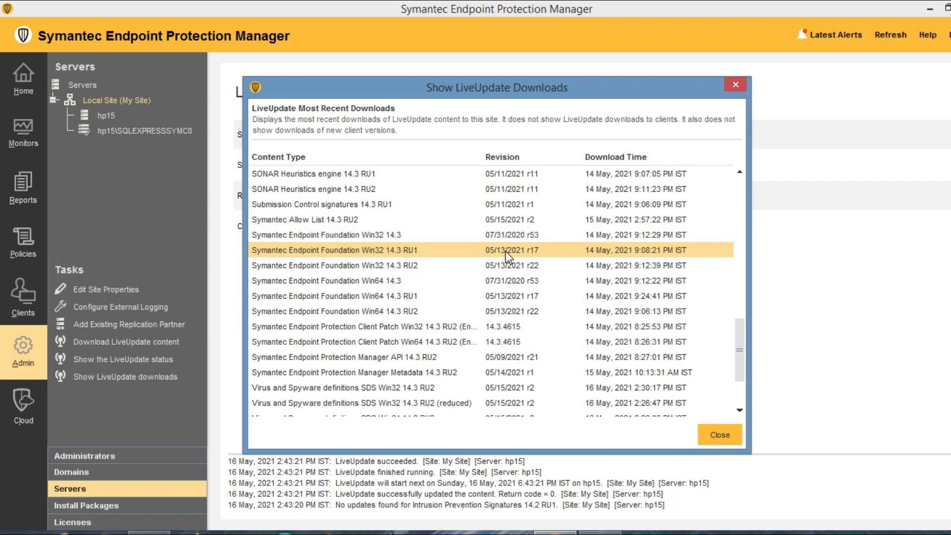
Inspect the Manager API, SDS, Win32 and Win64 RU2 definition downloads, then close the list.
scroll(499, 254, "down", 2)
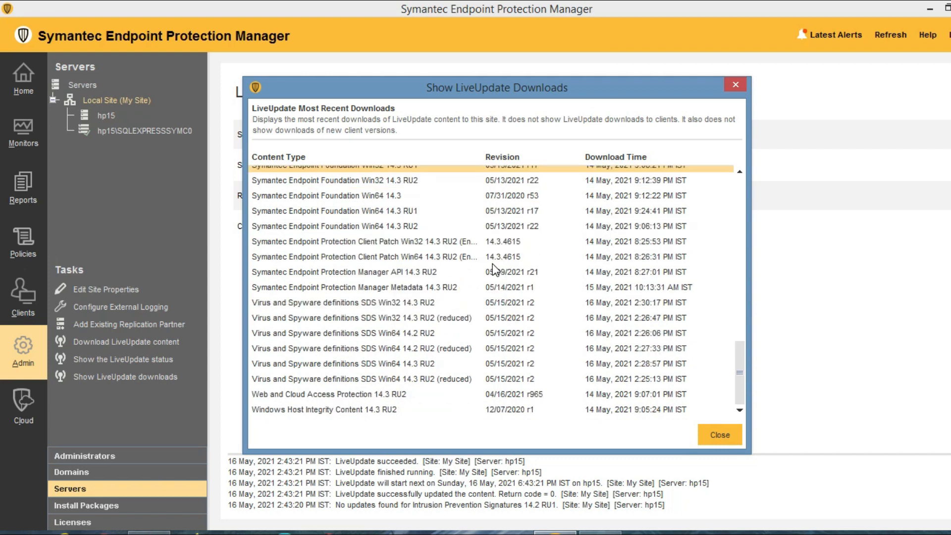
left_click(393, 275)
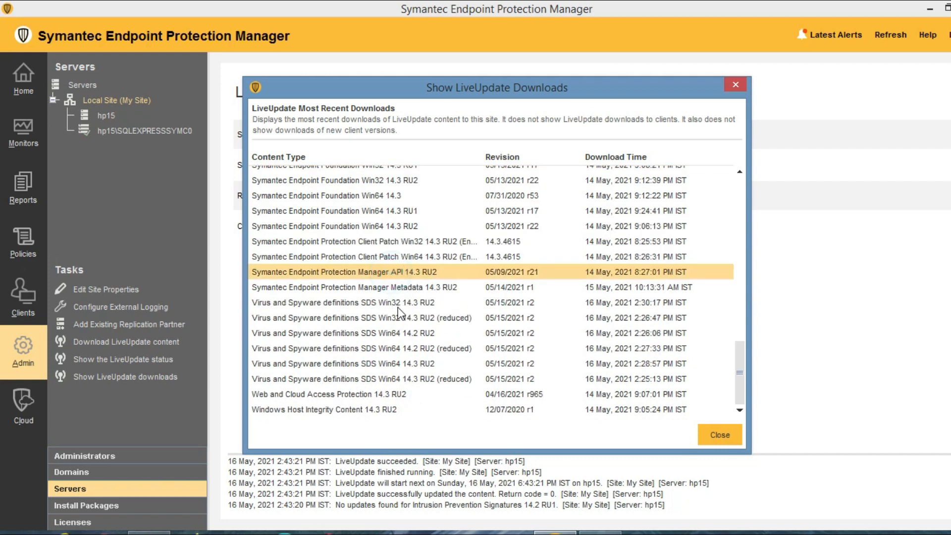
left_click(399, 305)
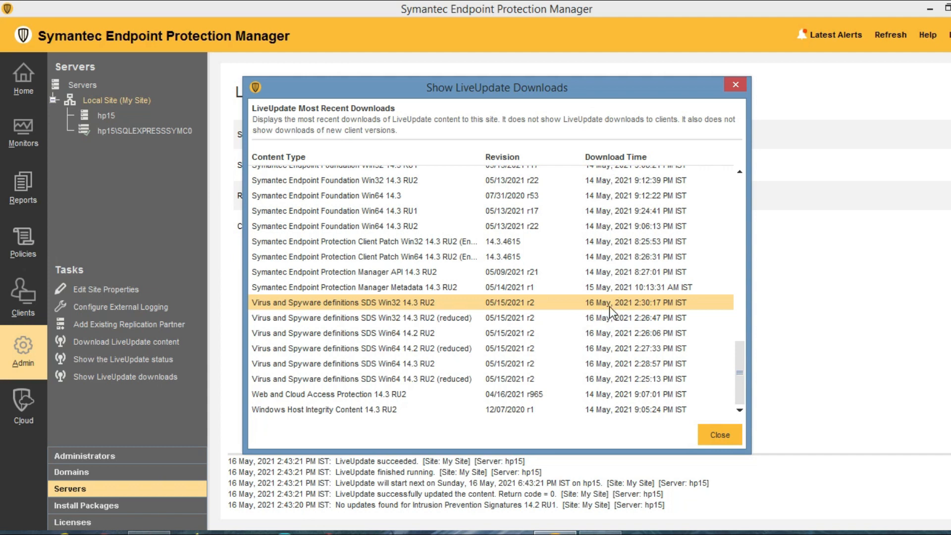
left_click(496, 320)
left_click(432, 348)
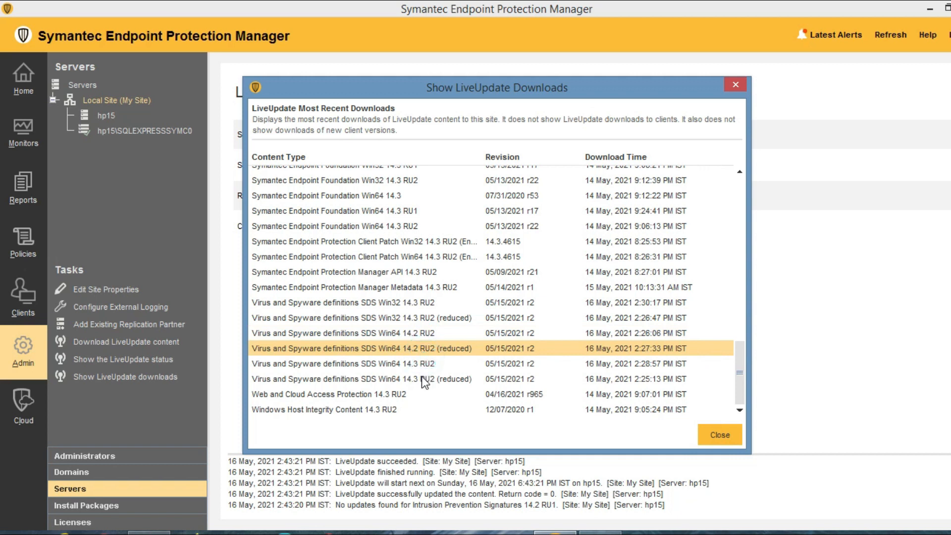
left_click(421, 379)
left_click(414, 362)
left_click(417, 348)
left_click(418, 379)
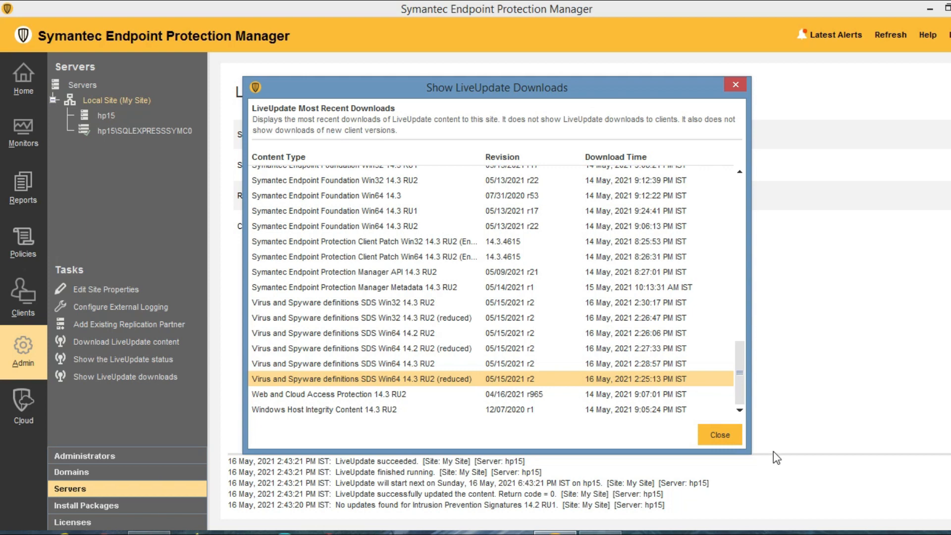
left_click(720, 435)
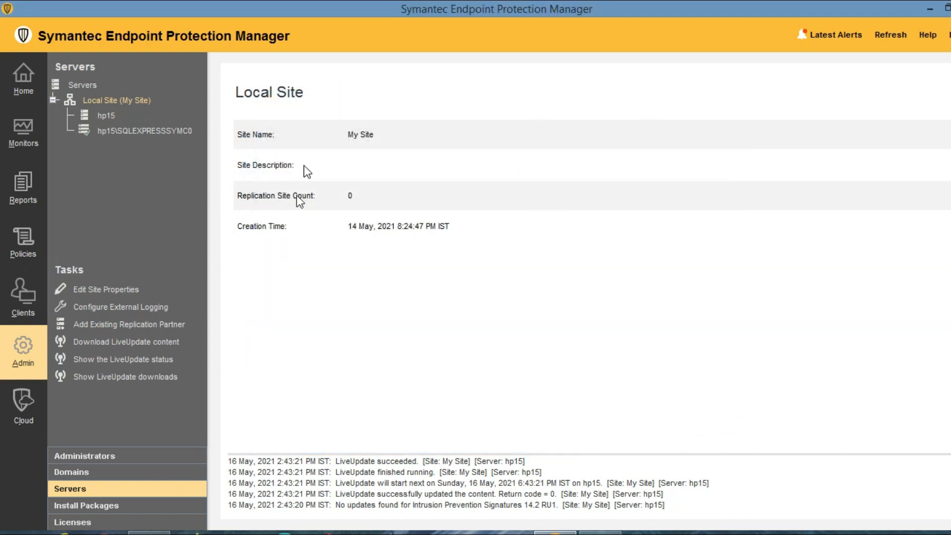
Open Install Packages and launch Upgrade Clients with Package.
left_click(77, 507)
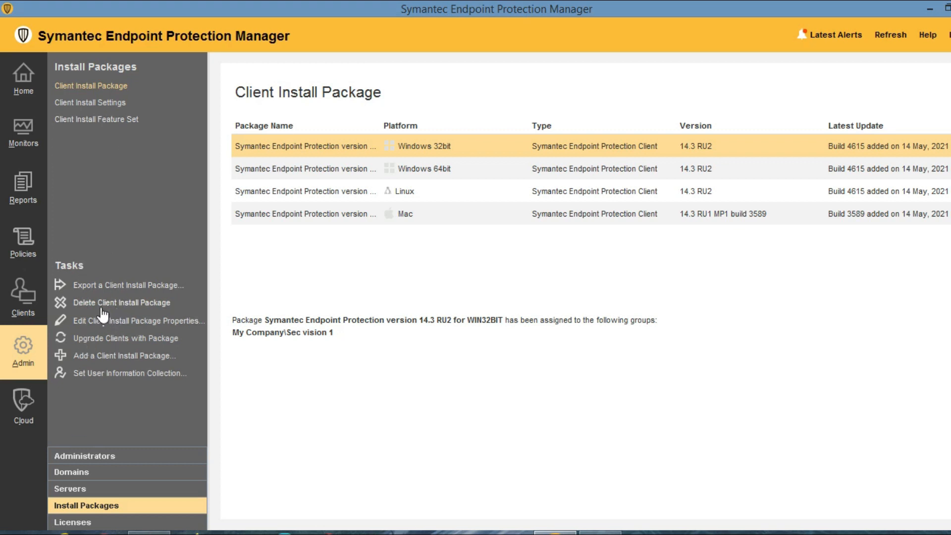
left_click(94, 338)
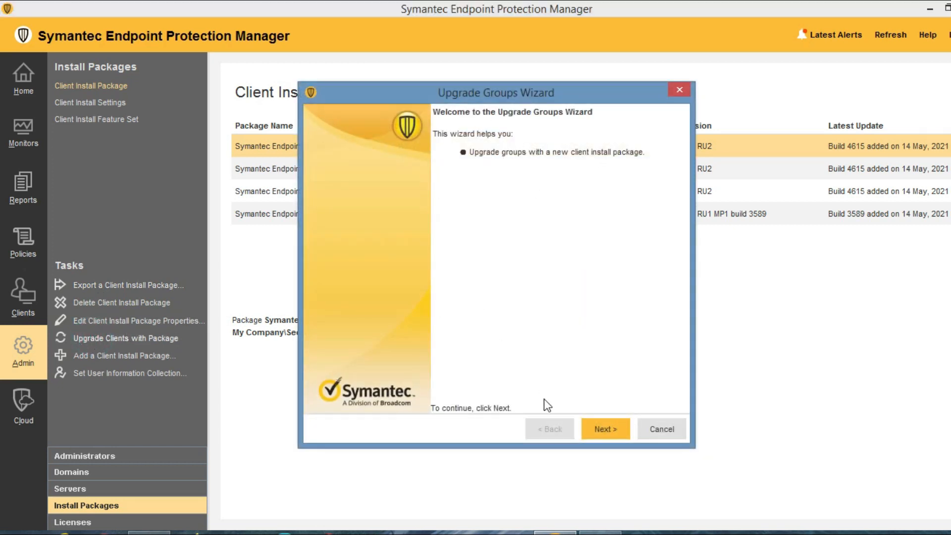
Advance the wizard with the 14.3 RU2 for WIN32BIT package and open Upgrade Settings.
left_click(618, 430)
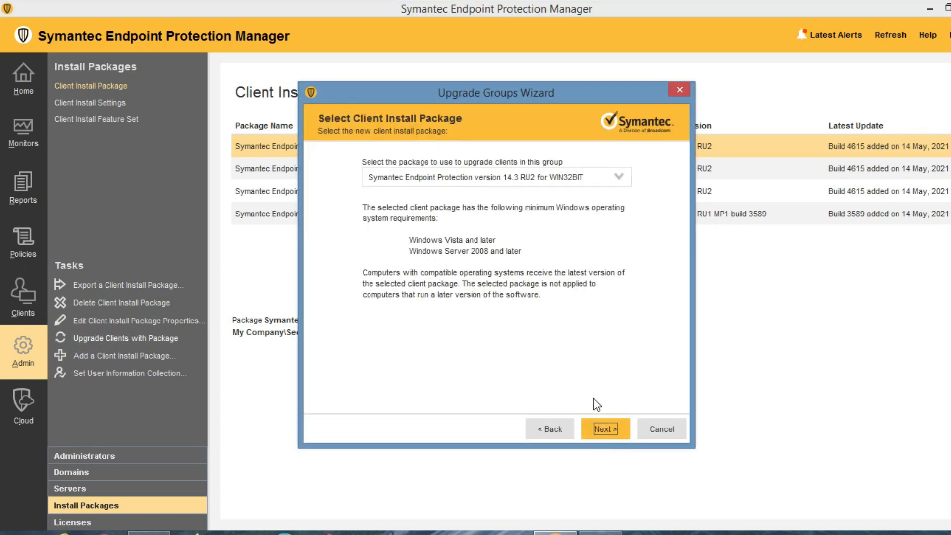
left_click(604, 431)
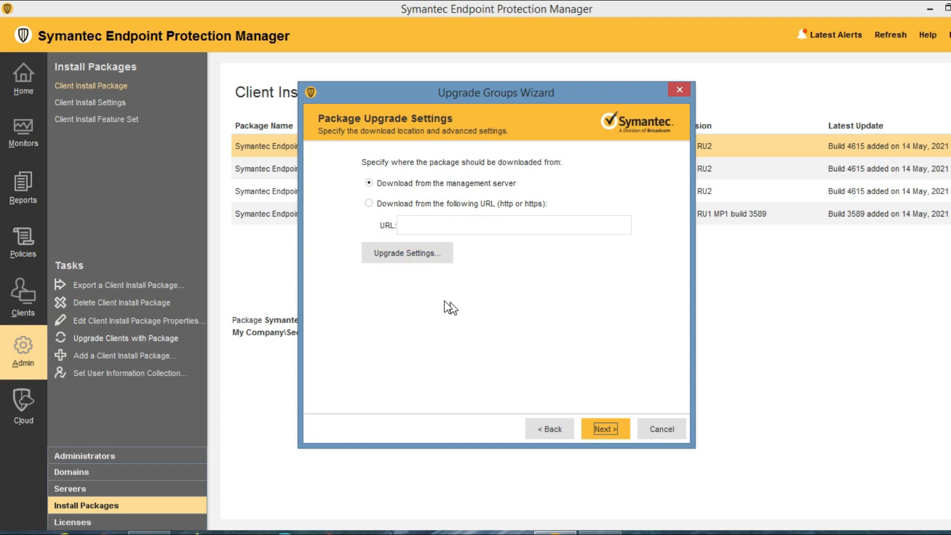
left_click(404, 253)
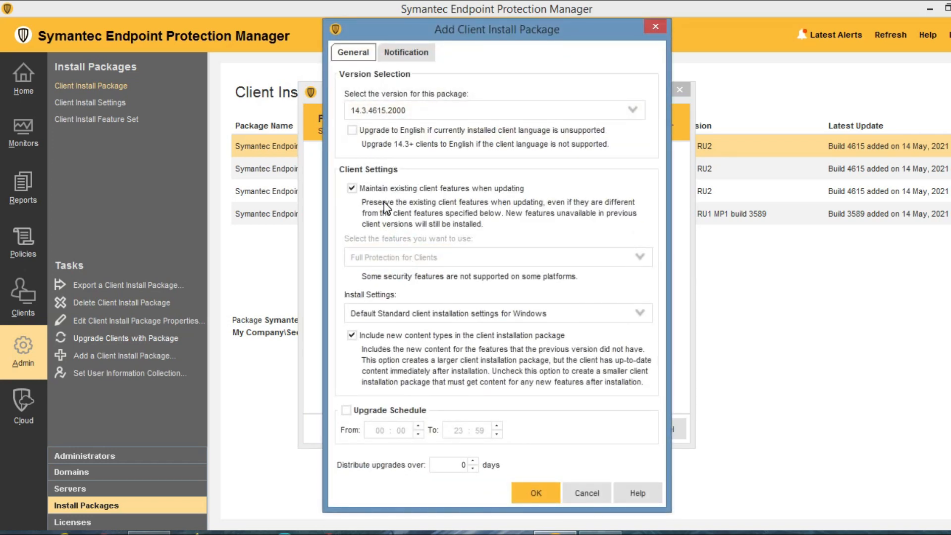
Stop maintaining existing client features; choose the windows features set and Windows server no restart settings.
left_click(405, 47)
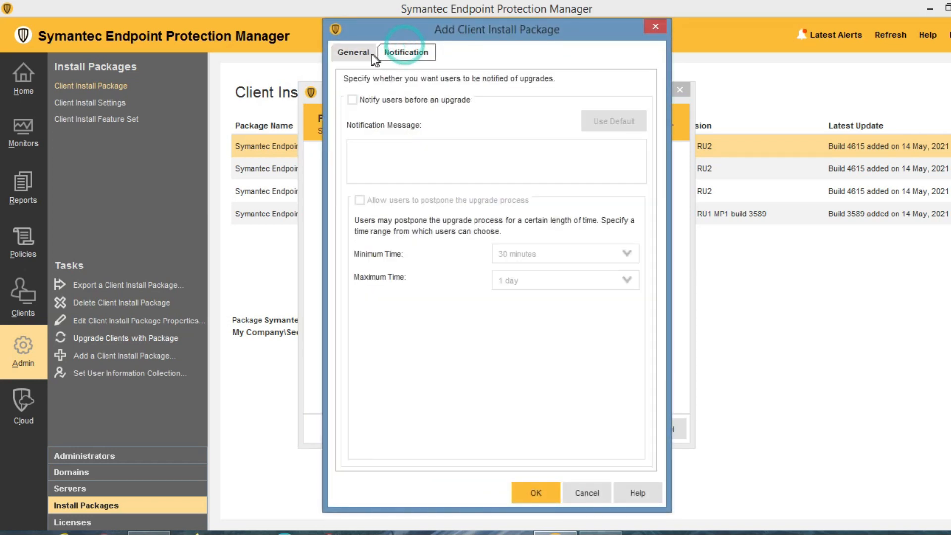
left_click(353, 55)
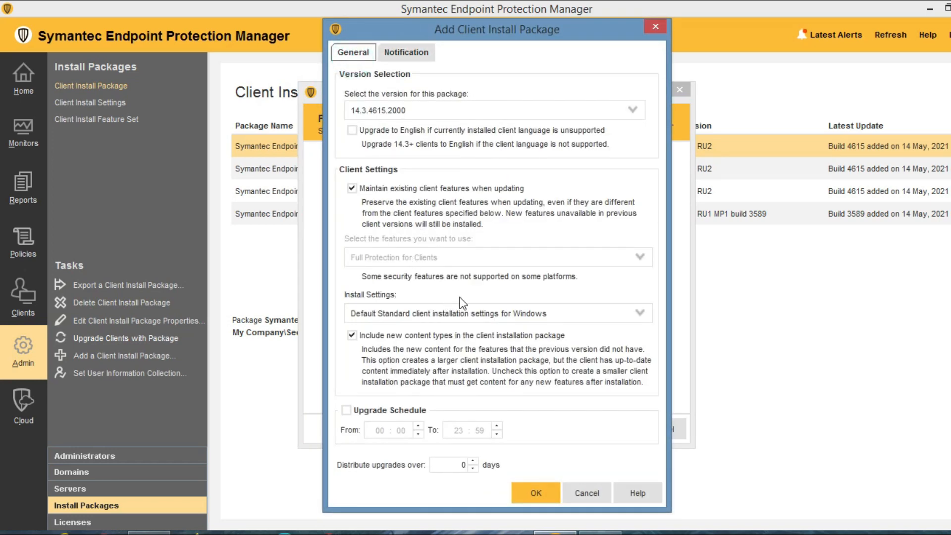
left_click(377, 189)
left_click(432, 257)
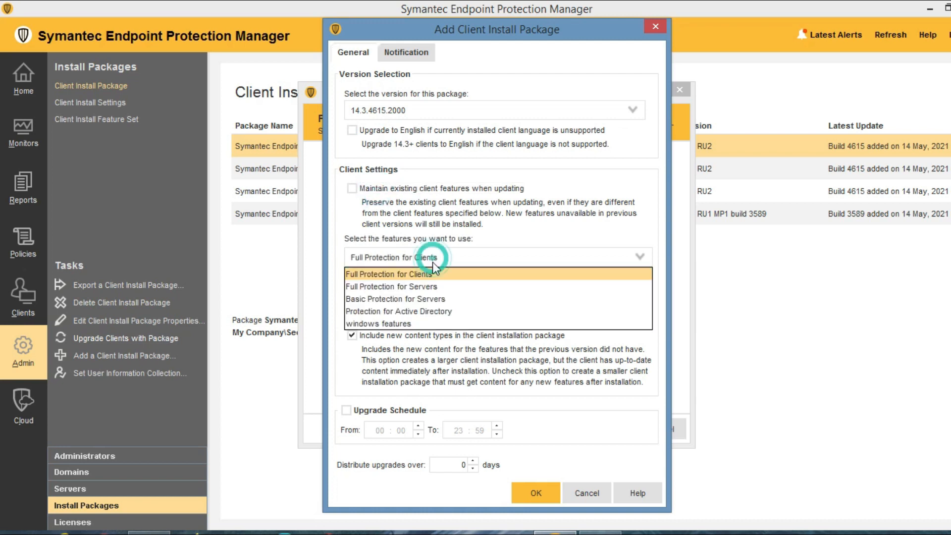
left_click(384, 325)
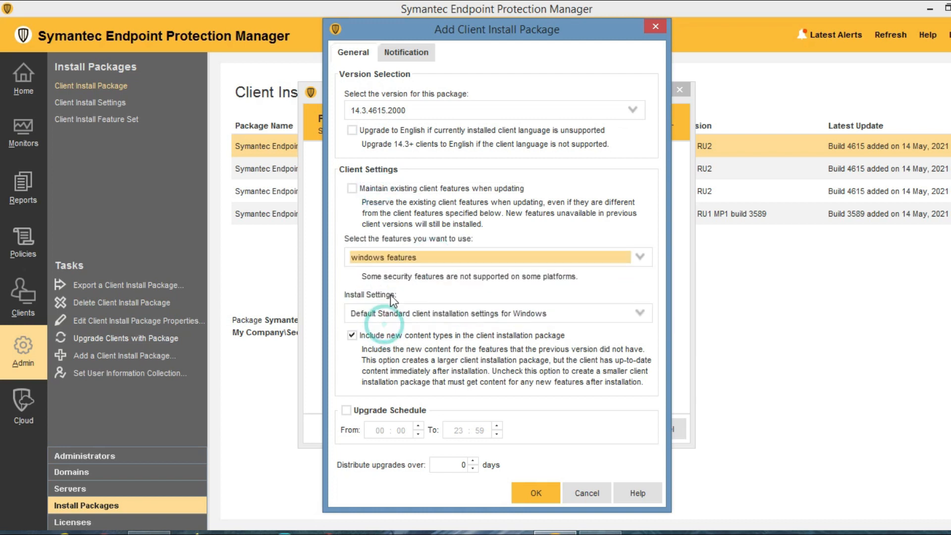
left_click(386, 323)
left_click(385, 368)
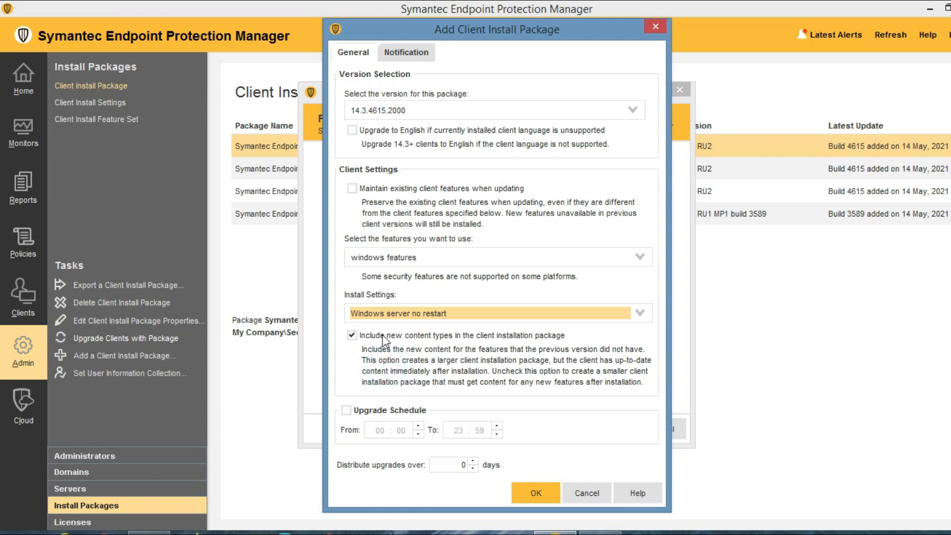
Apply the upgrade settings, accept the reduced protection warning, and continue to group selection.
left_click(534, 494)
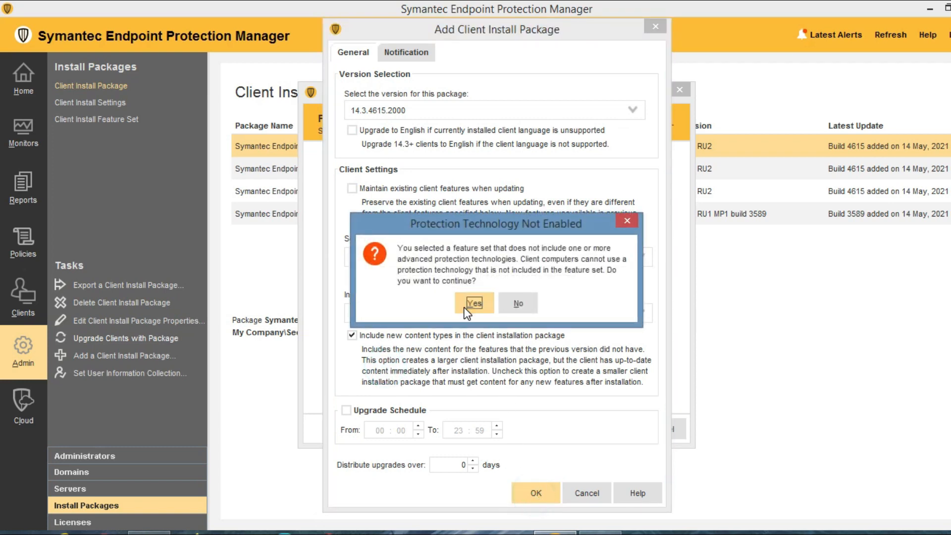
left_click(468, 304)
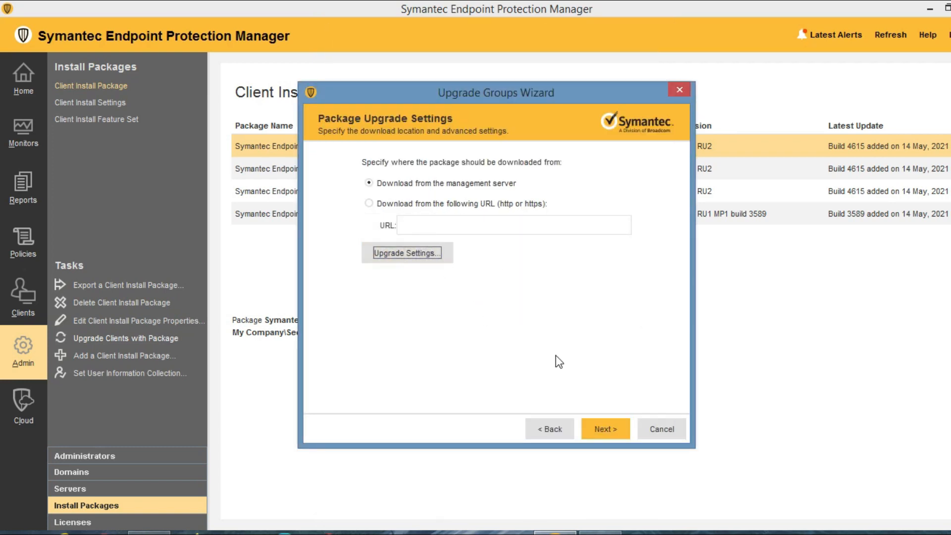
left_click(602, 430)
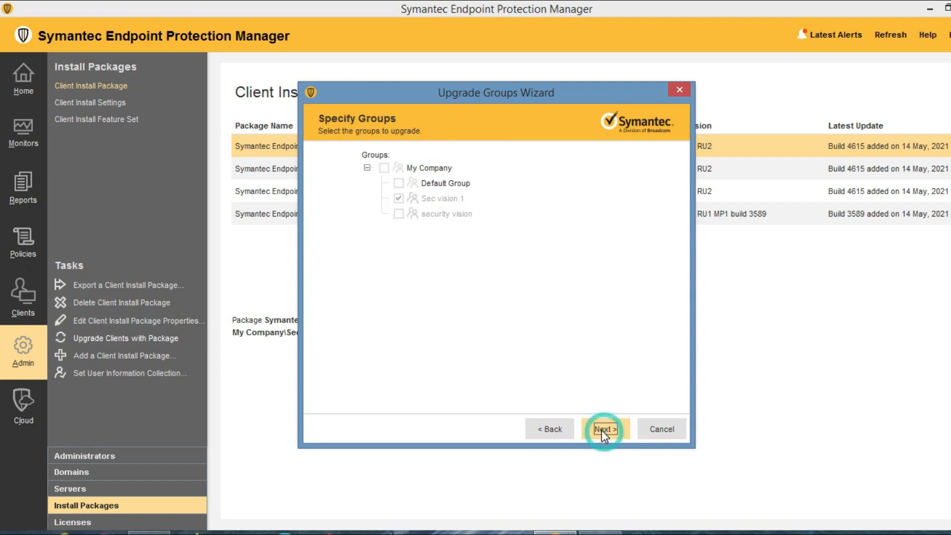
Tick the security vision and My Company groups, then cancel and exit the upgrade wizard.
left_click(399, 214)
left_click(384, 167)
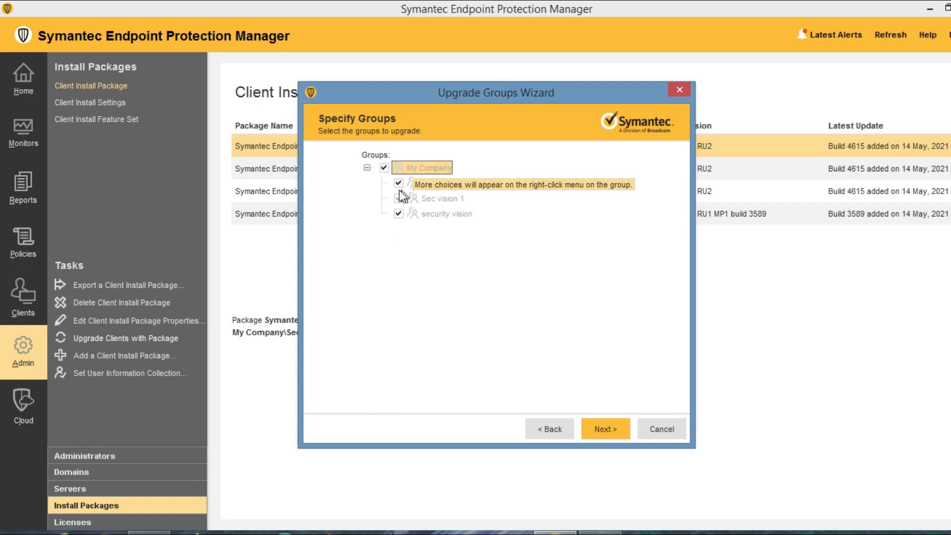
left_click(665, 430)
left_click(460, 293)
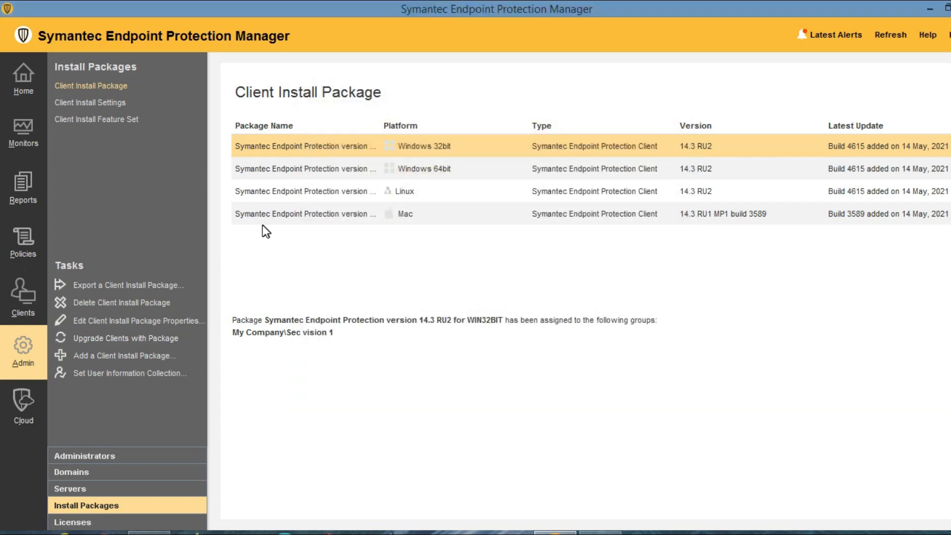
left_click(112, 361)
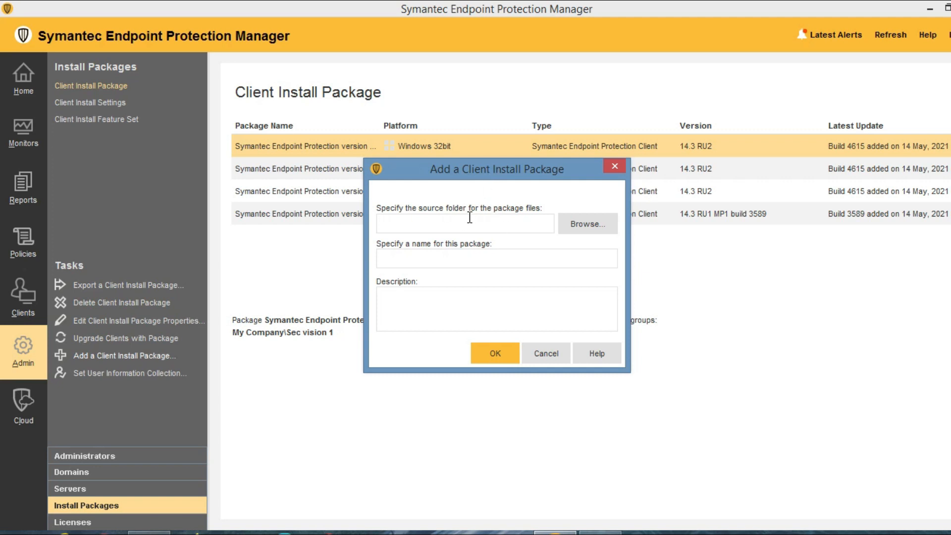
left_click(586, 218)
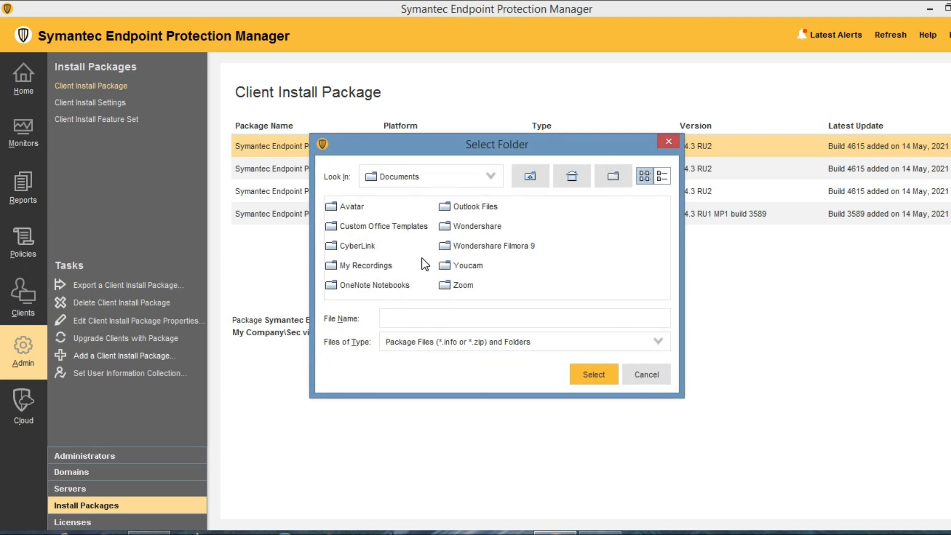
left_click(476, 227)
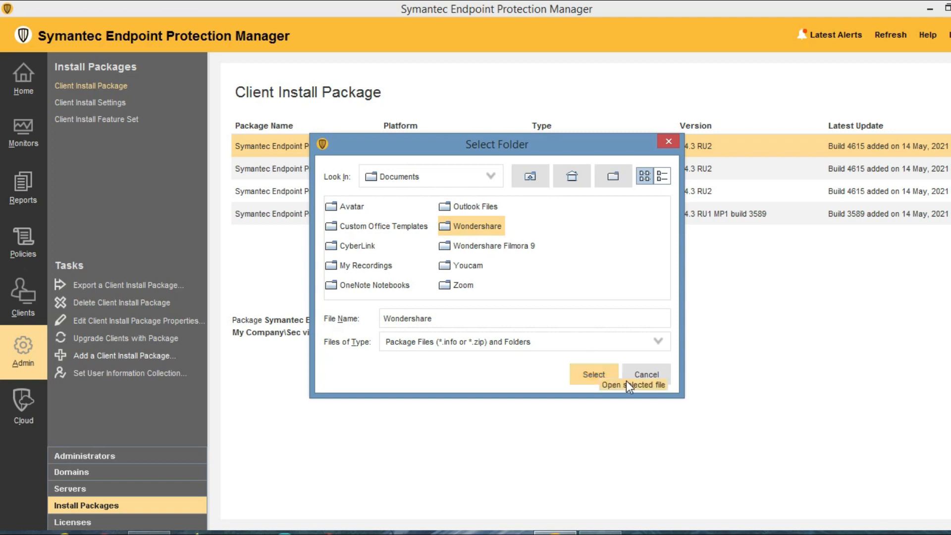
left_click(651, 372)
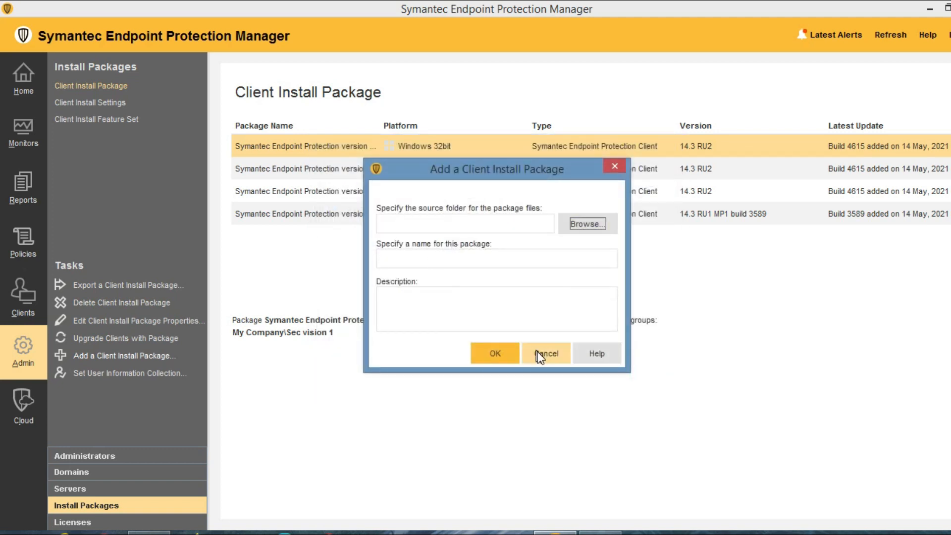
left_click(552, 350)
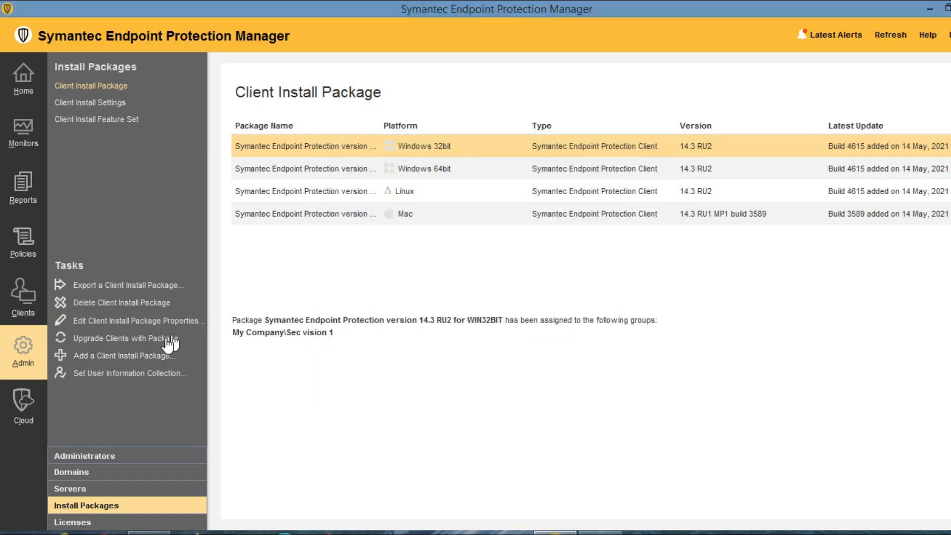
Enable user information collection with Full Name and Home Phone Number, then view Licenses.
left_click(98, 373)
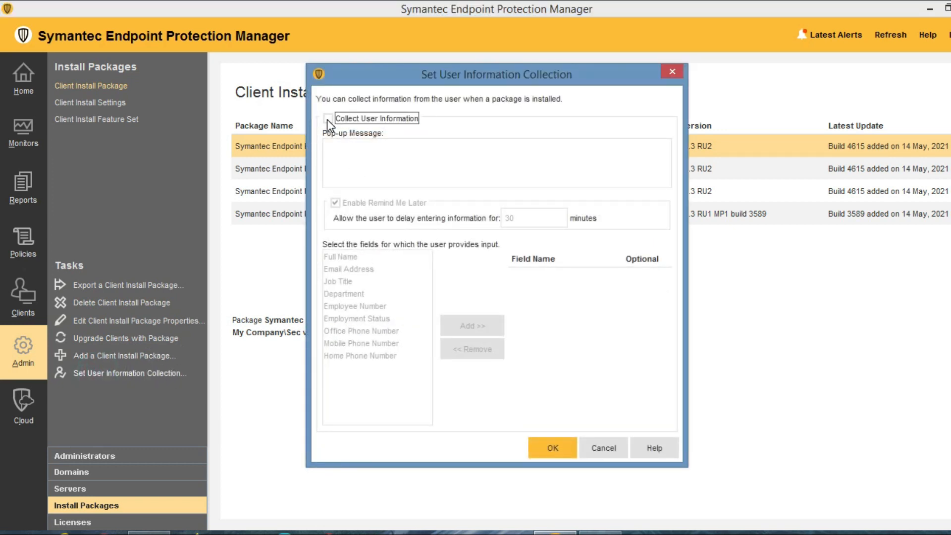
left_click(328, 119)
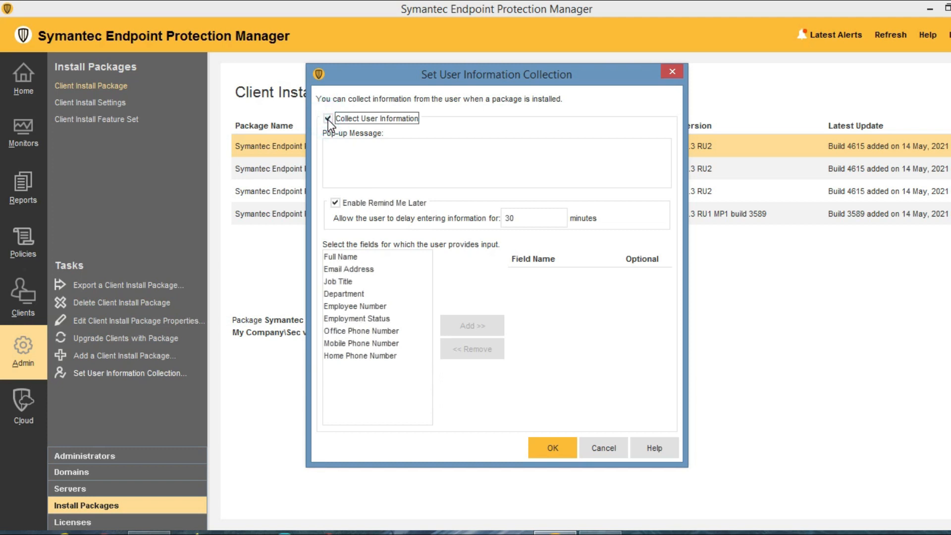
left_click(346, 258)
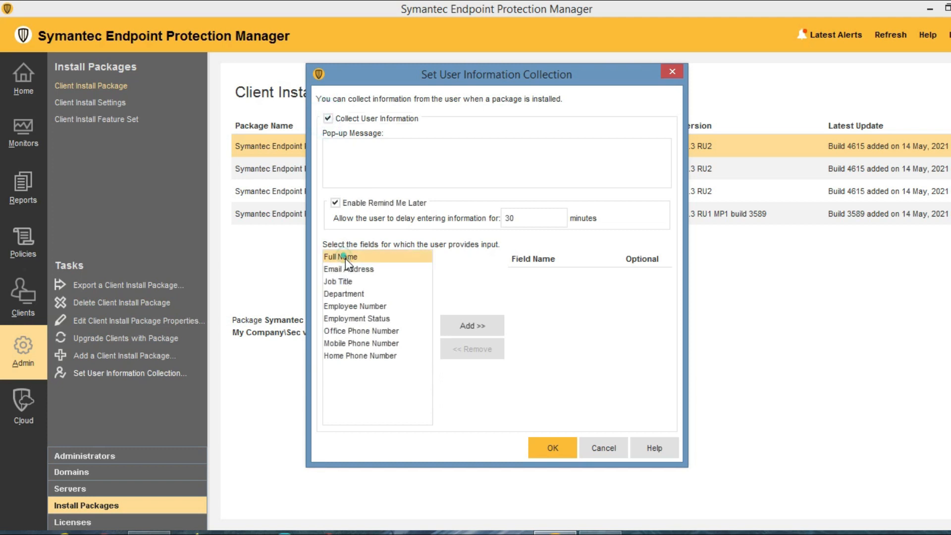
left_click(372, 356)
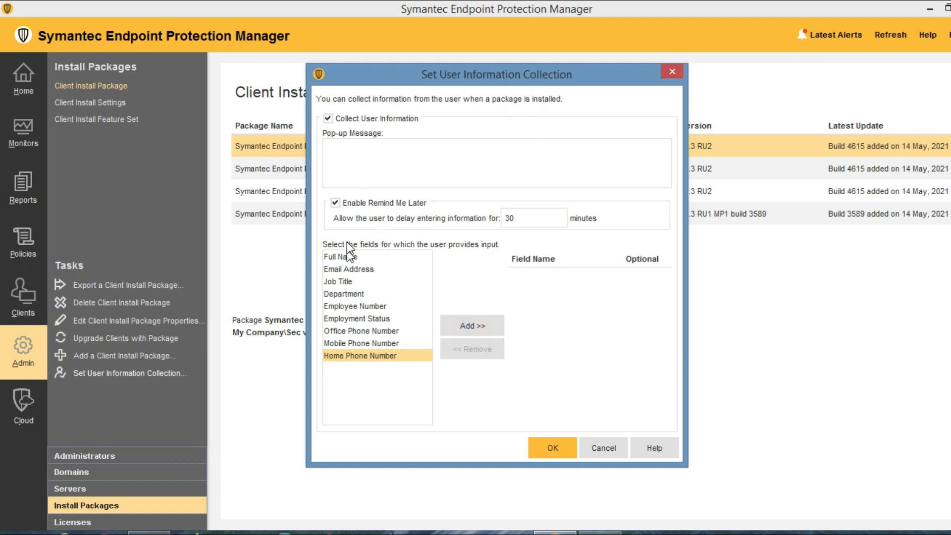
left_click(603, 447)
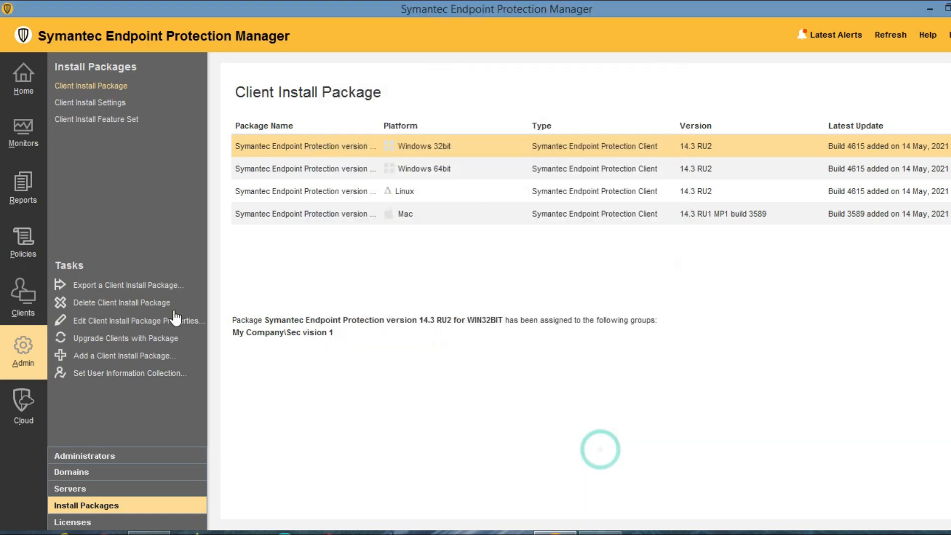
left_click(81, 523)
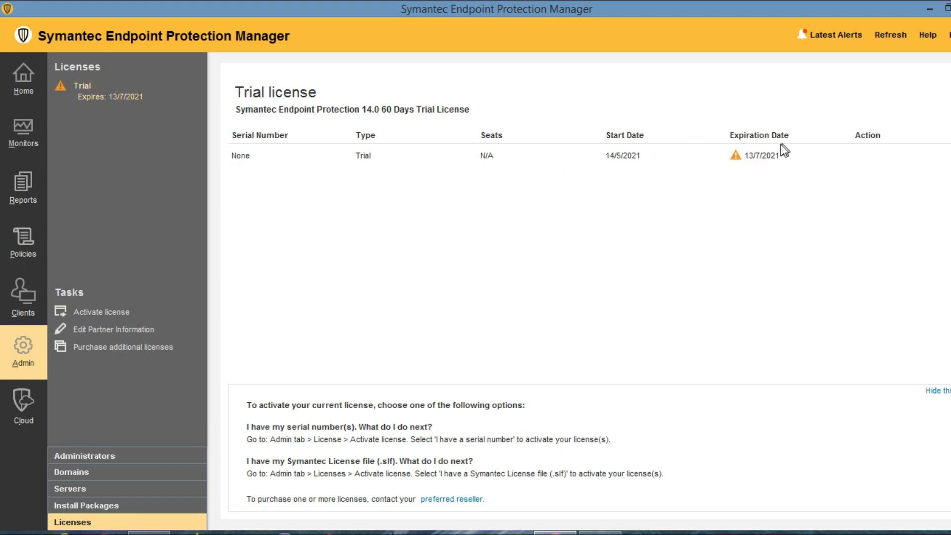
Start the Activate license task from the Licenses page's Tasks list.
left_click(426, 241)
left_click(99, 312)
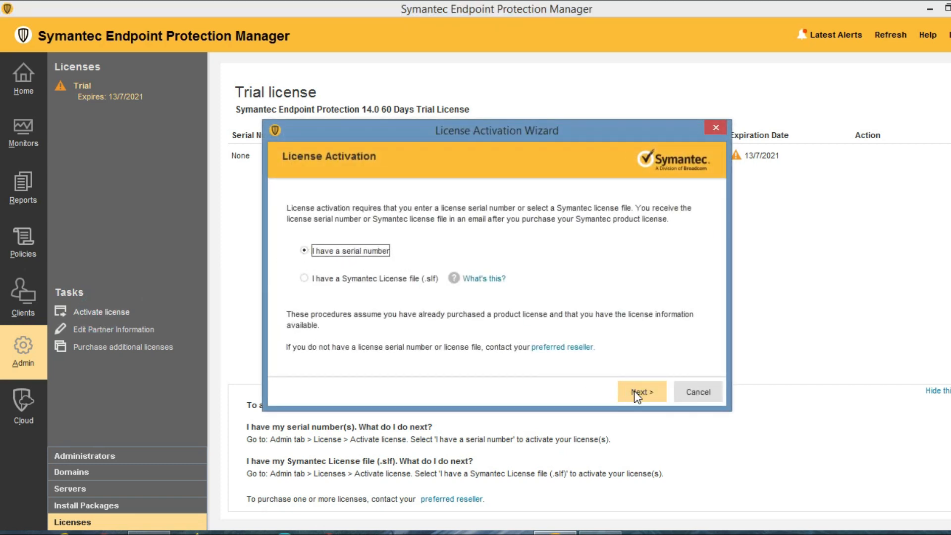
Look at the serial number entry page, then go back to the activation options.
left_click(649, 390)
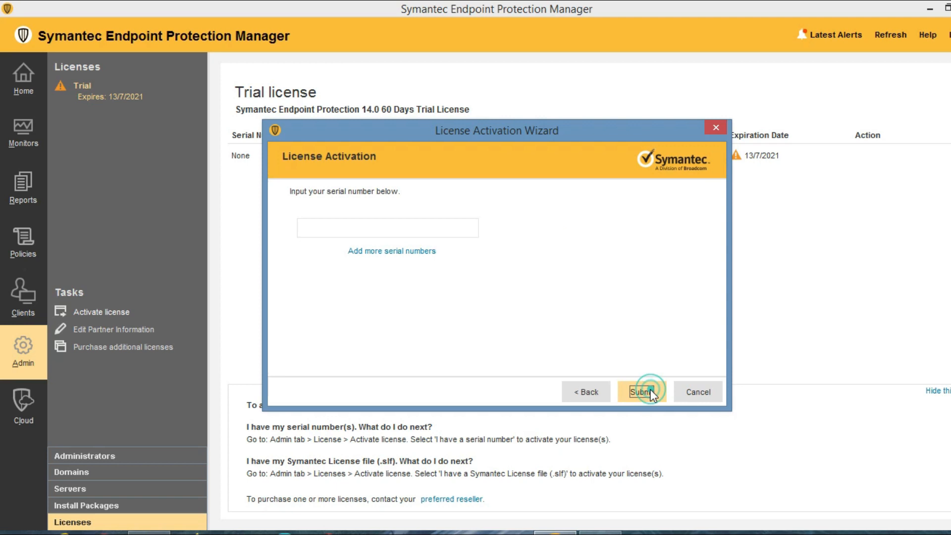
left_click(317, 231)
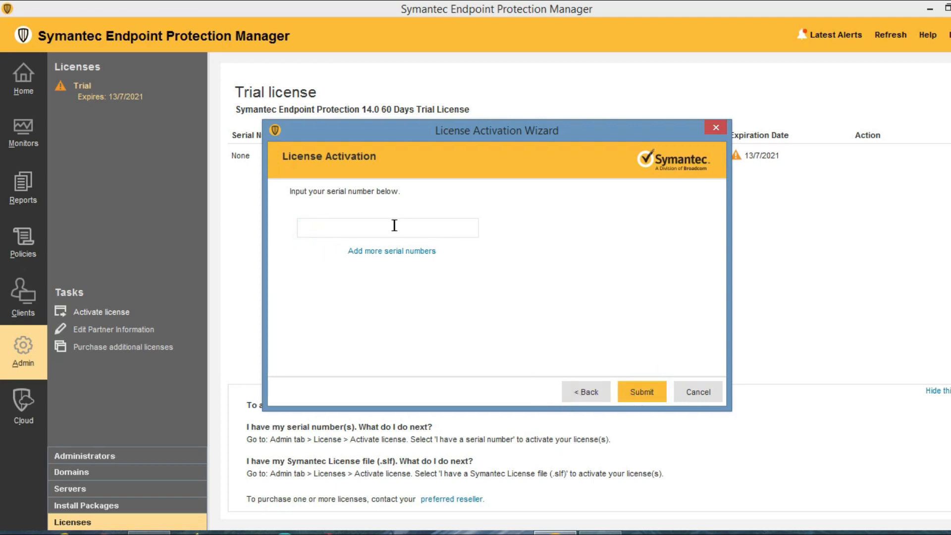
left_click(587, 393)
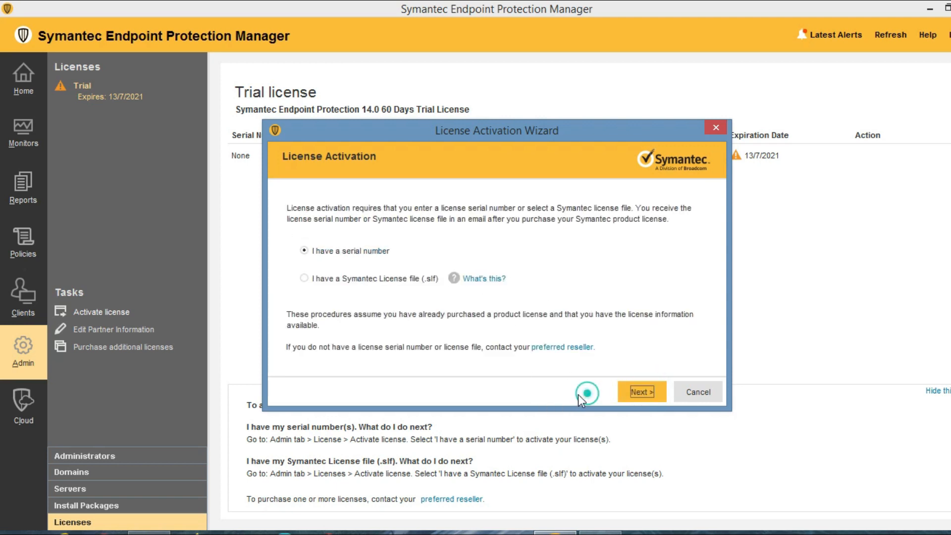
Choose license file activation and browse for a file, then cancel without adding one.
left_click(303, 278)
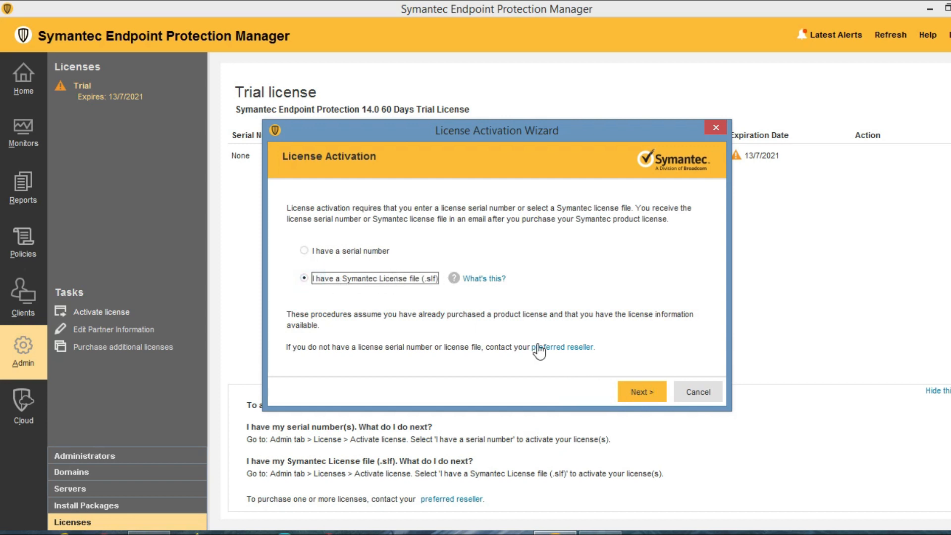
left_click(641, 390)
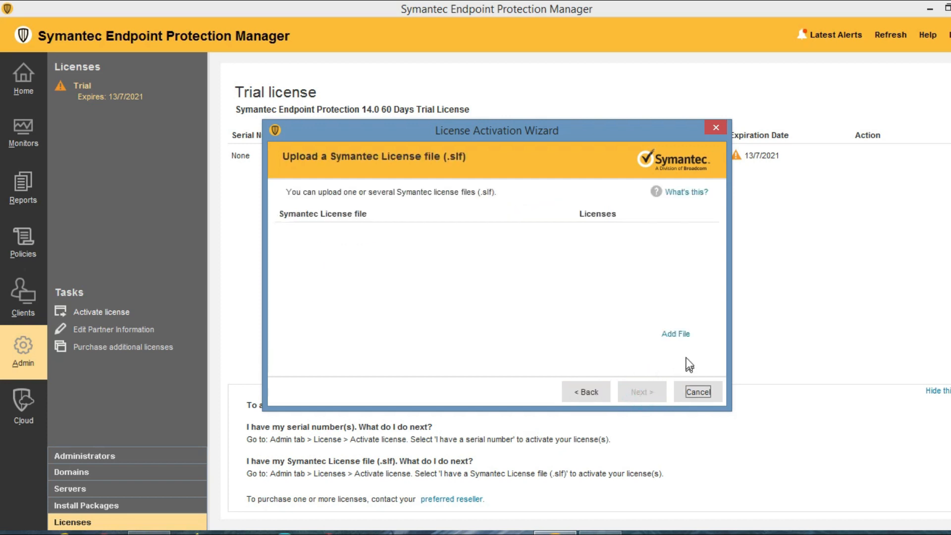
left_click(676, 335)
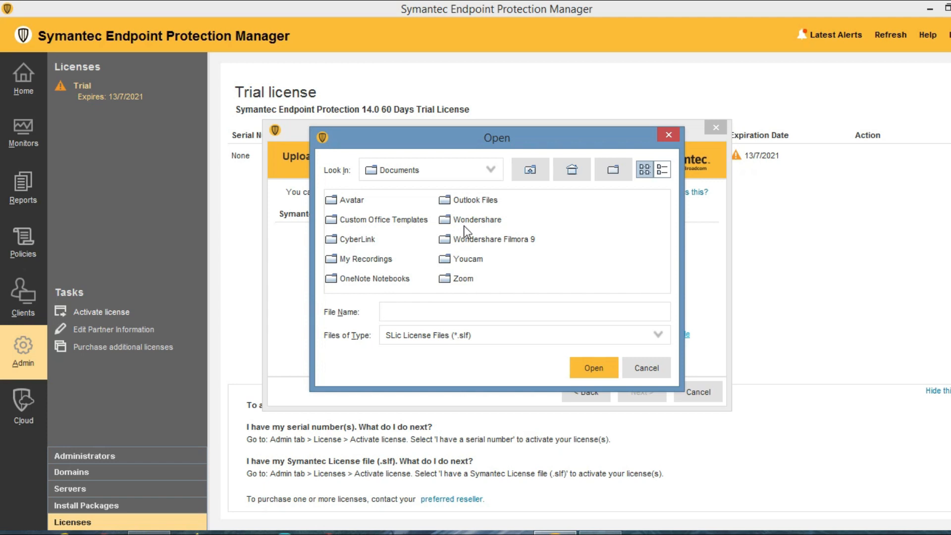
left_click(650, 367)
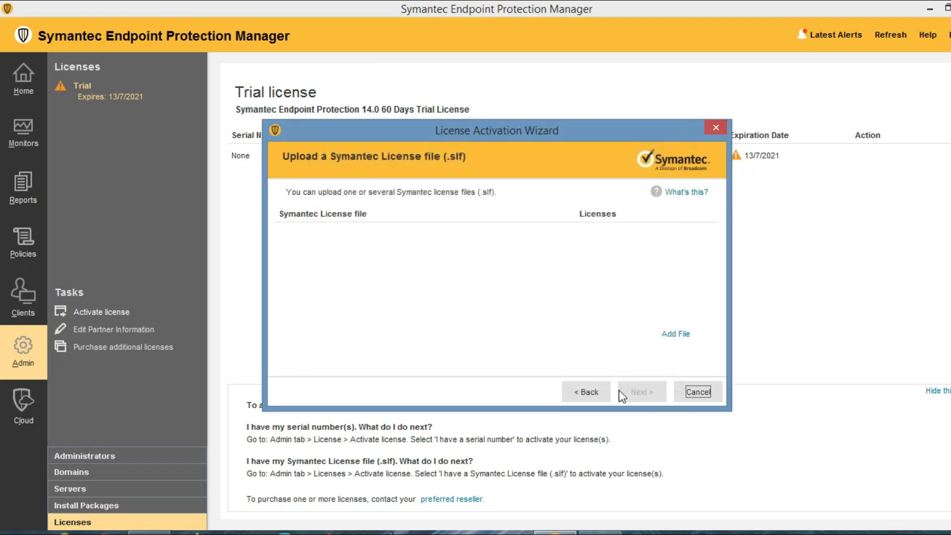
left_click(694, 390)
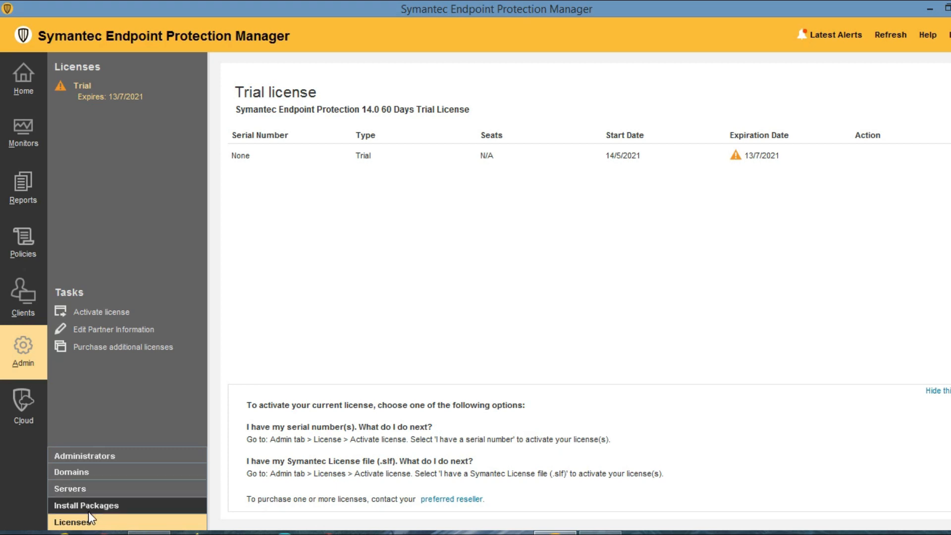
Inspect the Cloud enrollment token box, then go back to the Home dashboard.
left_click(34, 399)
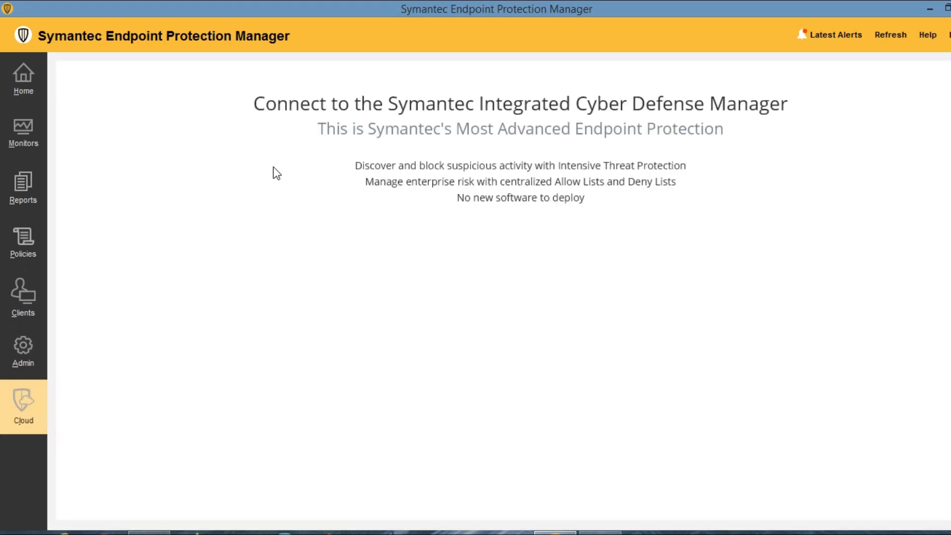
left_click(350, 310)
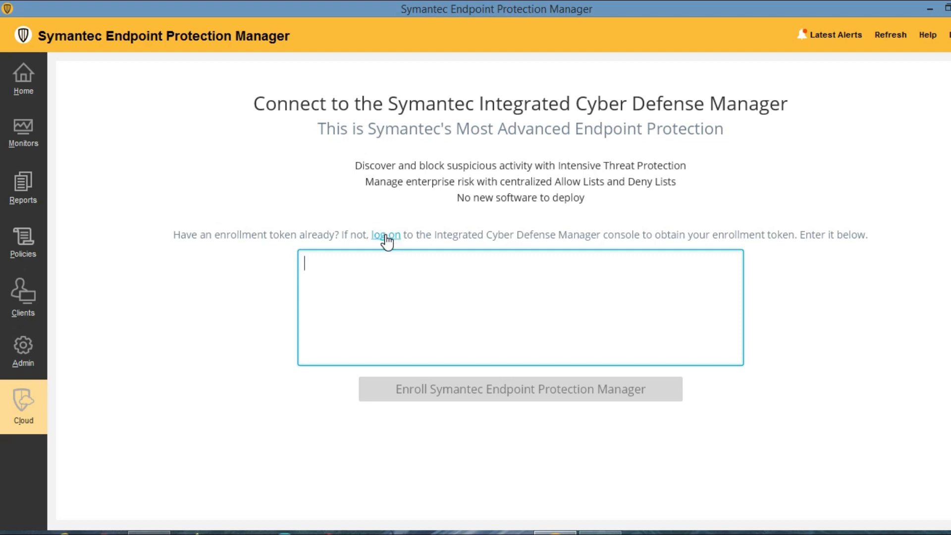
left_click(378, 305)
left_click(27, 78)
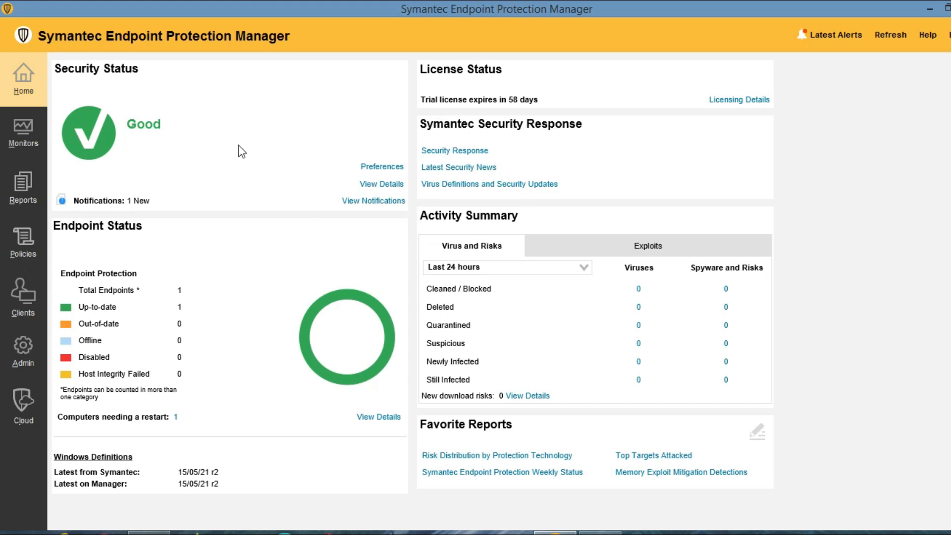
Open Monitors Logs, keeping Computer Status as the log type.
left_click(36, 131)
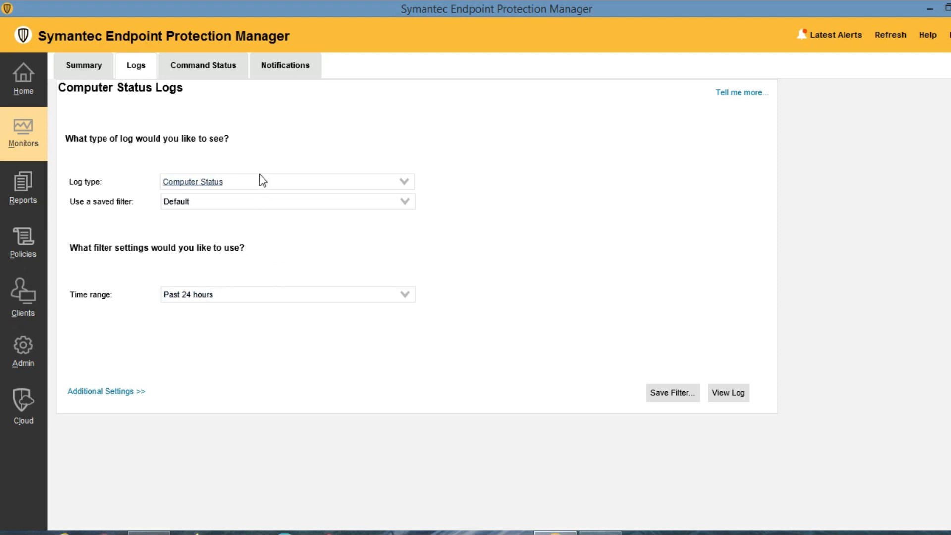
left_click(259, 182)
left_click(216, 224)
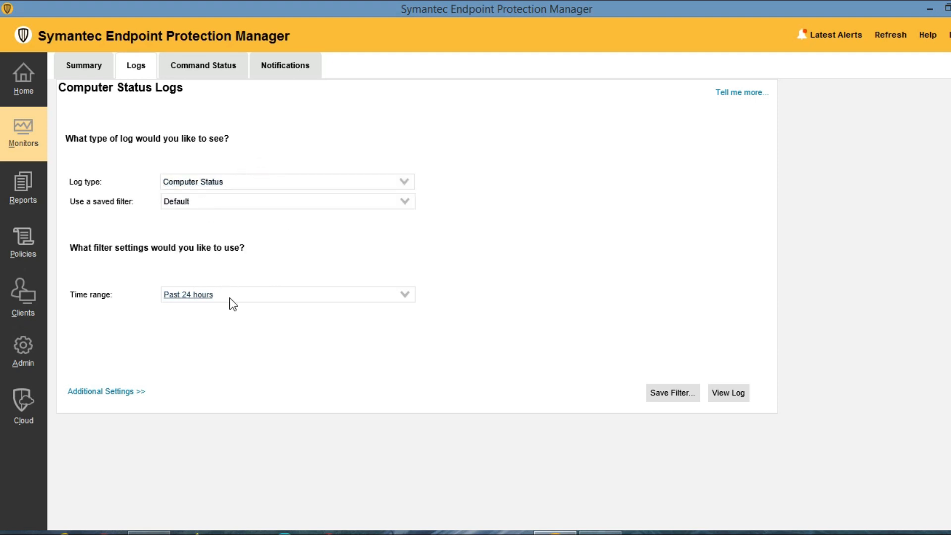
Set the quick report type to Risk, check time ranges, and glance at Scheduled Reports.
left_click(23, 196)
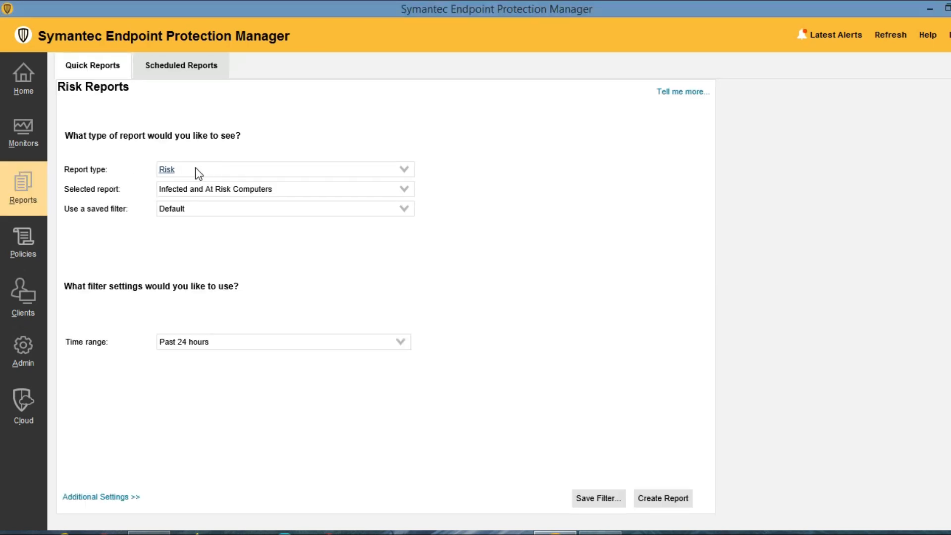
left_click(193, 171)
left_click(177, 231)
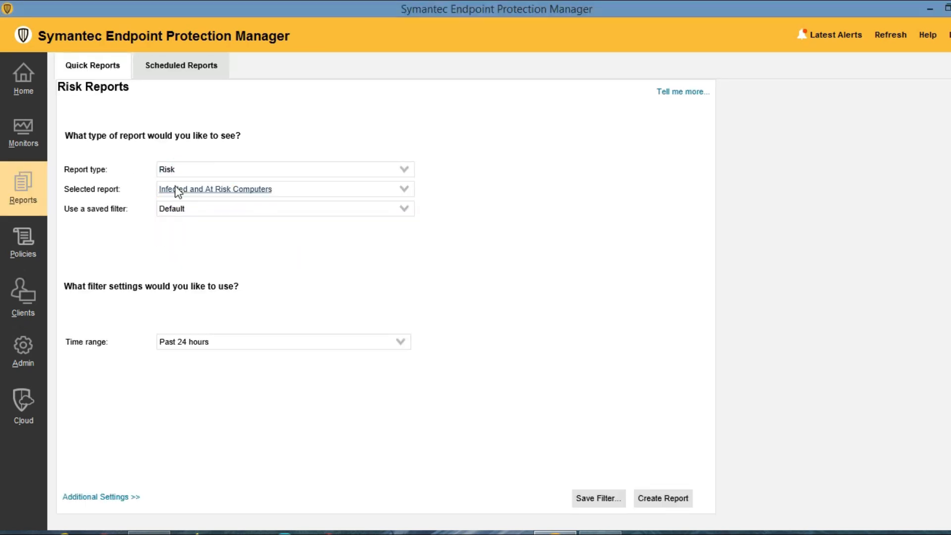
left_click(183, 168)
left_click(234, 332)
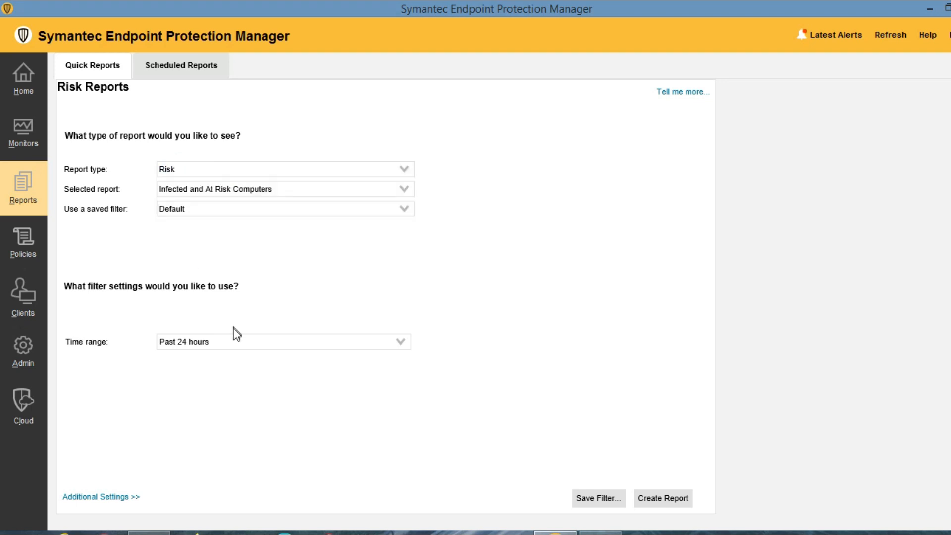
left_click(235, 345)
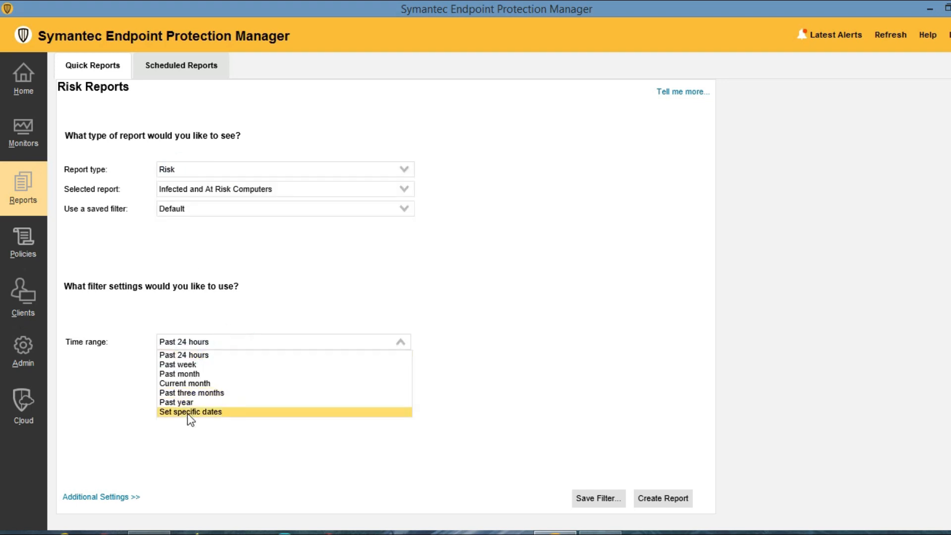
left_click(567, 340)
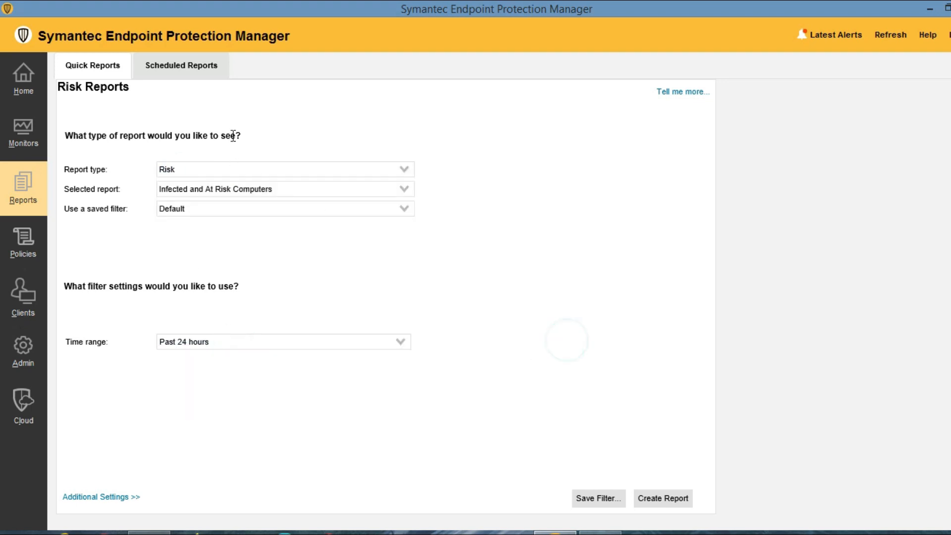
left_click(195, 72)
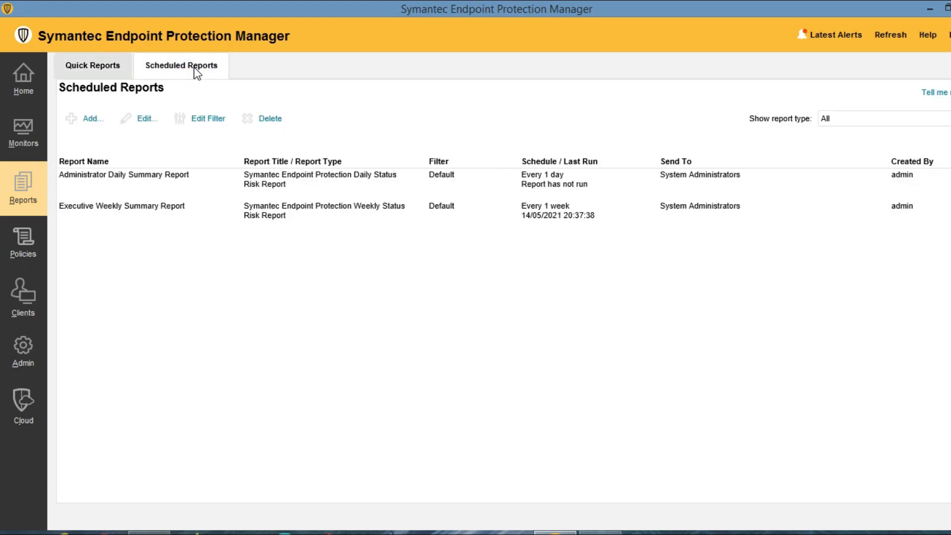
left_click(93, 67)
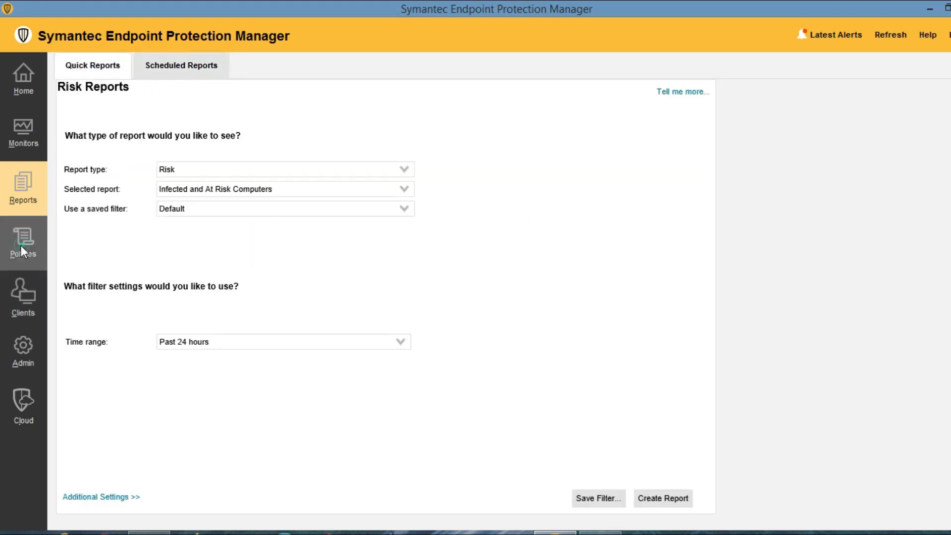
Browse Policies, Clients and Admin, then open Policy Components > Management Server Lists.
left_click(21, 245)
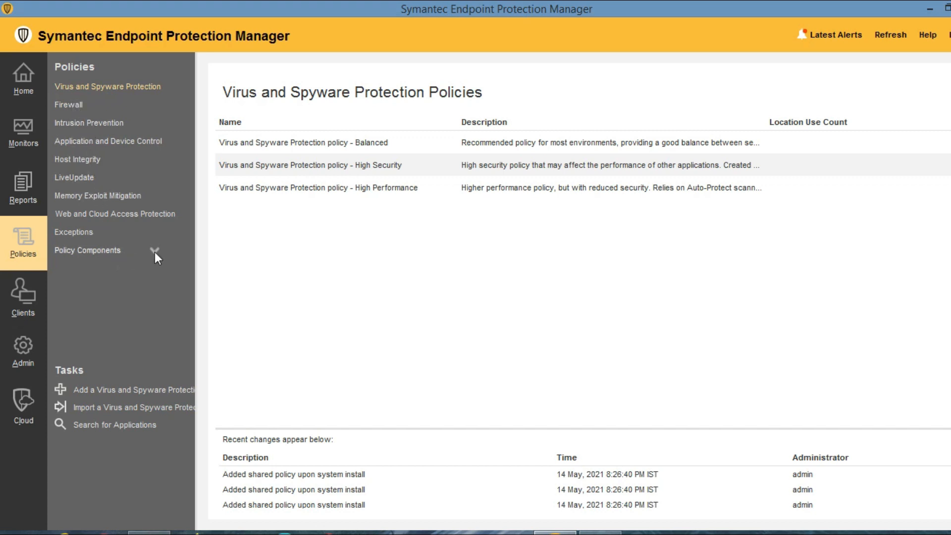
left_click(20, 299)
left_click(26, 355)
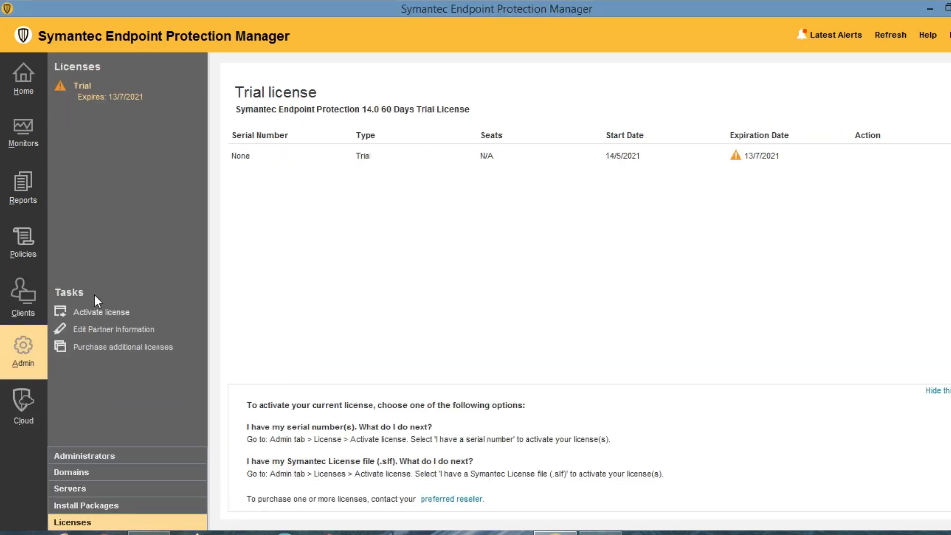
left_click(22, 242)
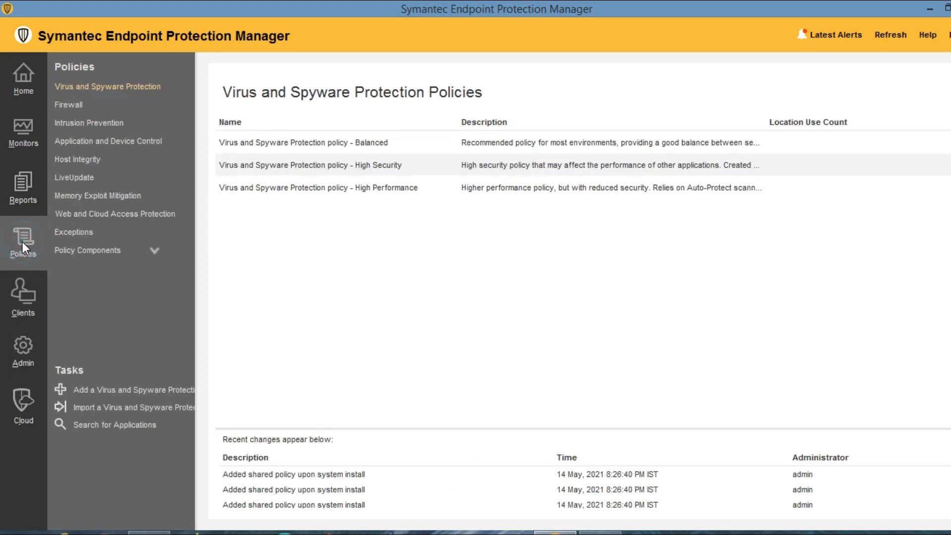
left_click(154, 251)
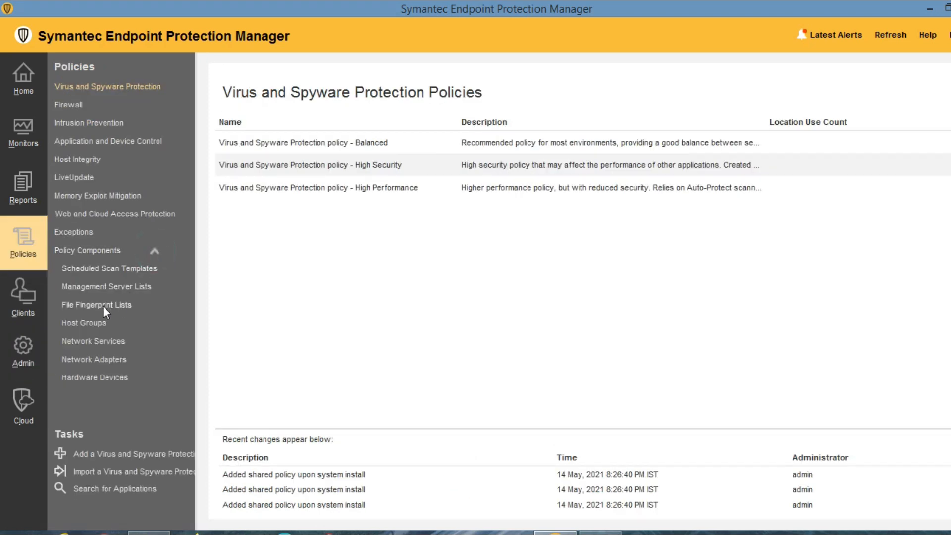
left_click(85, 287)
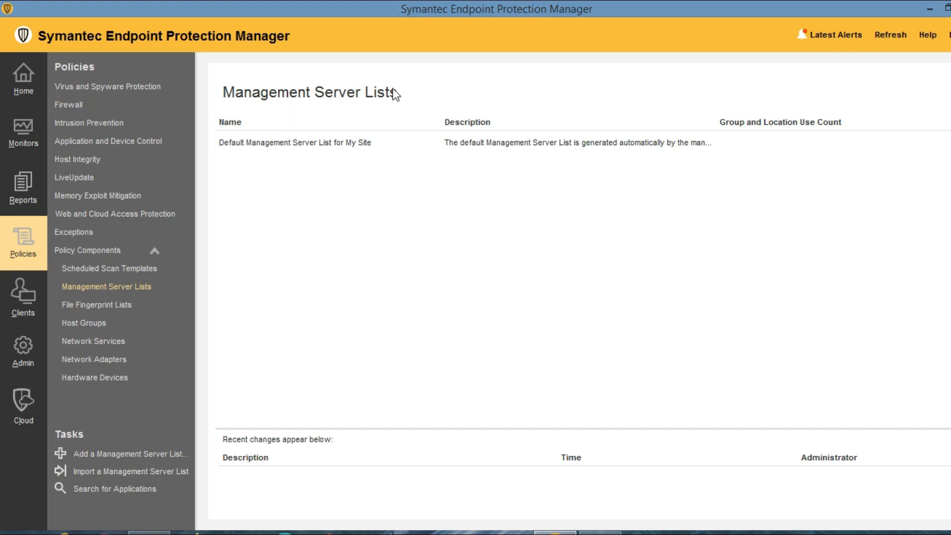
double_click(311, 144)
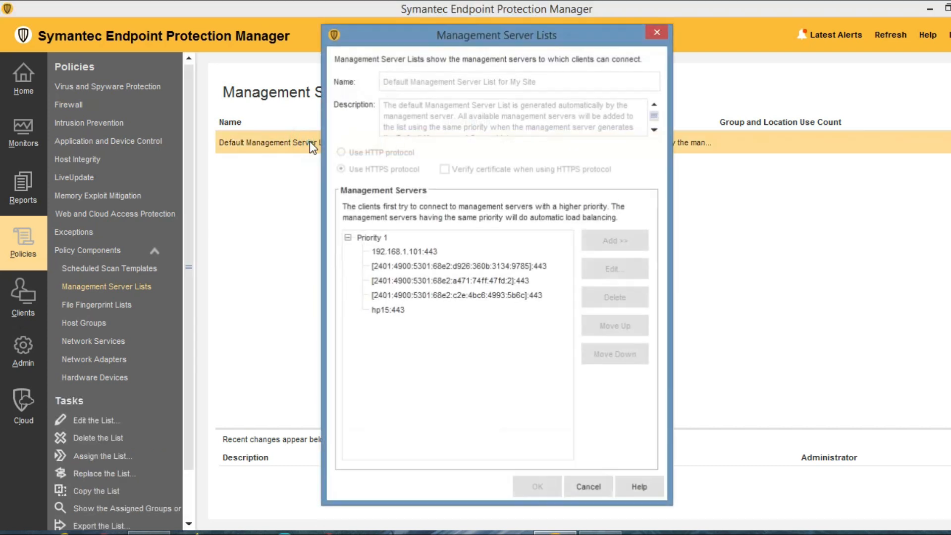
left_click(385, 252)
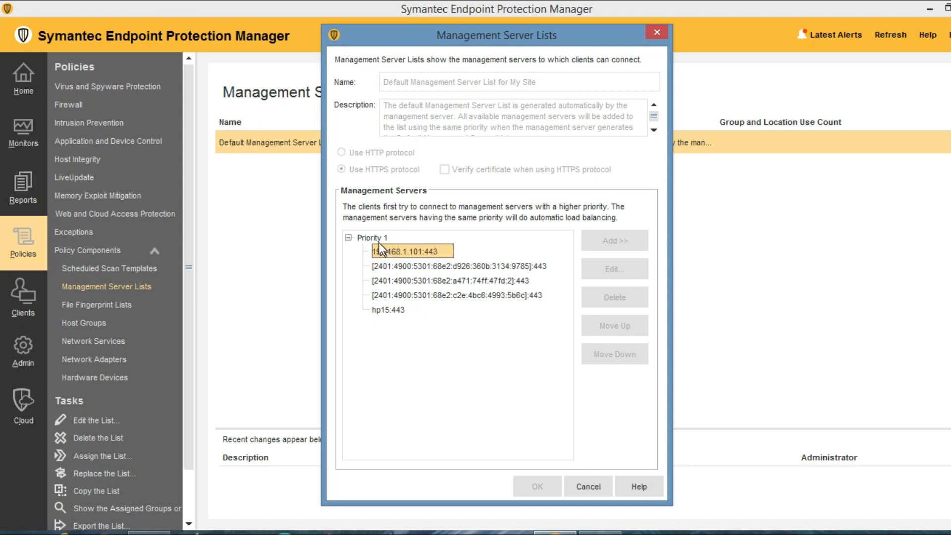
left_click(408, 263)
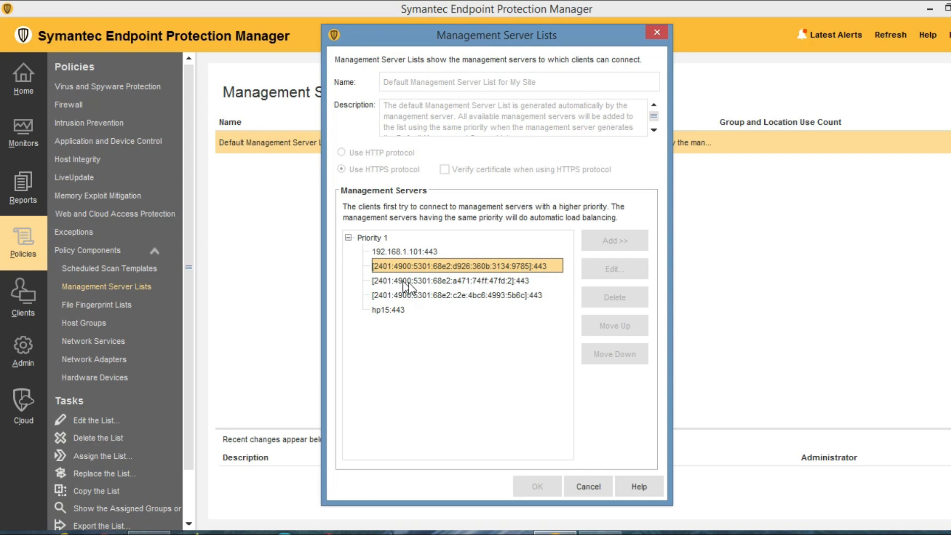
left_click(380, 239)
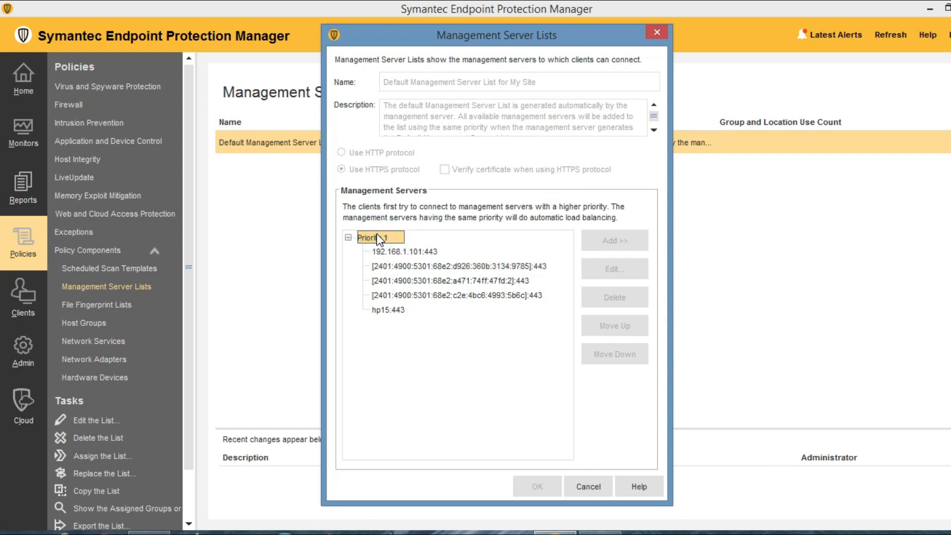
left_click(653, 33)
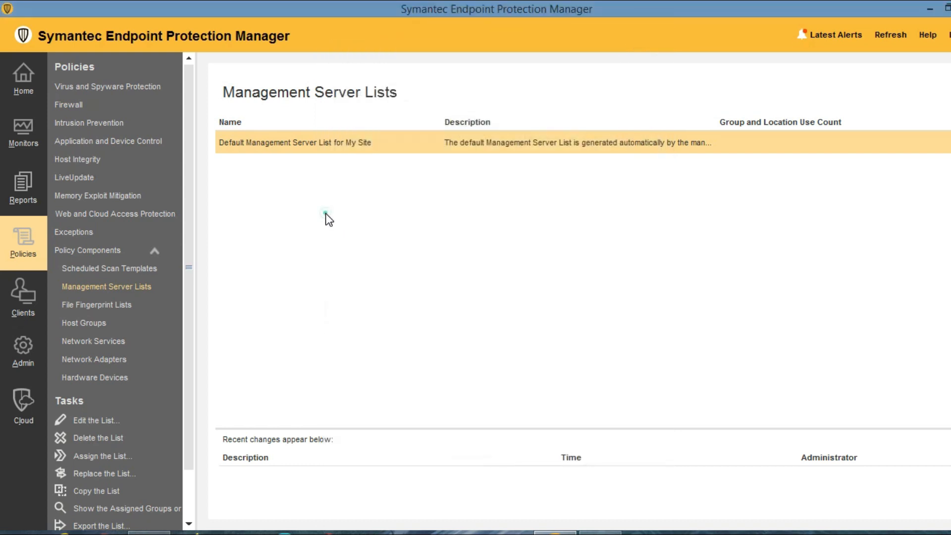
left_click(325, 212)
right_click(330, 277)
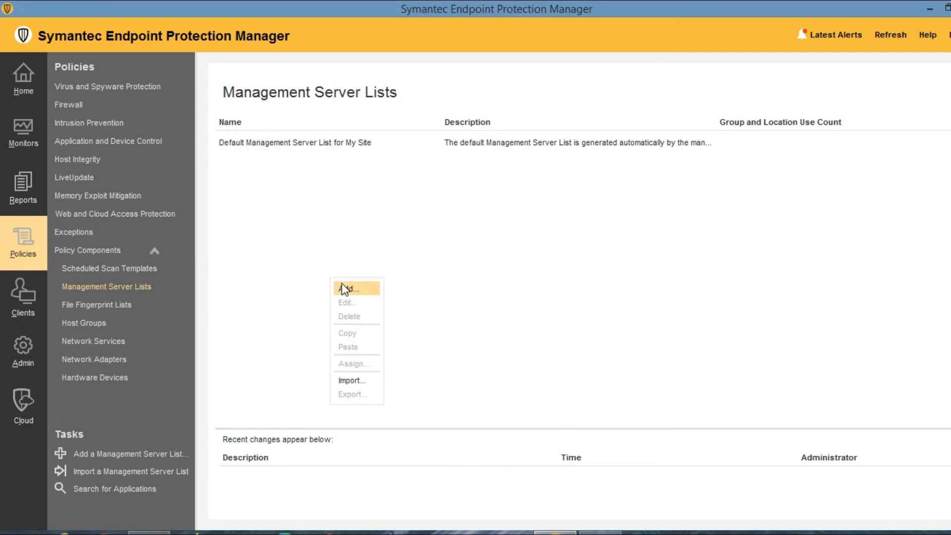
left_click(349, 291)
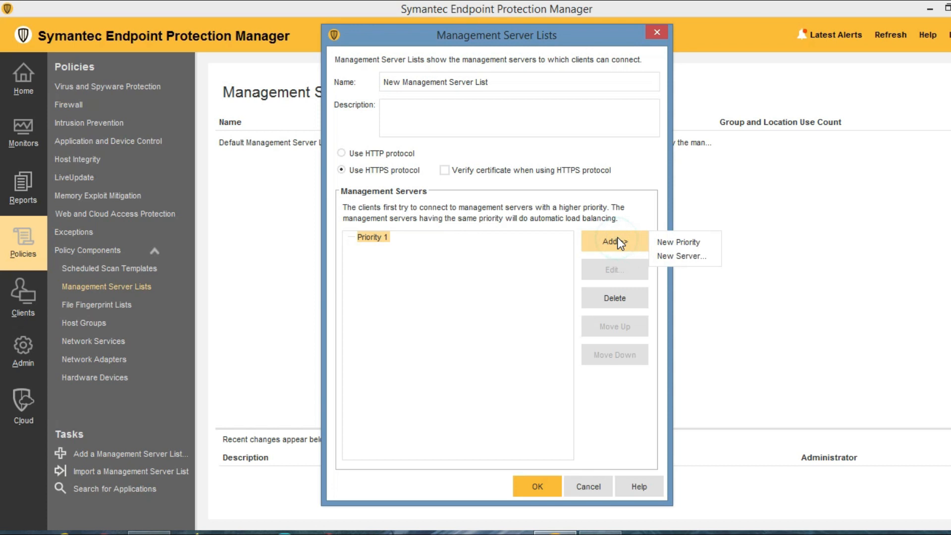
left_click(676, 242)
left_click(384, 237)
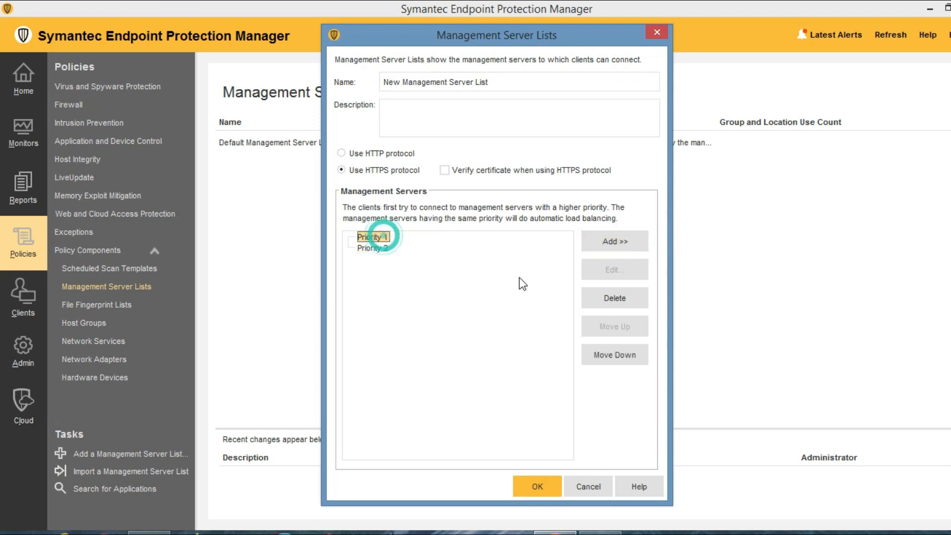
left_click(622, 240)
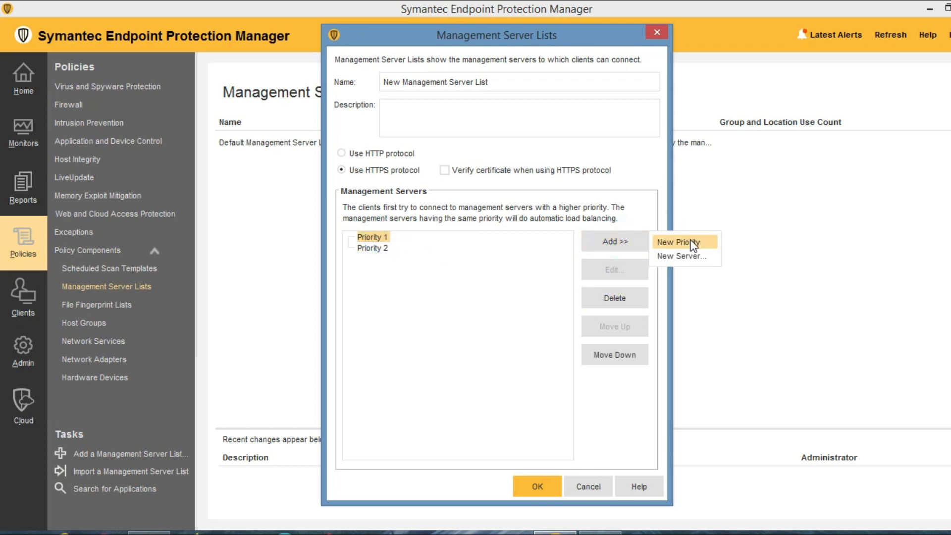
left_click(685, 255)
left_click(502, 255)
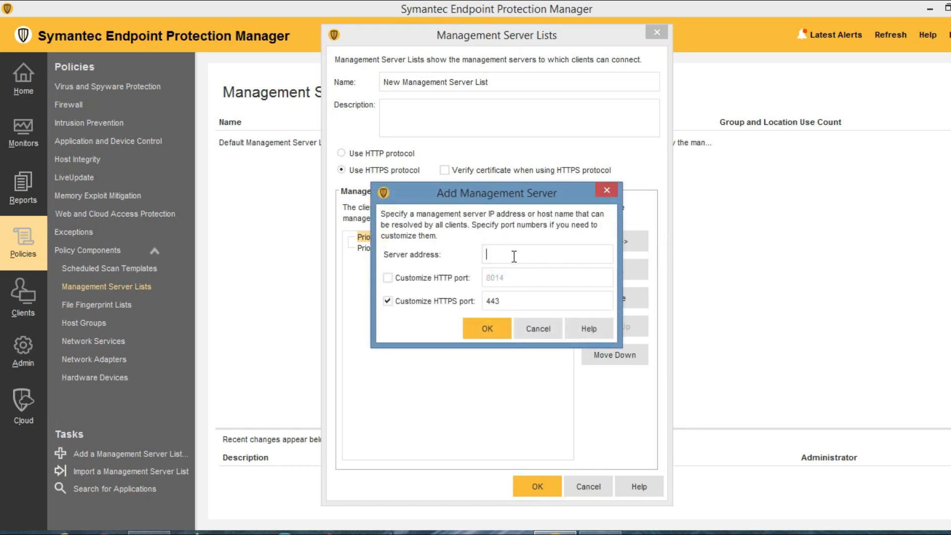
left_click(388, 277)
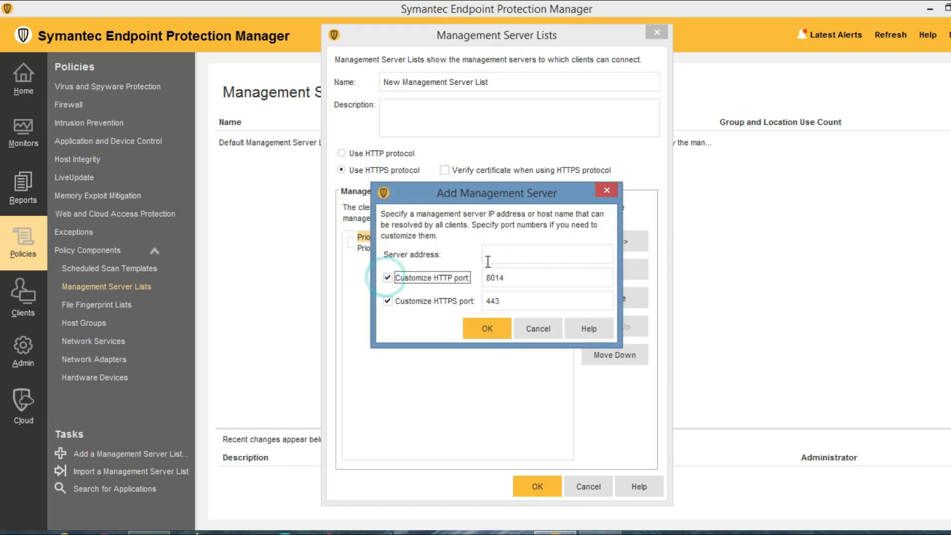
left_click(493, 254)
left_click(541, 329)
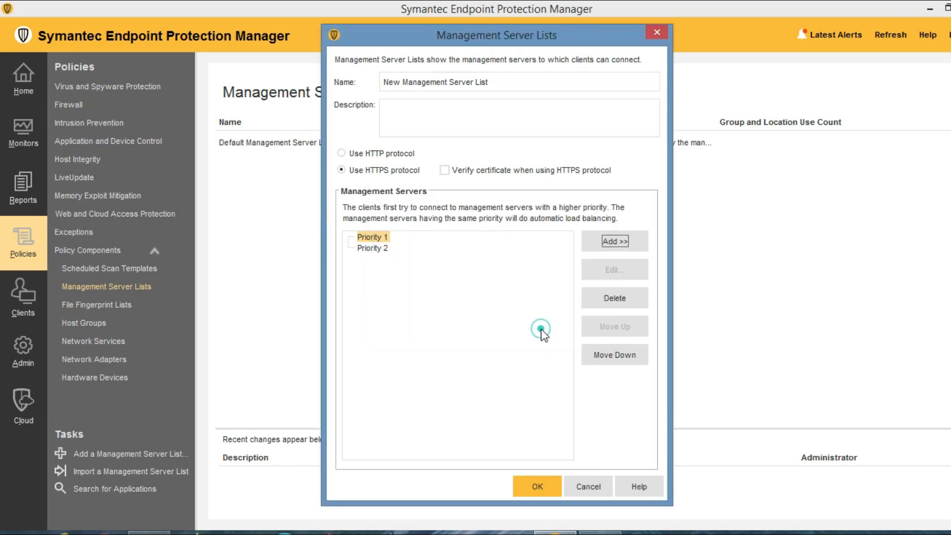
left_click(376, 248)
left_click(613, 241)
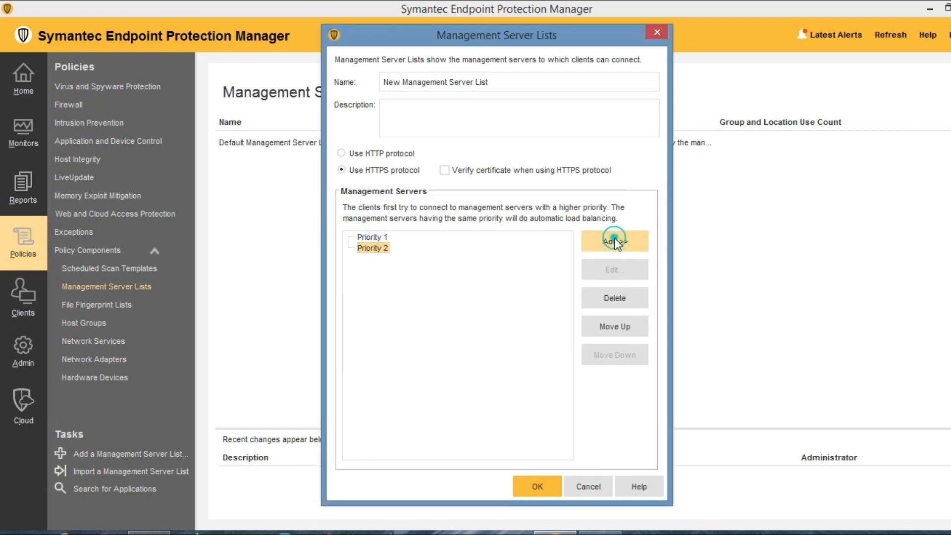
left_click(676, 256)
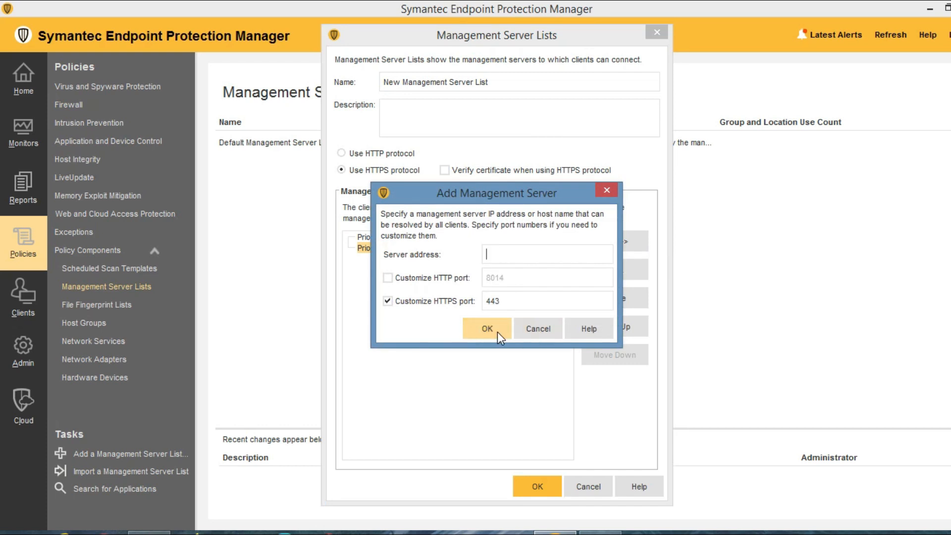
left_click(539, 328)
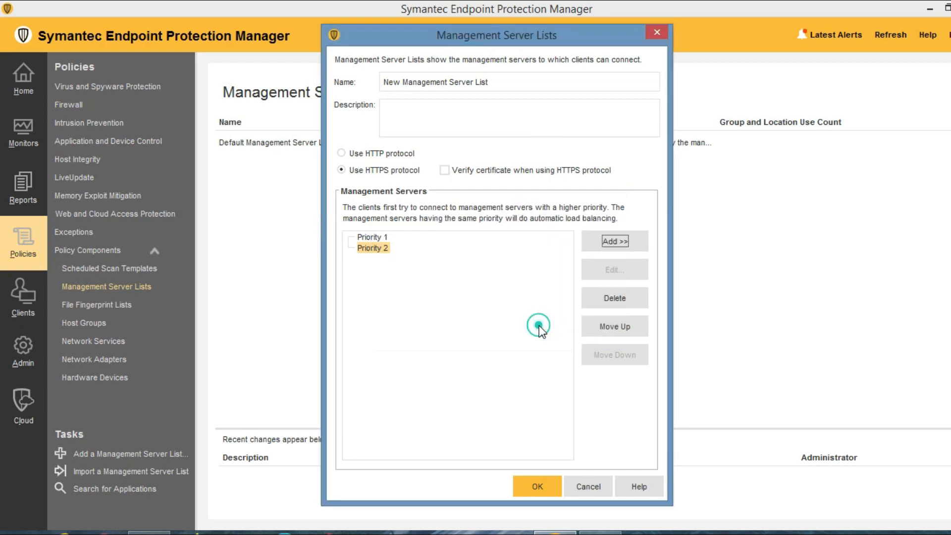
left_click(374, 238)
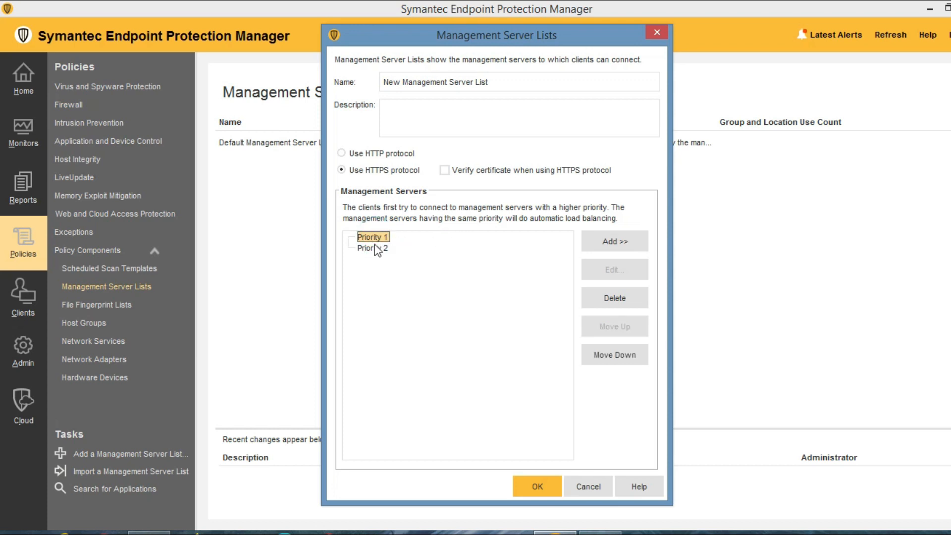
left_click(370, 248)
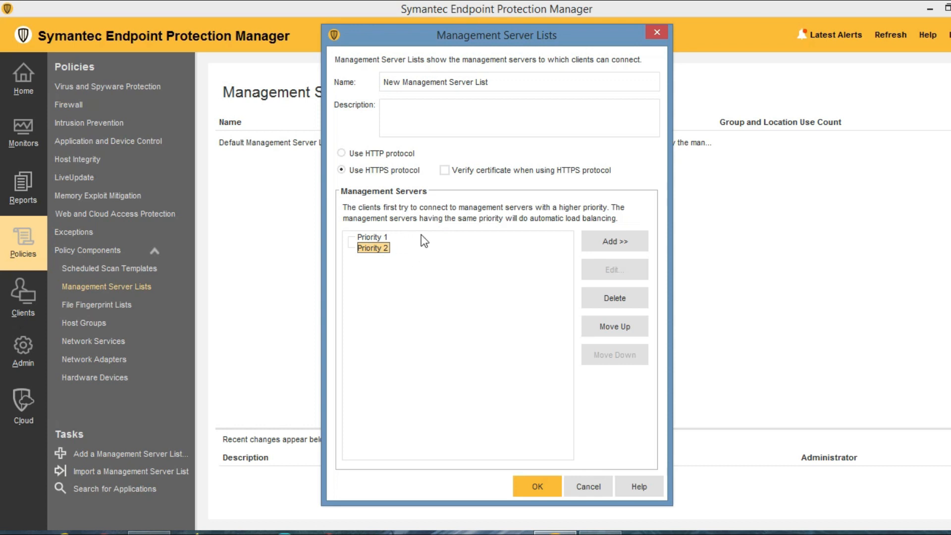
left_click(362, 237)
left_click(629, 244)
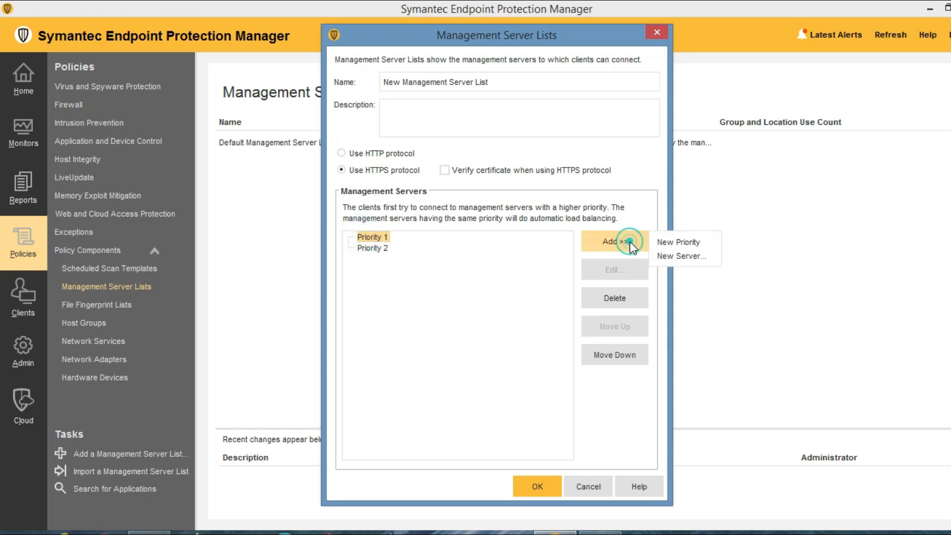
left_click(678, 242)
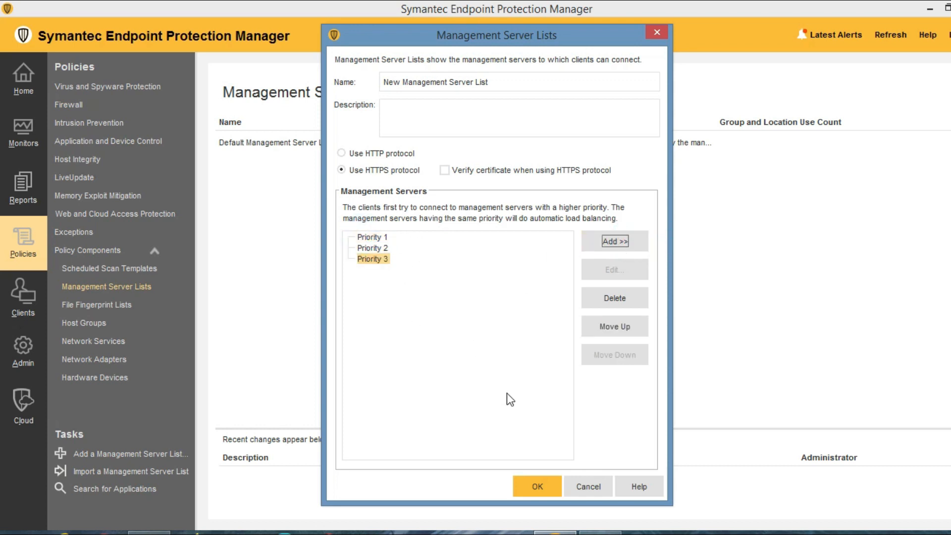
left_click(587, 484)
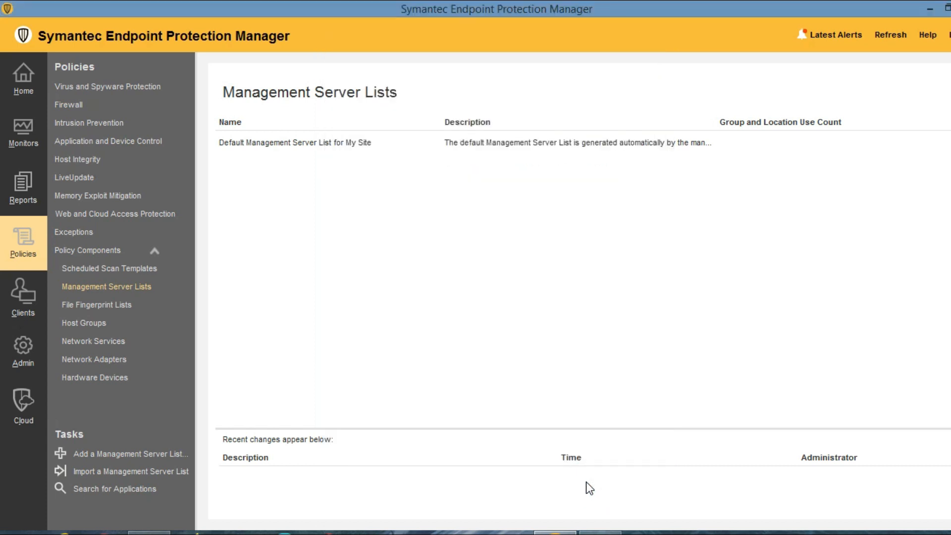
Pass through the Clients, Admin and Cloud pages and return to the Home dashboard.
left_click(24, 304)
left_click(24, 346)
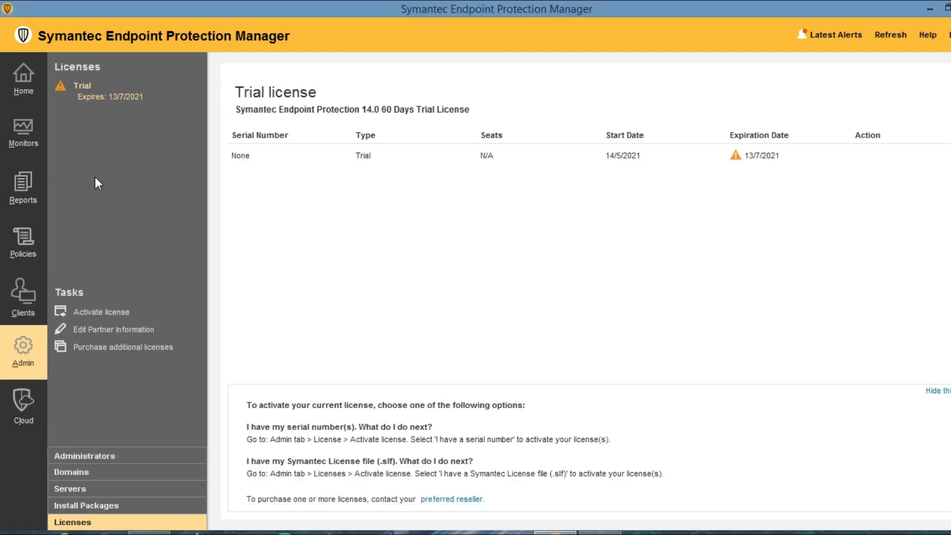
left_click(25, 403)
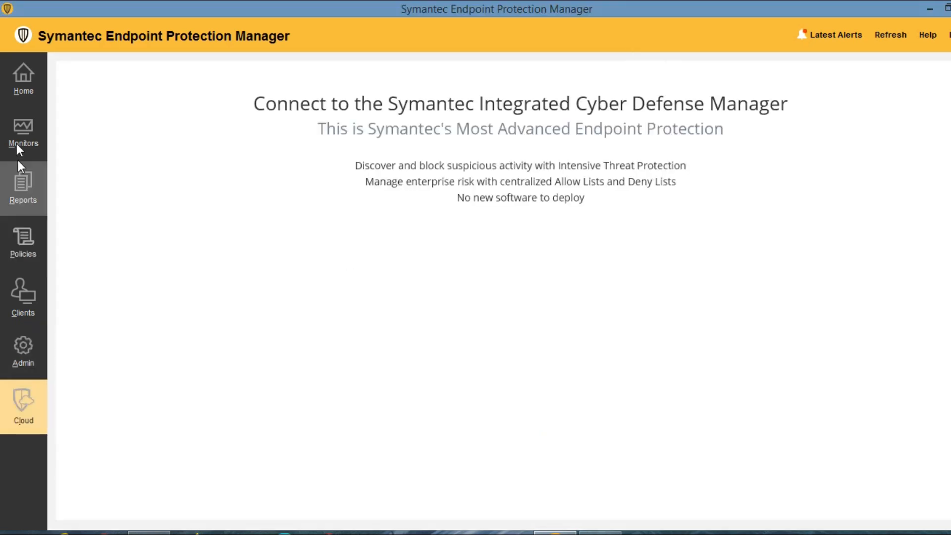
left_click(25, 80)
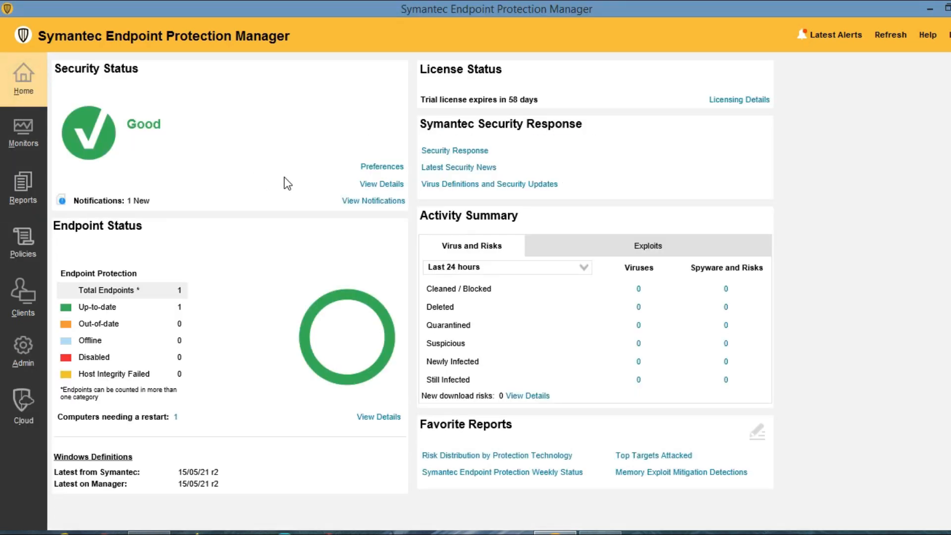